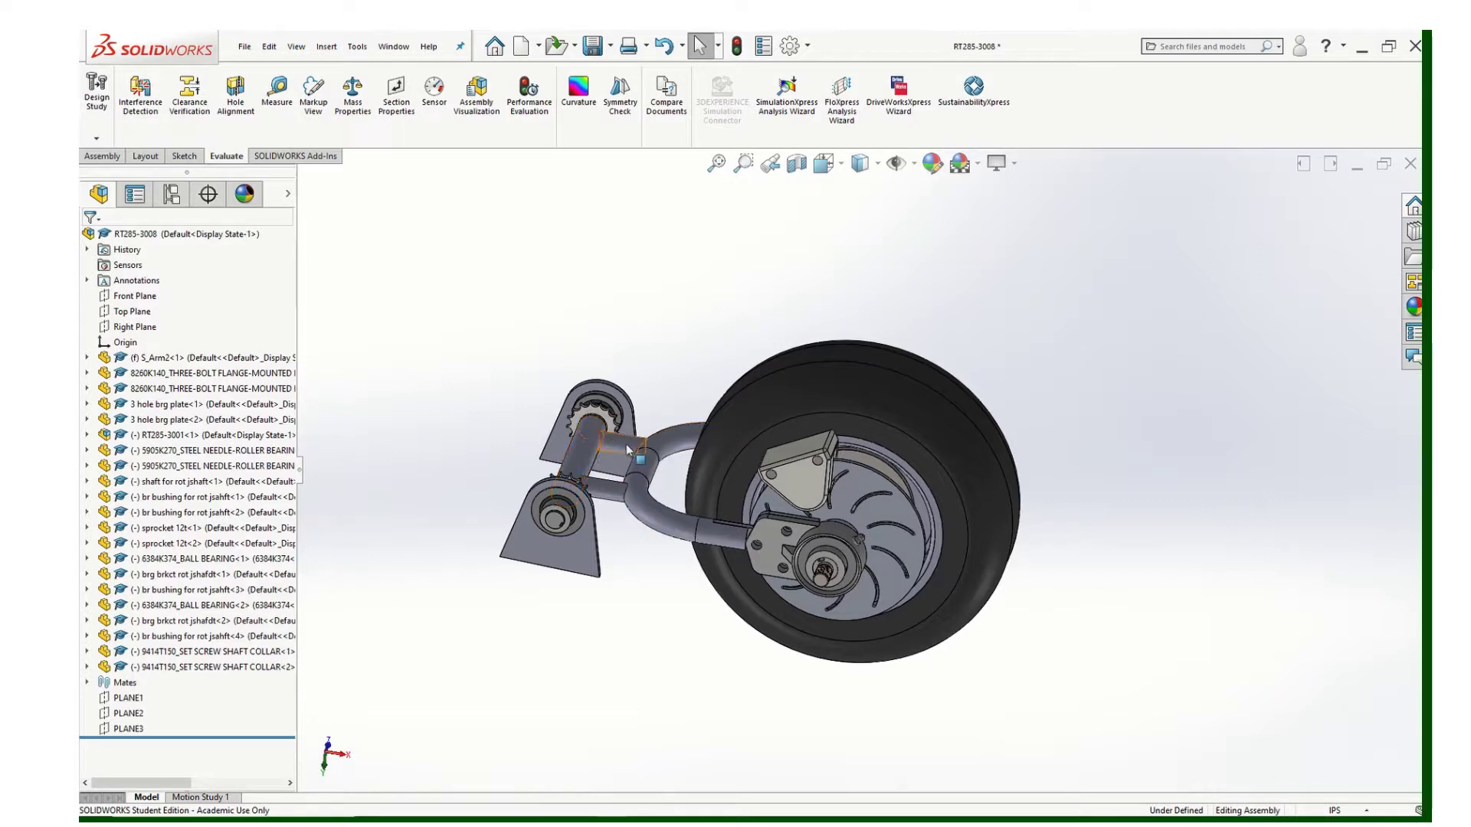
Orbit and zoom around the assembly to inspect the wheel, shaft side and underside.
middle_click_drag(606, 385, 584, 447)
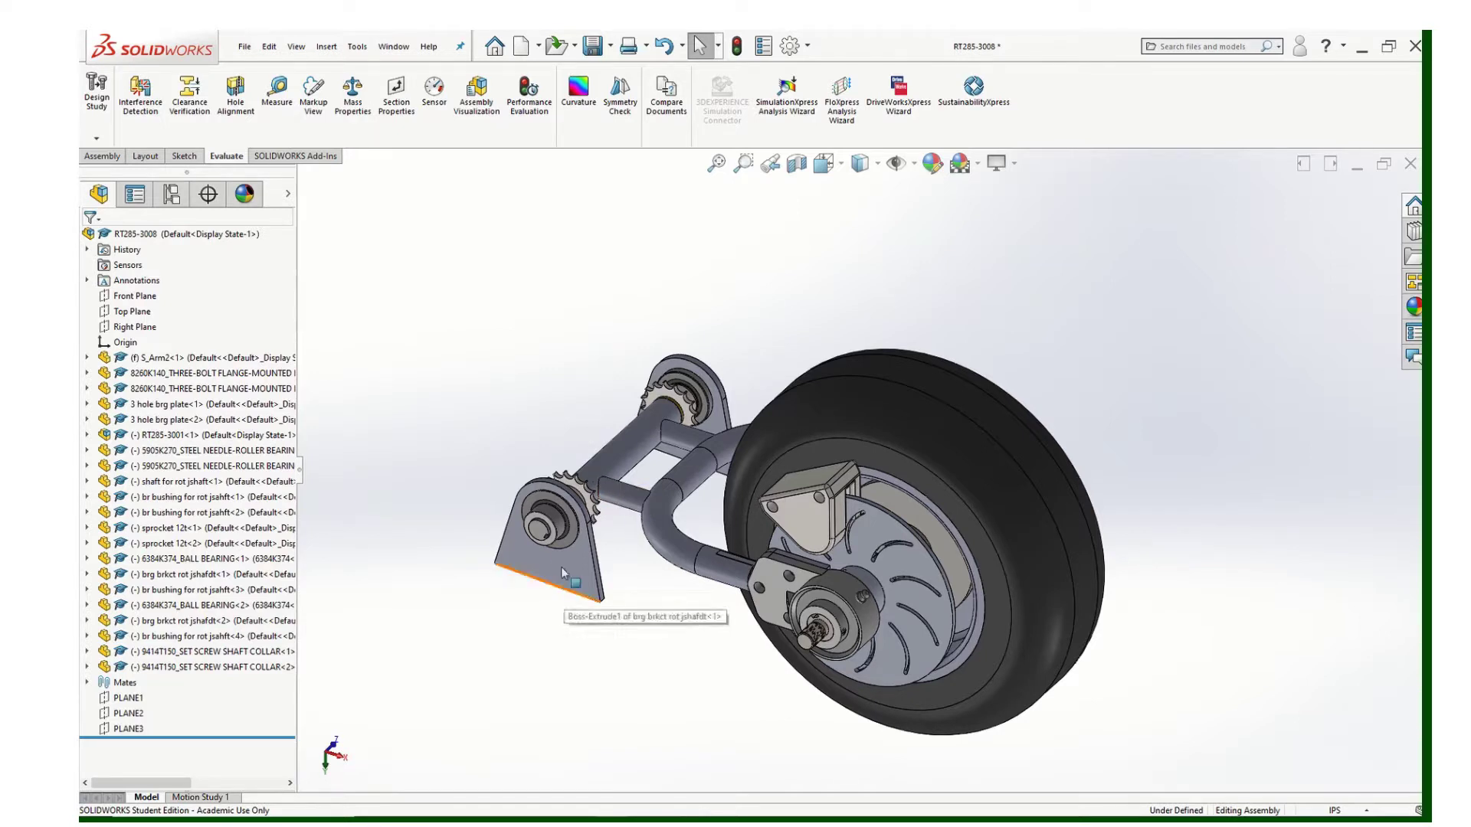
scroll(597, 540, "down", 2)
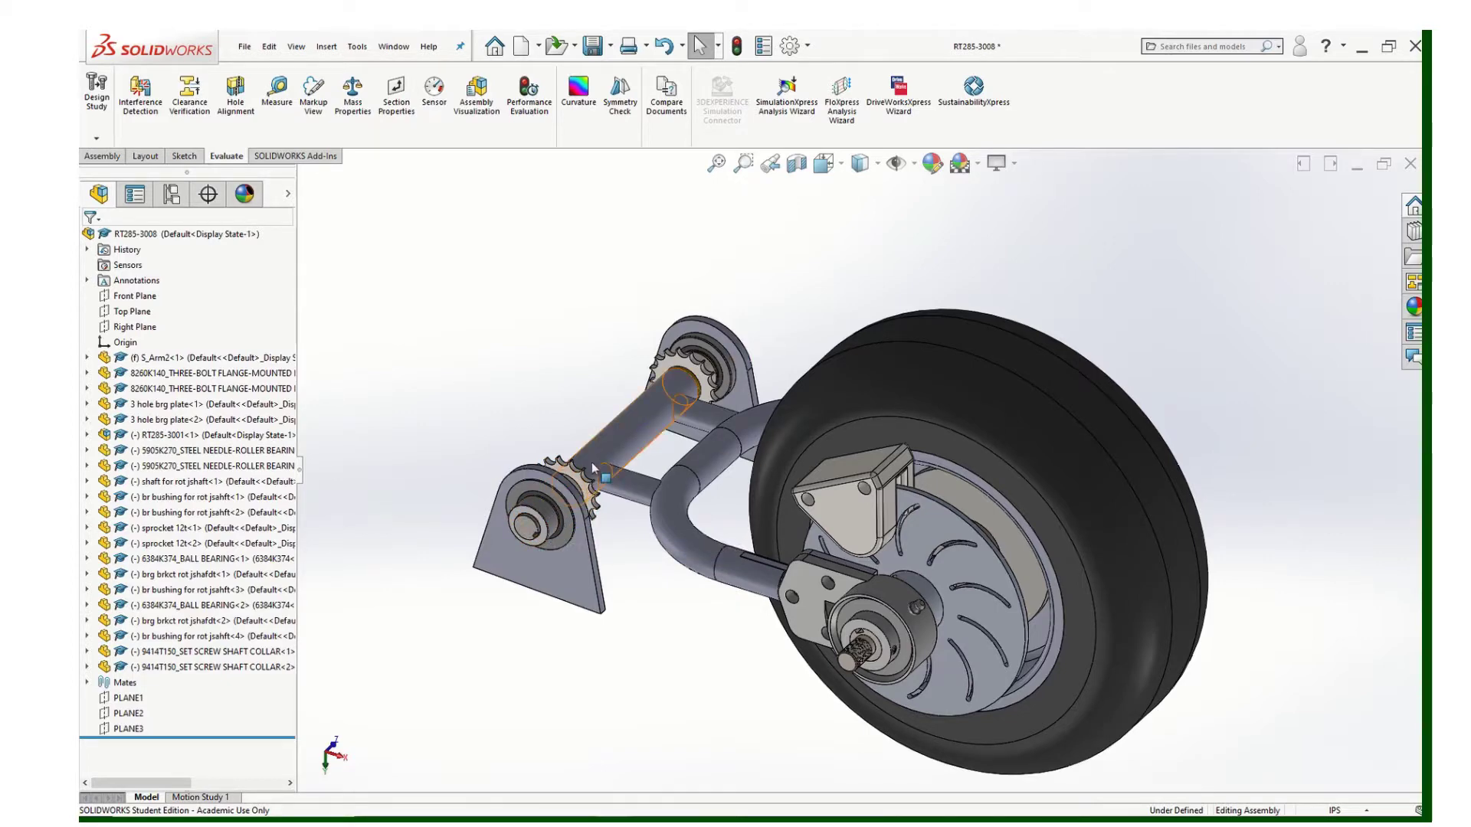
middle_click_drag(734, 354, 623, 558)
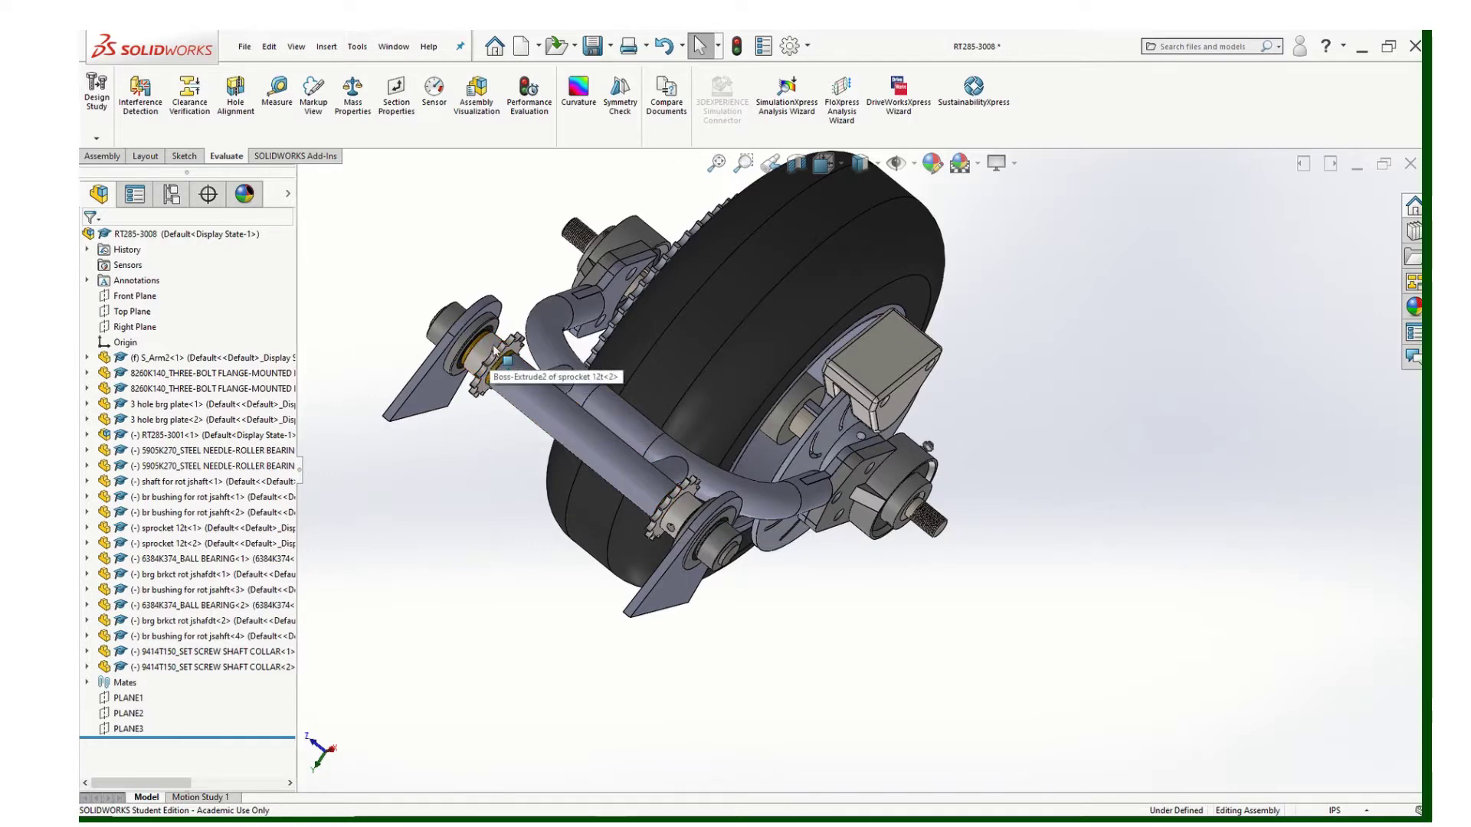
middle_click_drag(586, 331, 669, 592)
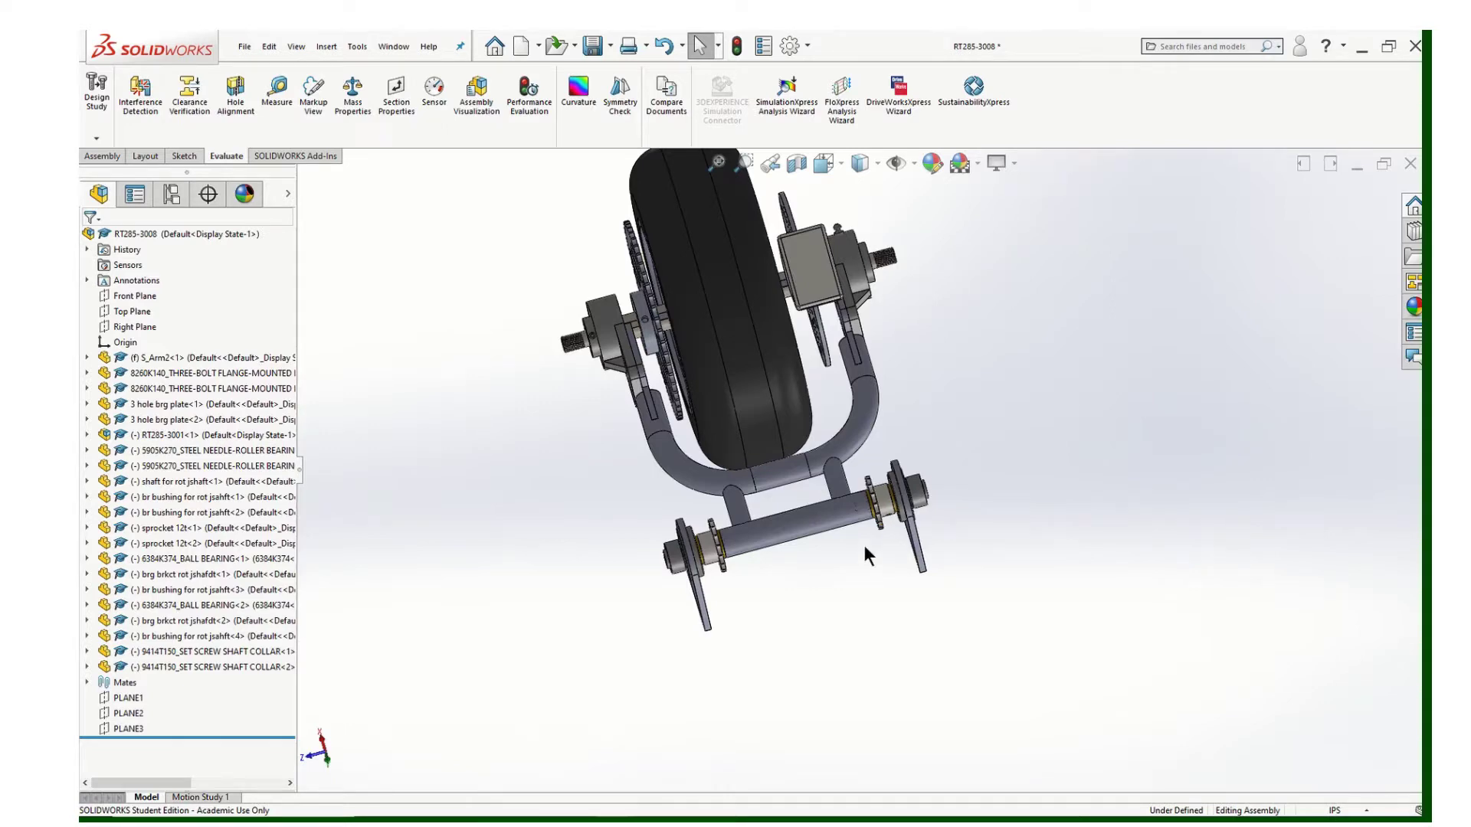
middle_click_drag(862, 545, 679, 531)
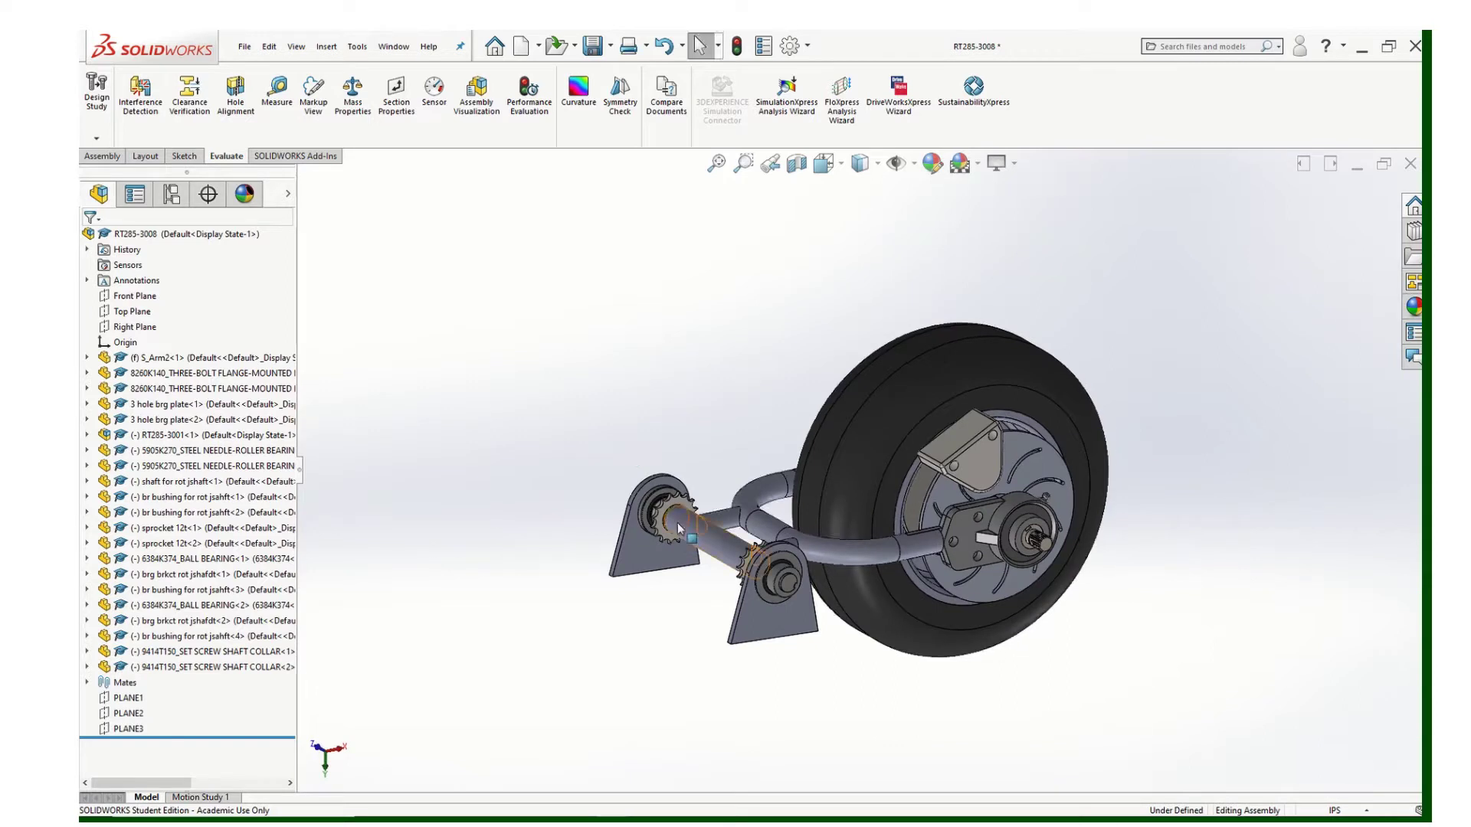
middle_click_drag(779, 443, 783, 639)
scroll(783, 639, "down", 3)
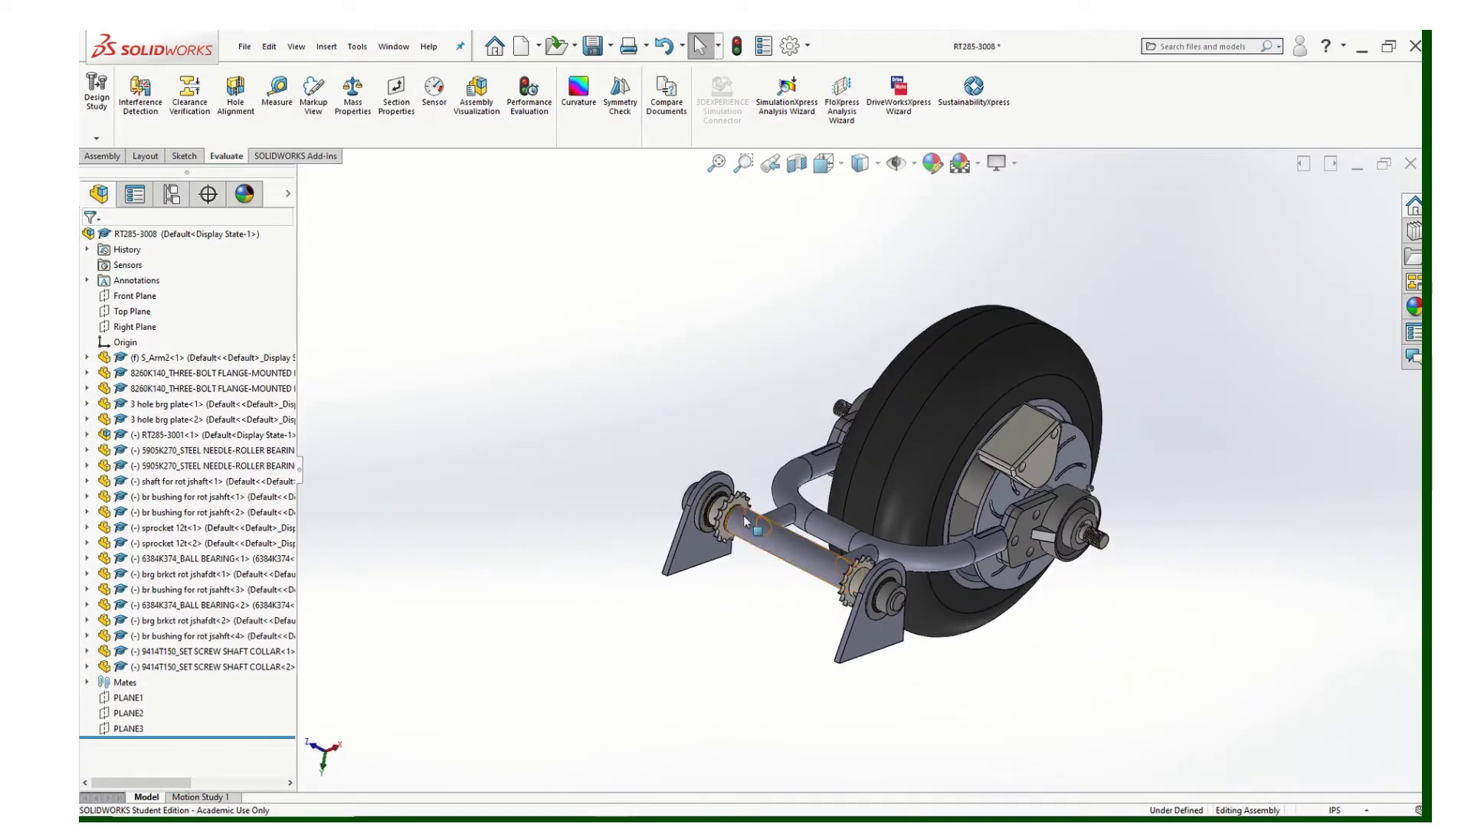
scroll(752, 516, "up", 5)
scroll(740, 484, "down", 3)
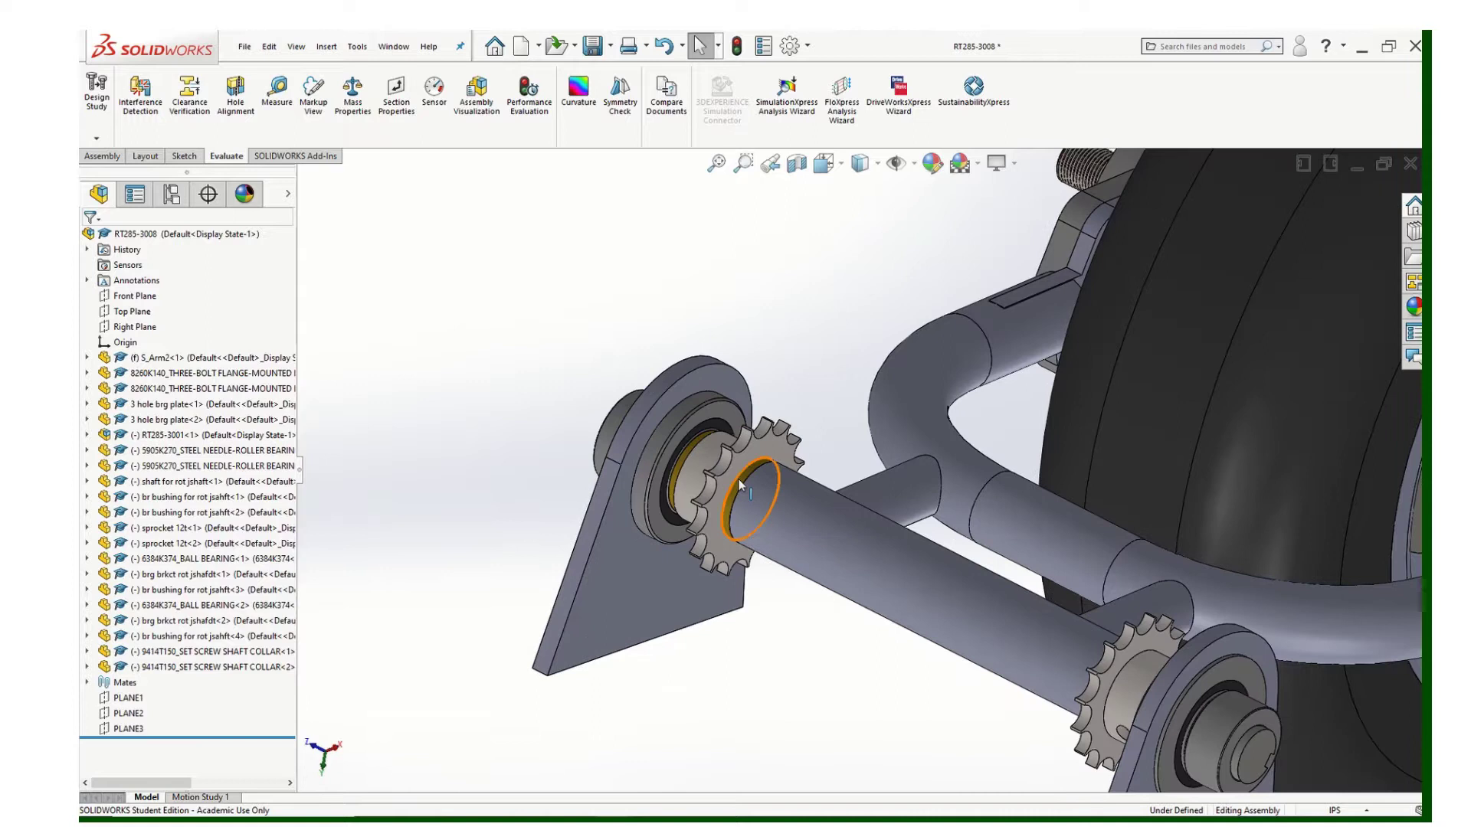
middle_click_drag(758, 490, 778, 497)
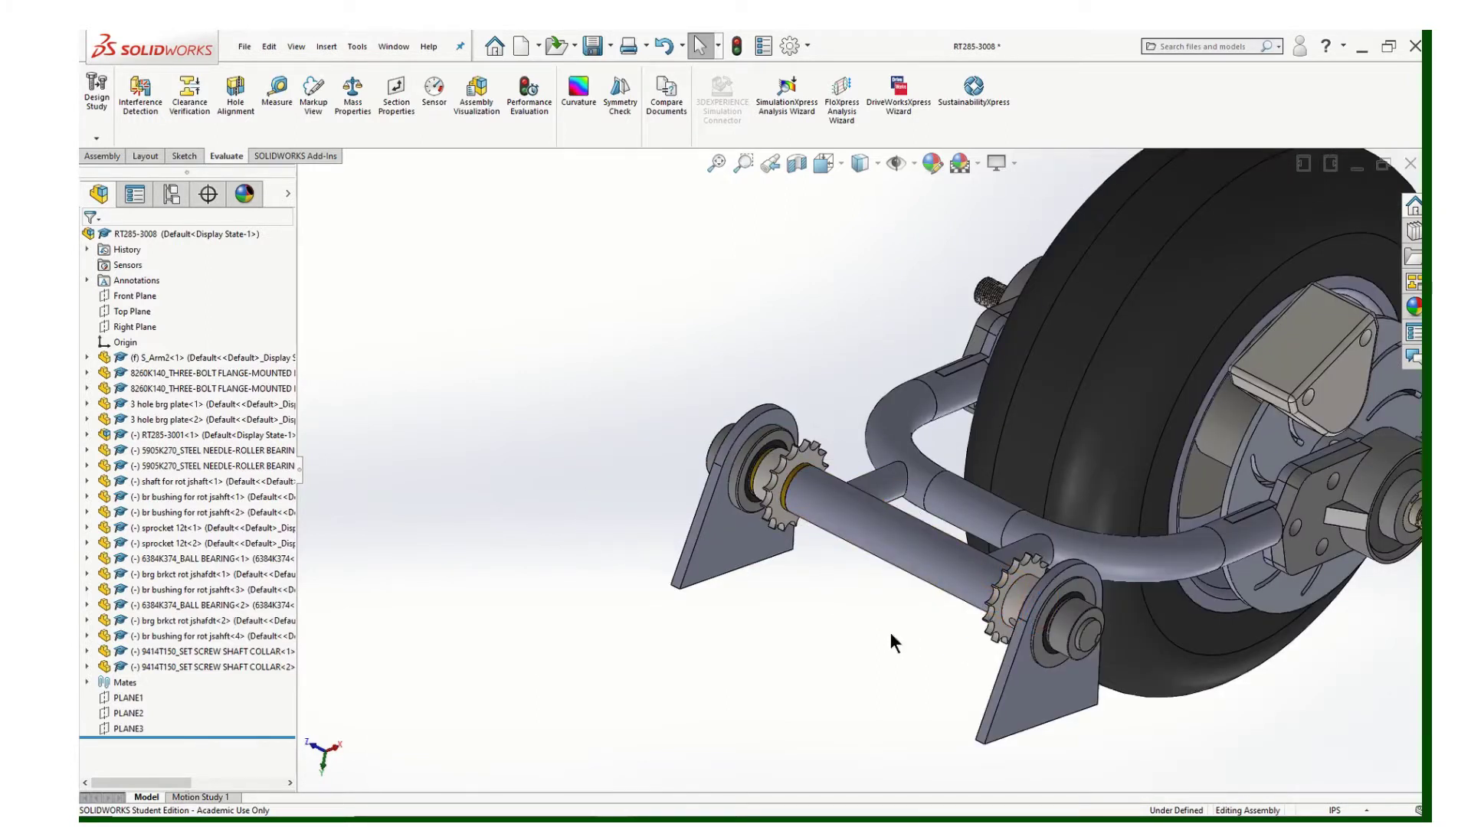
Suppress the S_Arm2 swing arm to expose the shaft, then check sprocket 12t<1>.
left_click(885, 545)
right_click(885, 545)
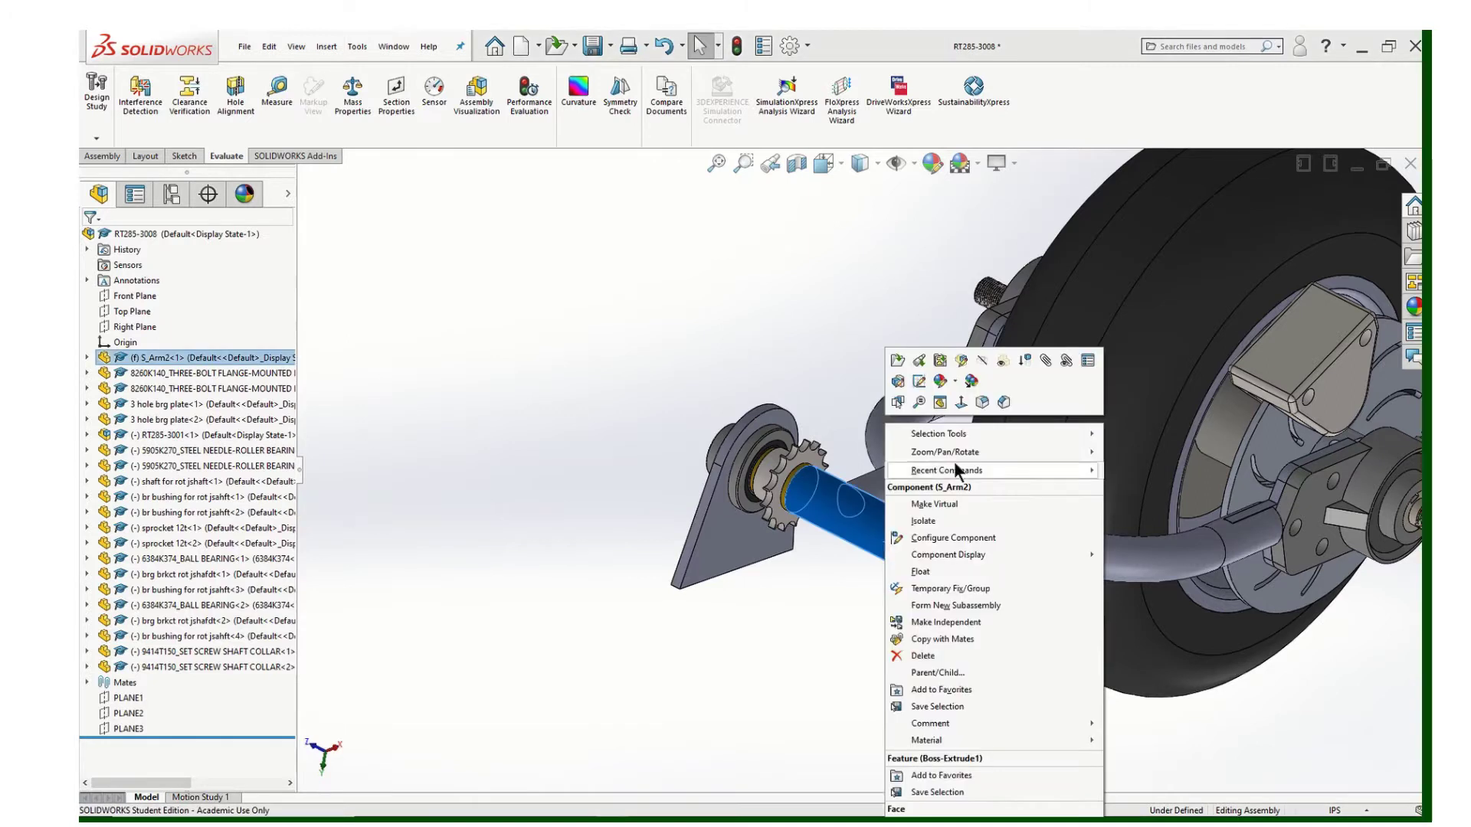
left_click(1025, 363)
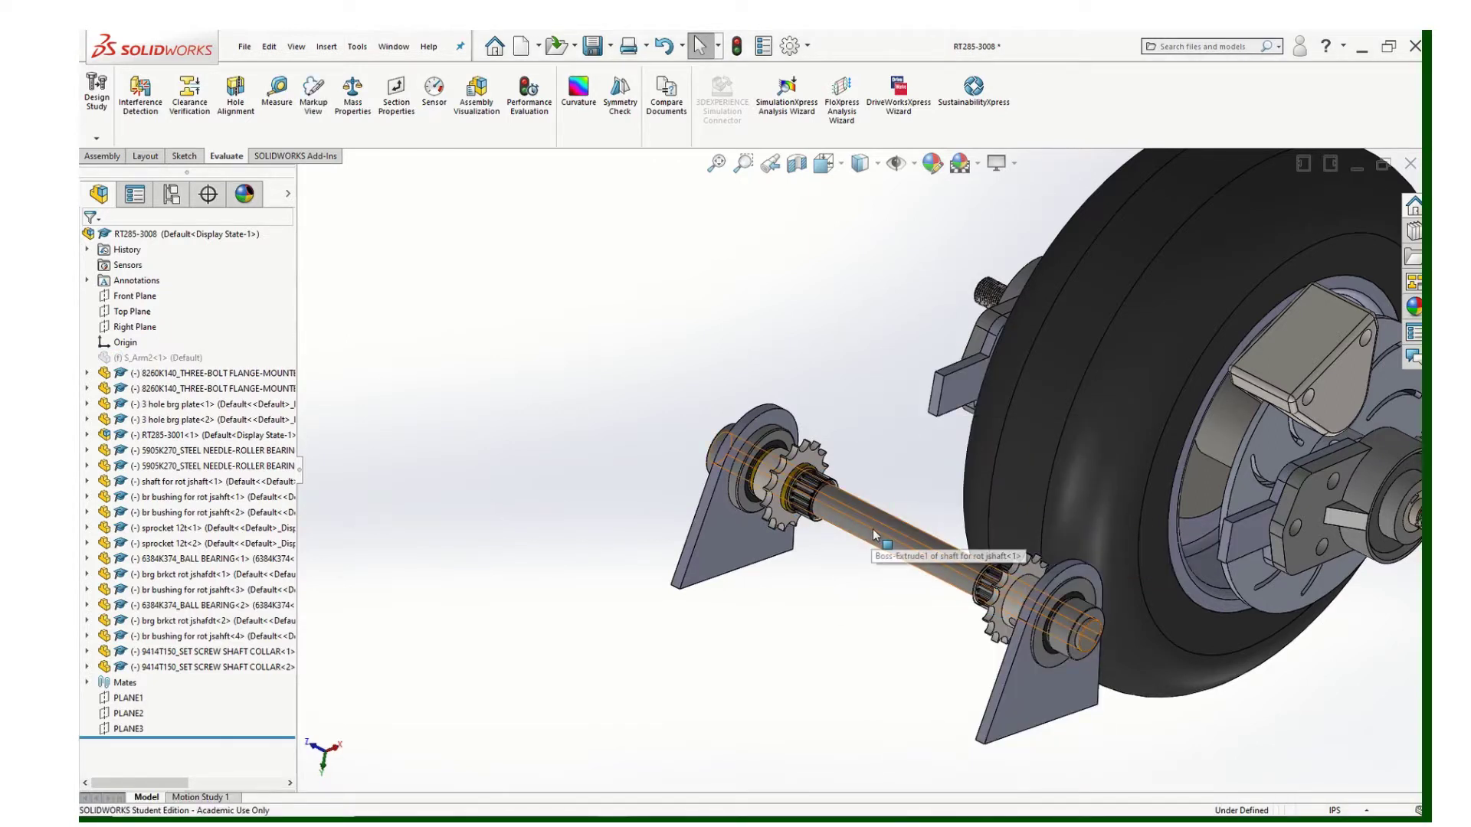
middle_click_drag(867, 562, 907, 554)
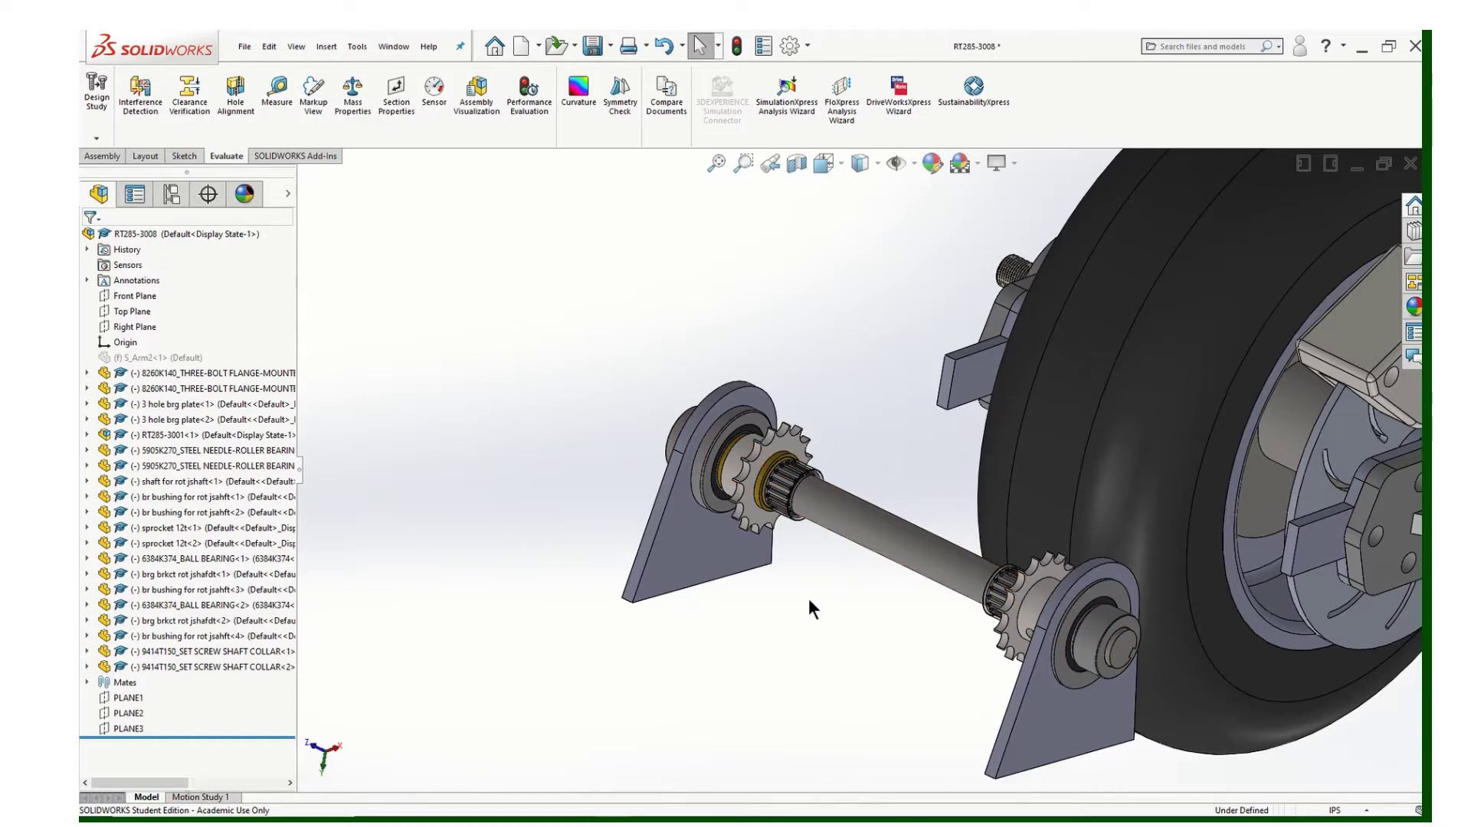
left_click(299, 524)
left_click(479, 586)
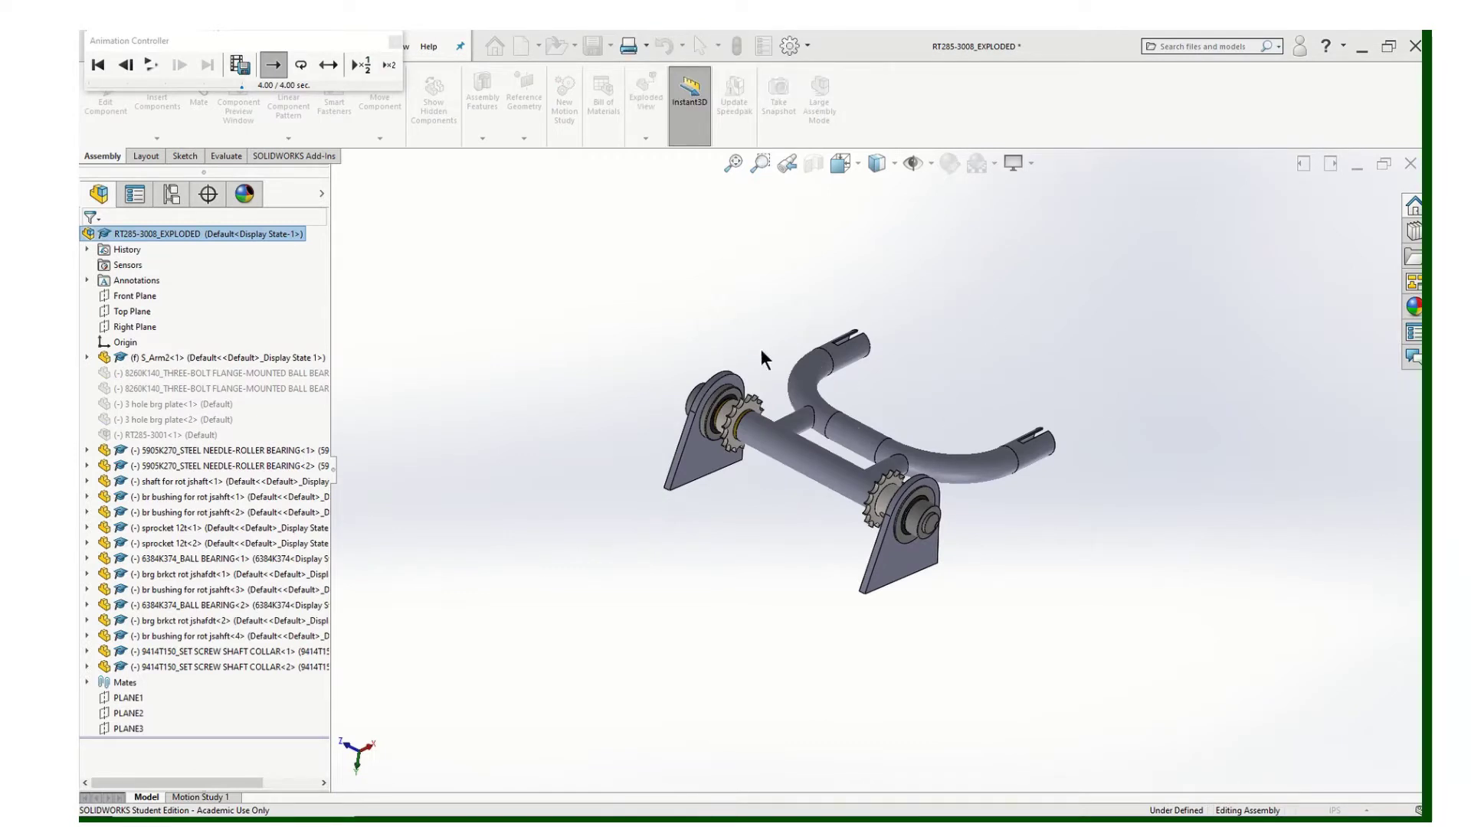
middle_click_drag(760, 348, 724, 347)
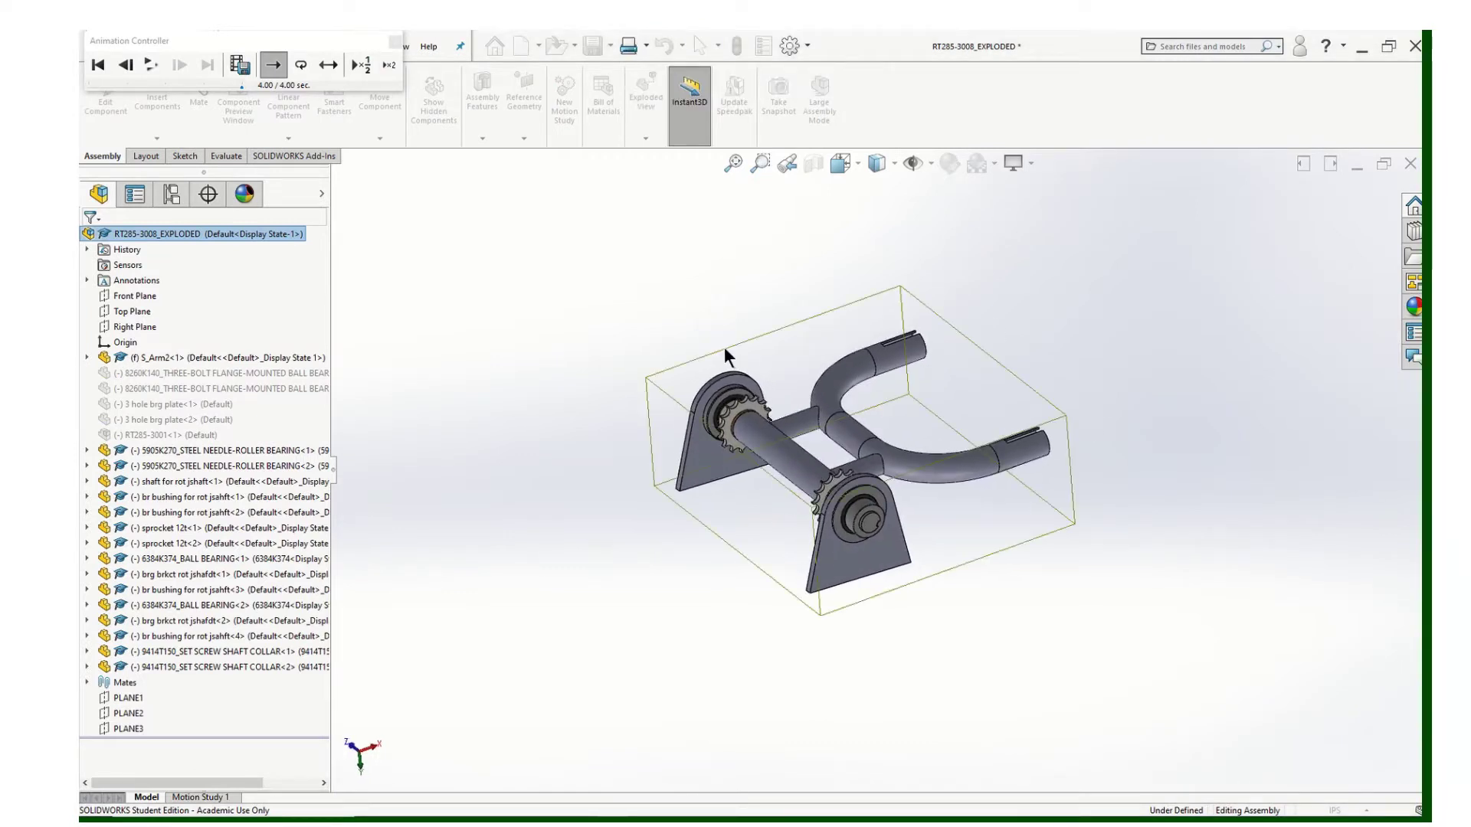
right_click(236, 234)
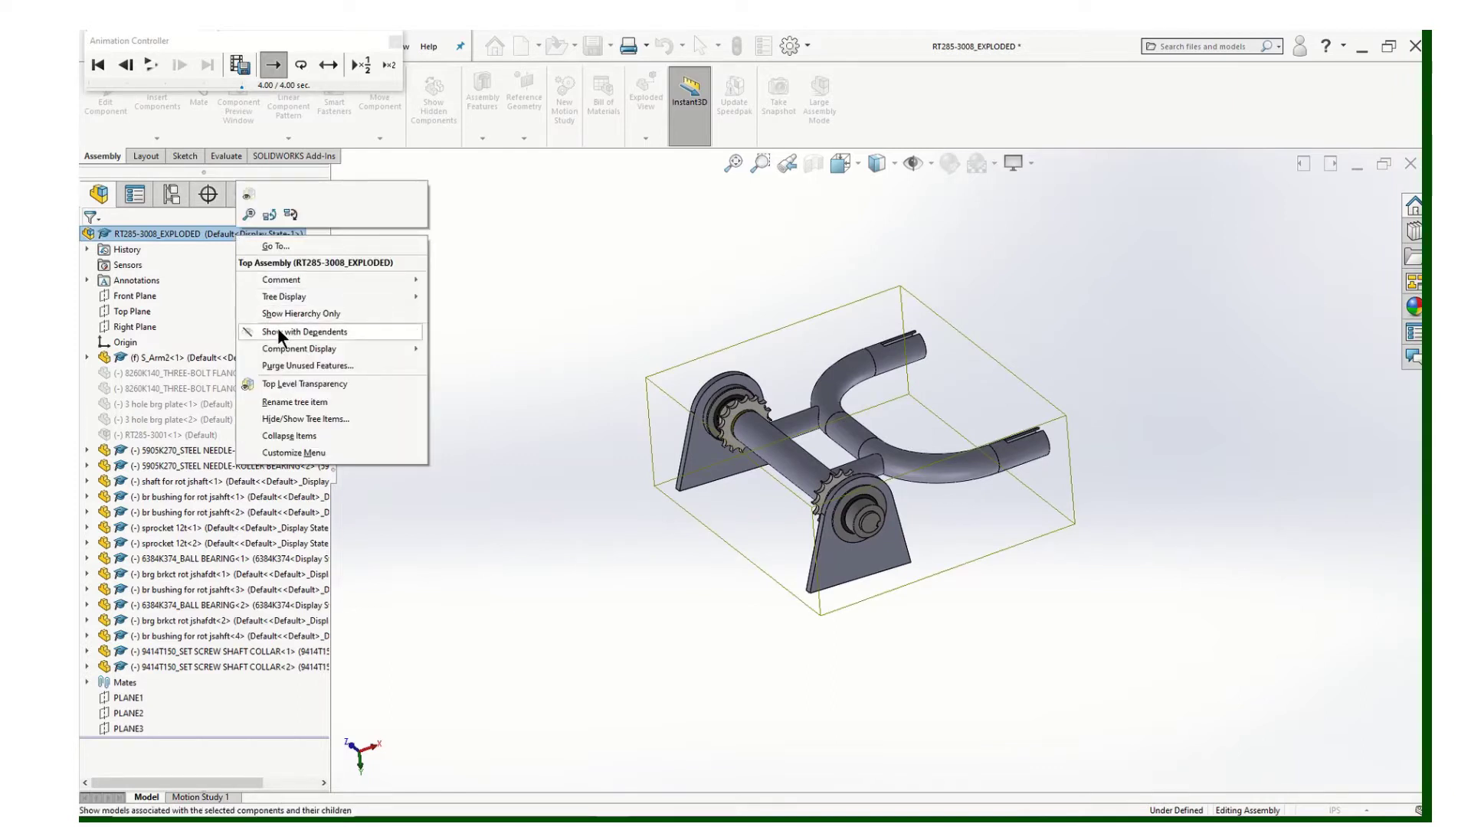
mouse_move(343, 349)
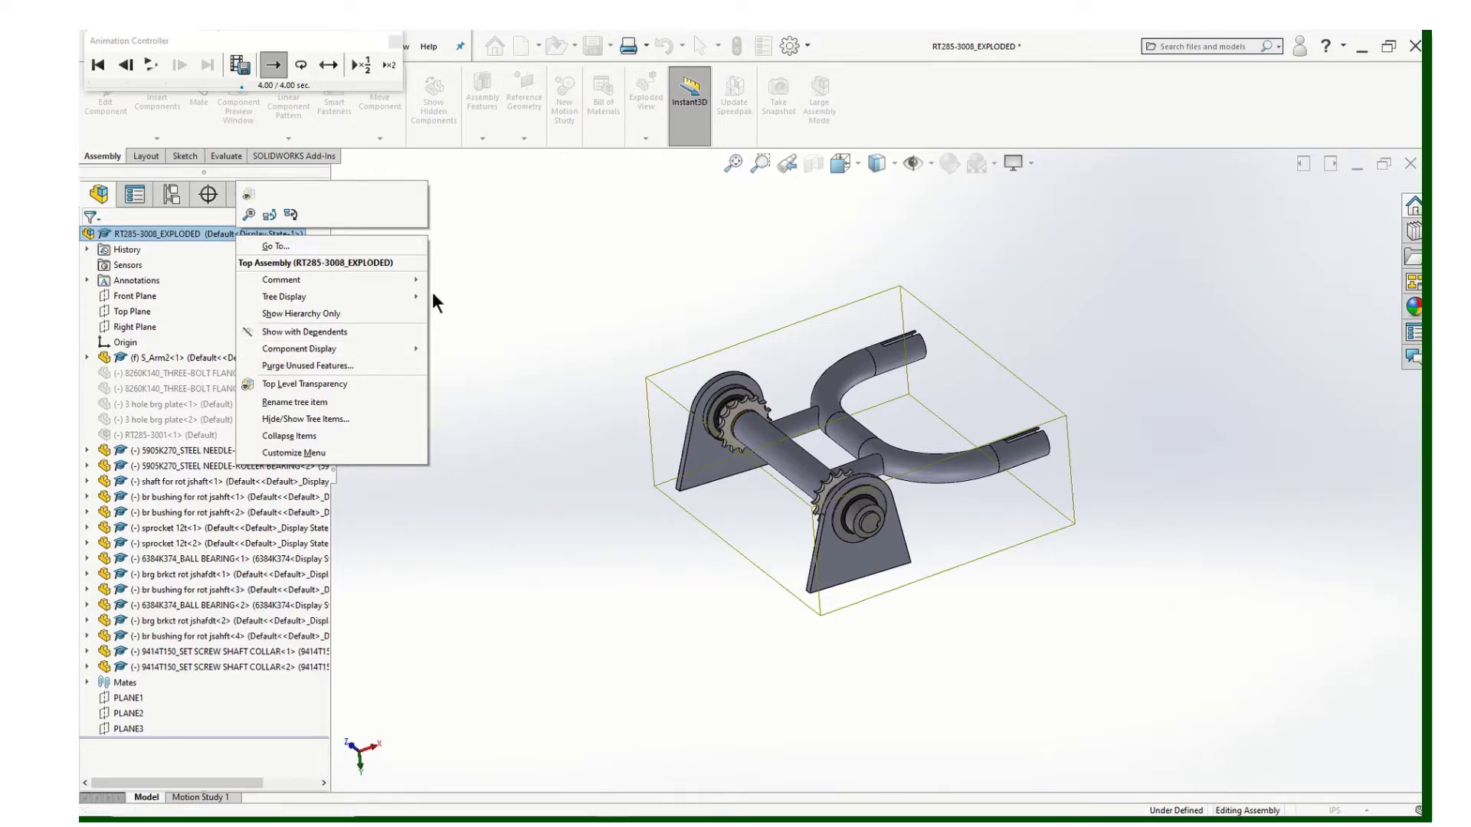
left_click(306, 435)
right_click(244, 236)
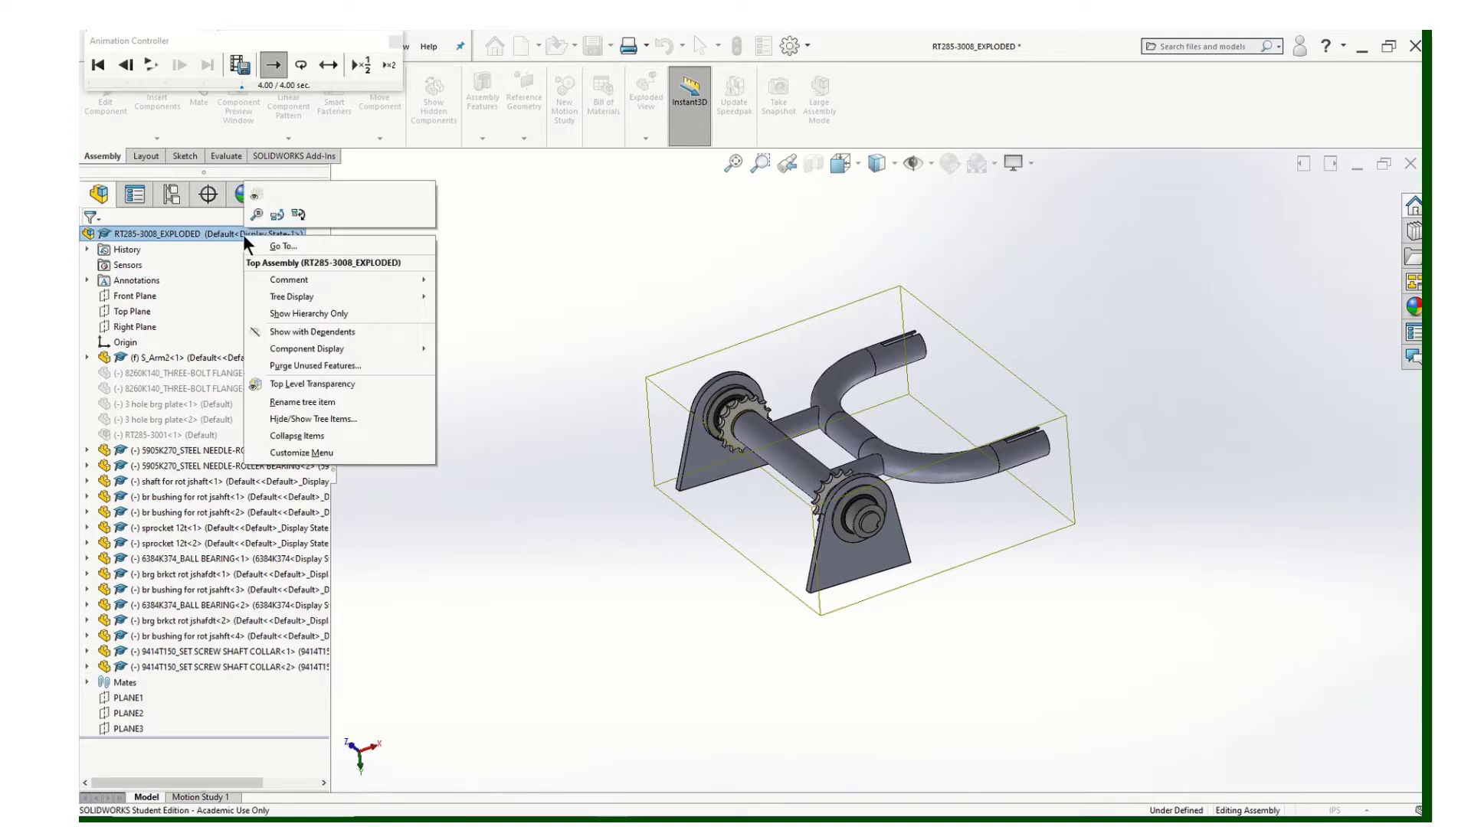
left_click(245, 236)
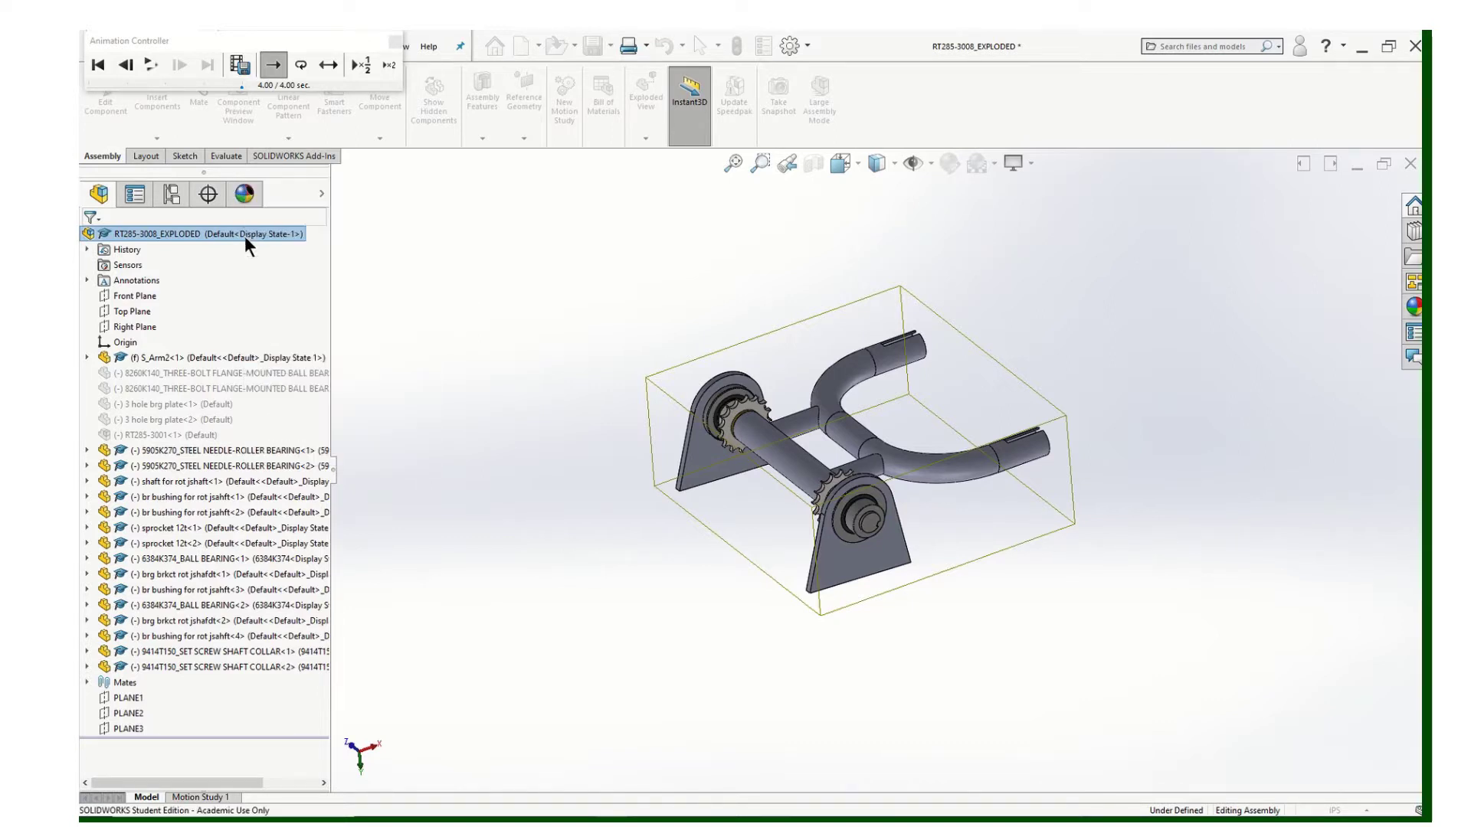
mouse_move(691, 30)
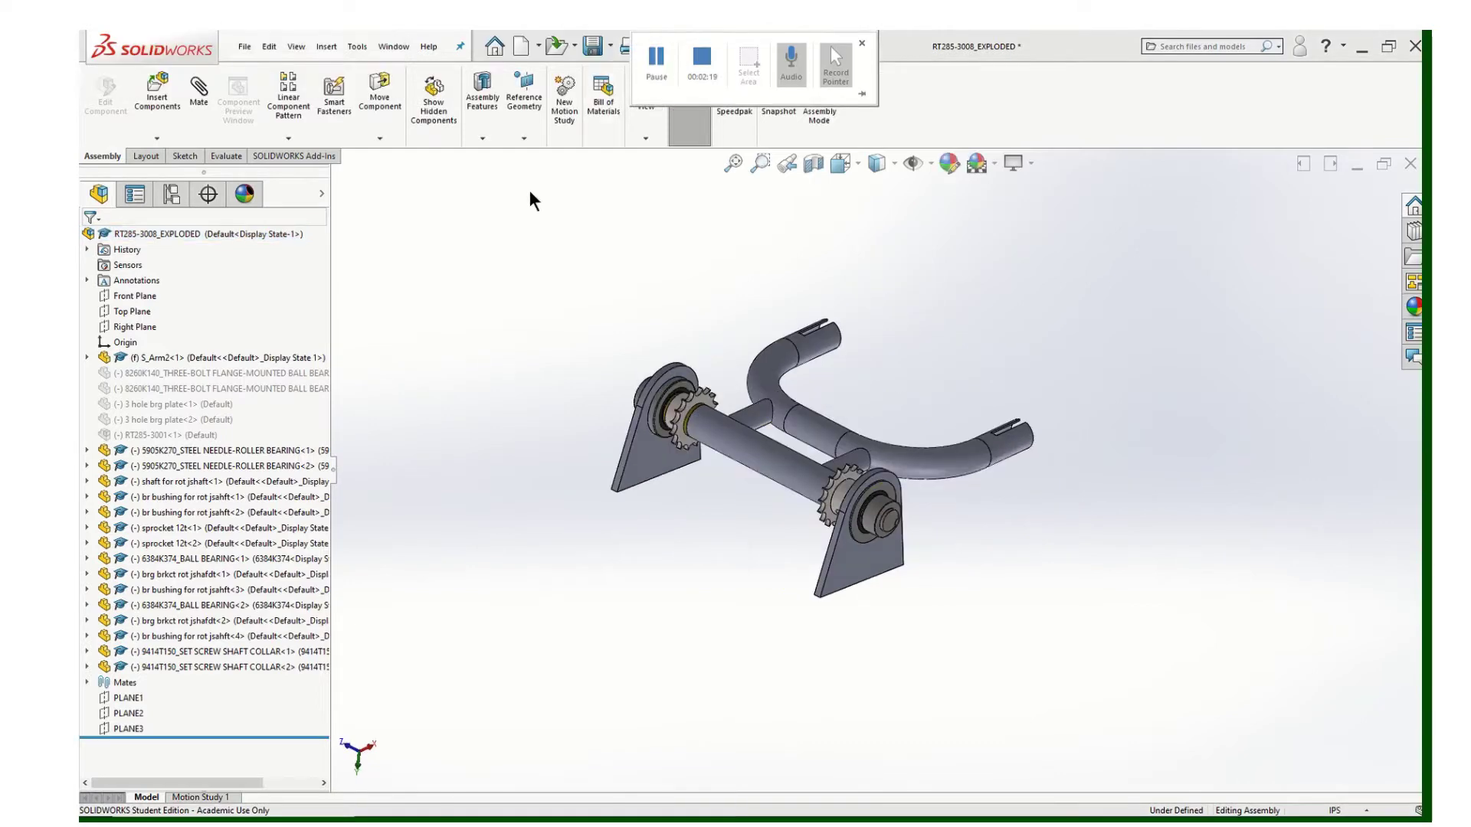
Explode the RT285-3008_EXPLODED top assembly and orbit to inspect the spread-out parts.
right_click(199, 229)
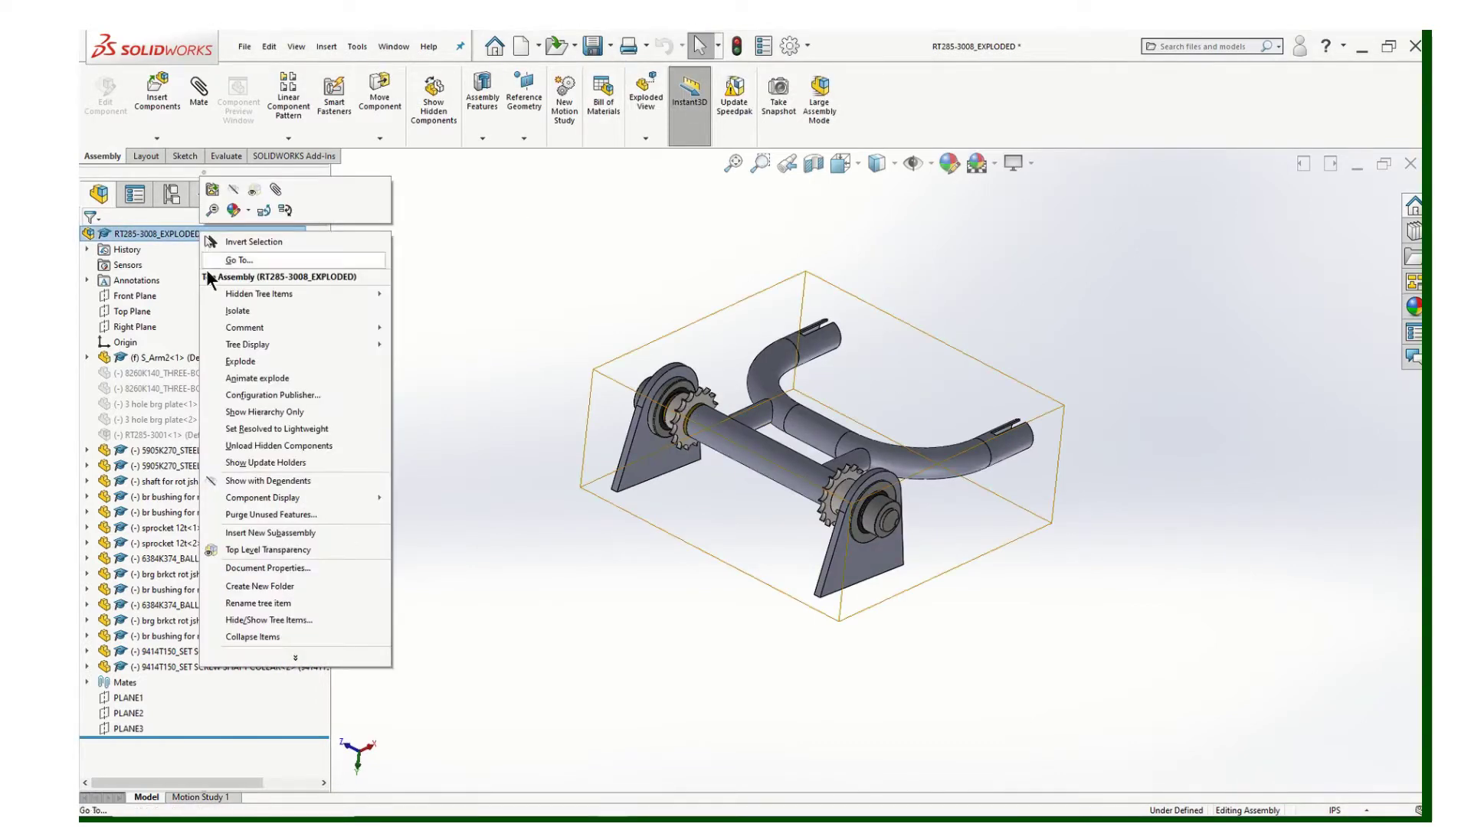
left_click(245, 358)
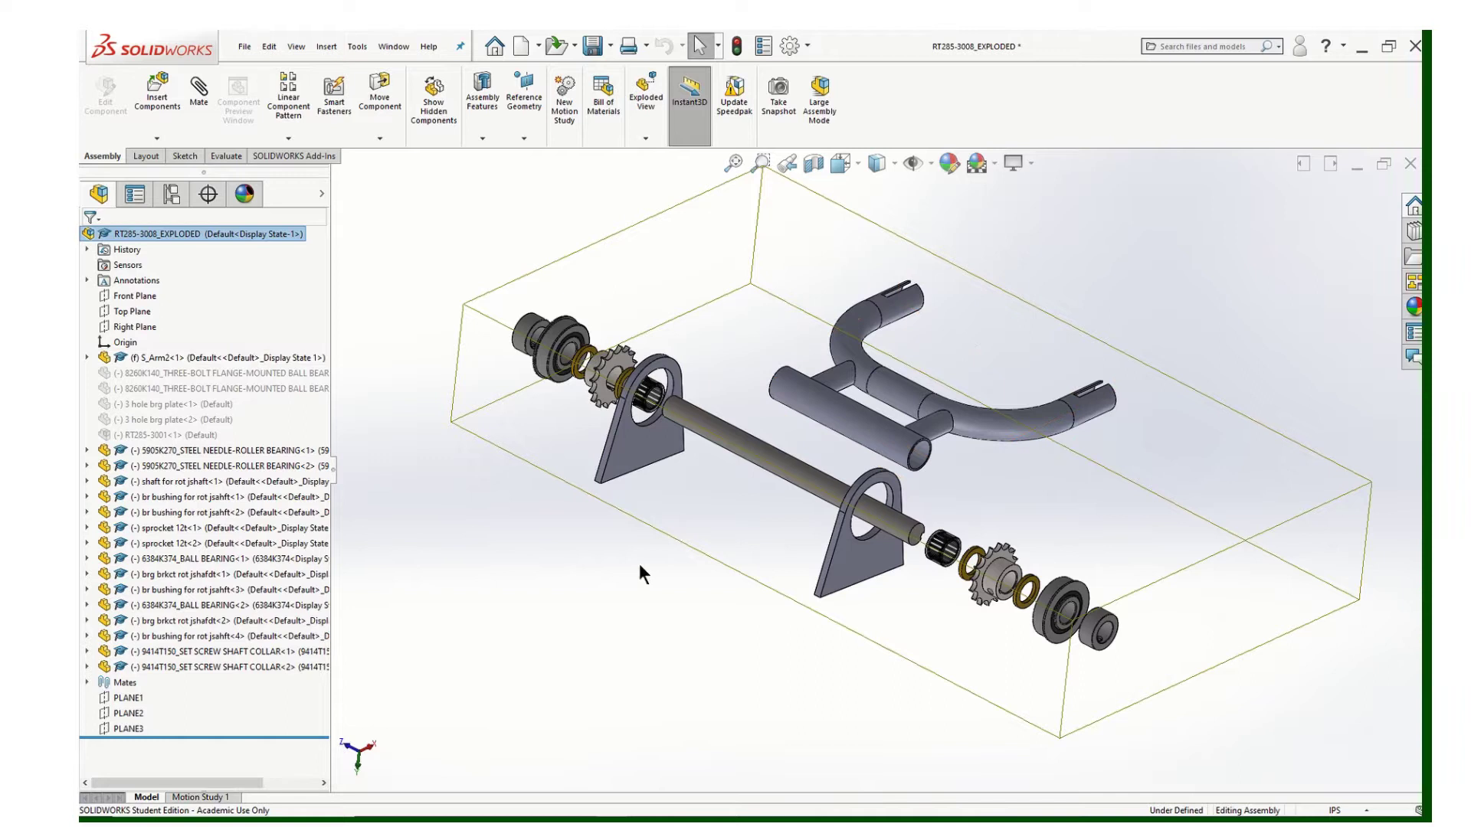
scroll(879, 469, "up", 2)
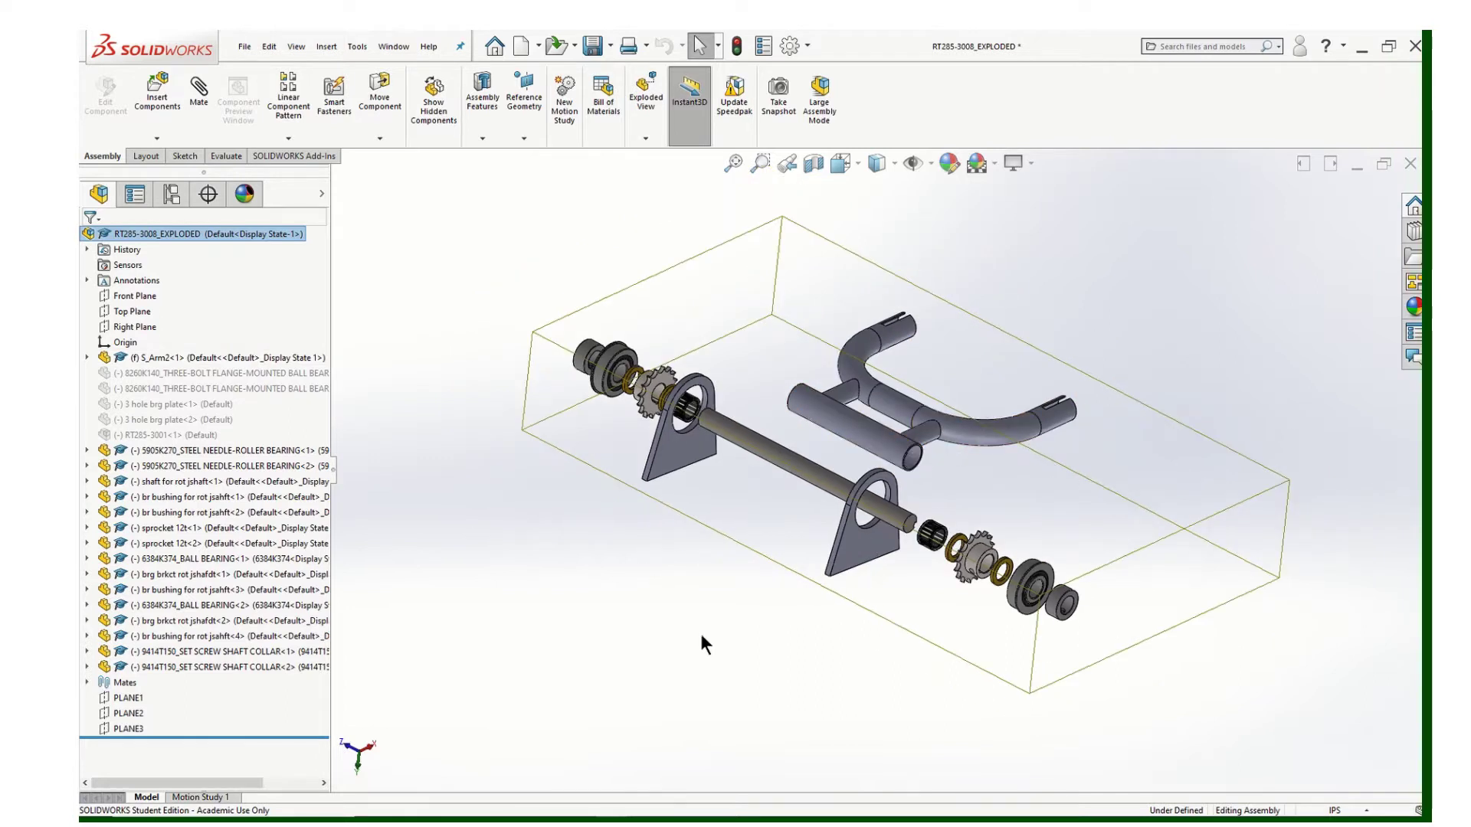
middle_click_drag(807, 578, 898, 513)
scroll(881, 482, "down", 5)
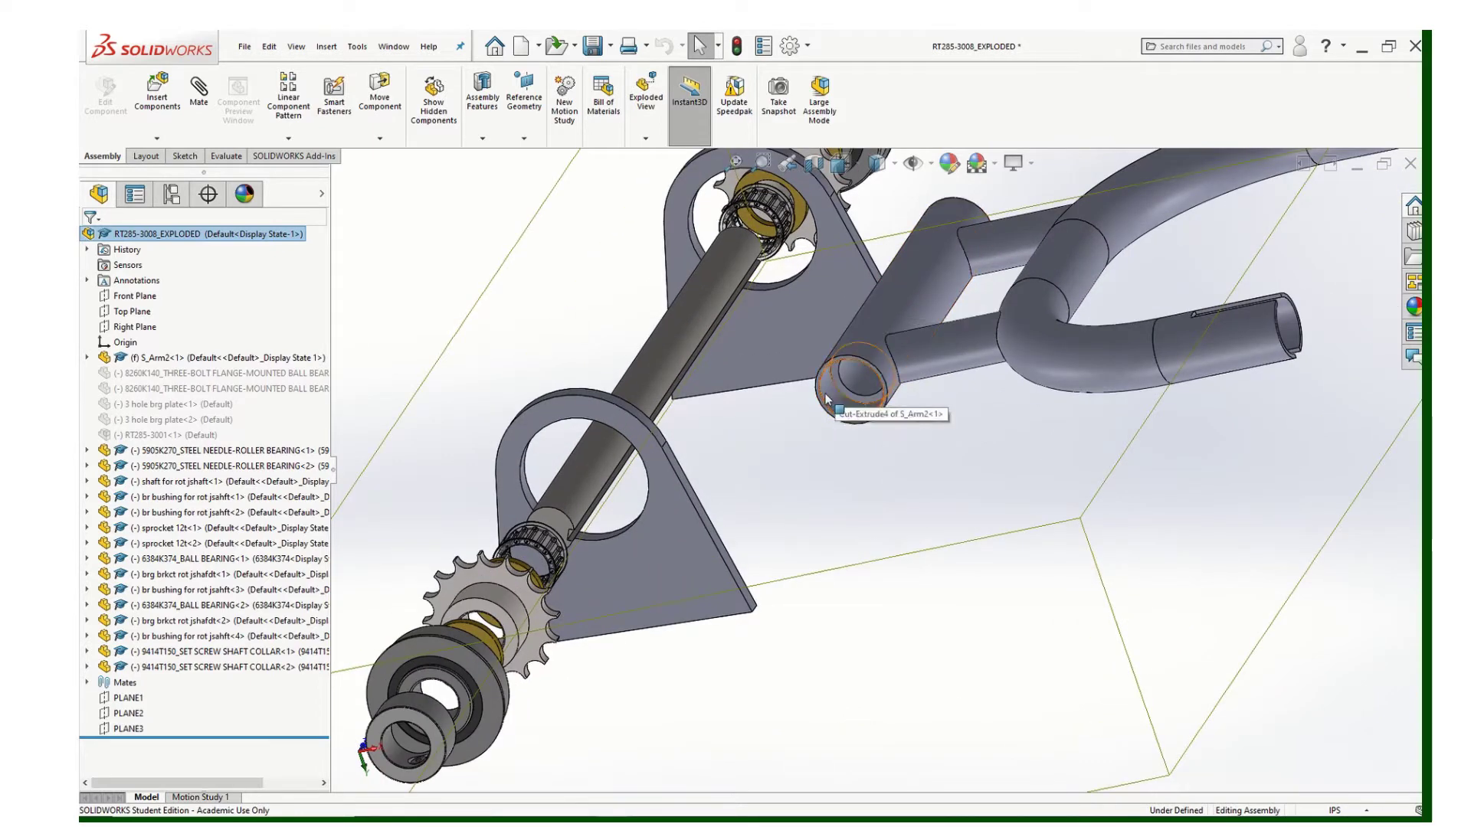
scroll(853, 416, "up", 4)
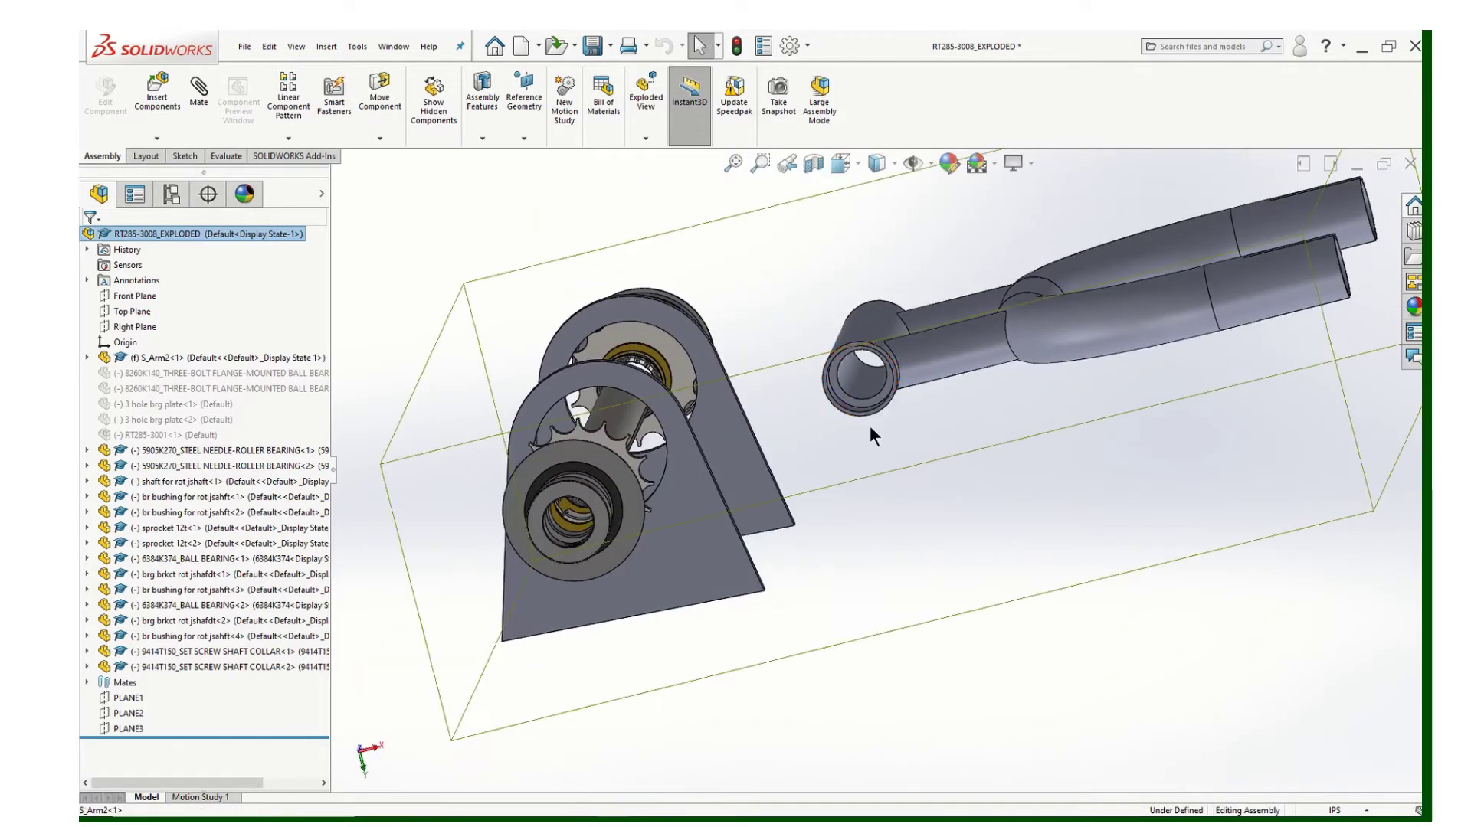
scroll(870, 426, "down", 3)
scroll(796, 507, "up", 1)
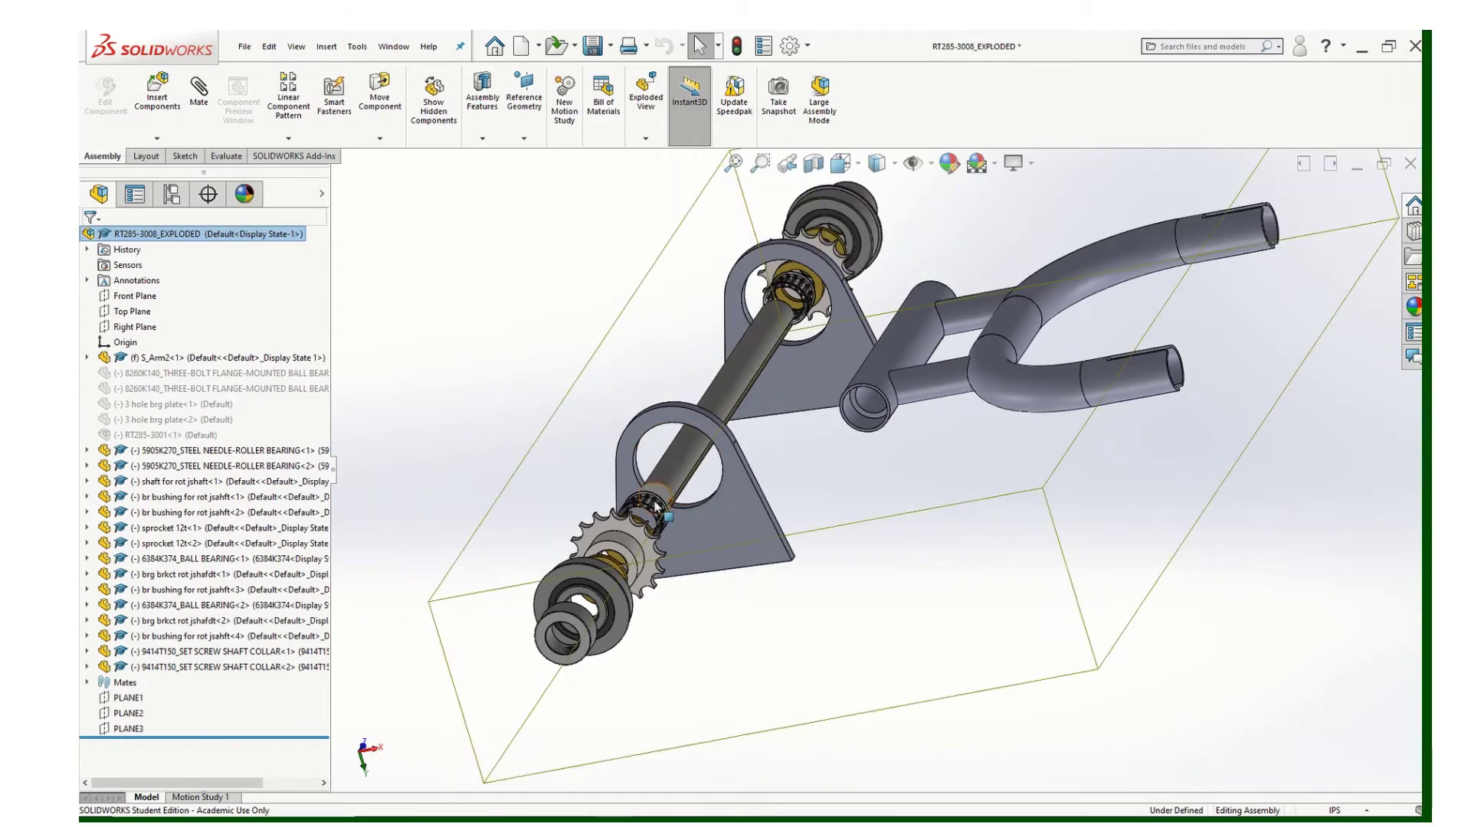
middle_click_drag(821, 323, 797, 363)
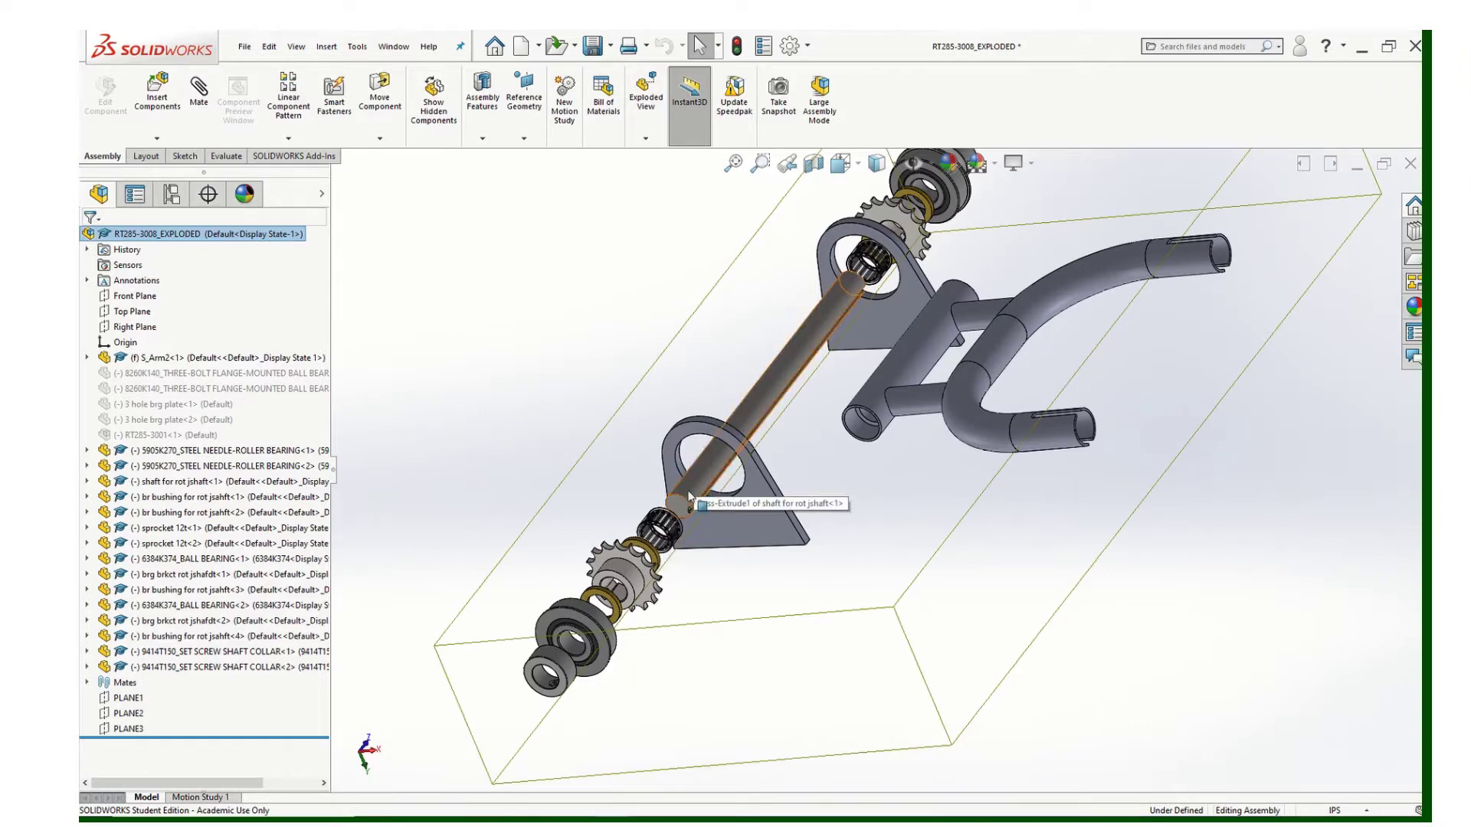
middle_click_drag(693, 480, 905, 553)
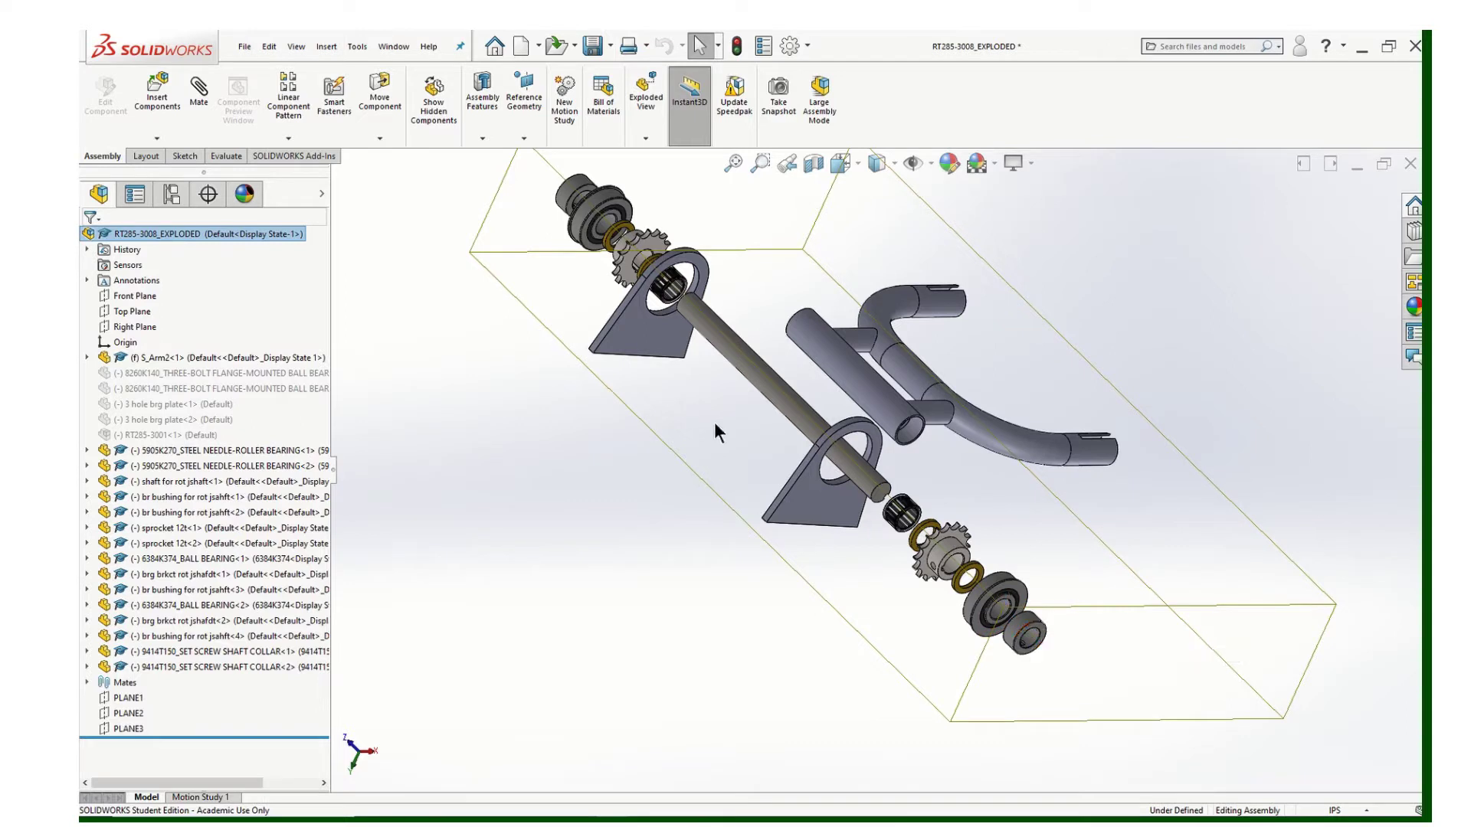
middle_click_drag(715, 420, 690, 392)
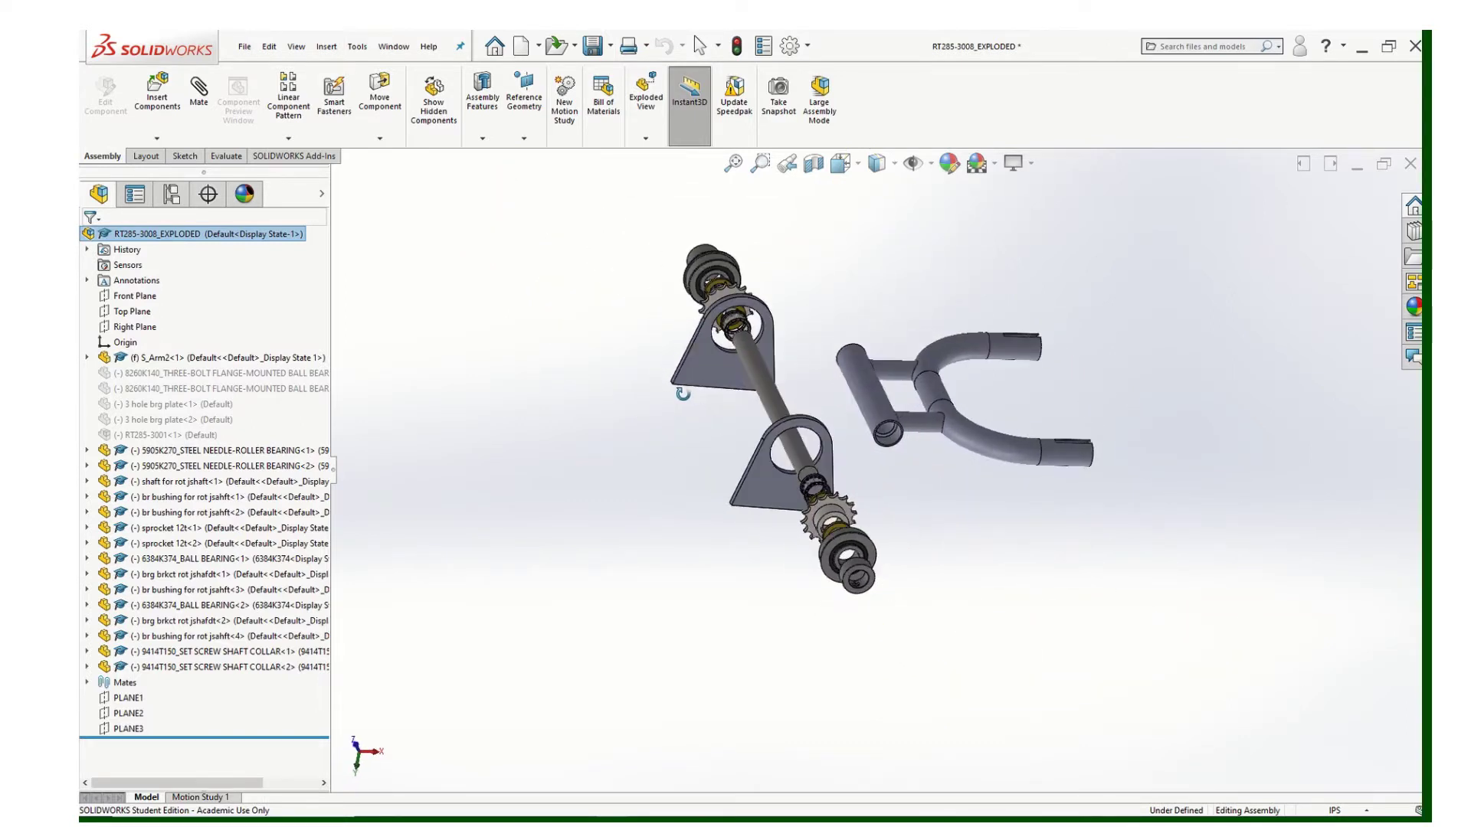
Collapse the top-level assembly so bearings and sprockets return onto the shaft.
left_click(237, 236)
right_click(233, 234)
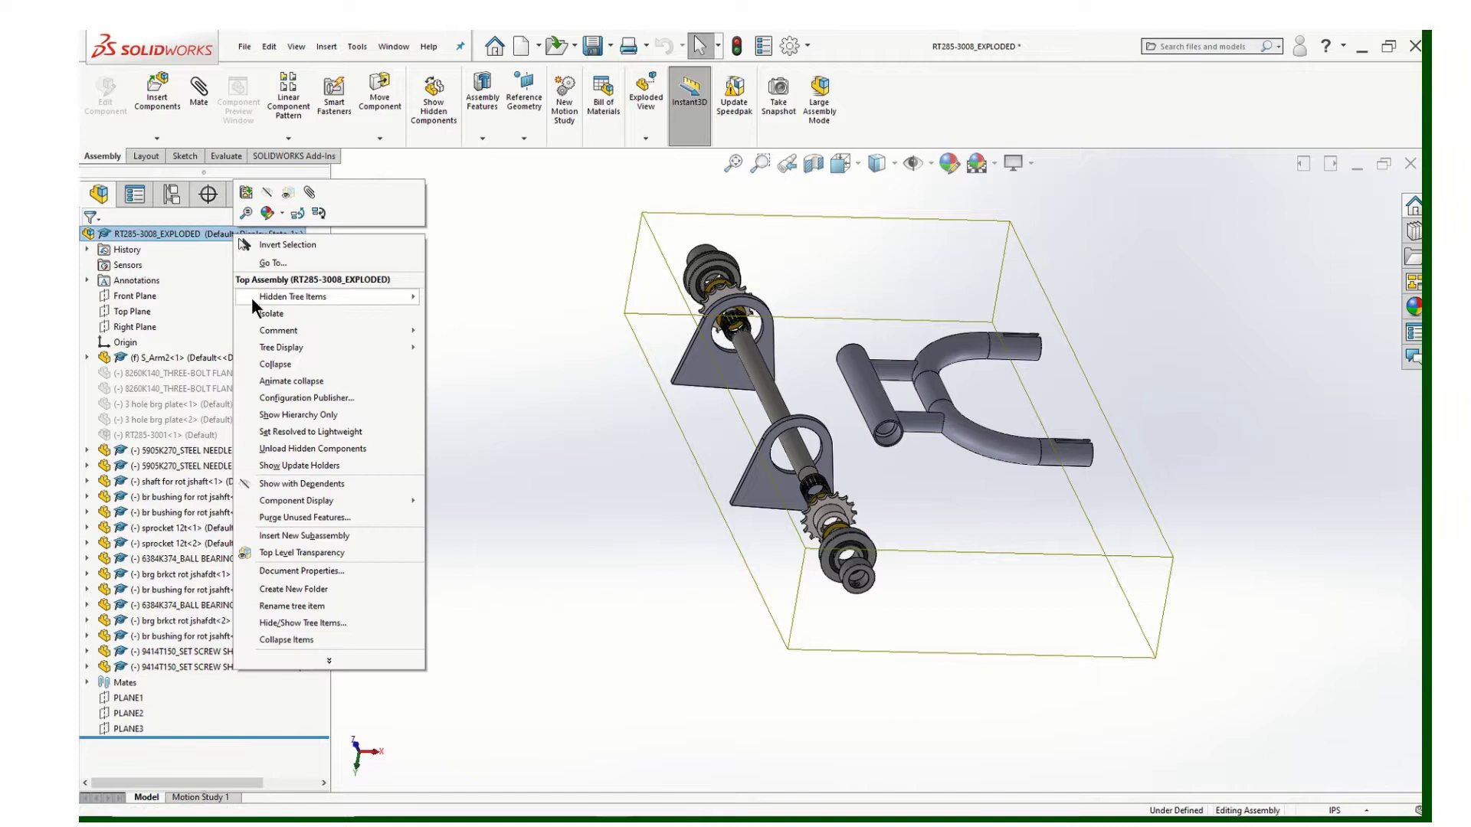
left_click(286, 363)
middle_click_drag(496, 384, 716, 400)
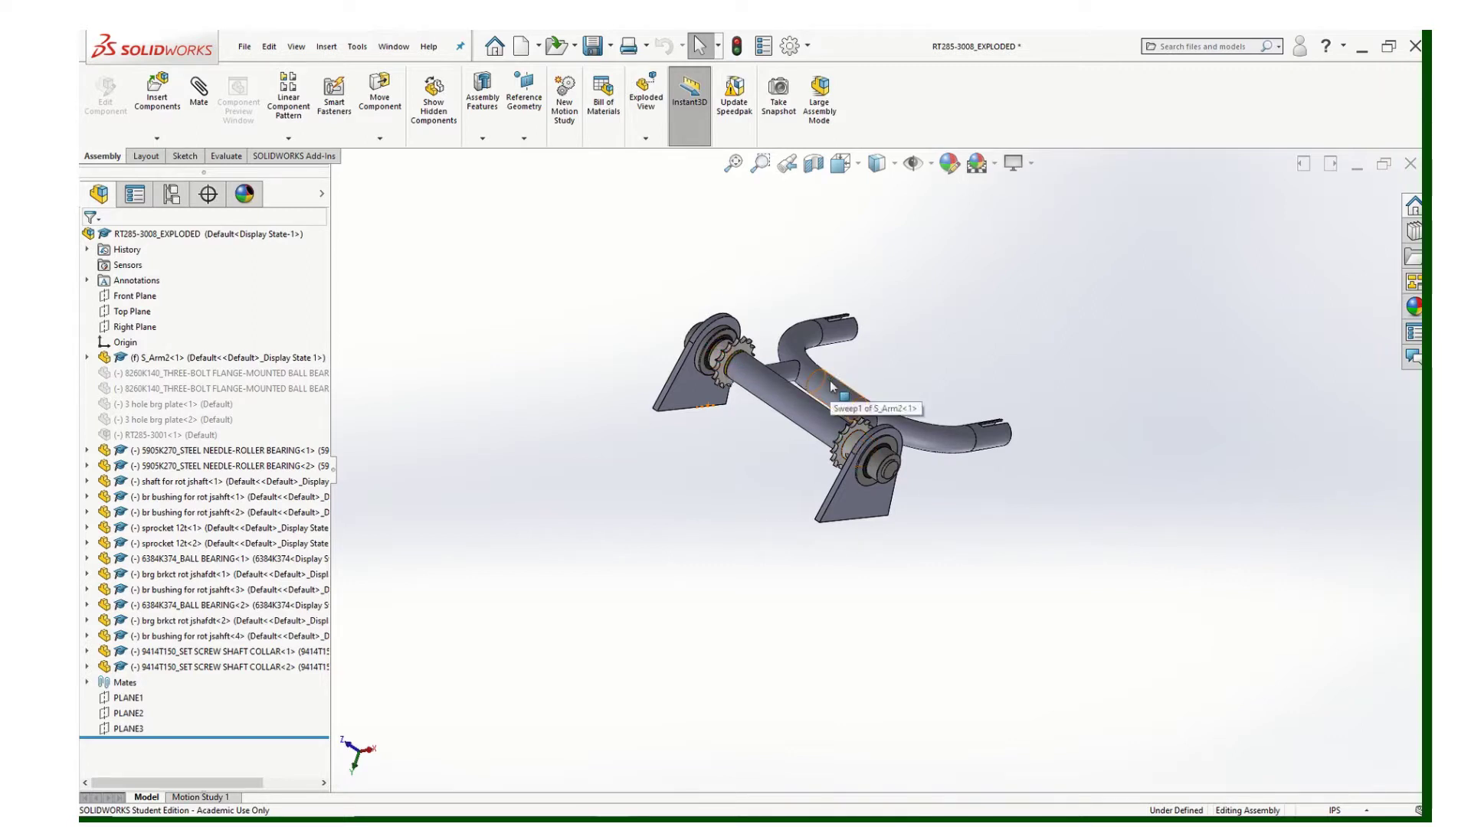
Toggle S_Arm2's transparency off so the swing arm displays solid, then deselect it.
right_click(791, 397)
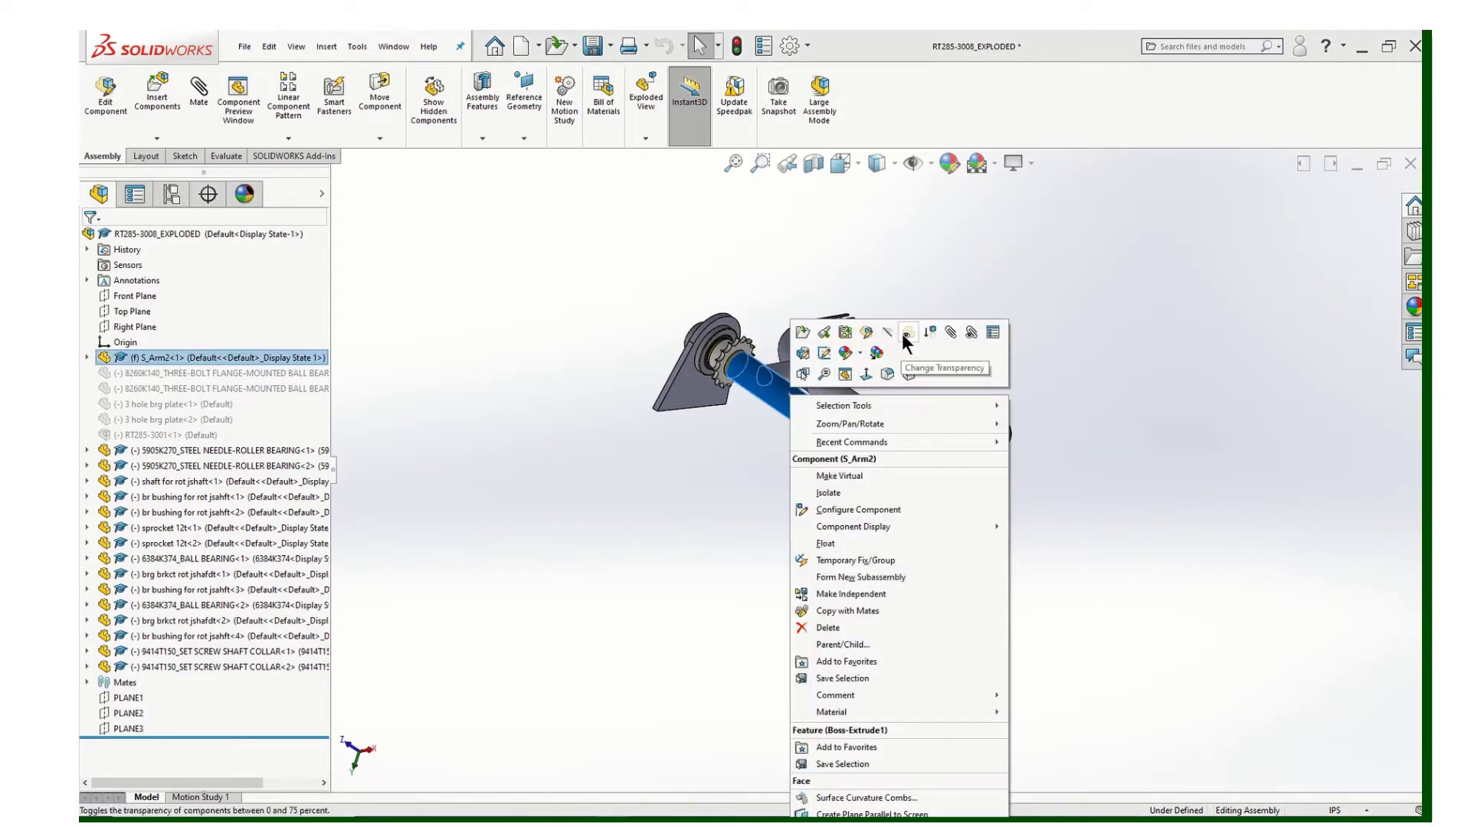
left_click(876, 352)
scroll(747, 387, "down", 5)
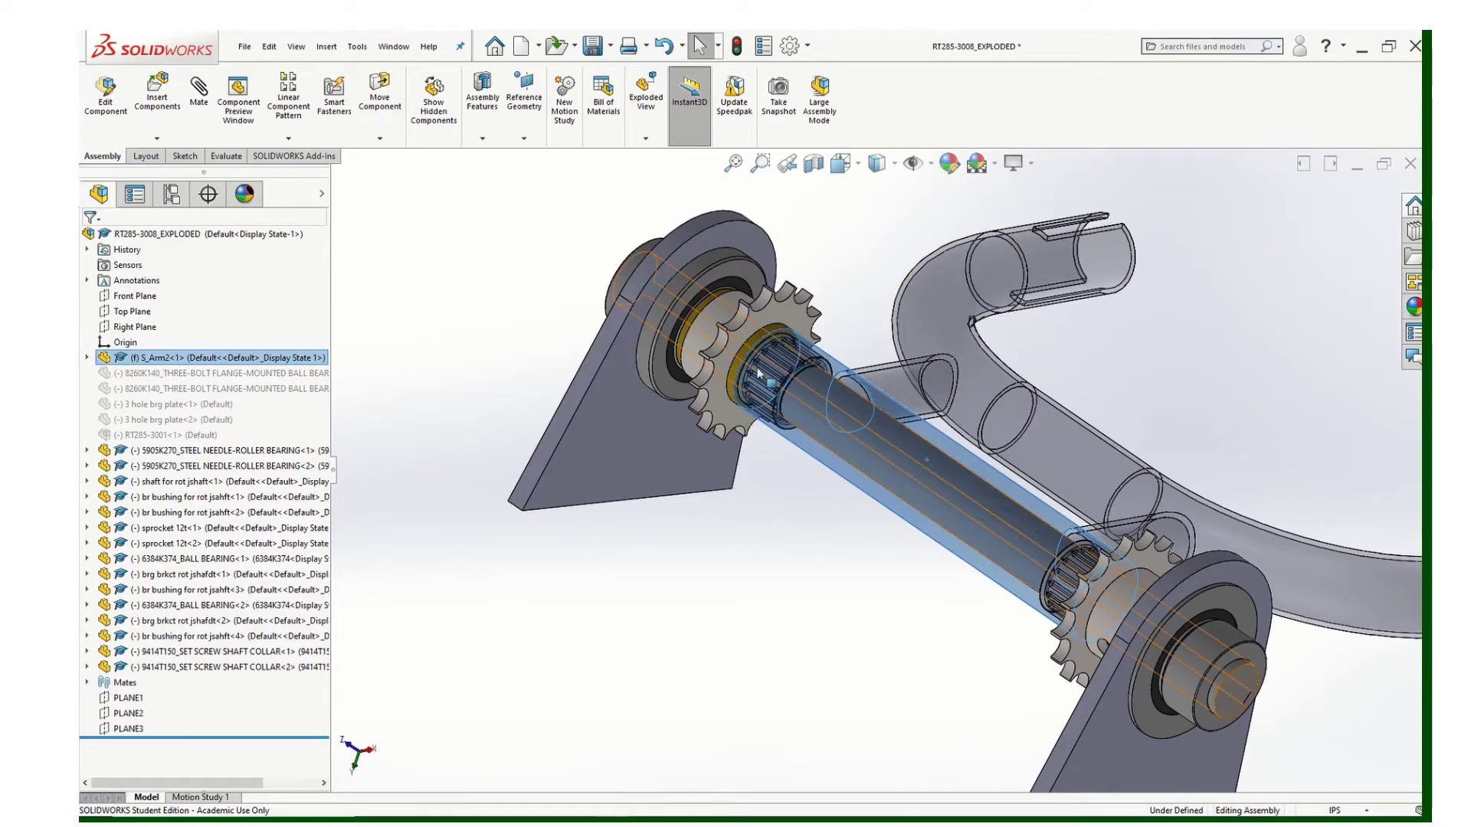
scroll(817, 428, "up", 3)
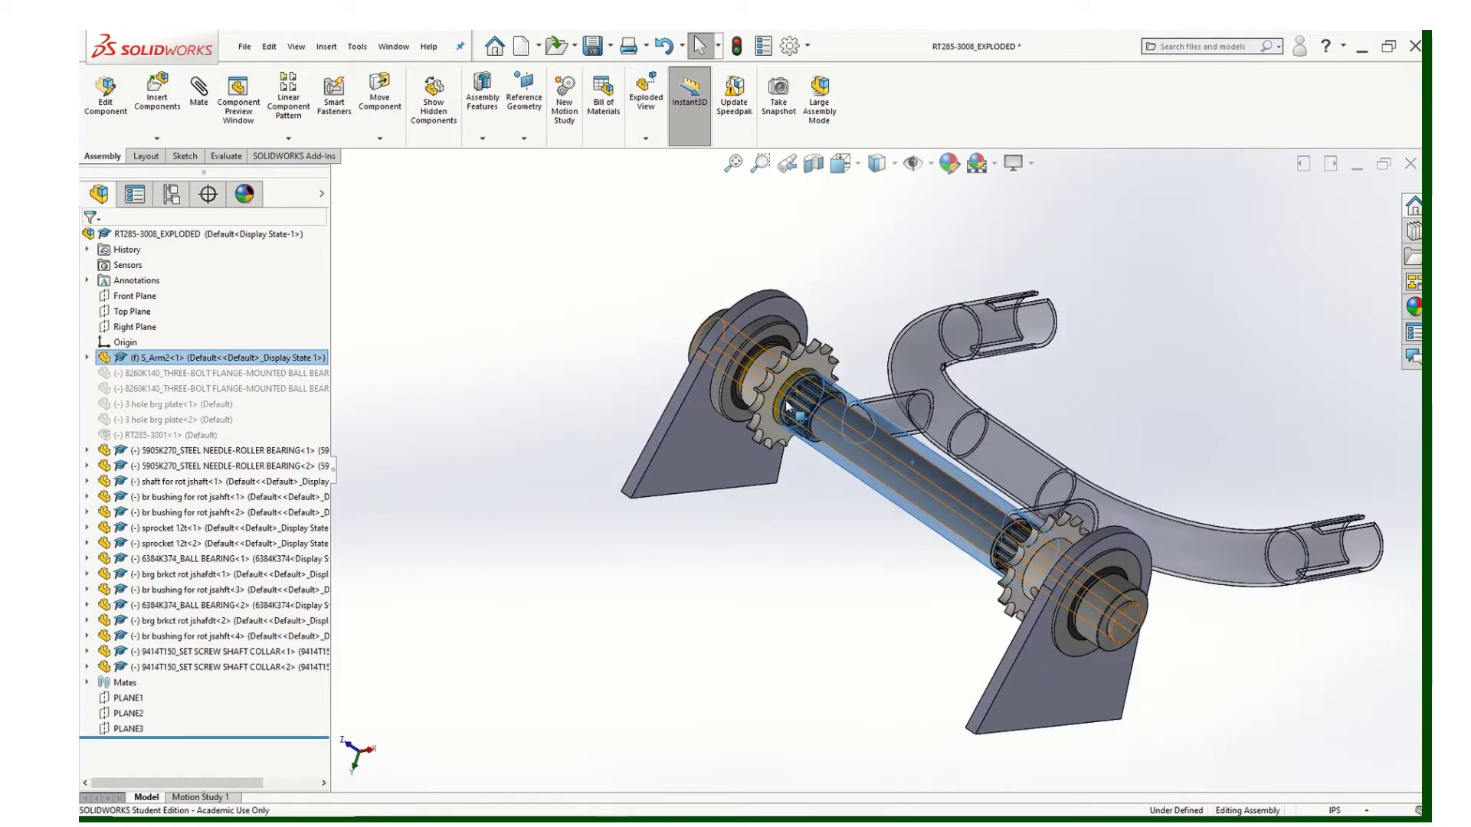
right_click(854, 420)
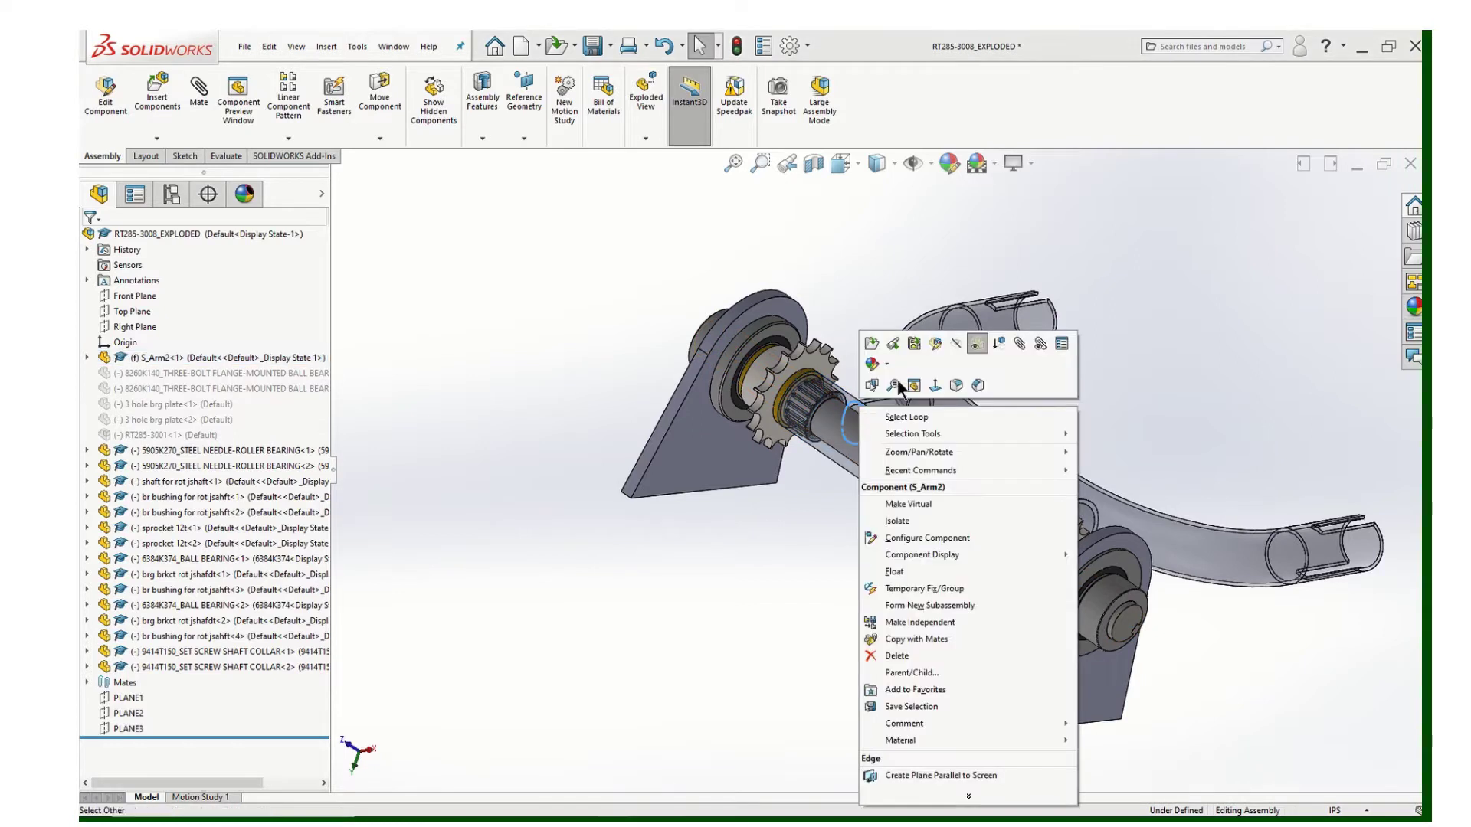
left_click(978, 343)
left_click(549, 314)
middle_click_drag(769, 486, 715, 426)
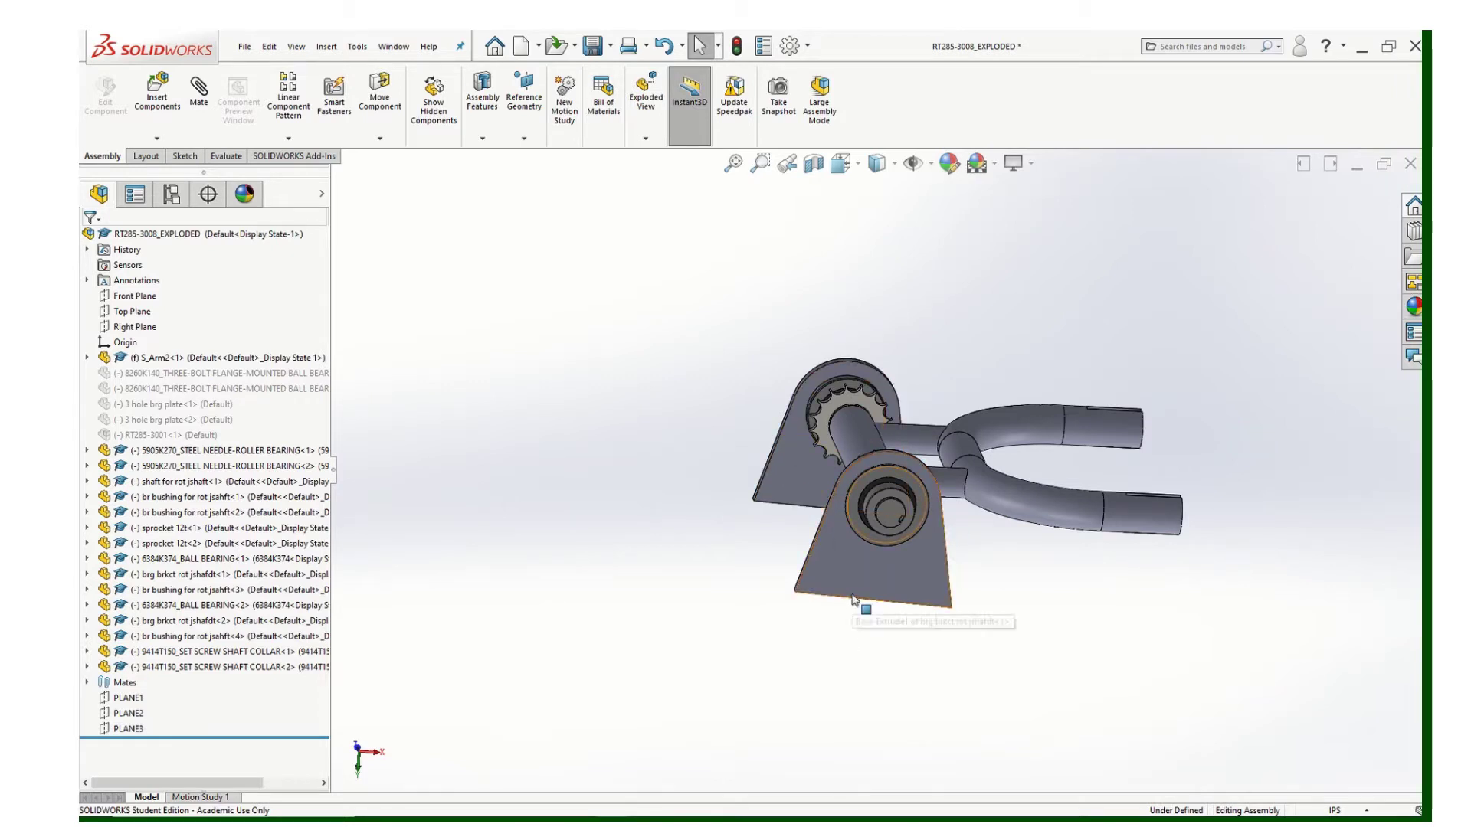
middle_click_drag(946, 367, 887, 396)
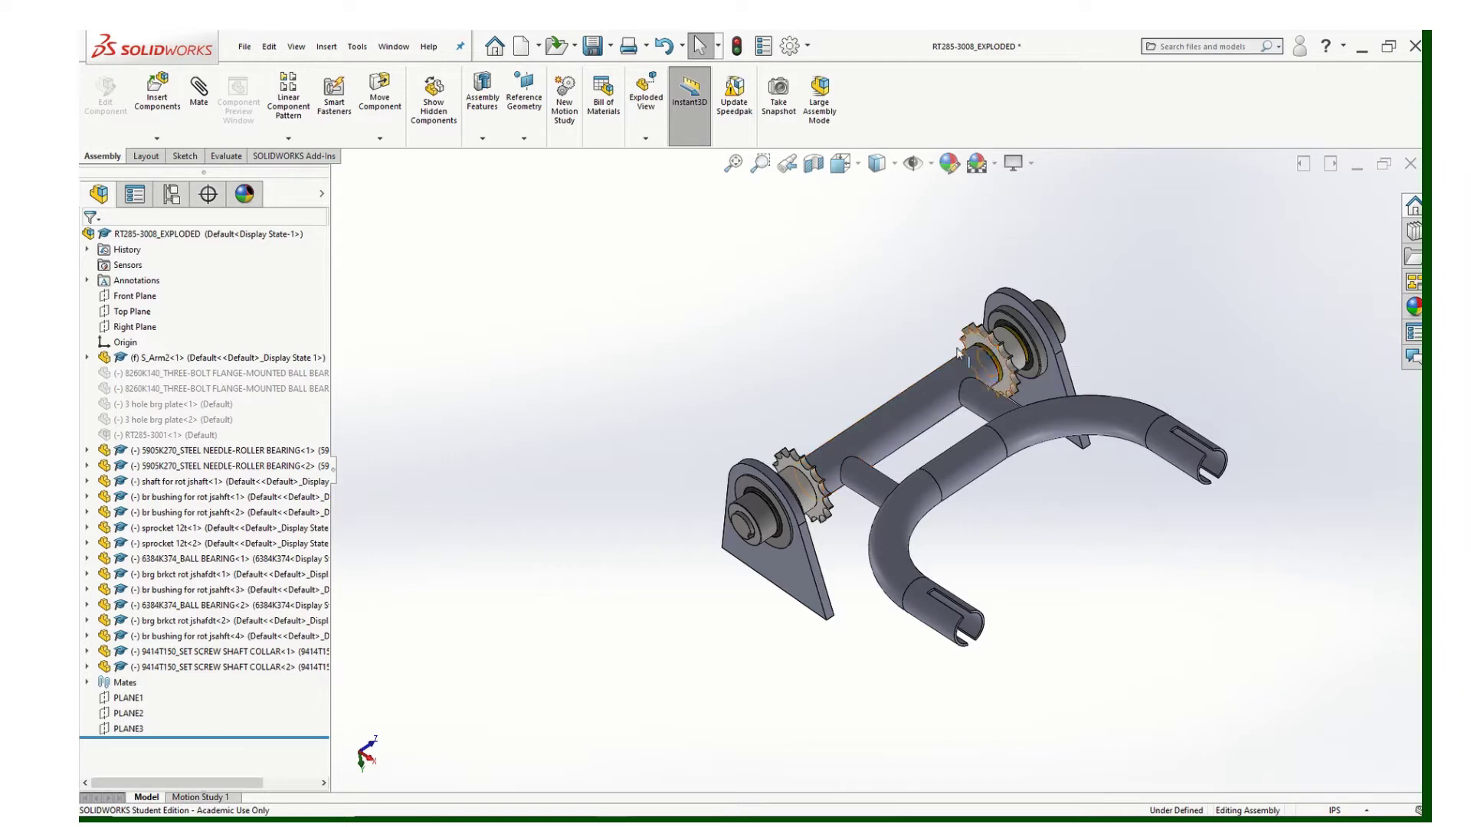
middle_click_drag(843, 391, 844, 431)
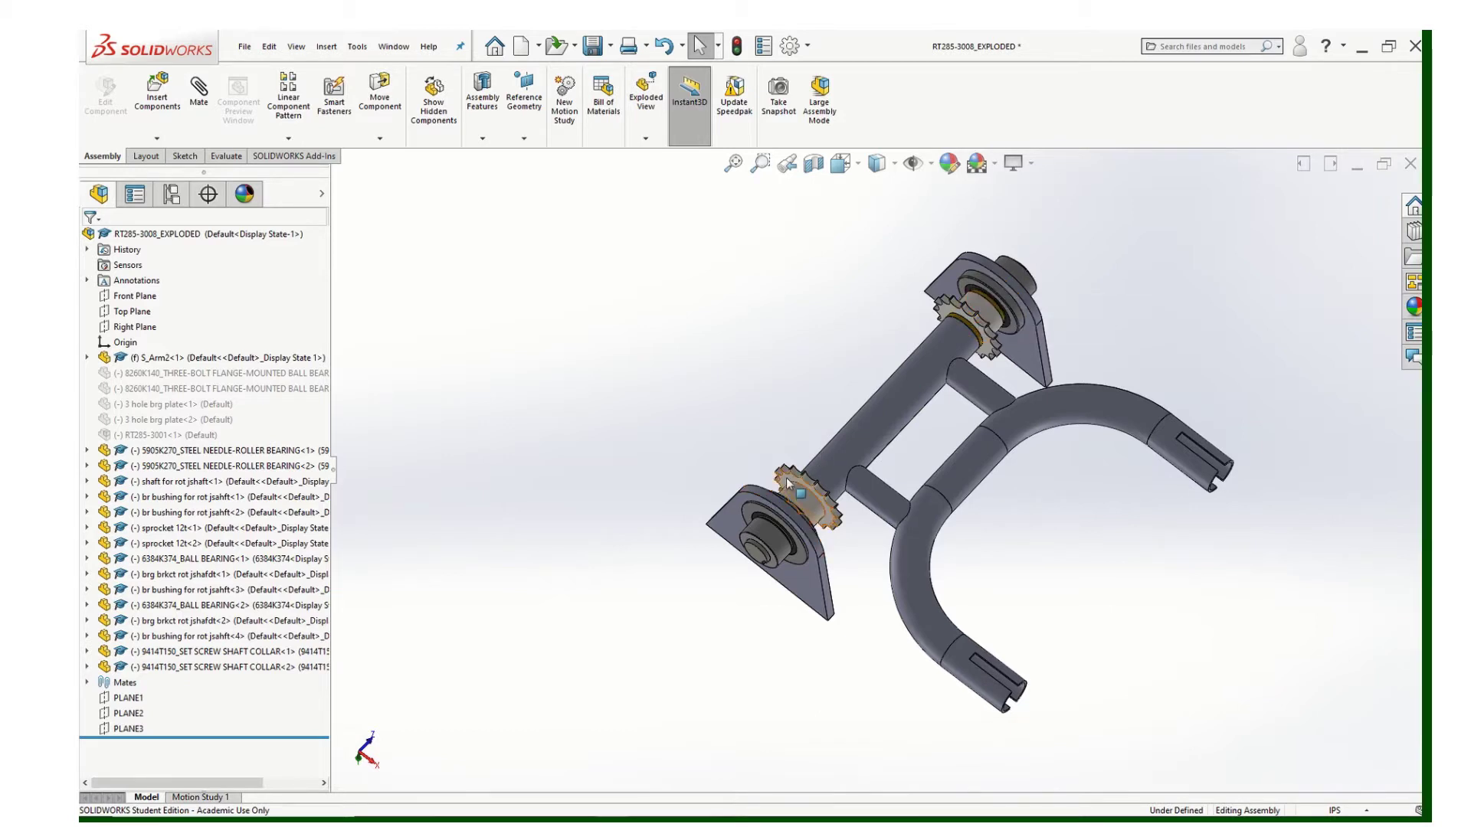
middle_click_drag(787, 374, 705, 411)
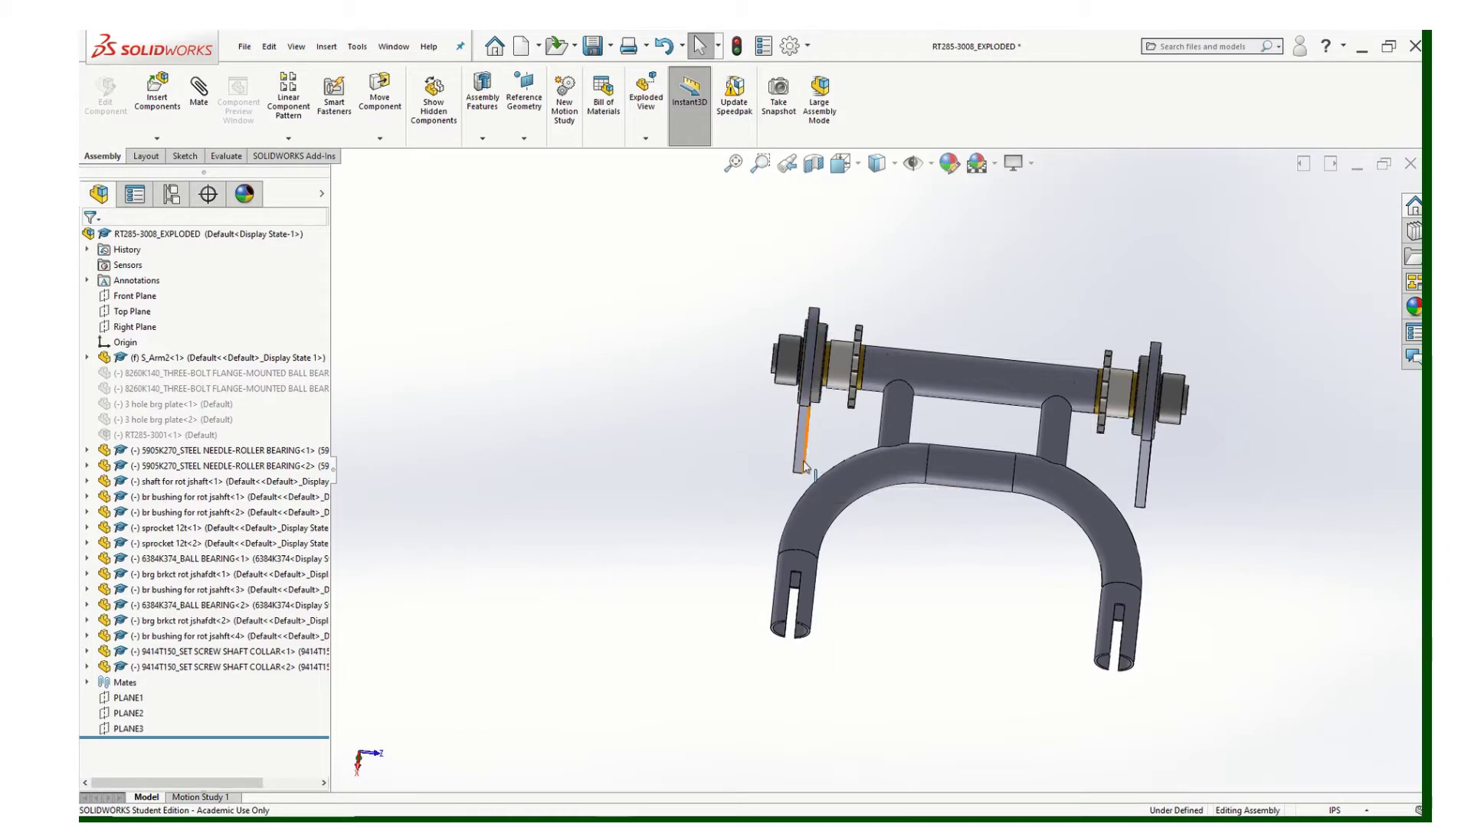
middle_click_drag(875, 452, 854, 303)
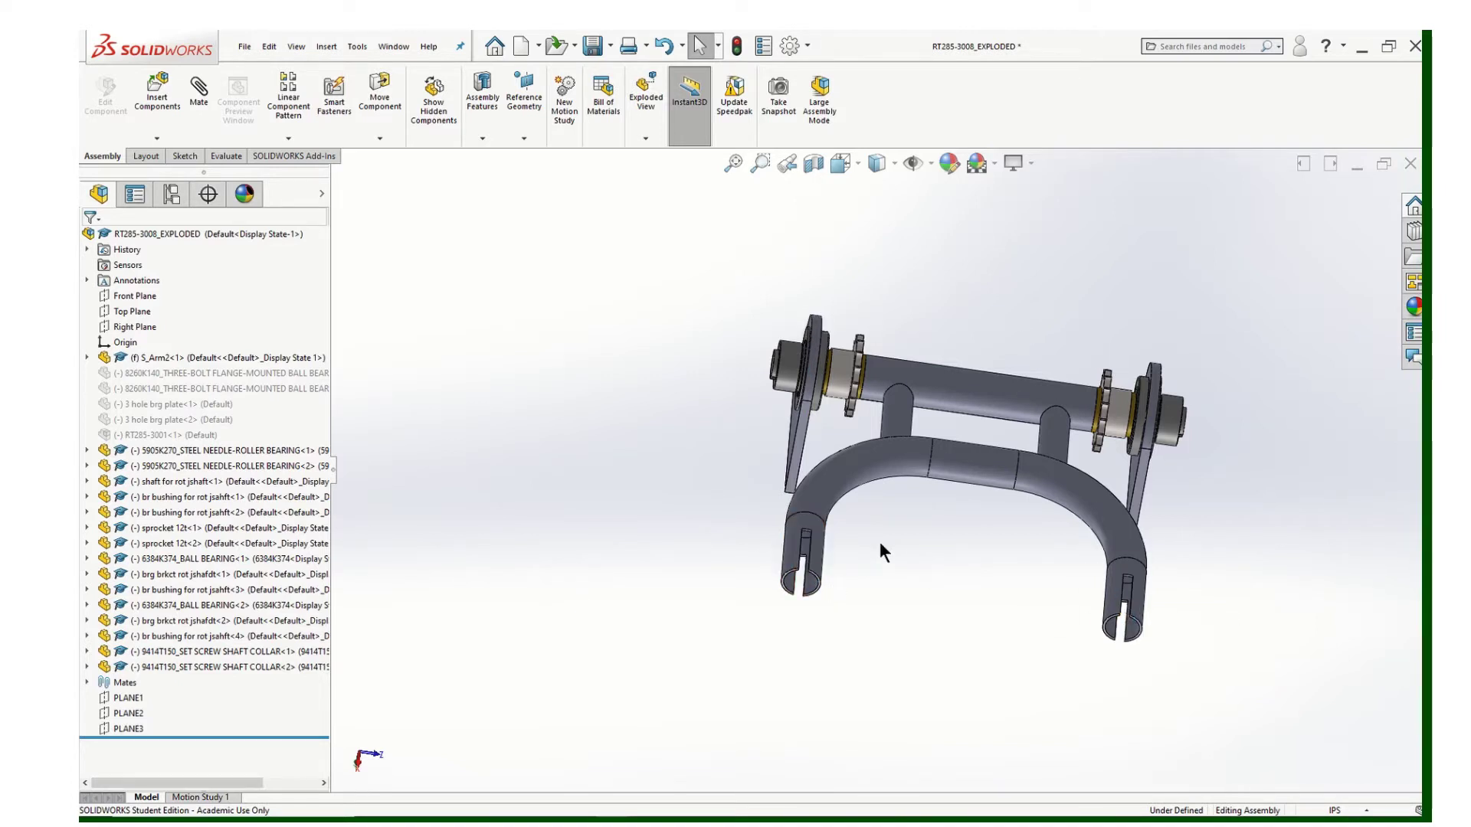
middle_click_drag(879, 551, 797, 452)
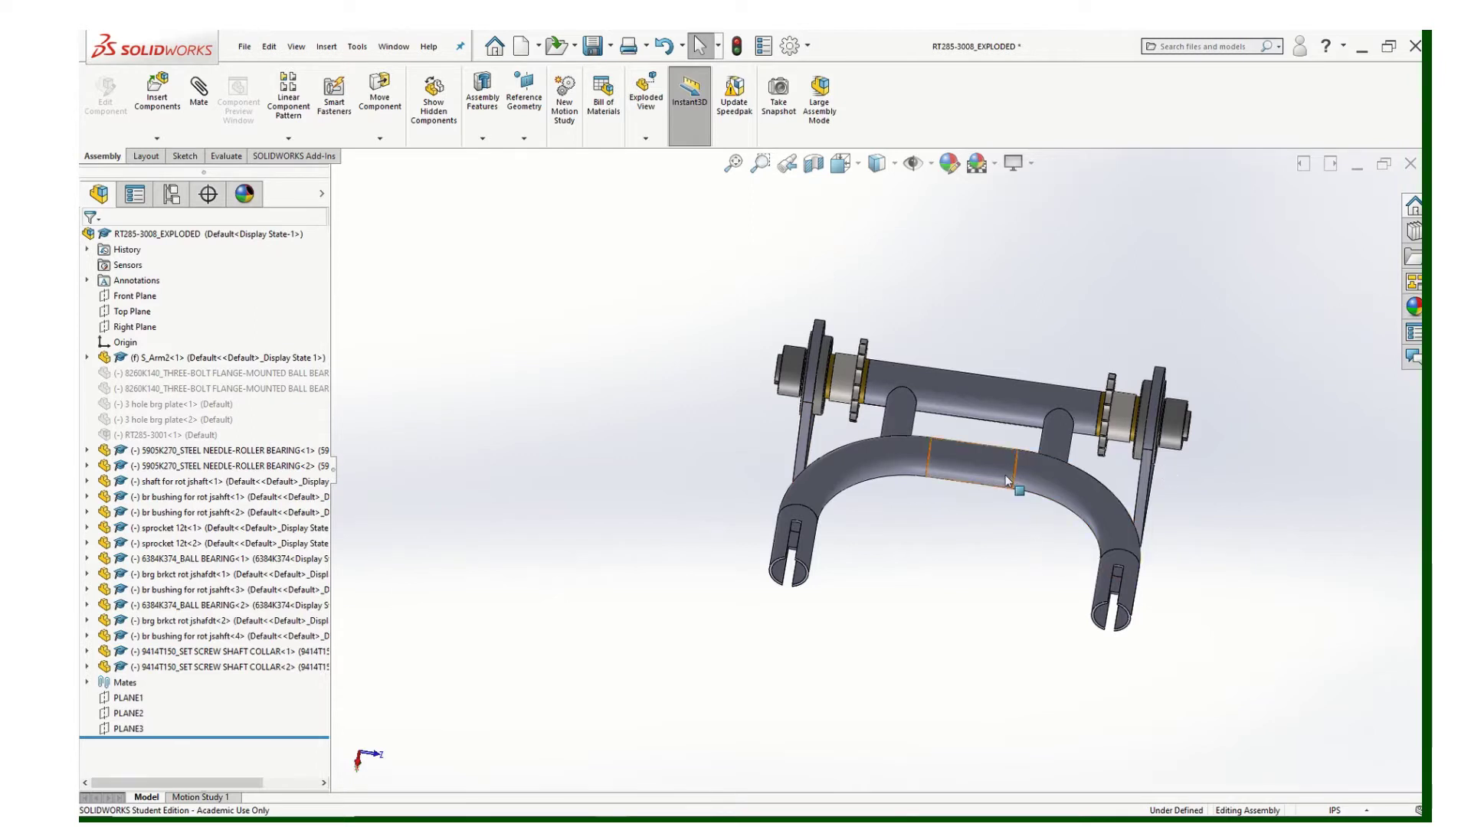
middle_click_drag(1005, 475, 1058, 578)
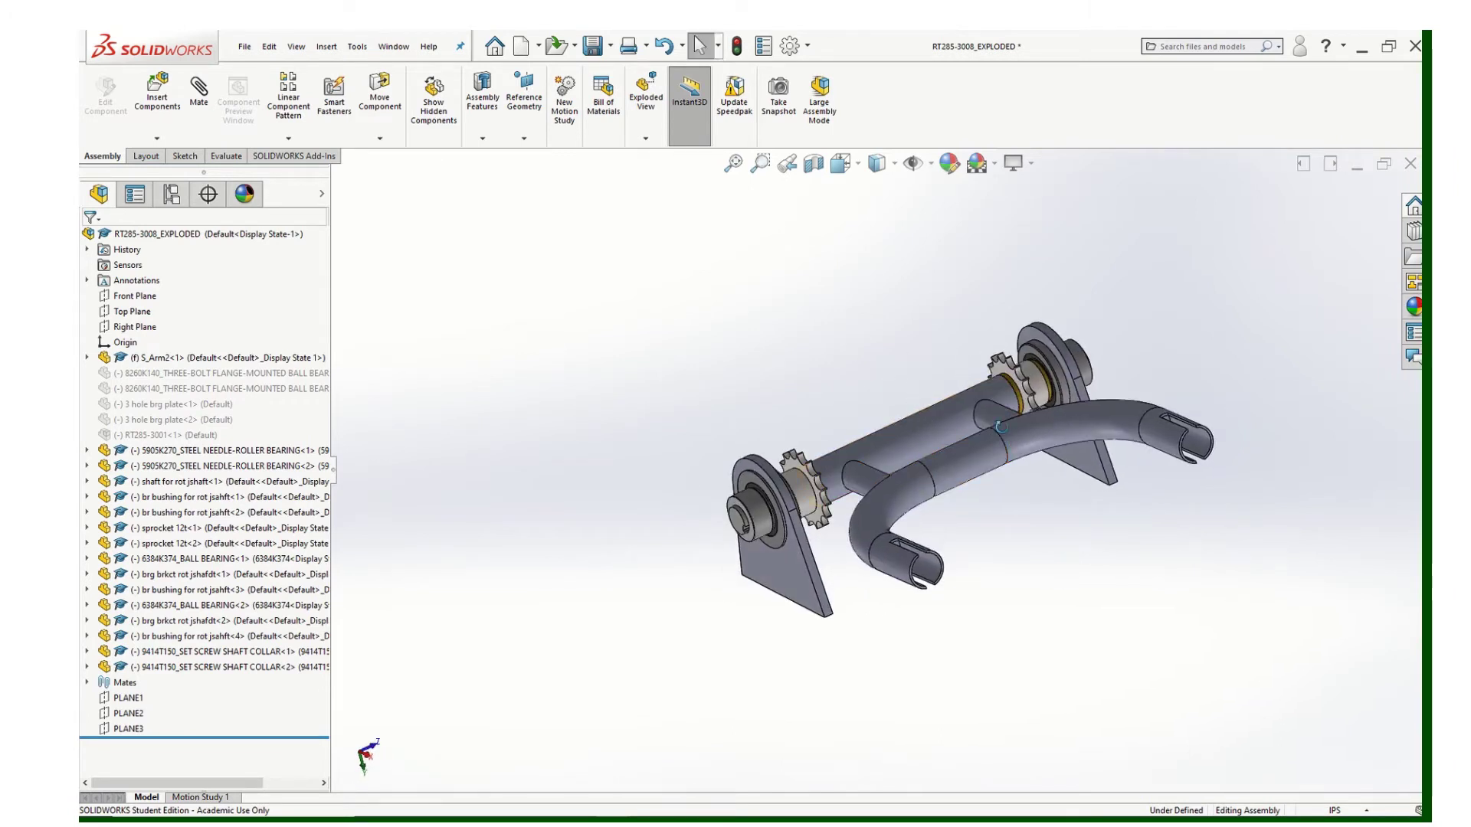
middle_click_drag(927, 403, 986, 308)
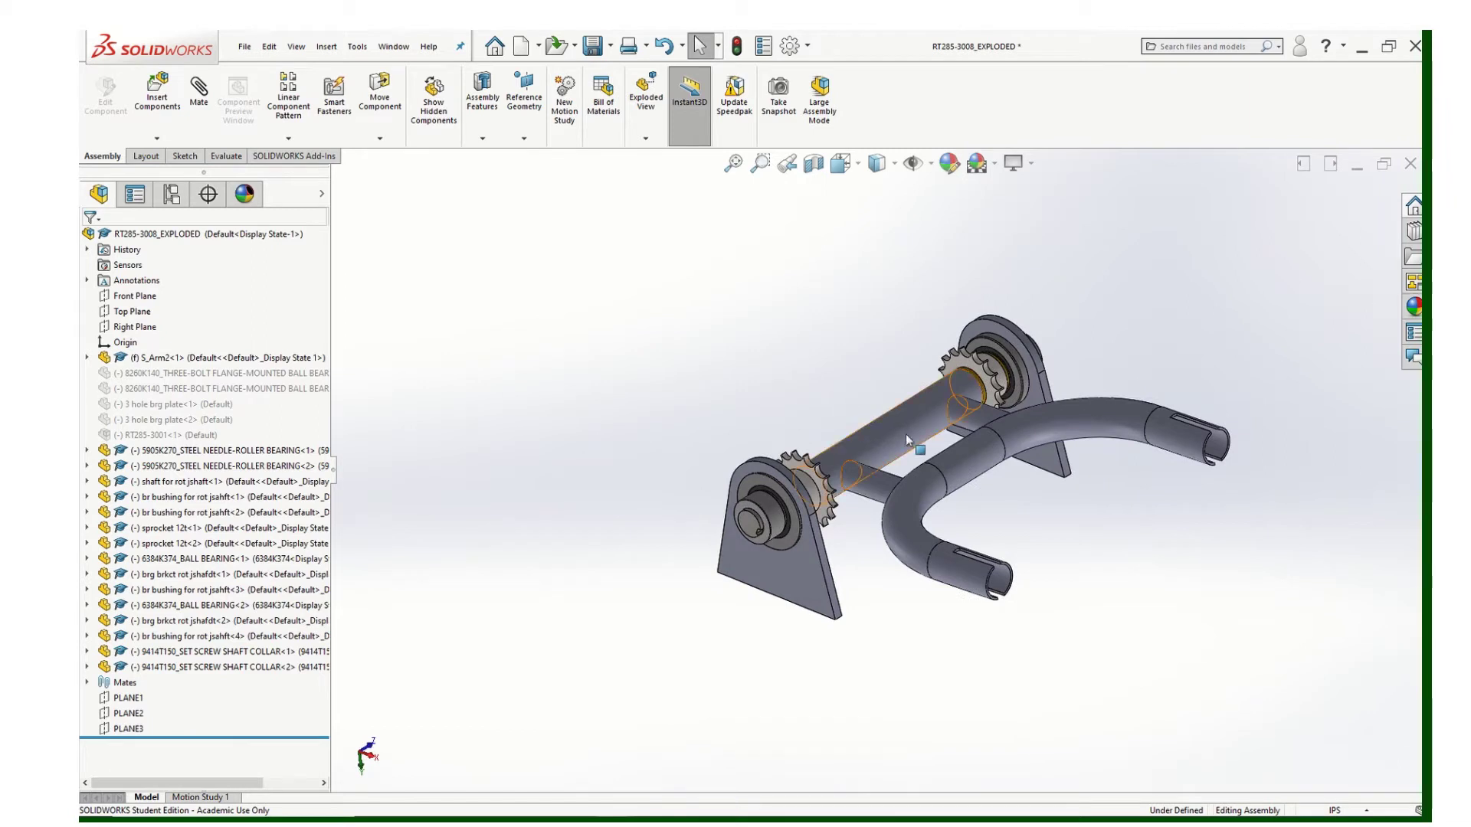
scroll(916, 435, "down", 2)
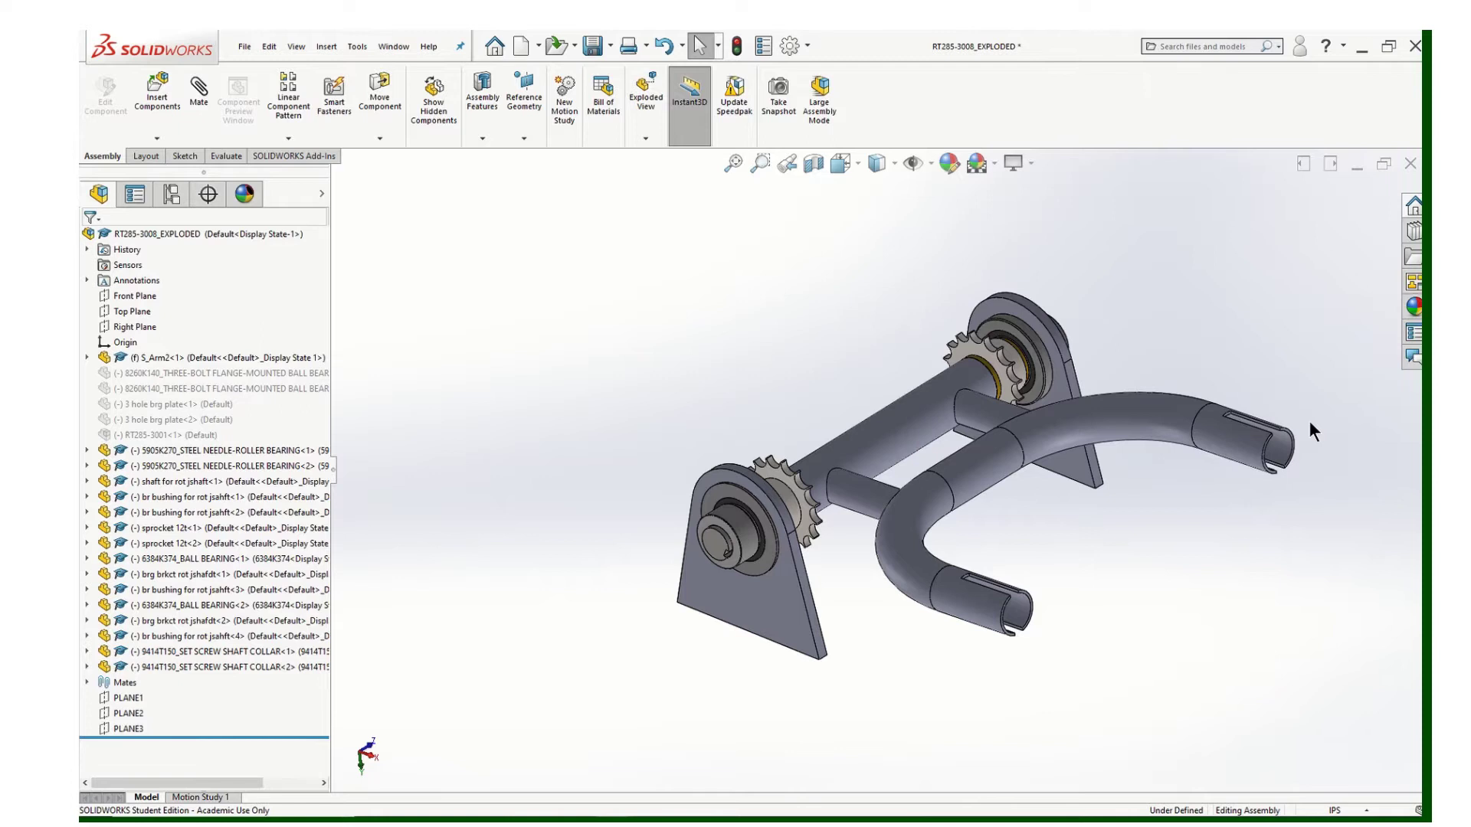
Unsuppress RT285-3001 and zoom to fit to show the wheel on the swing arm.
right_click(152, 433)
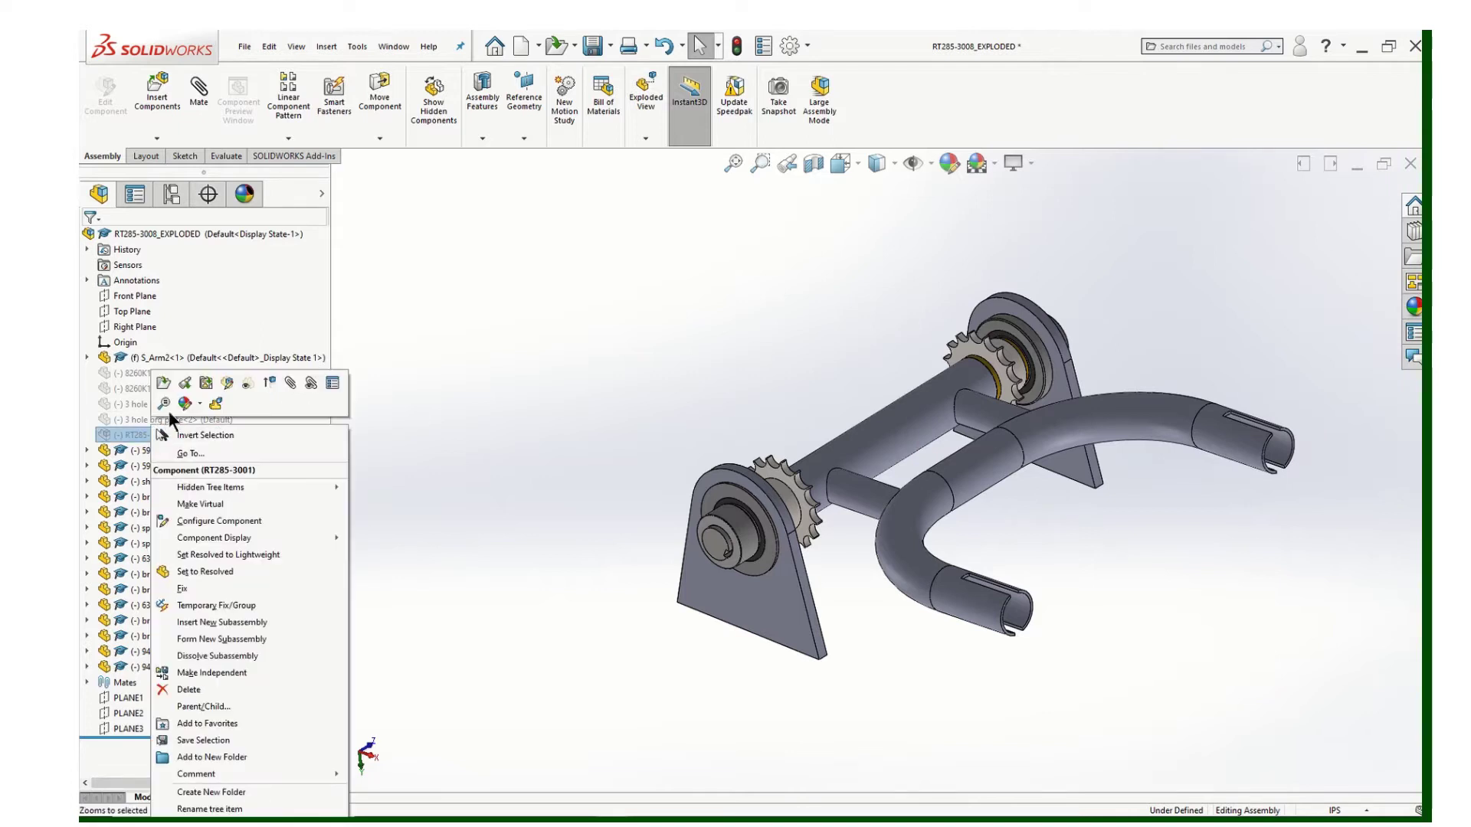
left_click(266, 382)
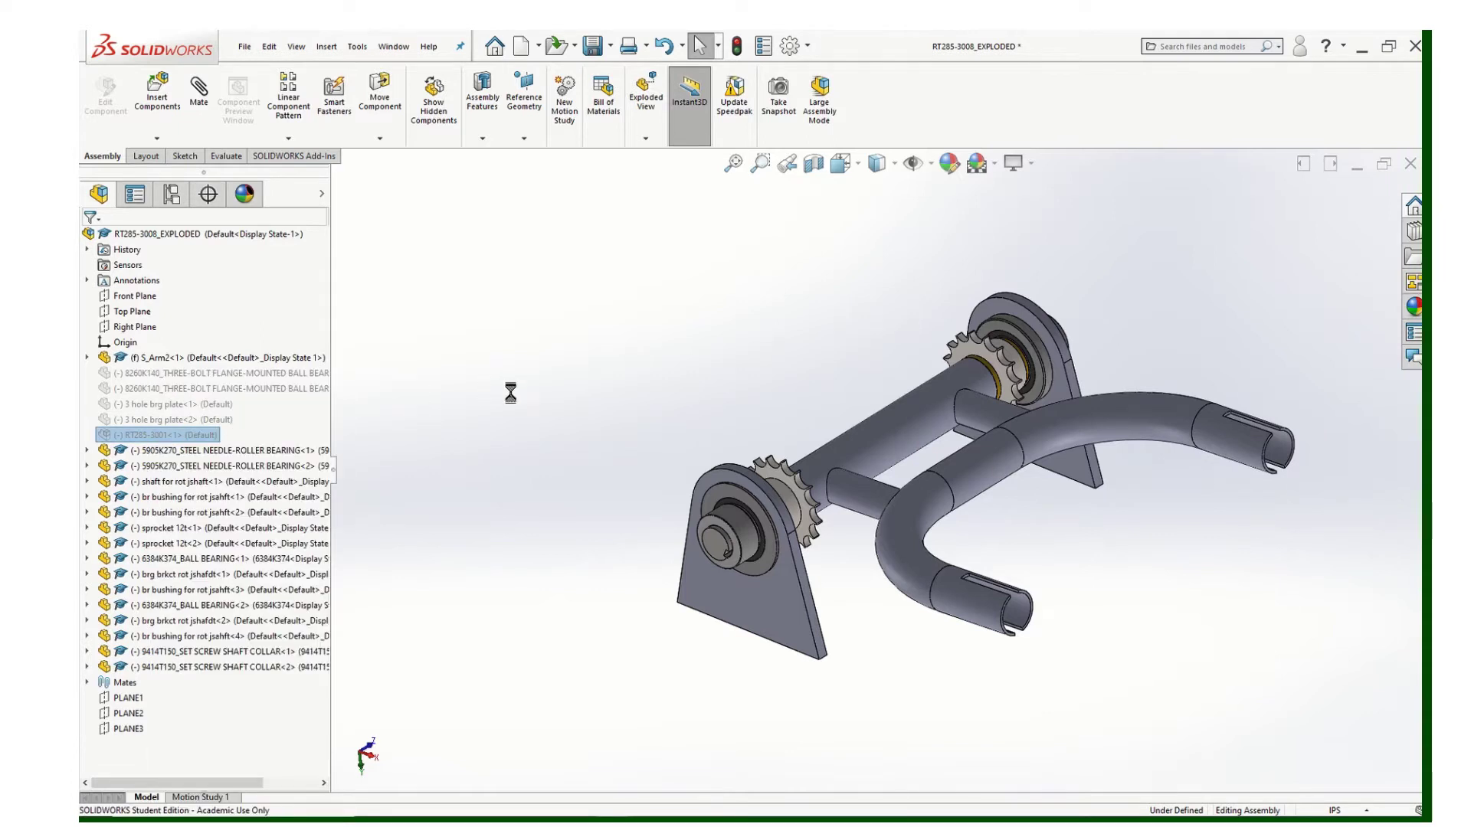
key("f")
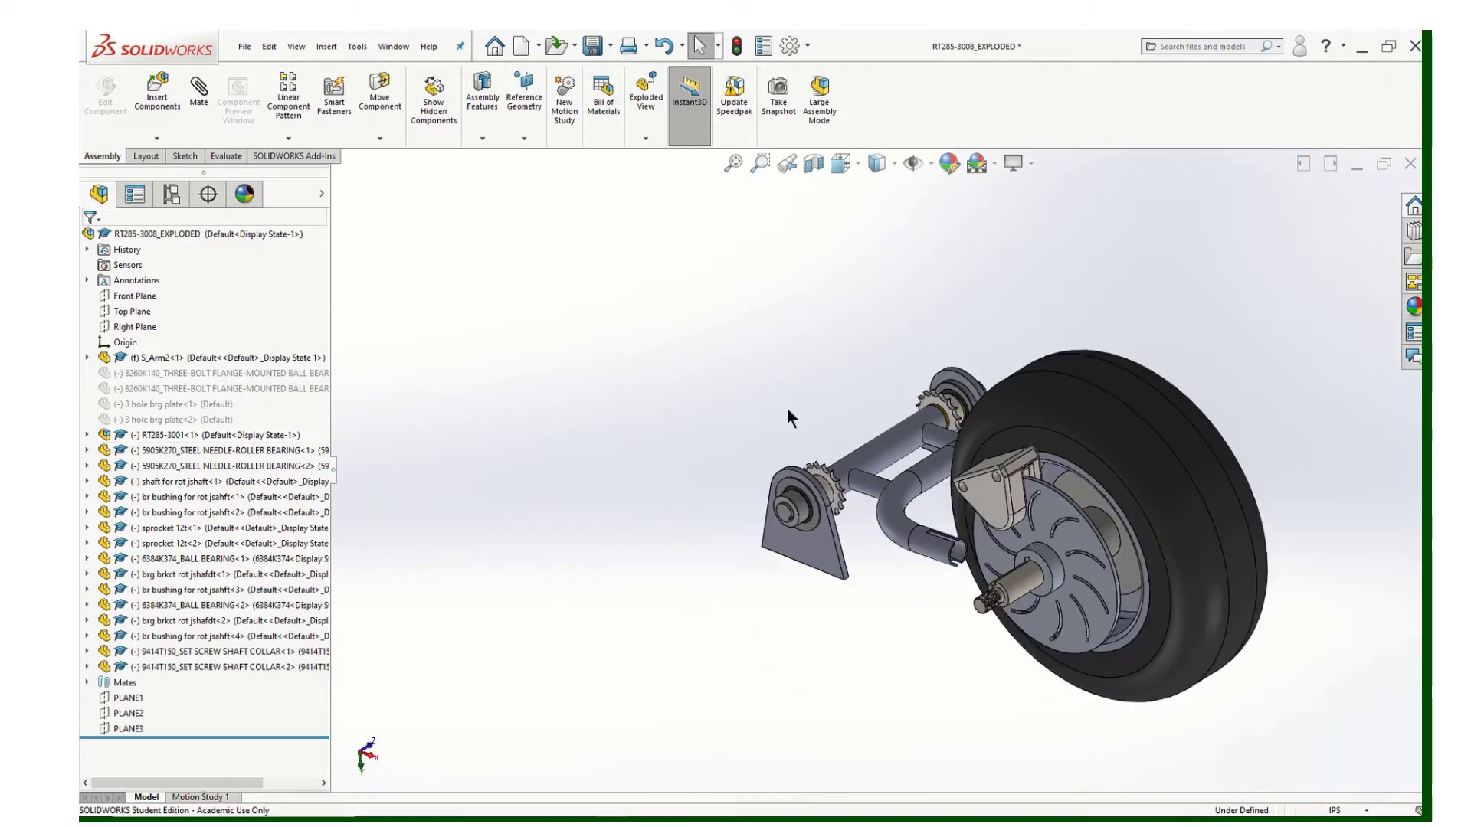
middle_click_drag(884, 444, 1091, 393)
scroll(1027, 467, "down", 3)
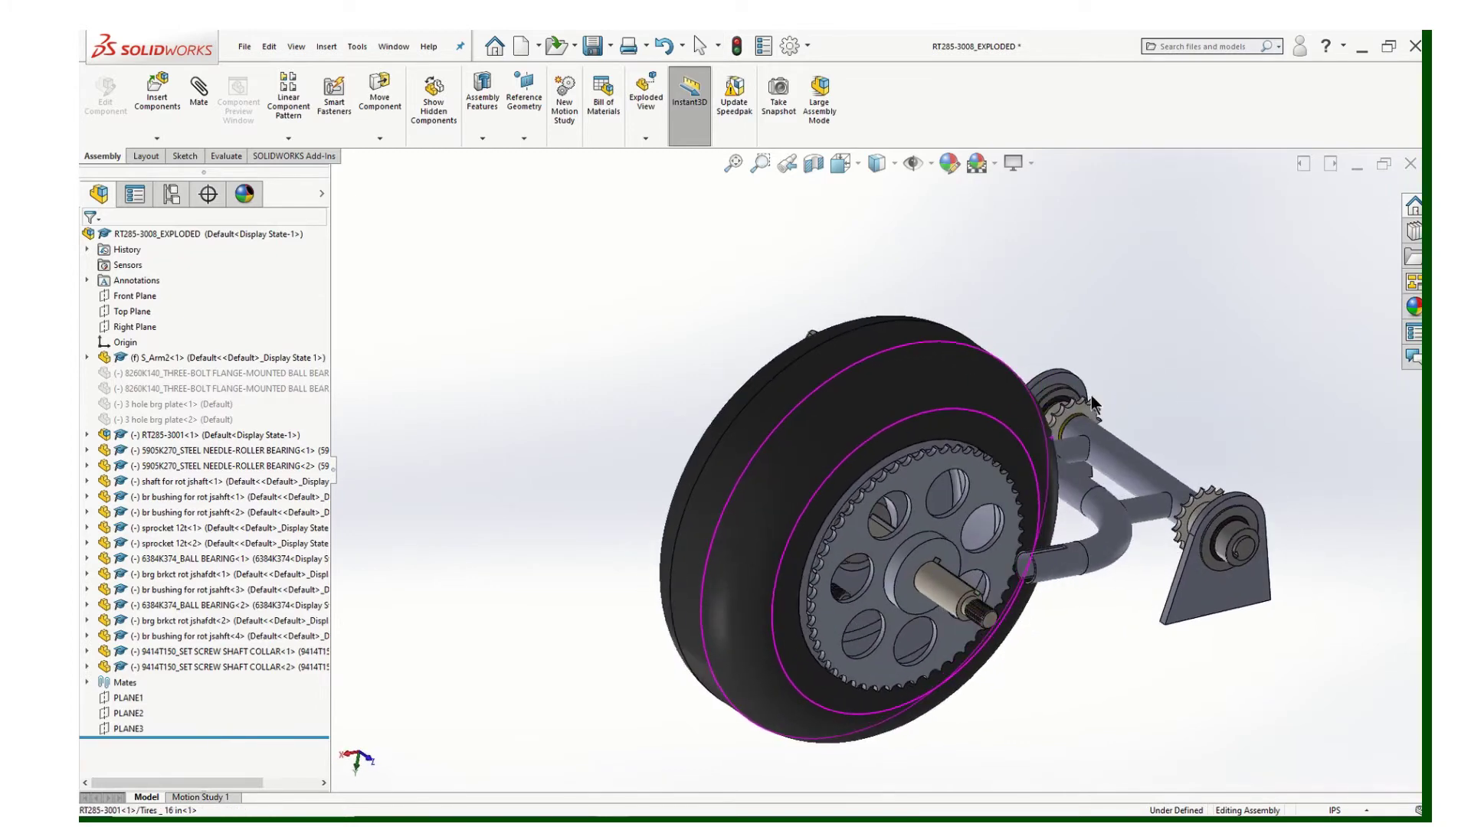
Create PLANE4 offset 2.50in from the wheel sprocket's face.
scroll(605, 301, "up", 1)
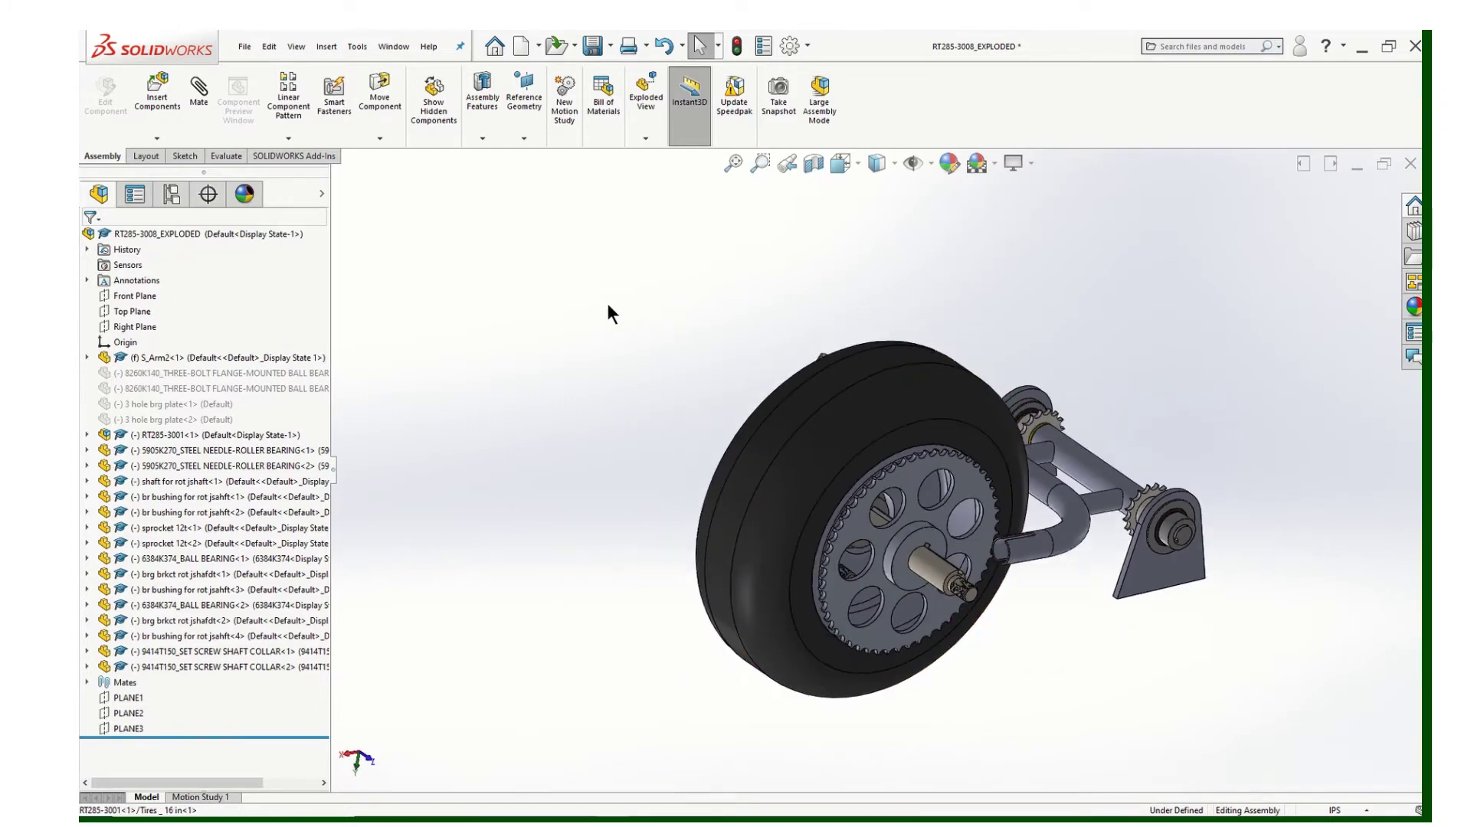
left_click(524, 138)
left_click(536, 156)
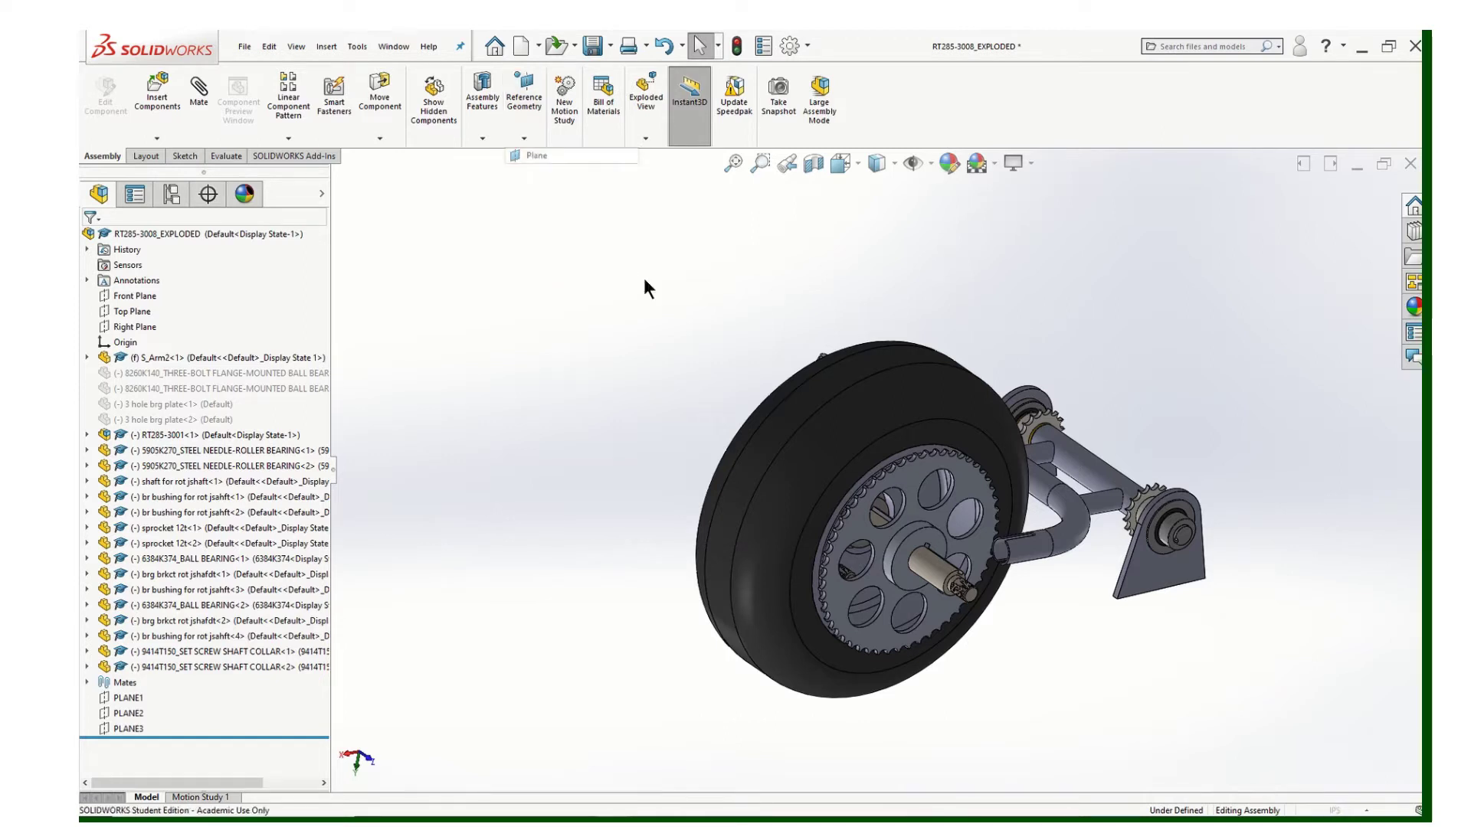
left_click(967, 475)
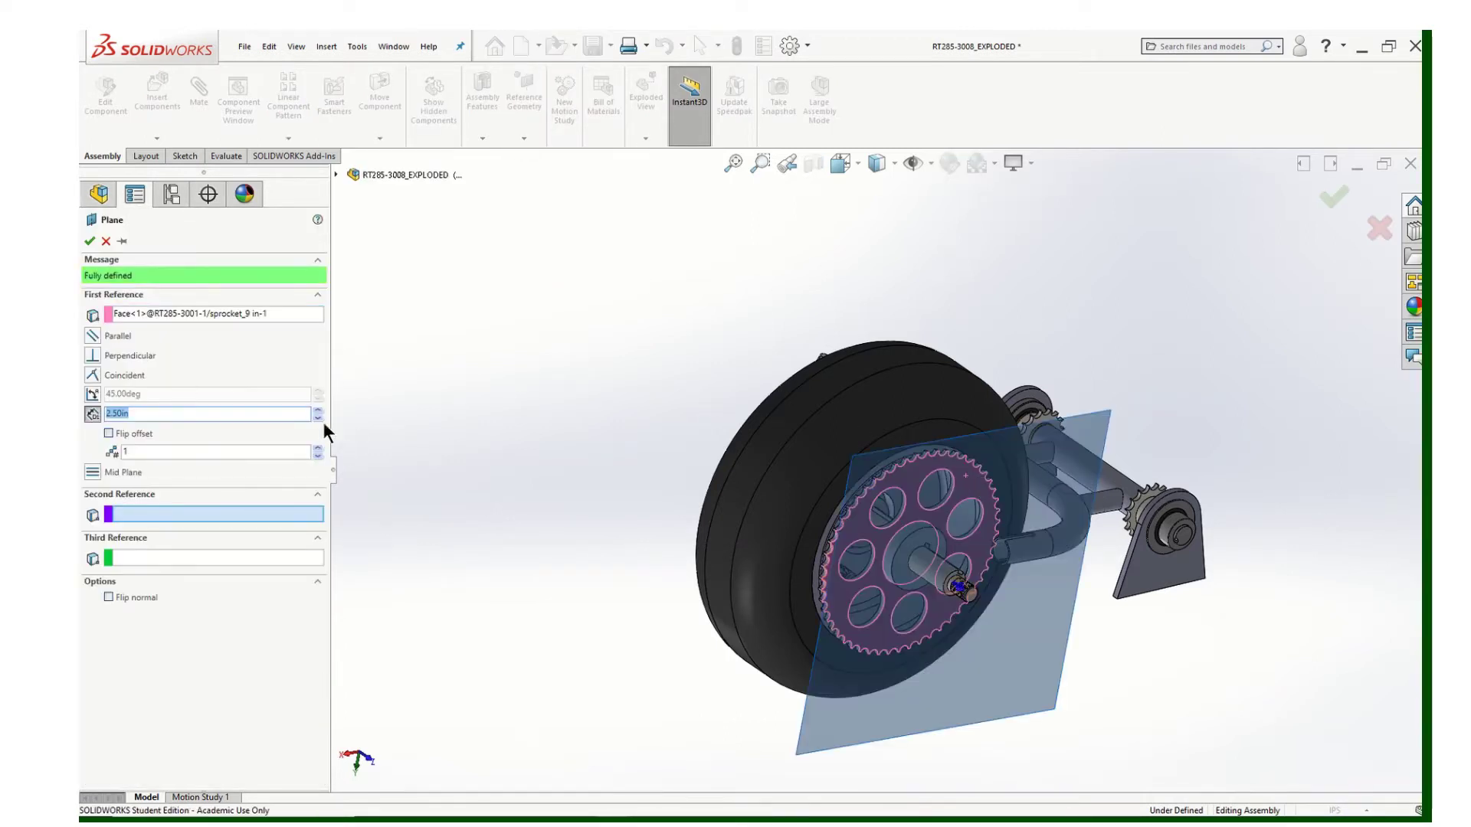
left_click(90, 241)
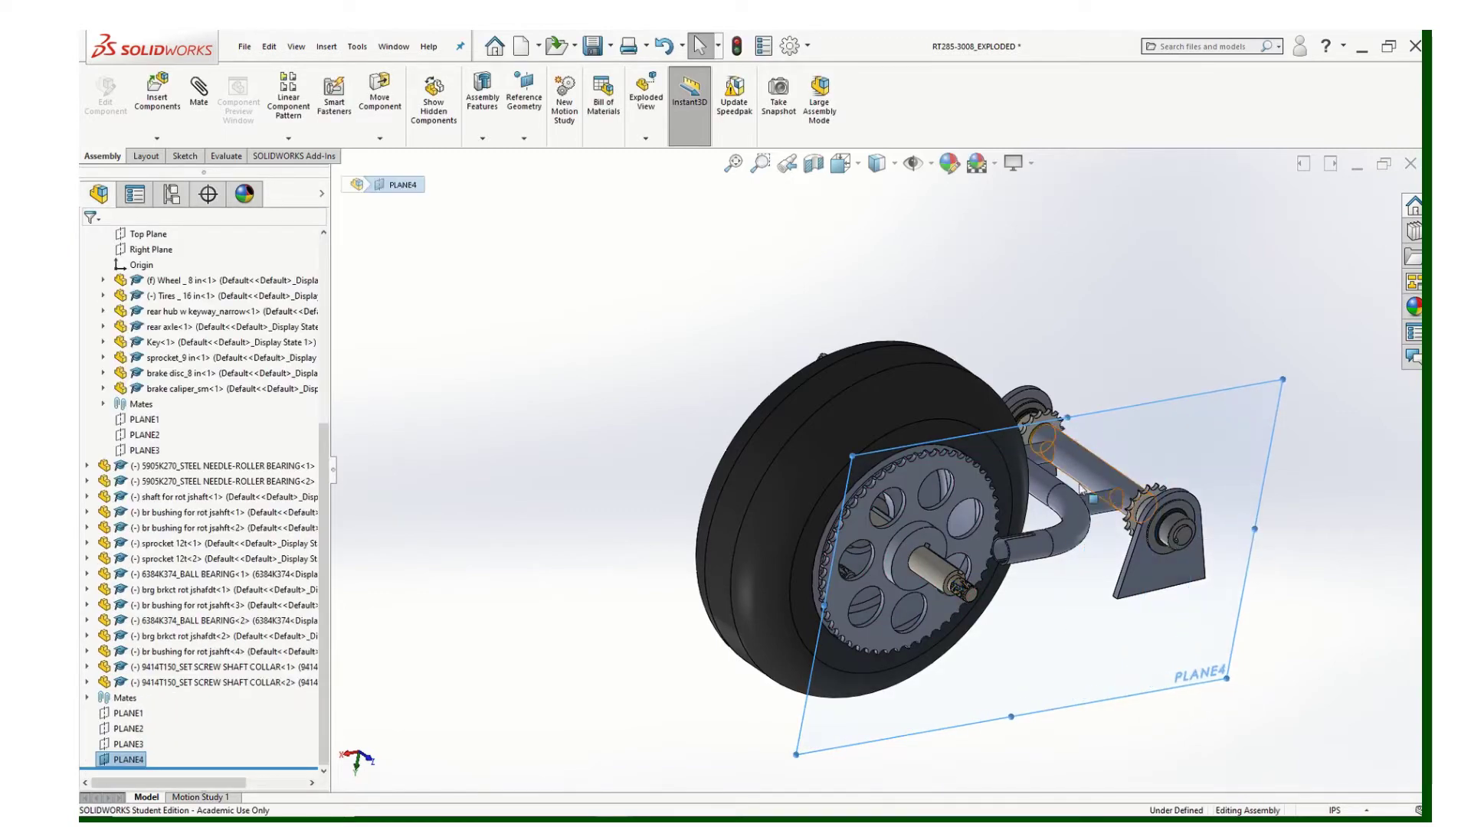
middle_click_drag(1107, 560, 1133, 565)
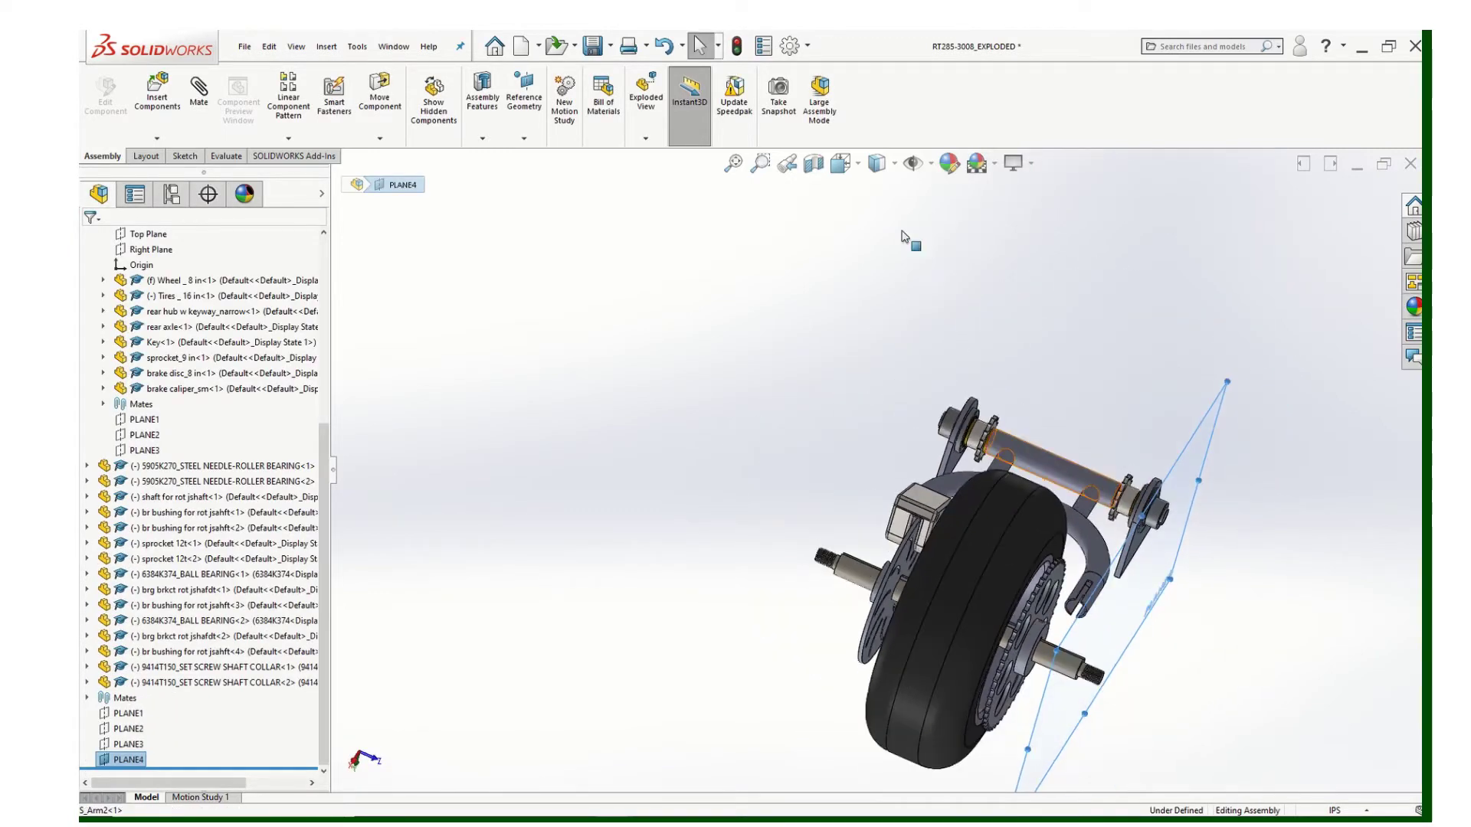
Check PLANE4 from a front view, then hide PLANE4.
right_click(831, 167)
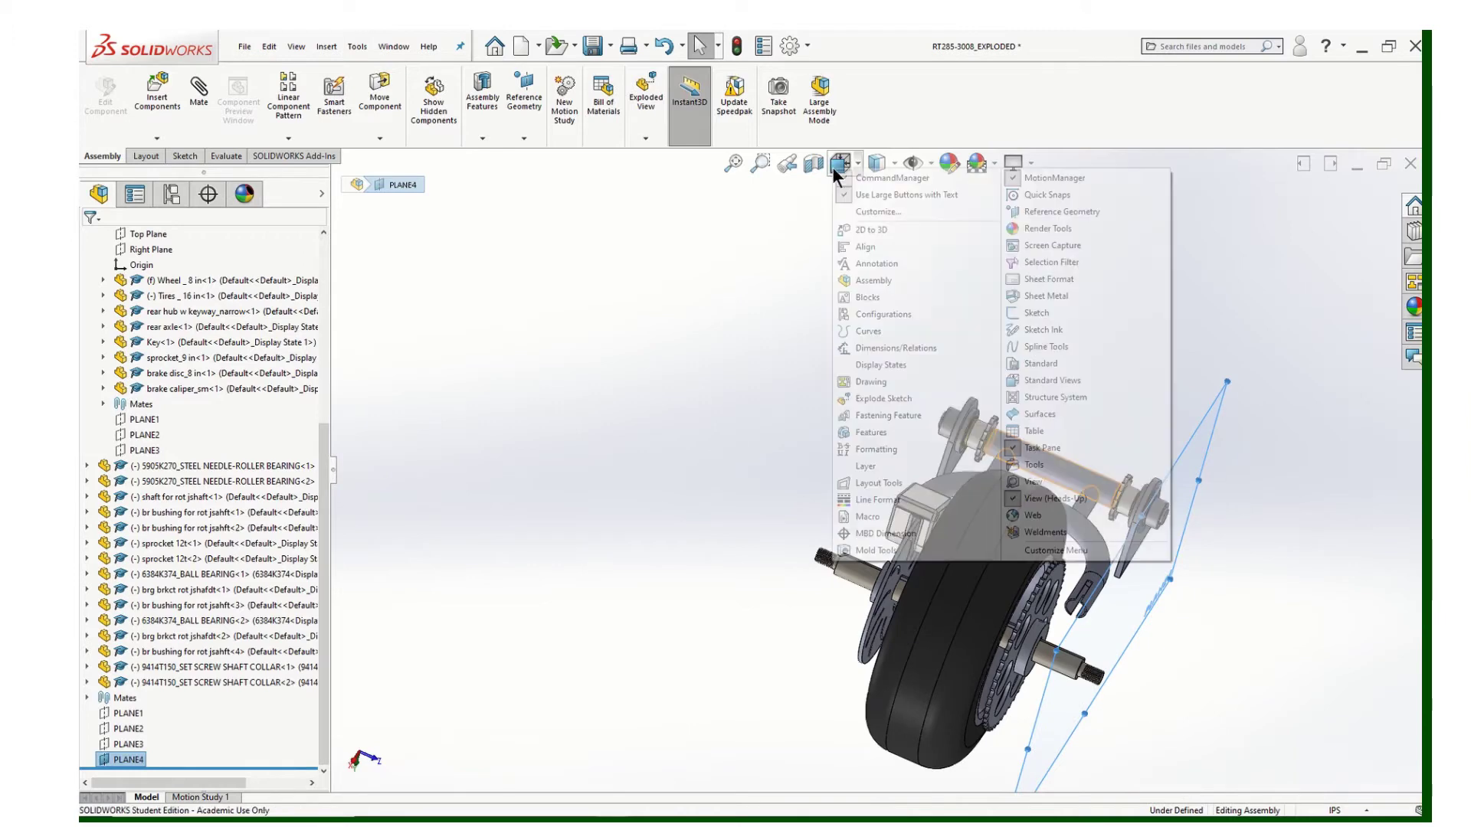
left_click(759, 240)
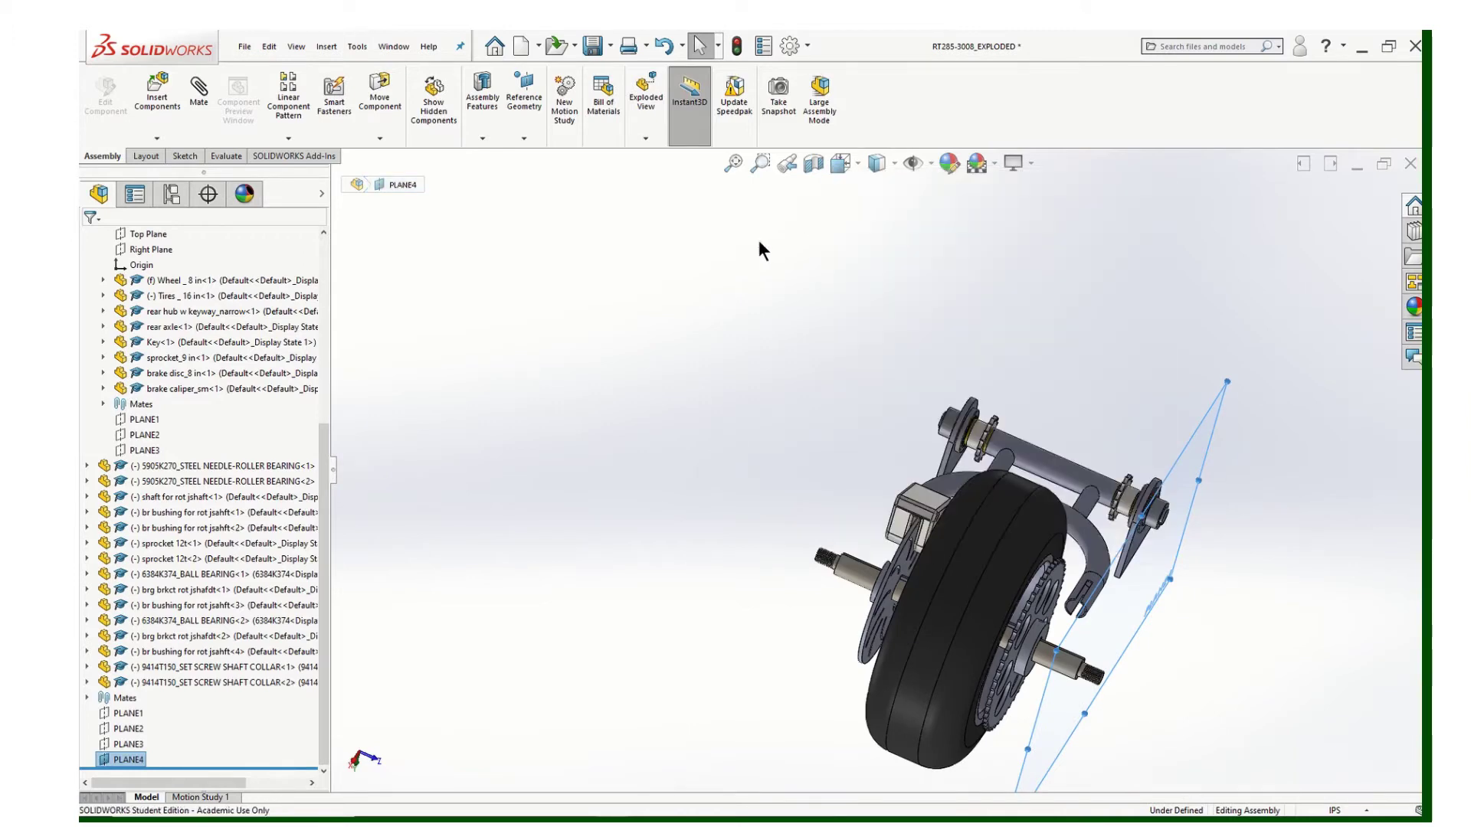
left_click(848, 169)
left_click(760, 458)
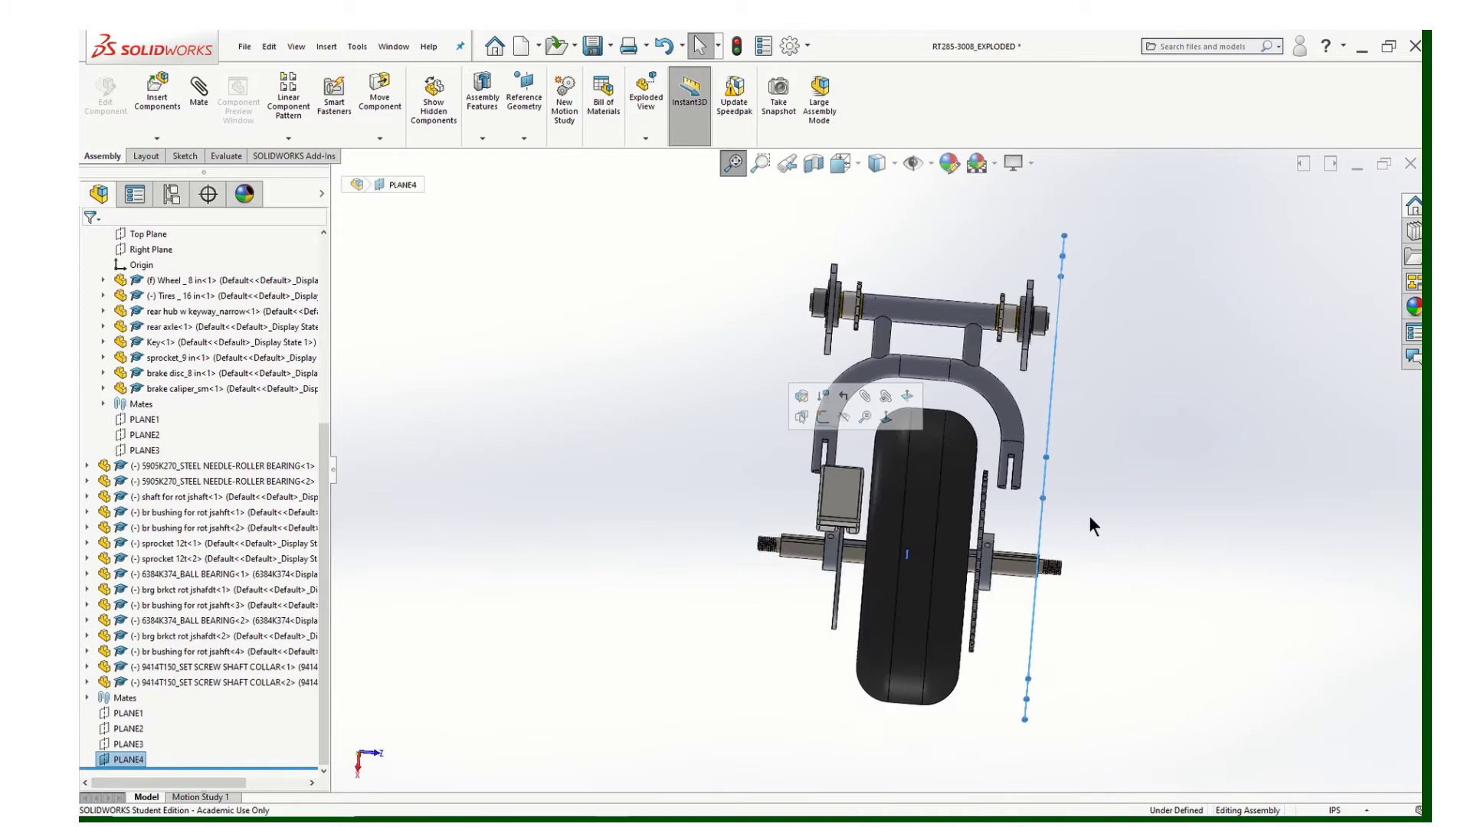
scroll(941, 501, "down", 3)
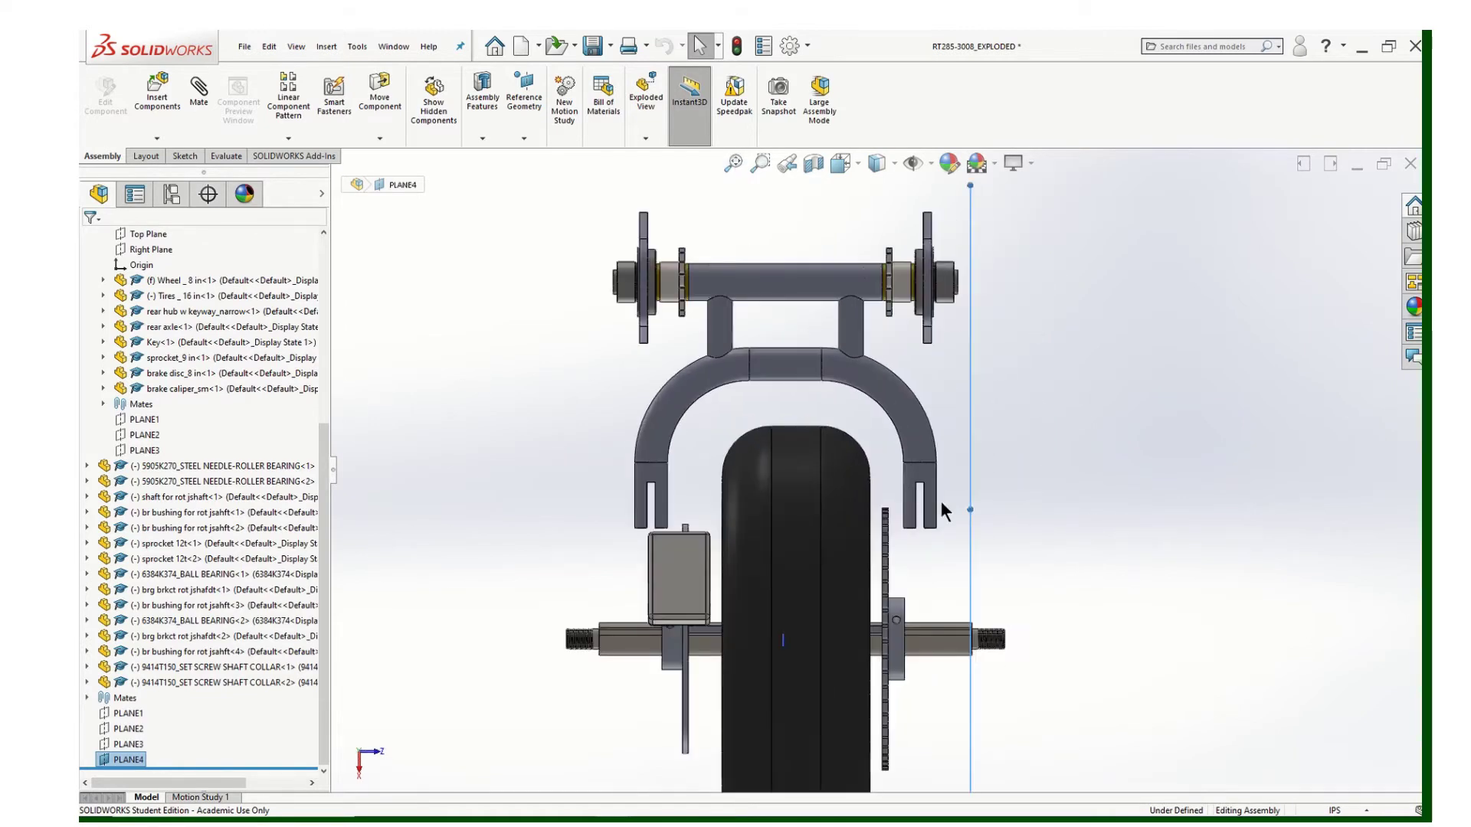
middle_click_drag(896, 518, 1051, 260)
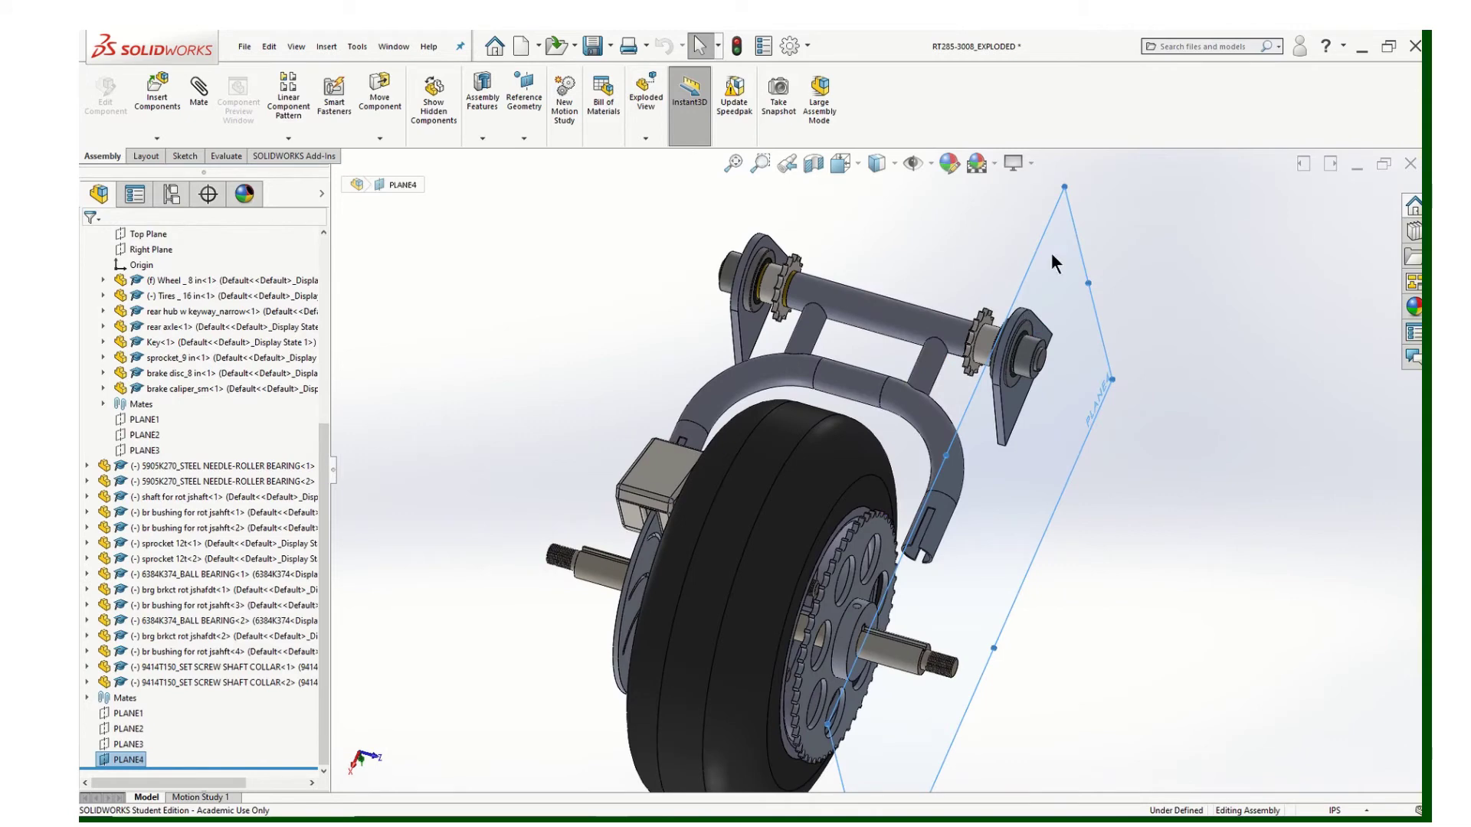
right_click(1071, 214)
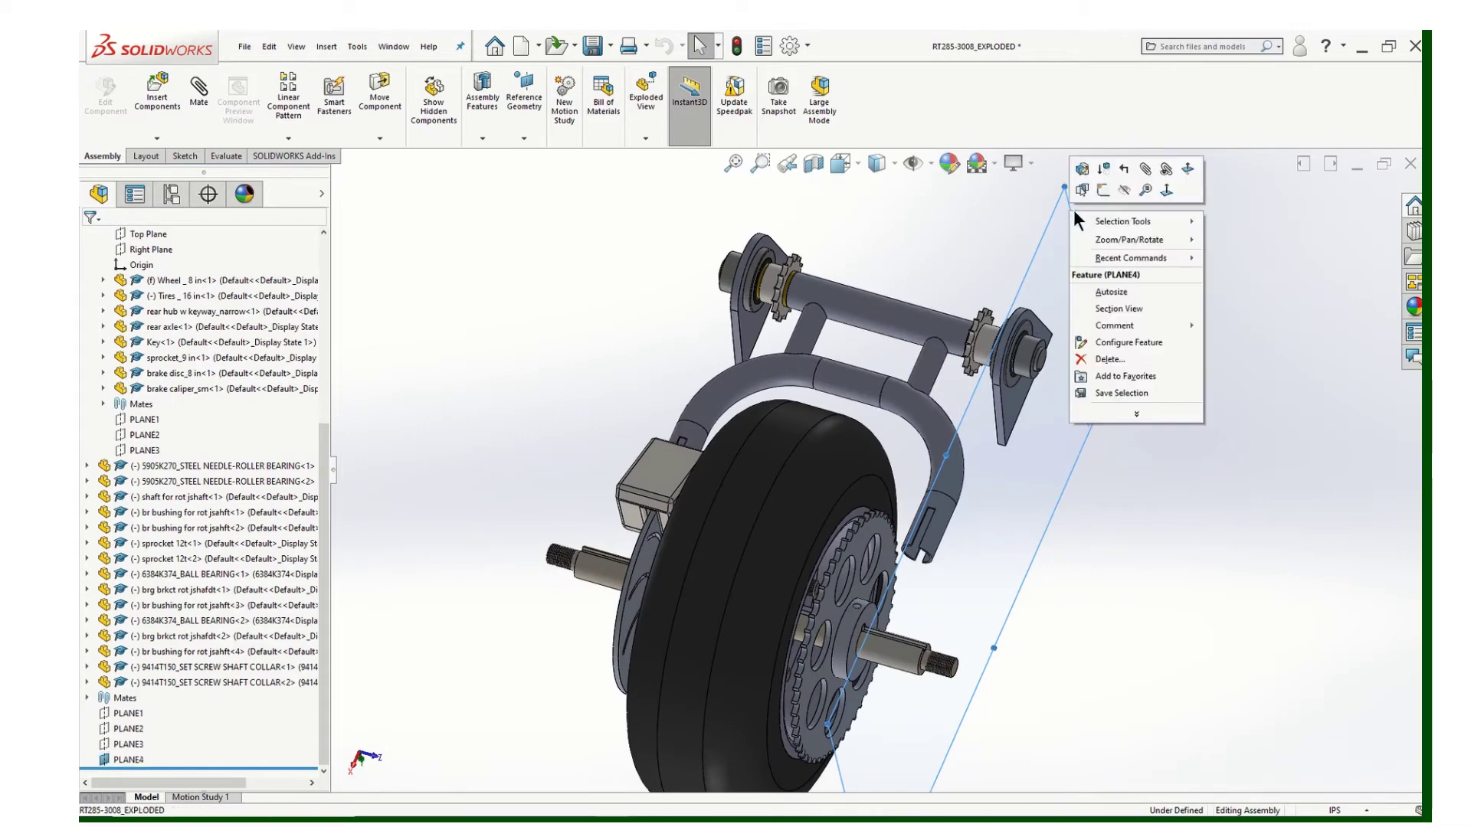
left_click(1123, 190)
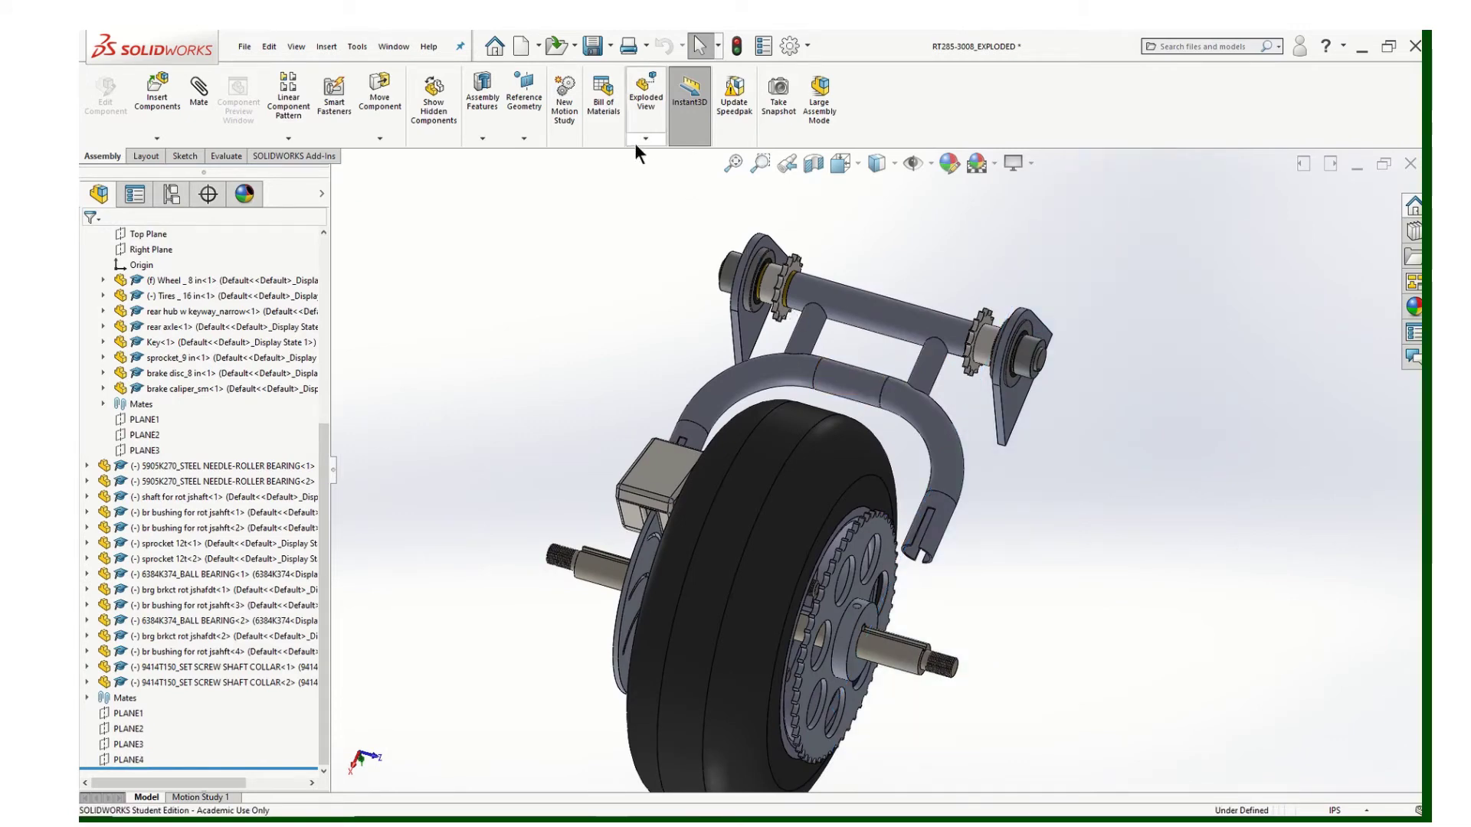
Create PLANE5 on the 9 in sprocket face with a 0.00in offset.
left_click(530, 139)
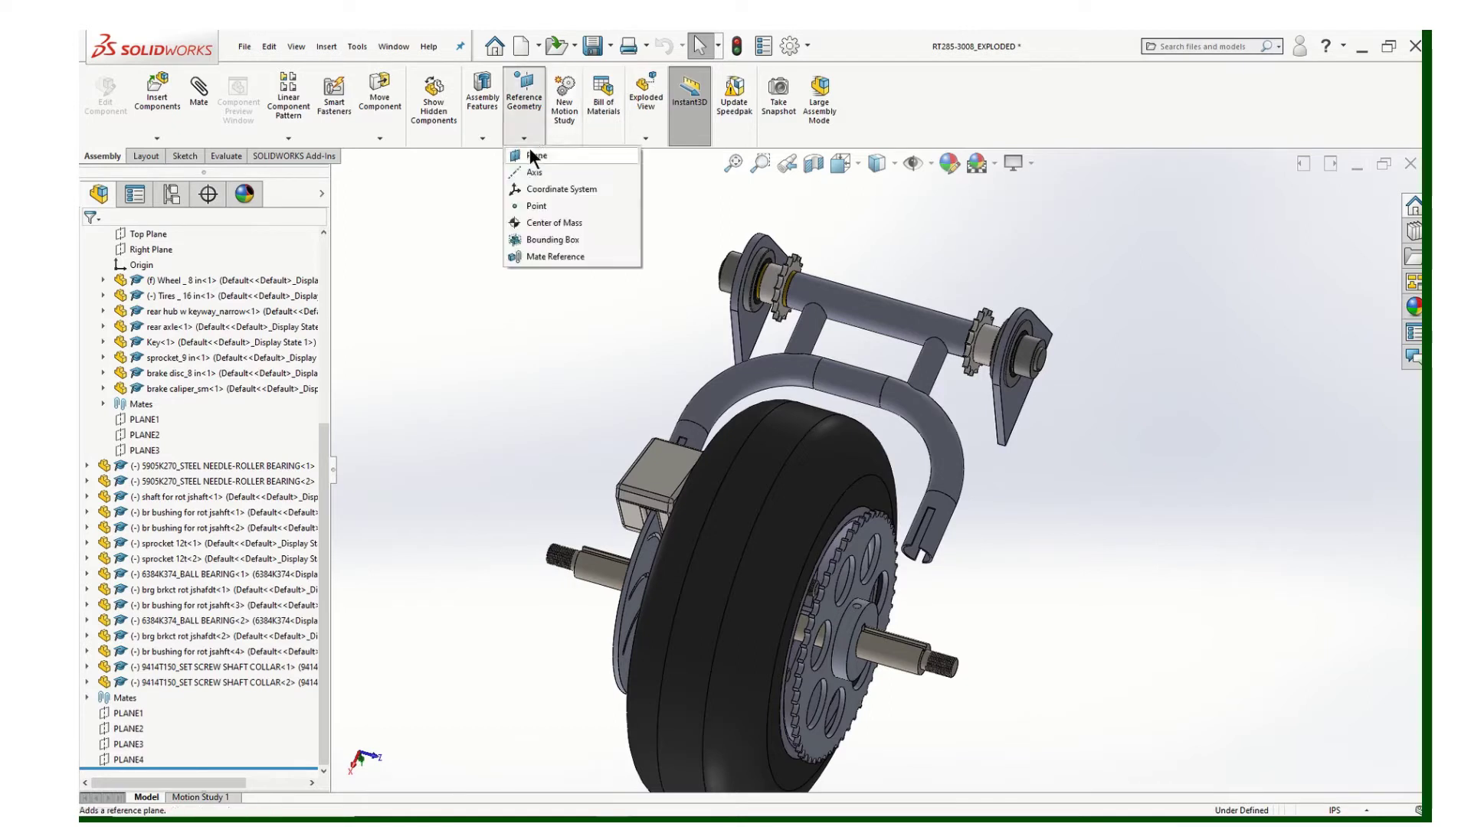
left_click(534, 154)
left_click(871, 525)
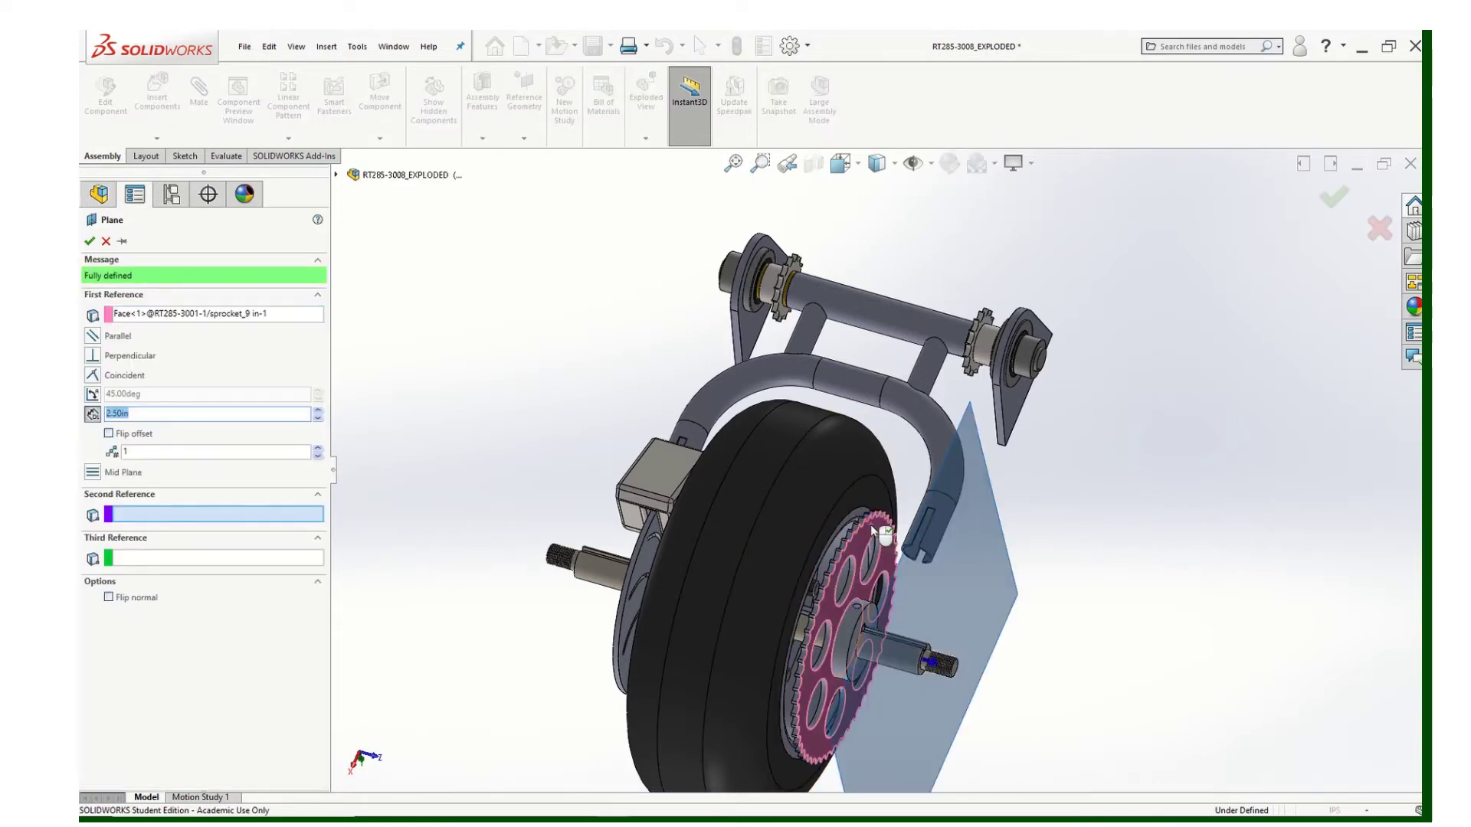
middle_click_drag(708, 379, 715, 372)
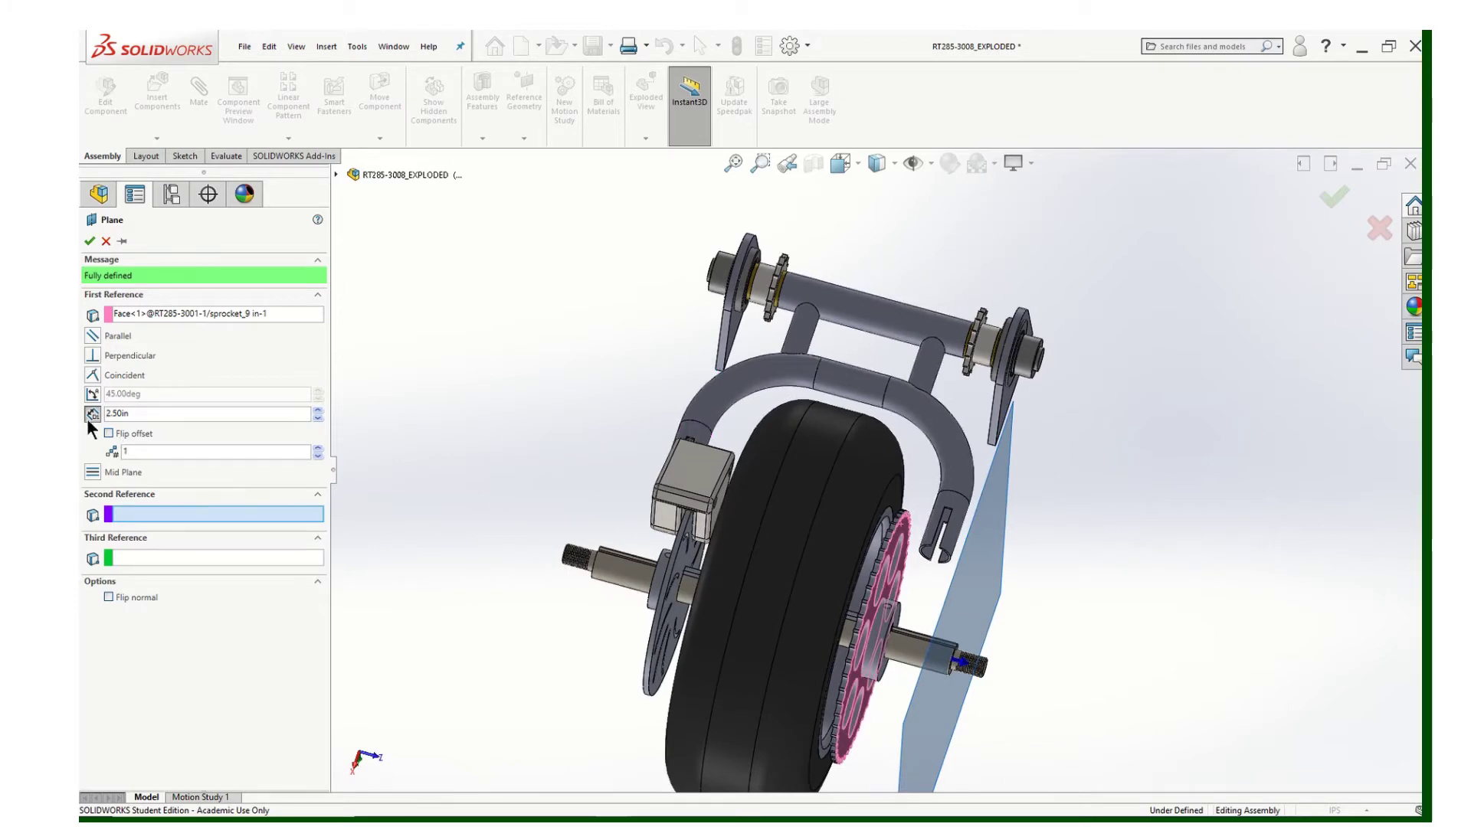
left_click(107, 414)
key("Return")
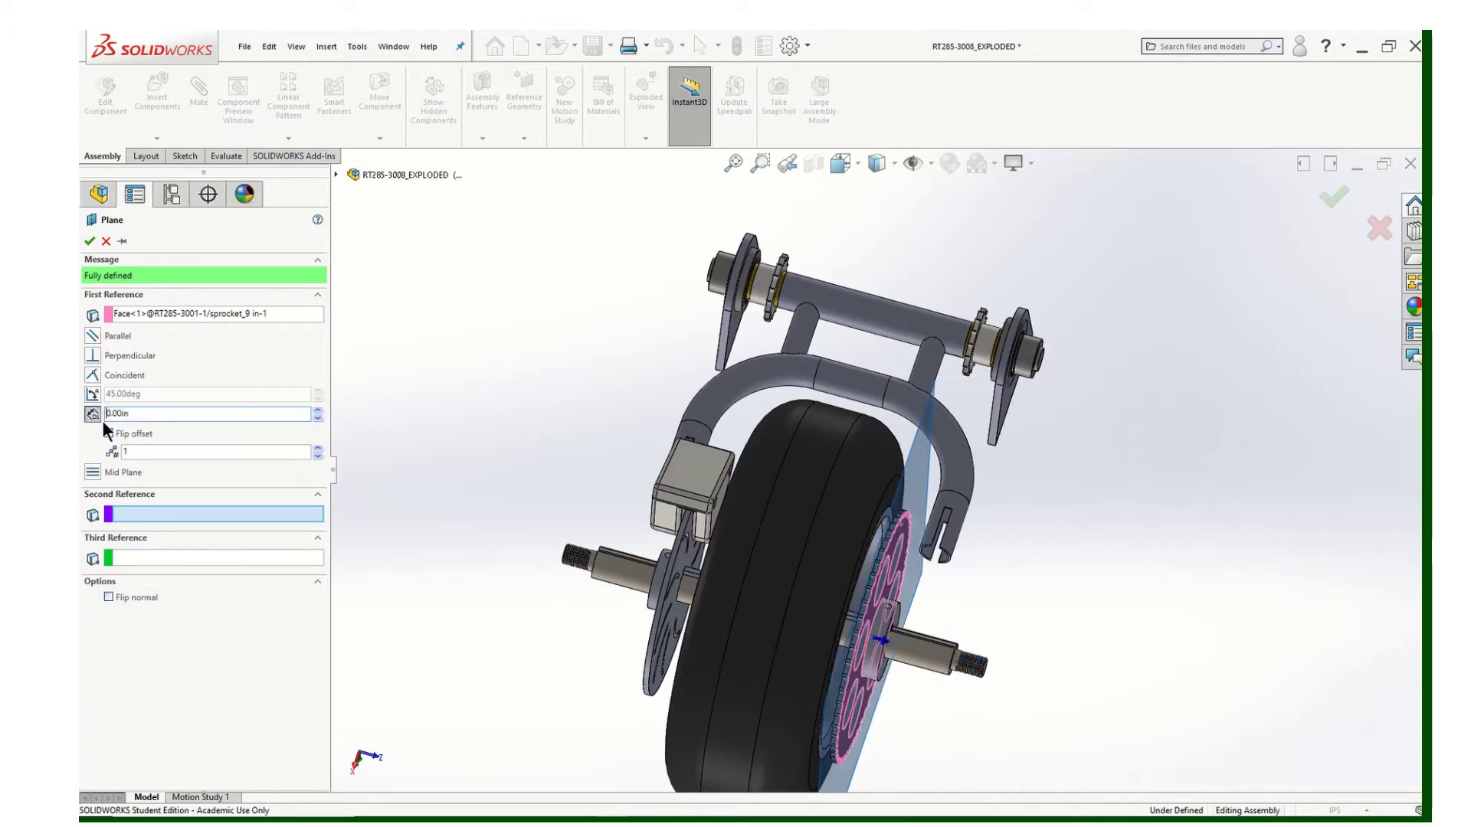
left_click(90, 242)
middle_click_drag(586, 388, 815, 478)
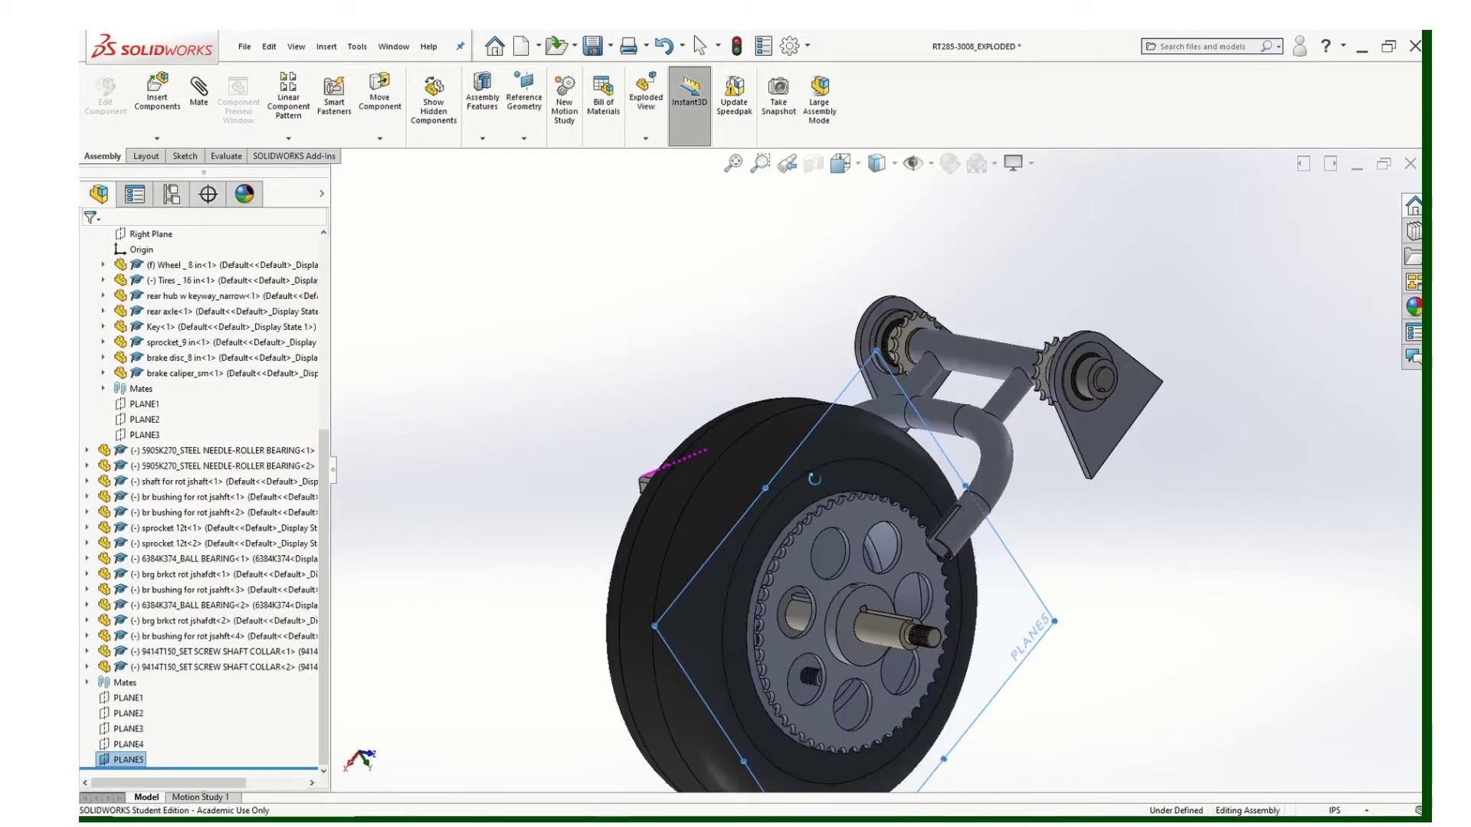
left_click(1016, 452)
middle_click_drag(637, 344, 766, 322)
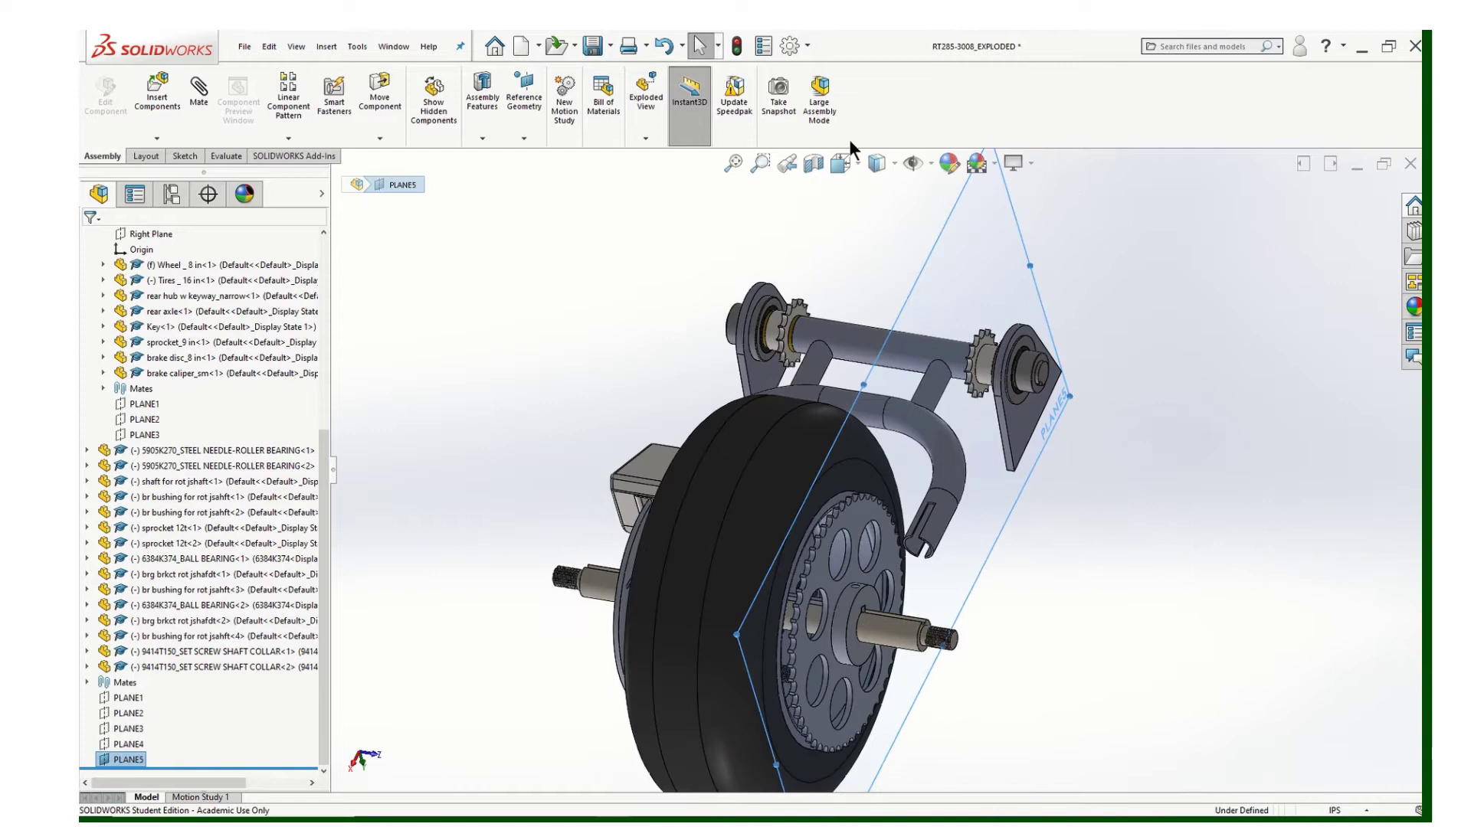
left_click(841, 163)
left_click(679, 438)
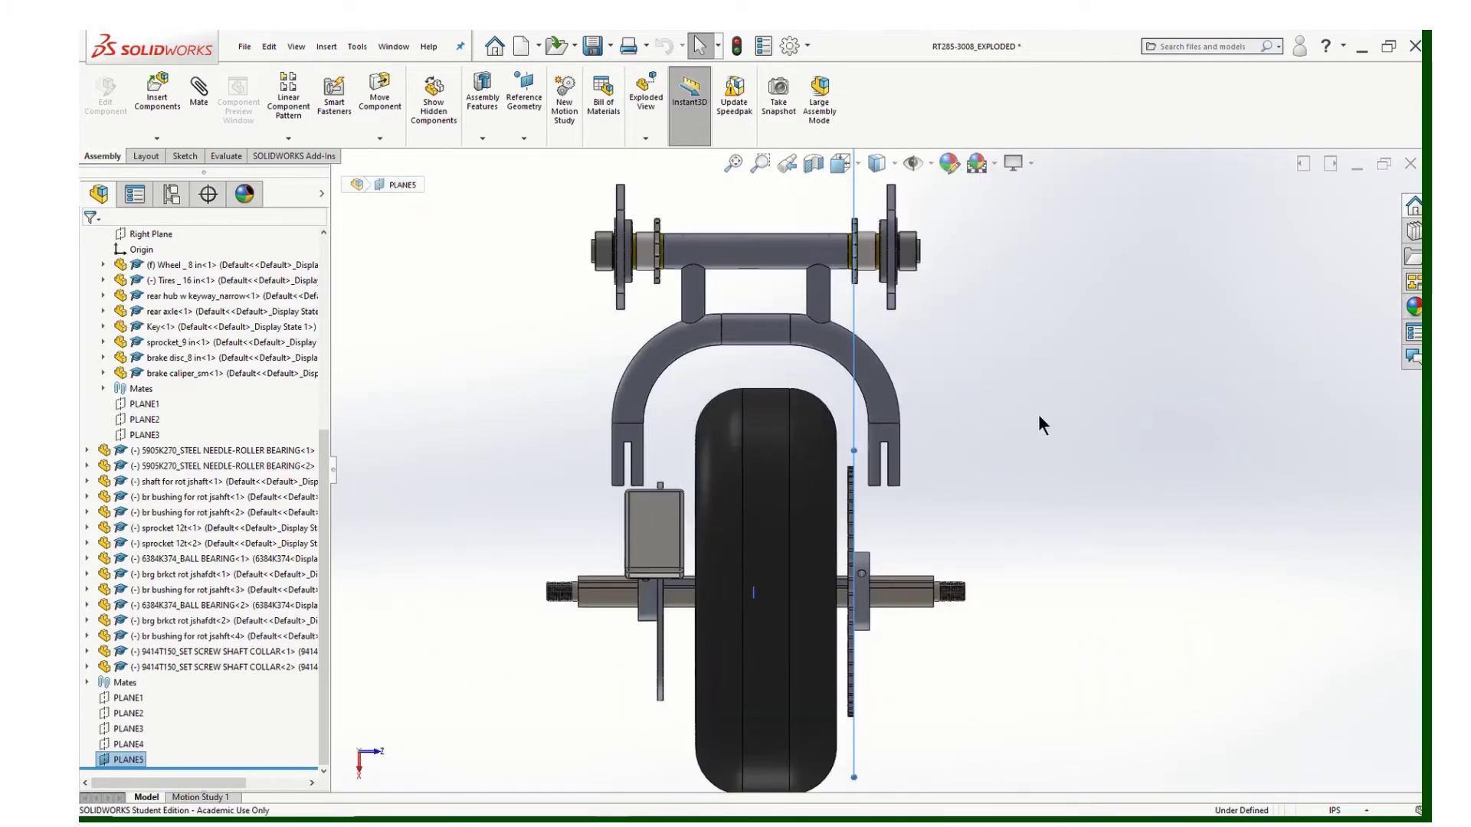
scroll(1037, 415, "down", 2)
scroll(873, 329, "down", 2)
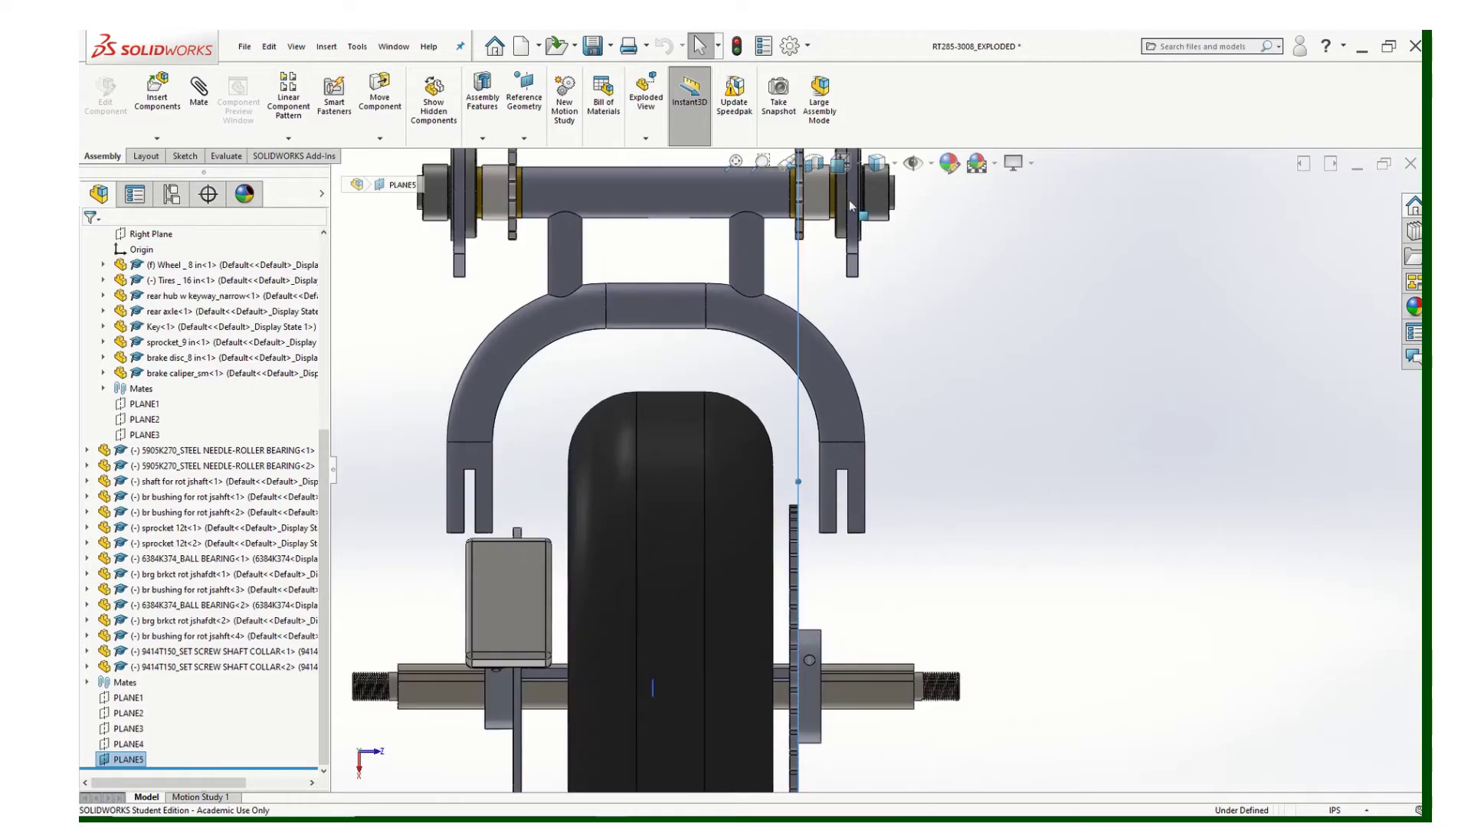
scroll(828, 252, "up", 2)
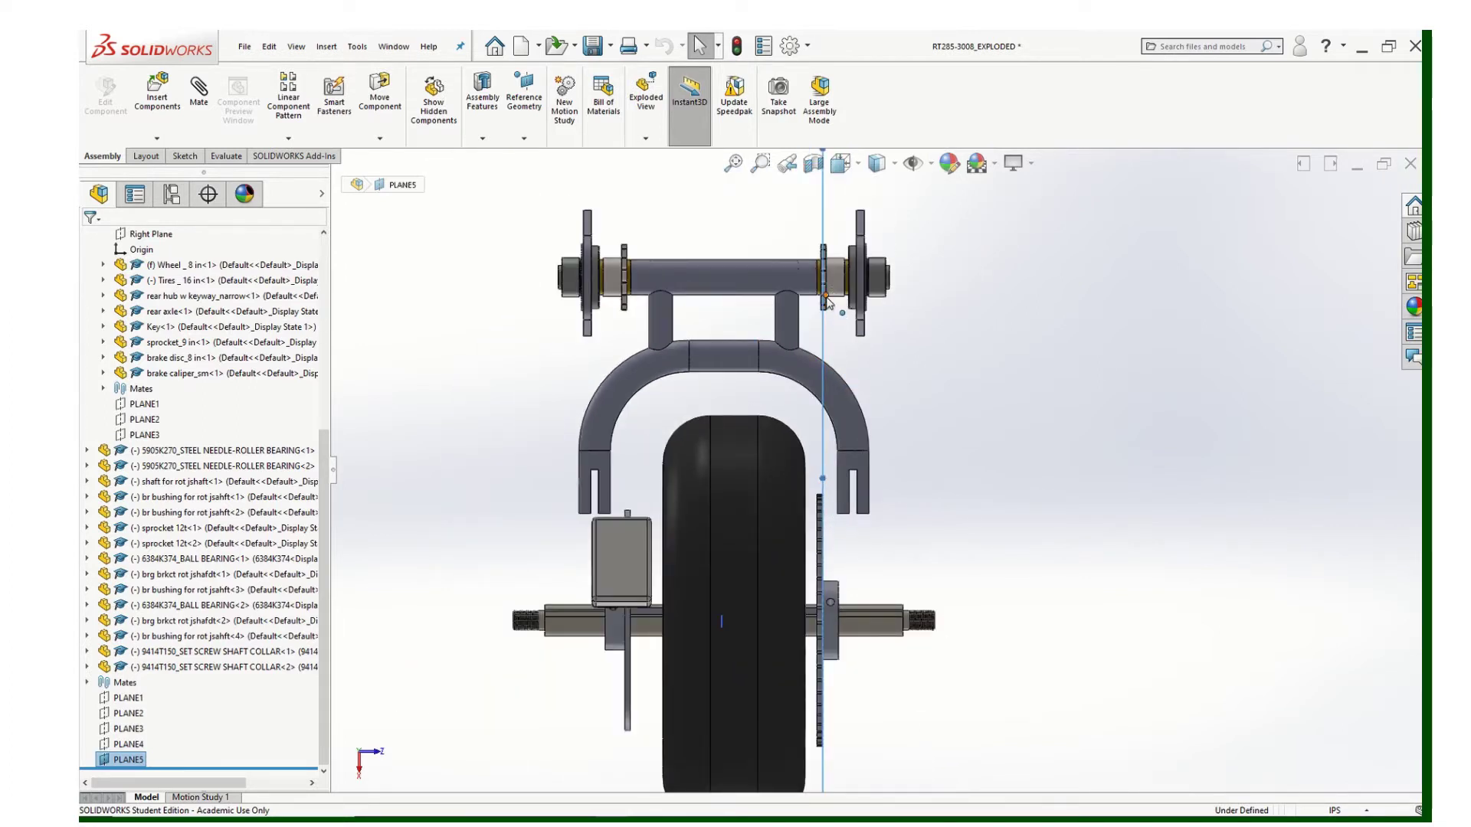
scroll(828, 301, "down", 5)
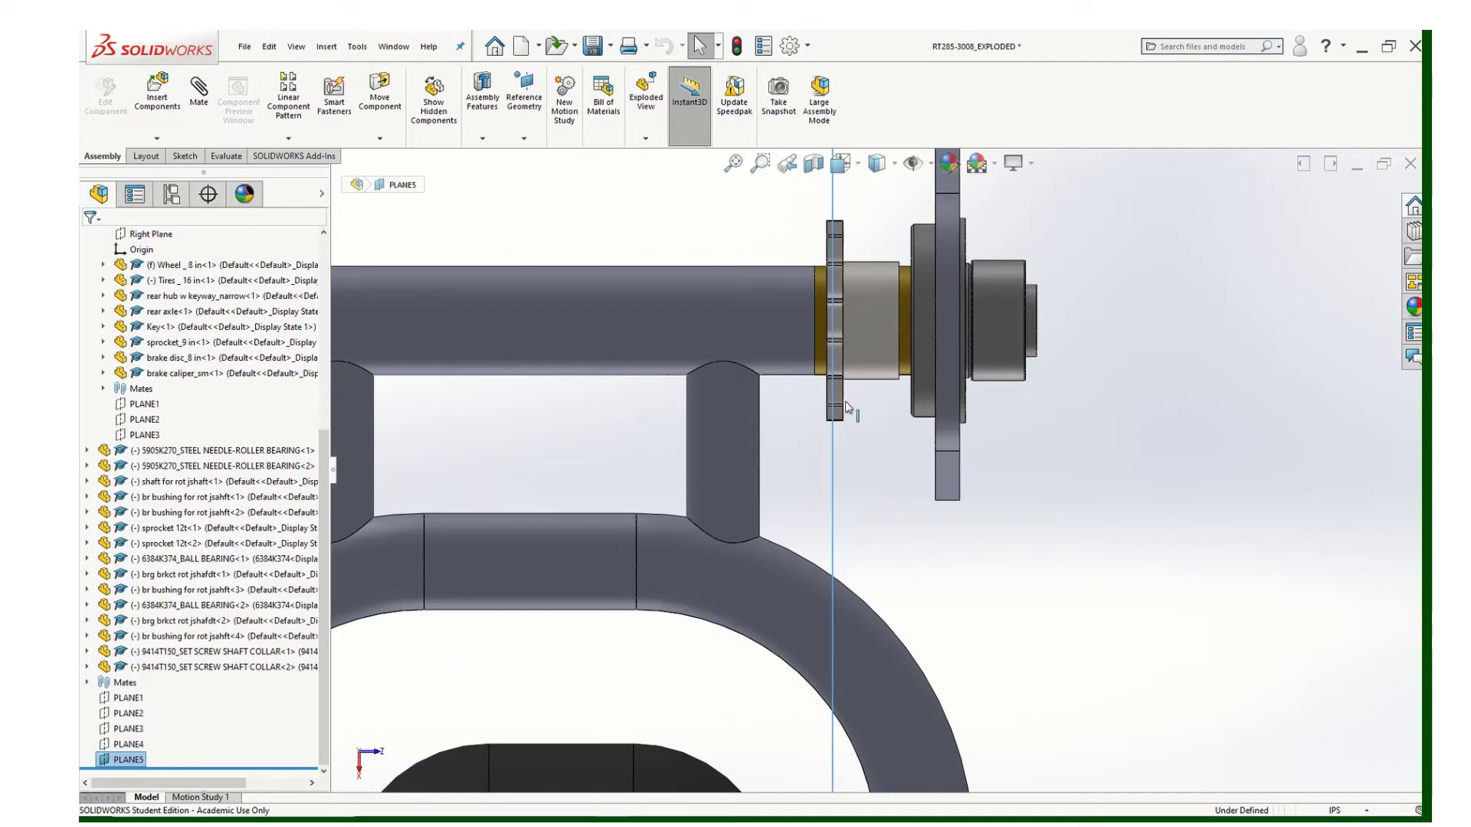
scroll(893, 484, "up", 2)
scroll(858, 711, "up", 2)
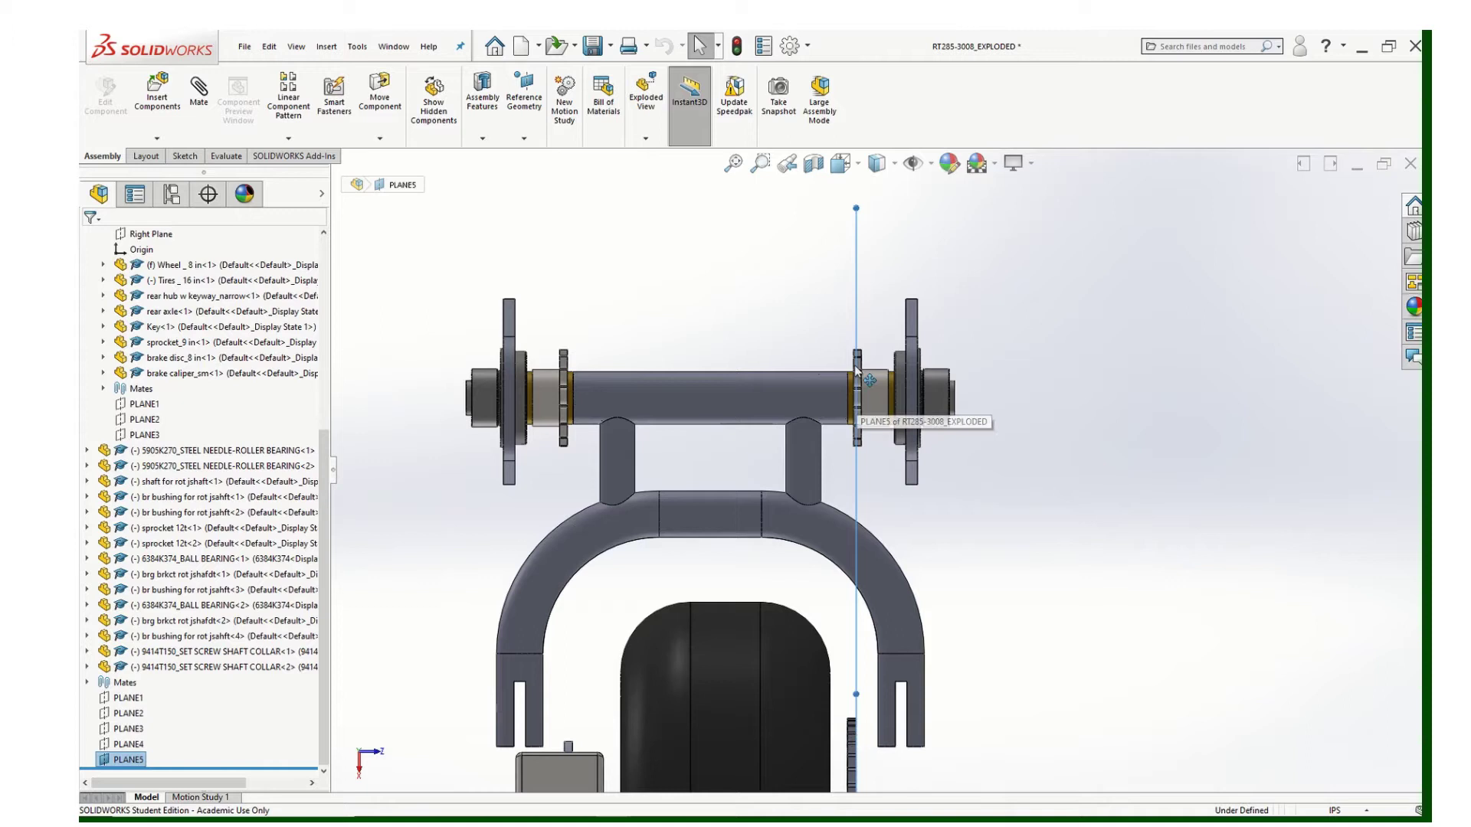
scroll(880, 393, "down", 2)
scroll(881, 393, "down", 2)
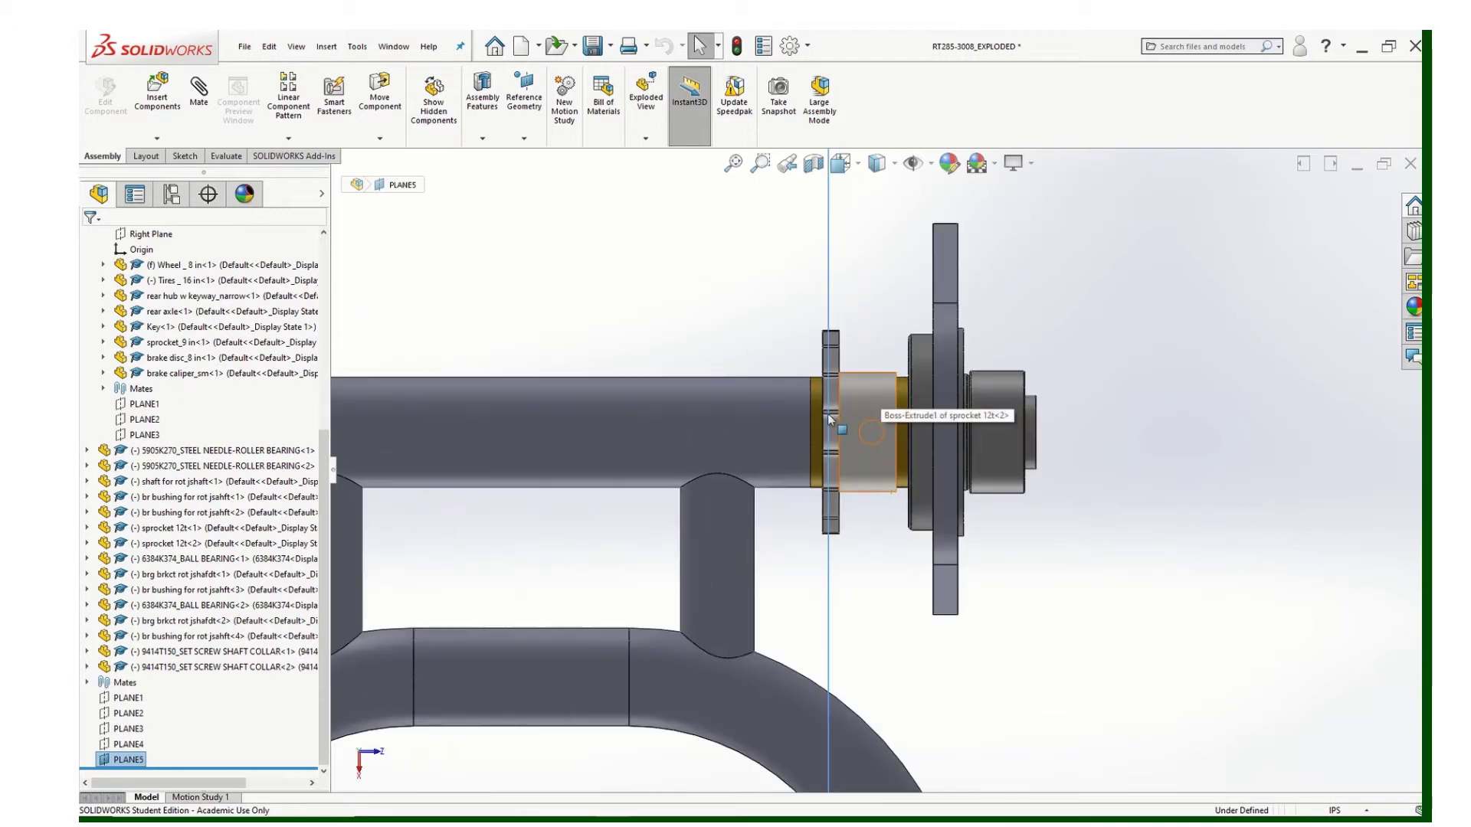
scroll(818, 418, "up", 1)
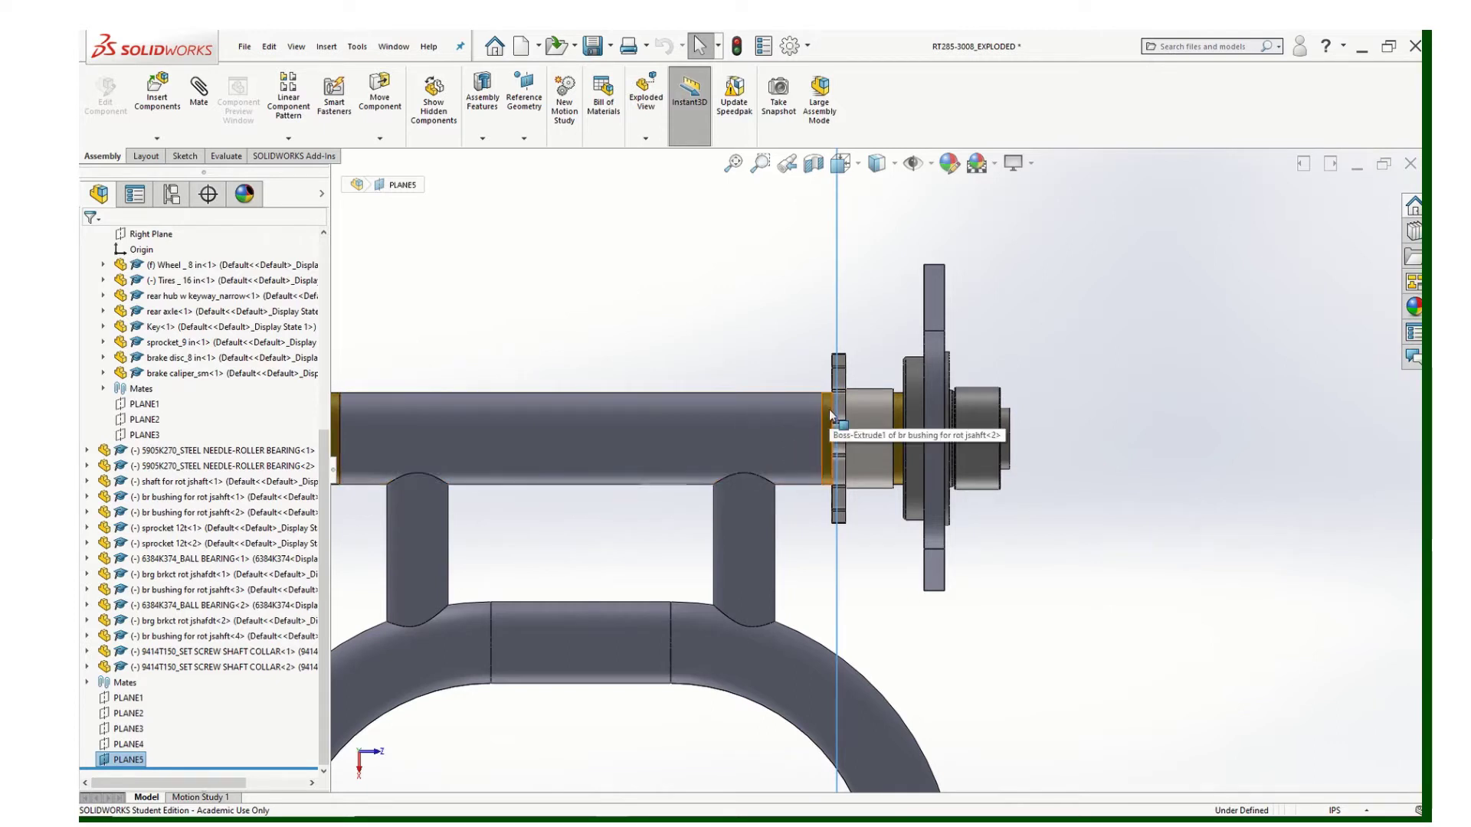
scroll(829, 415, "up", 2)
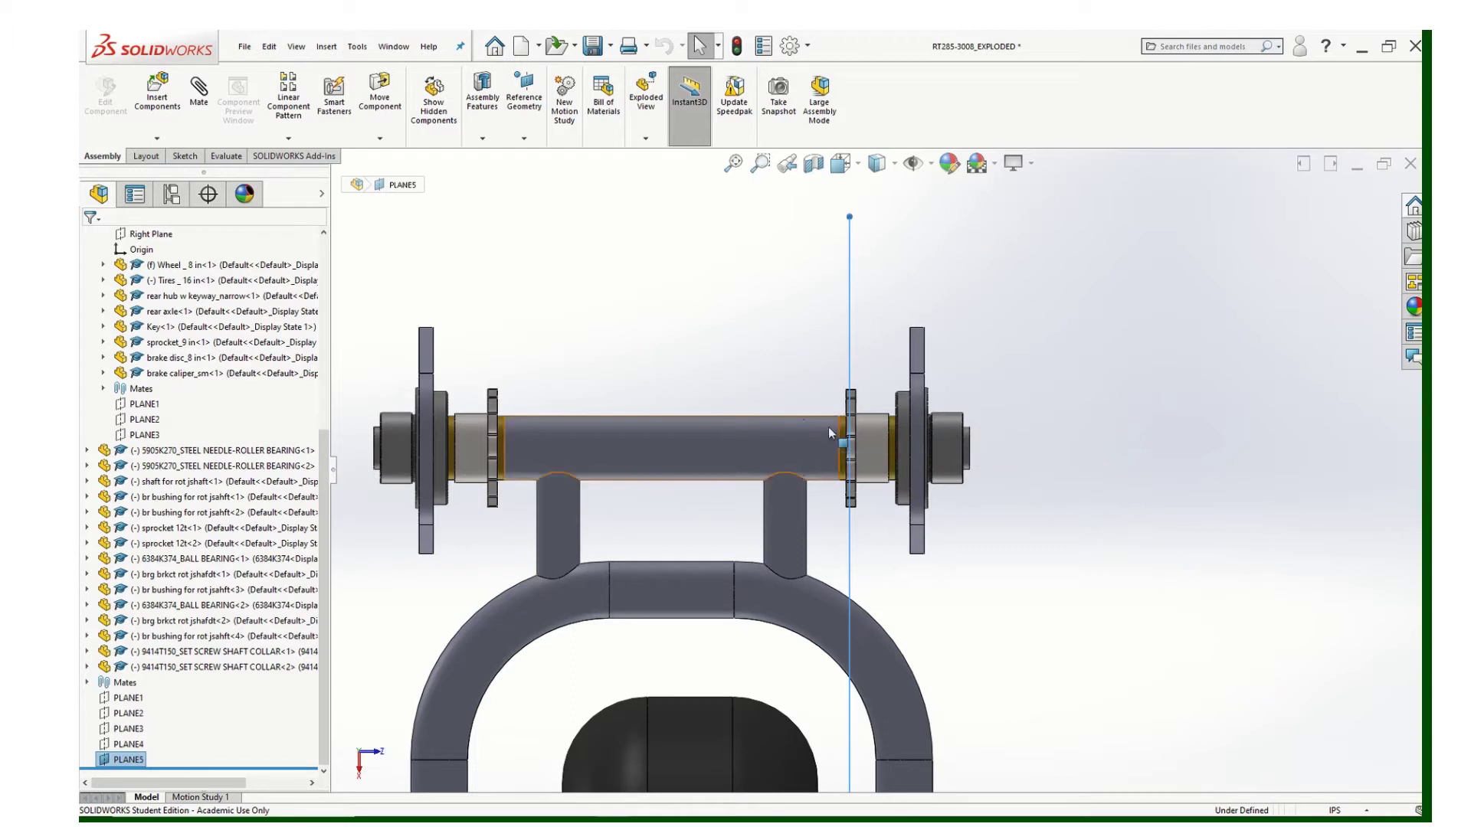
scroll(824, 432, "up", 2)
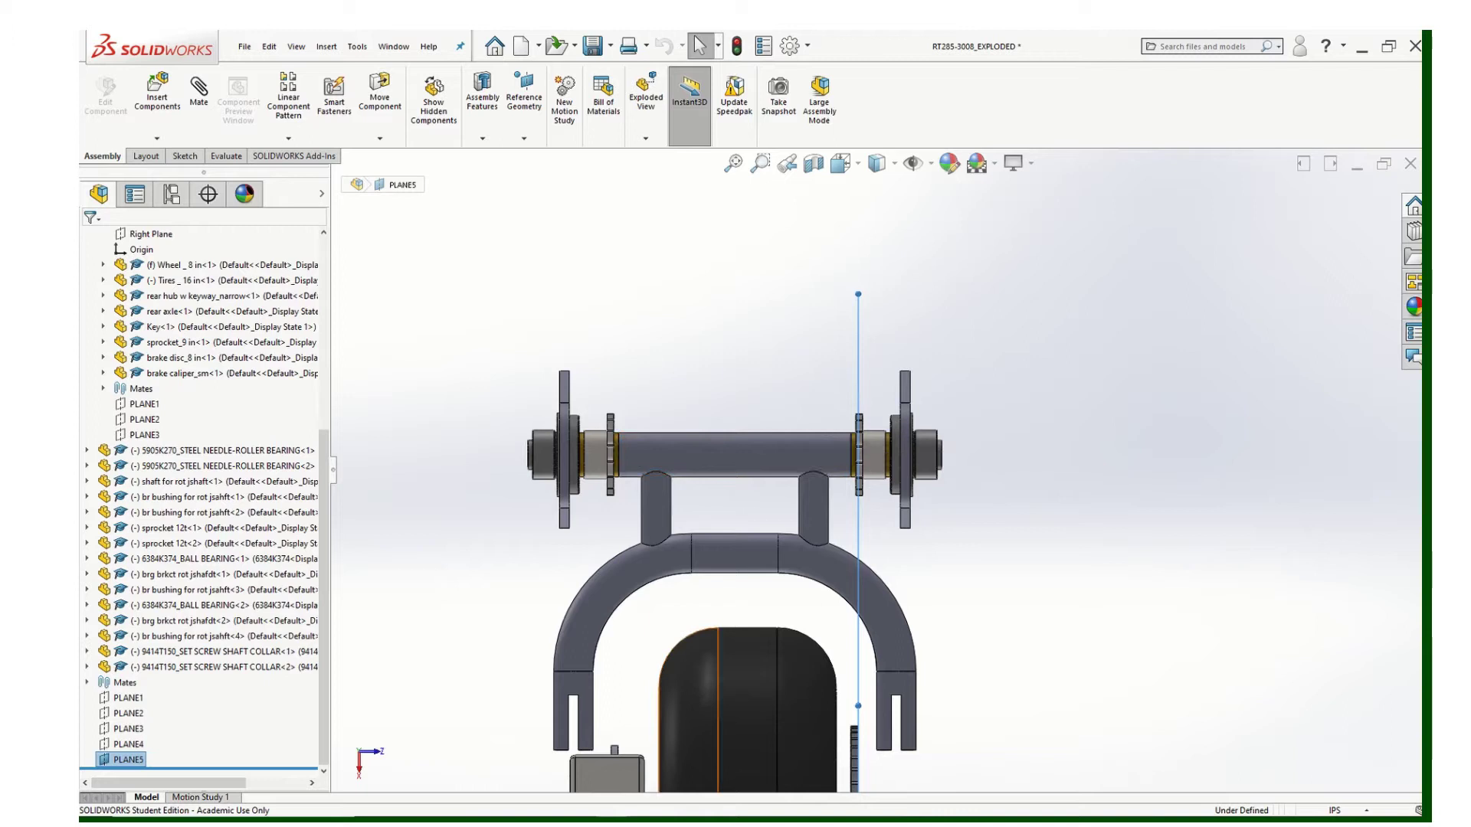
mouse_move(613, 823)
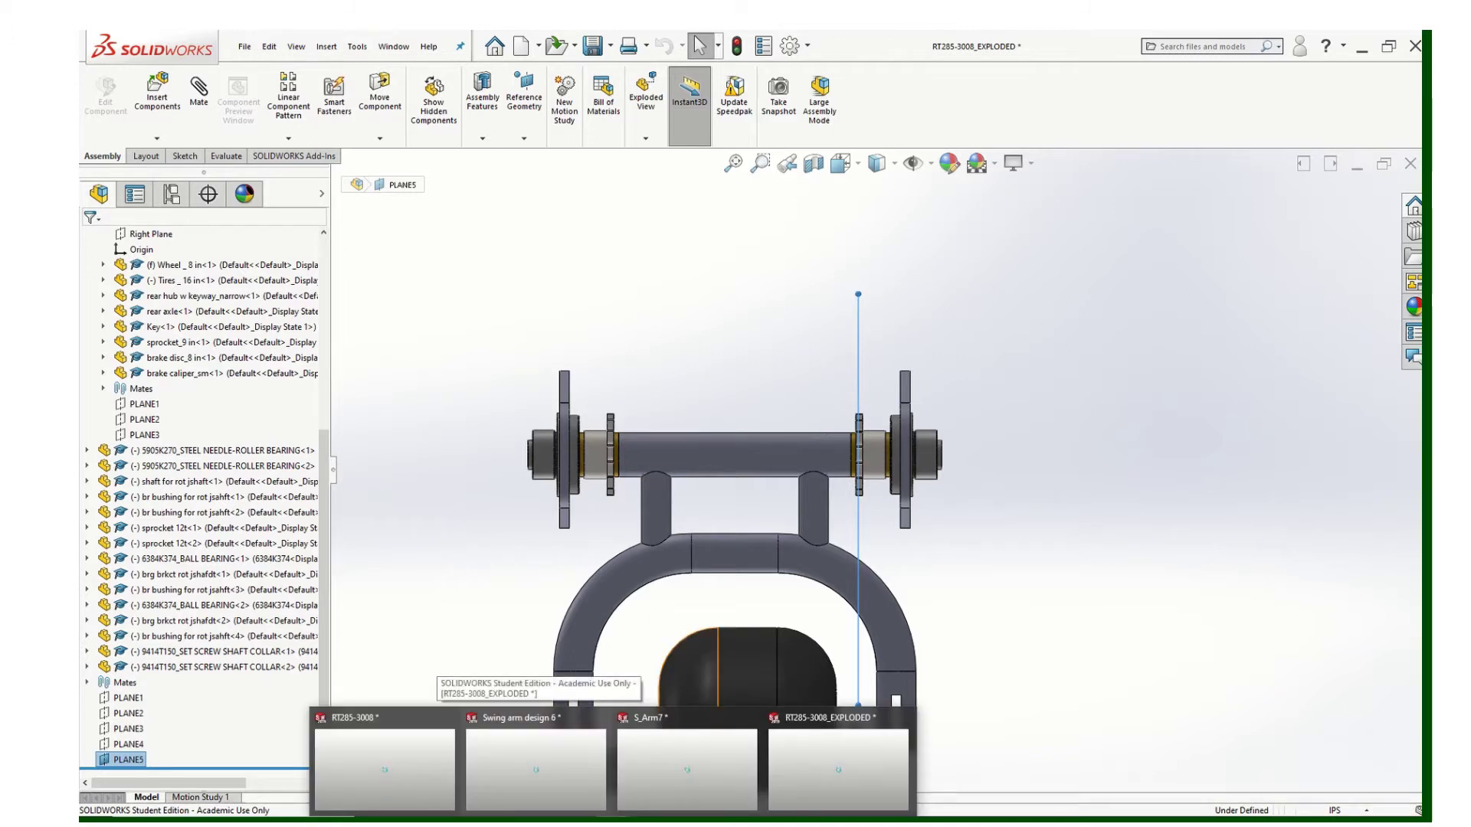
left_click(688, 777)
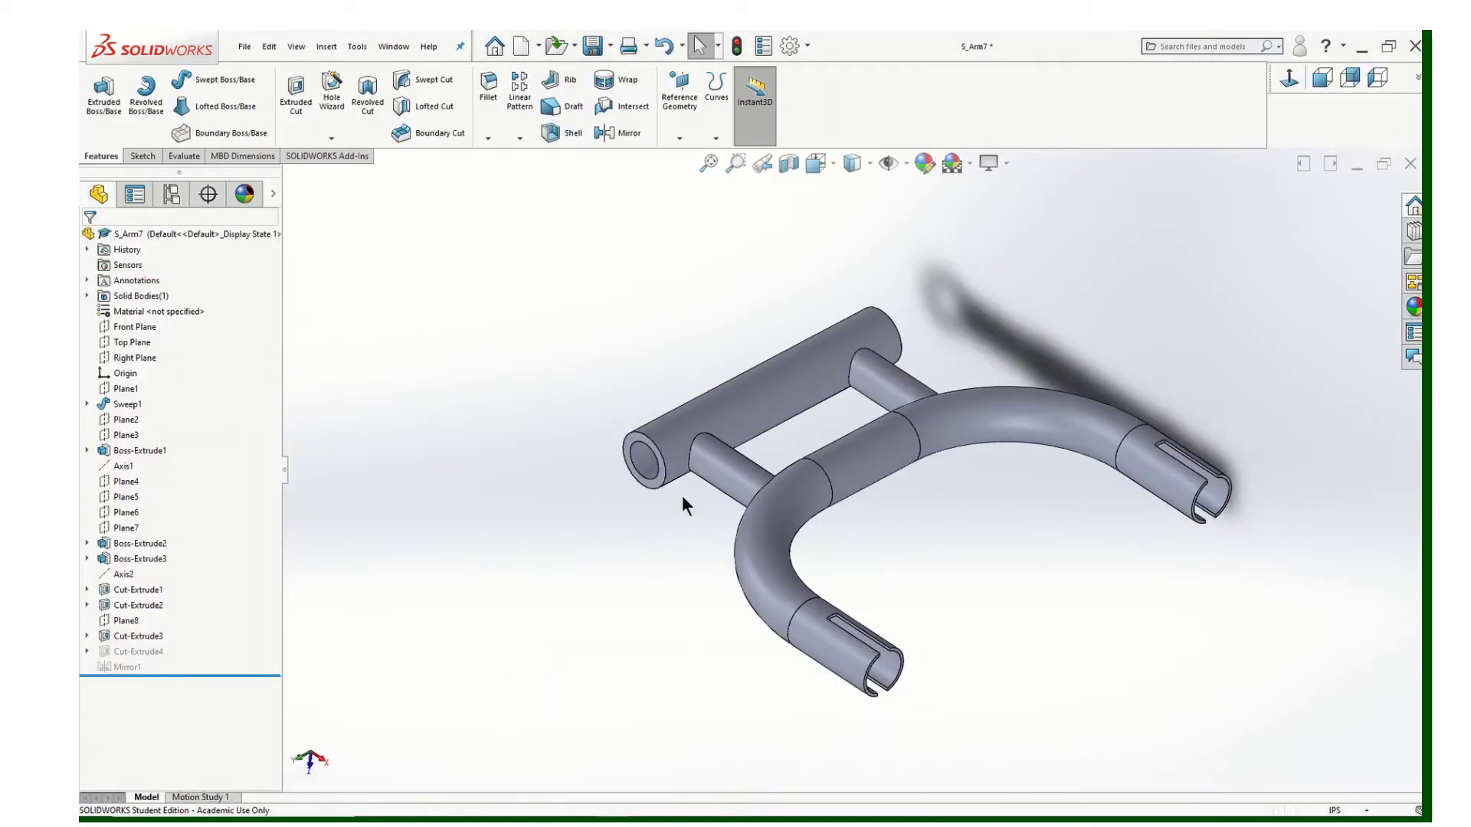
middle_click_drag(679, 490, 663, 441)
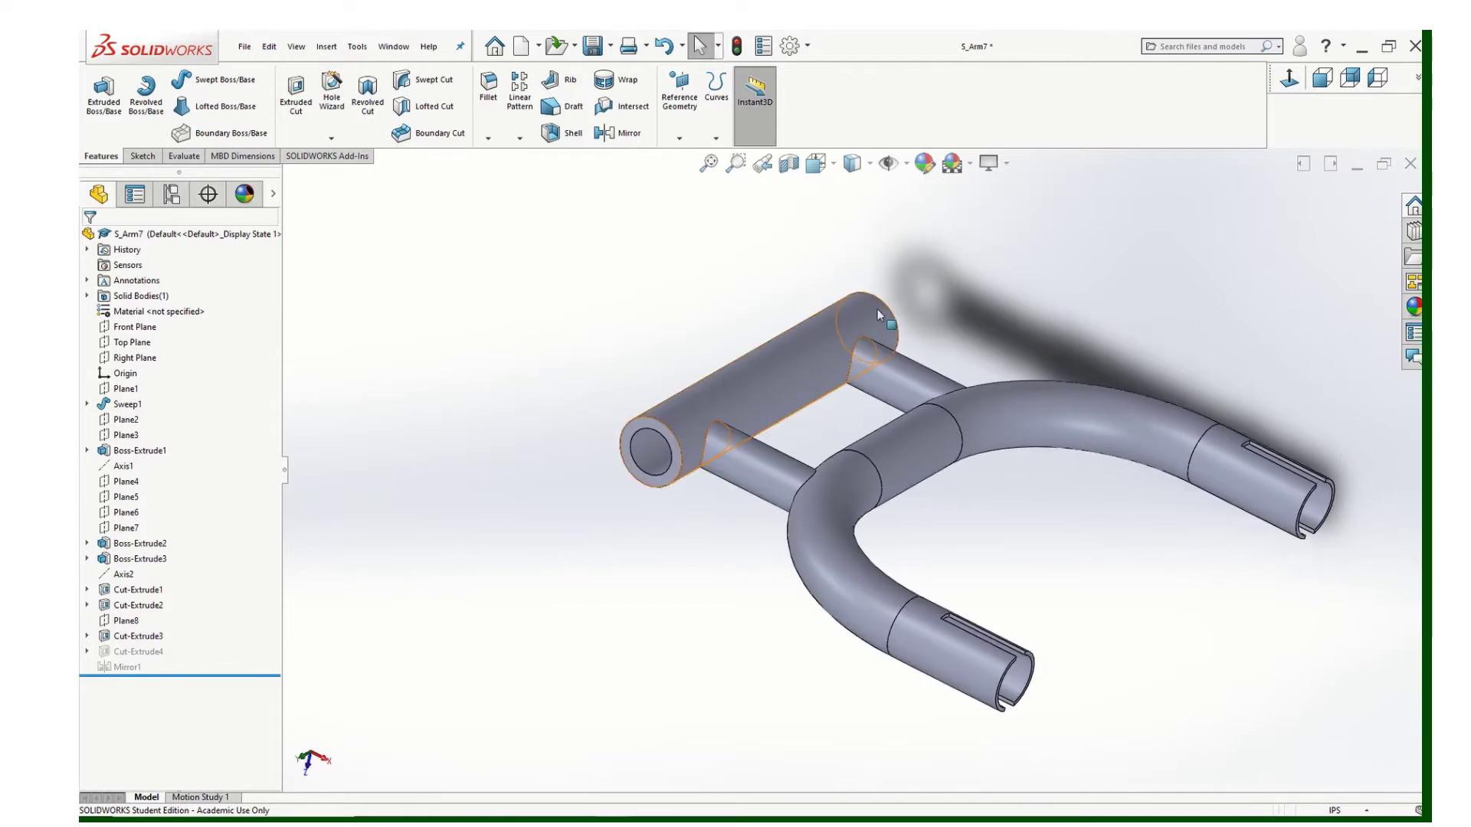
scroll(670, 483, "up", 2)
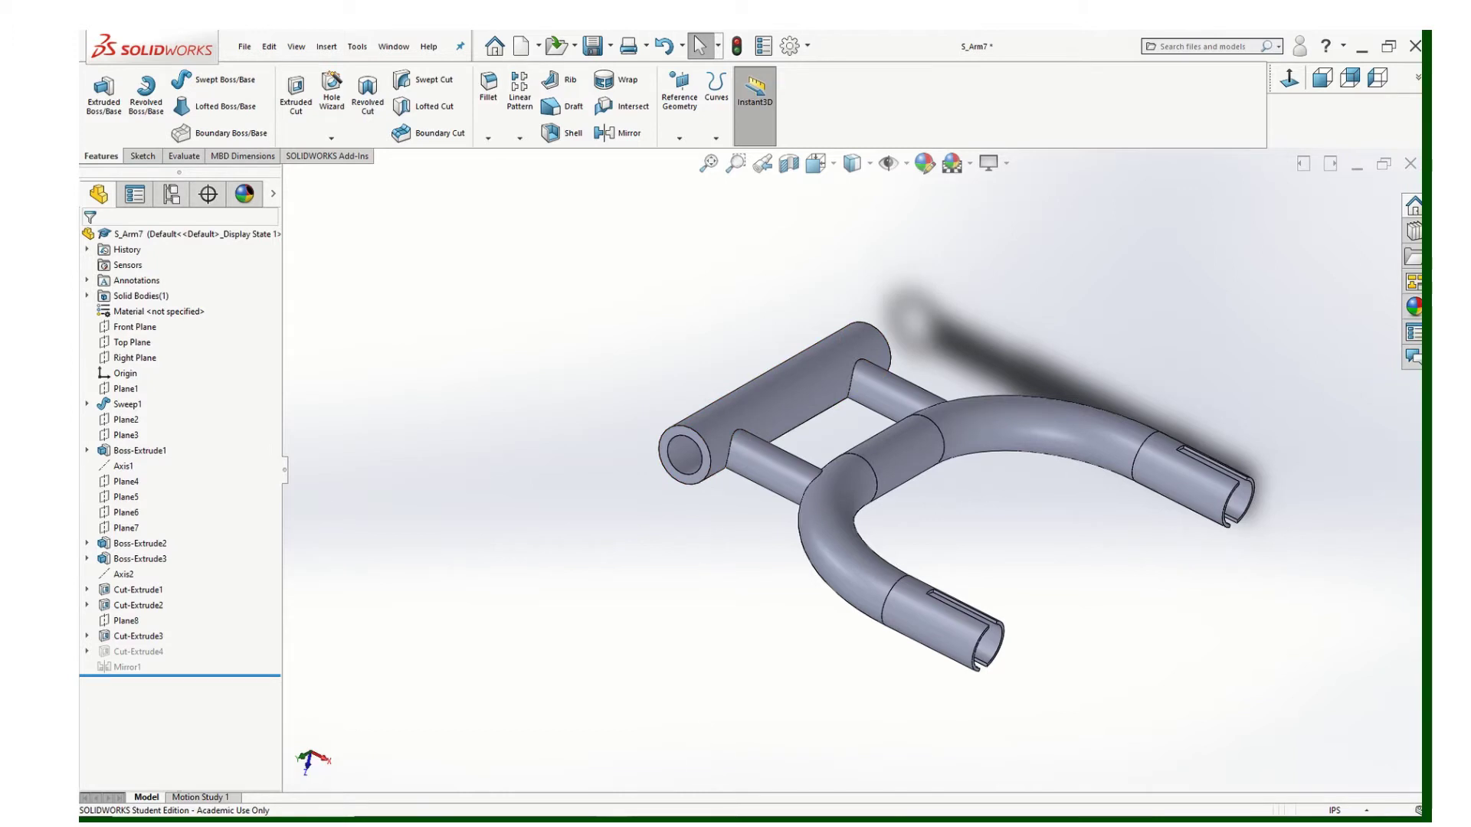
mouse_move(747, 816)
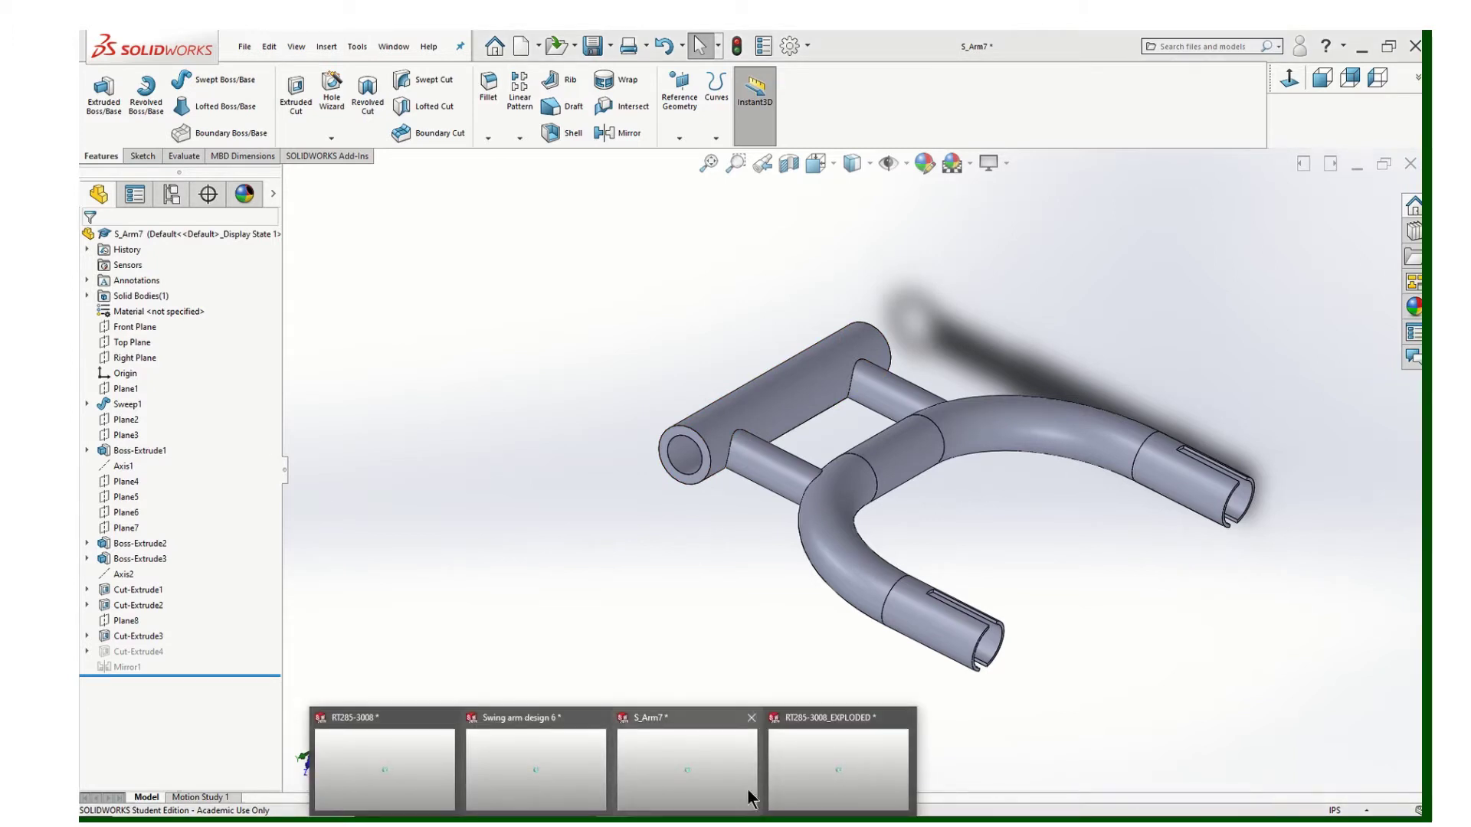
left_click(789, 773)
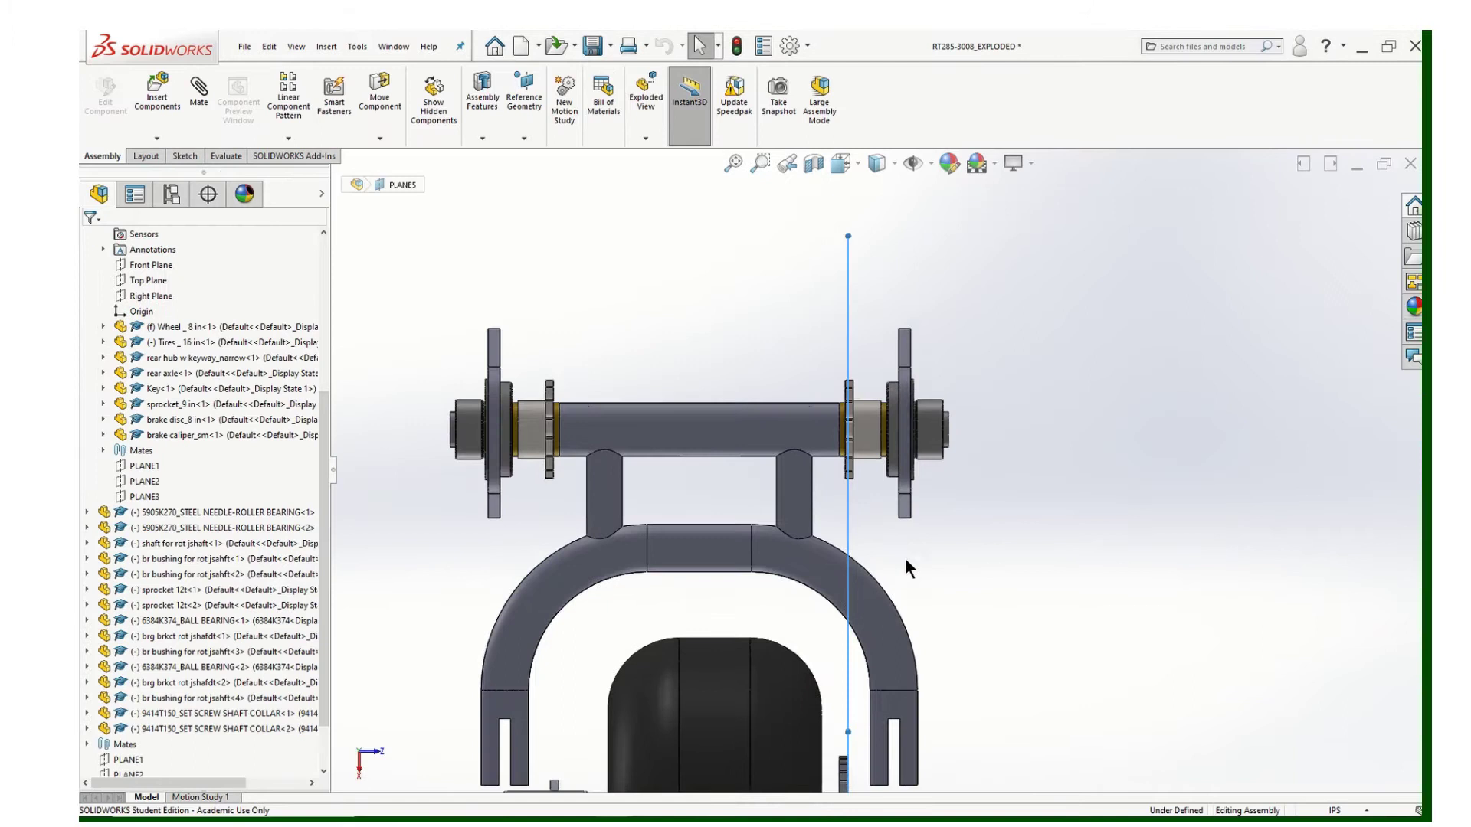
scroll(893, 577, "up", 3)
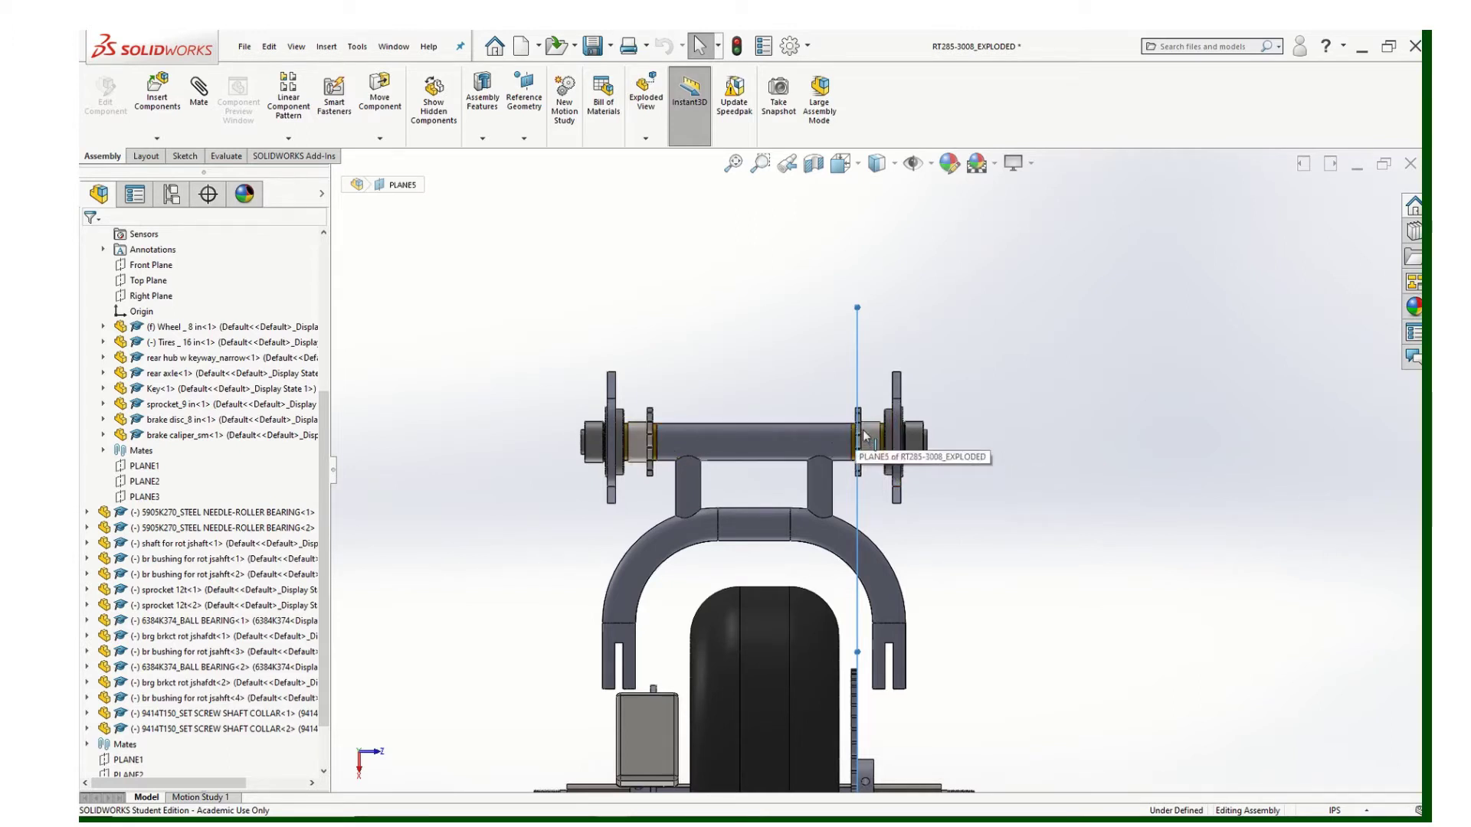
scroll(864, 437, "down", 4)
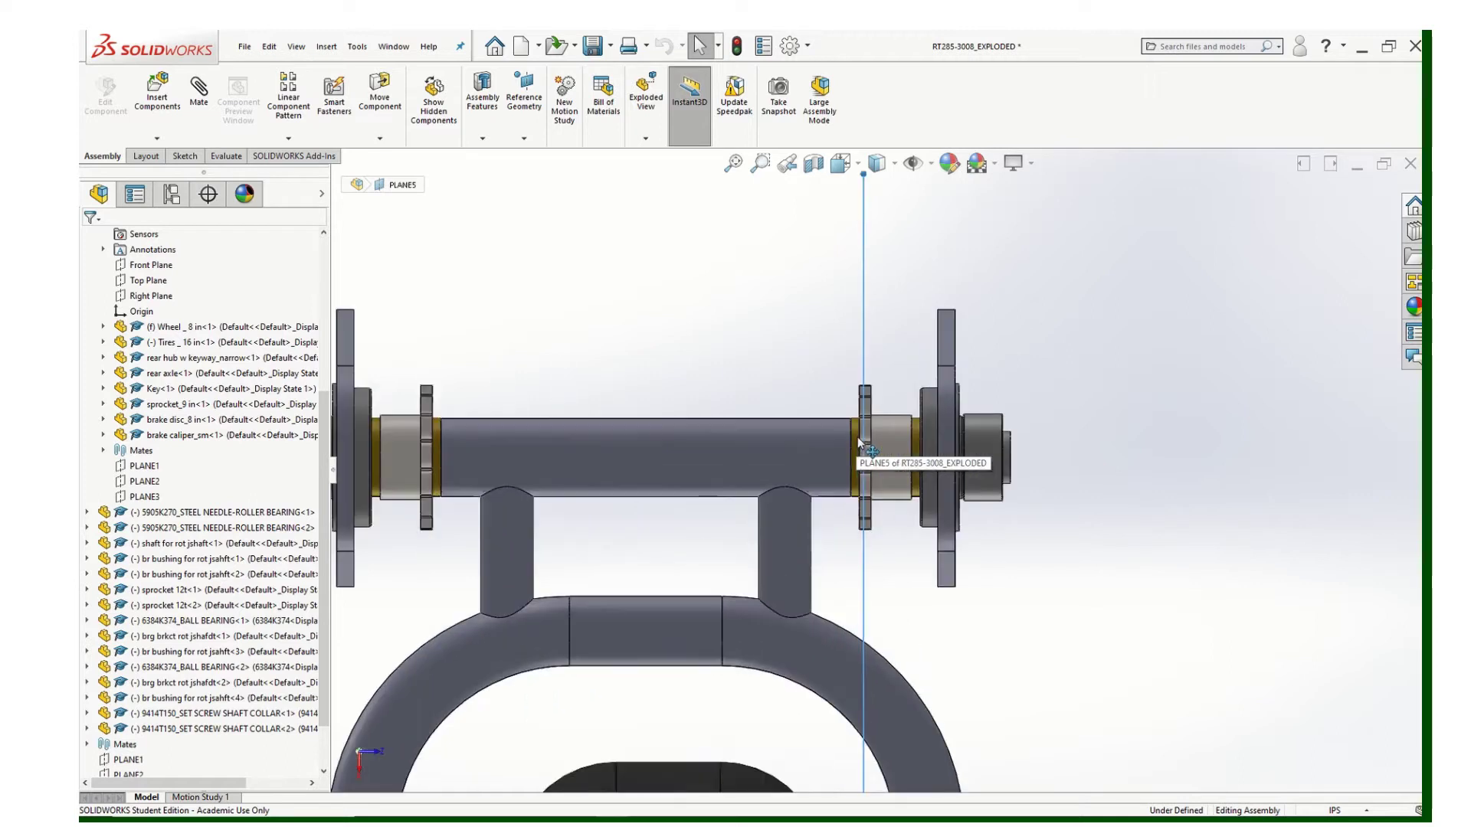
scroll(859, 442, "down", 4)
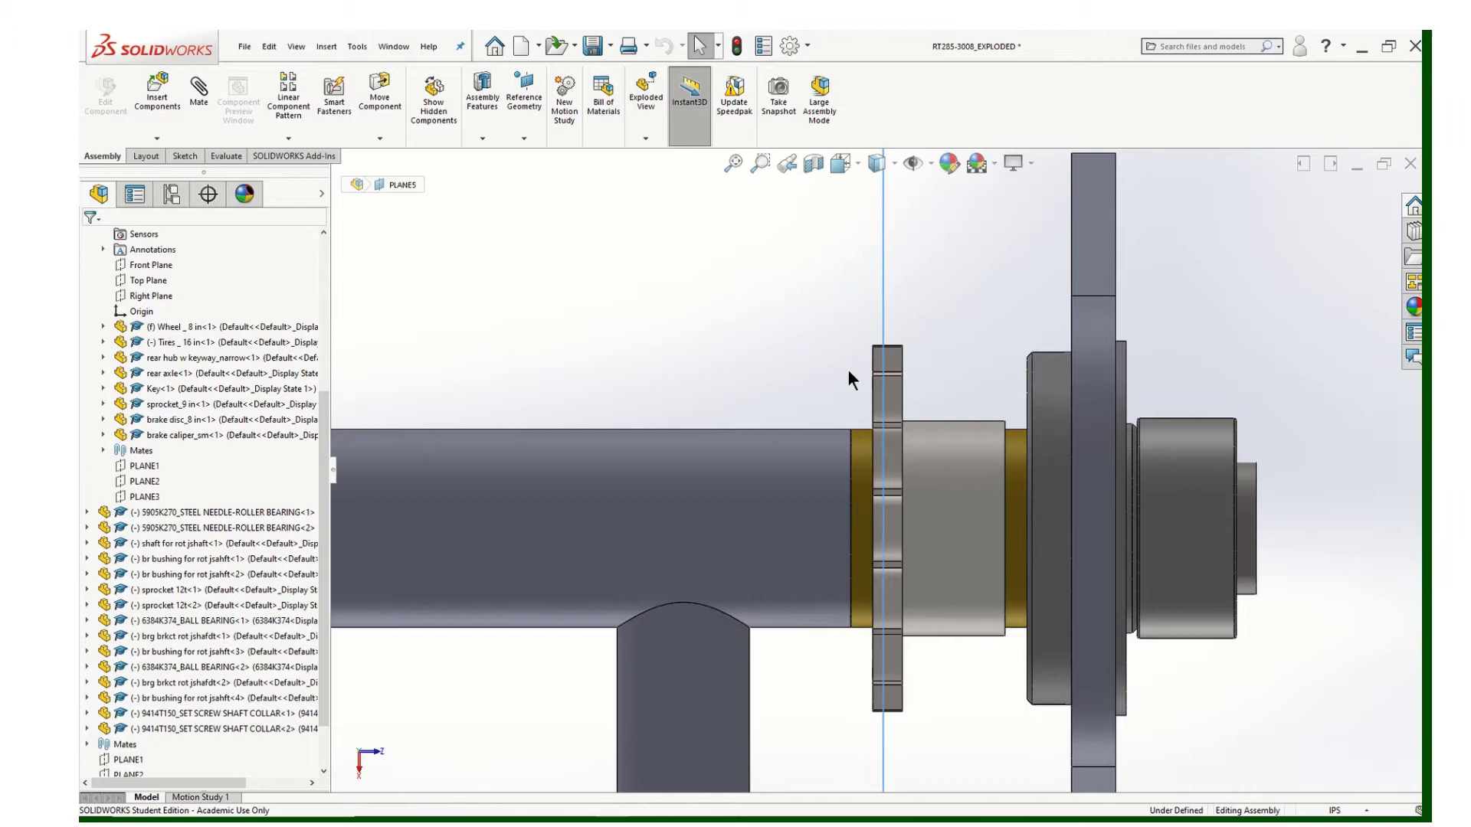
scroll(881, 471, "up", 2)
scroll(924, 502, "up", 5)
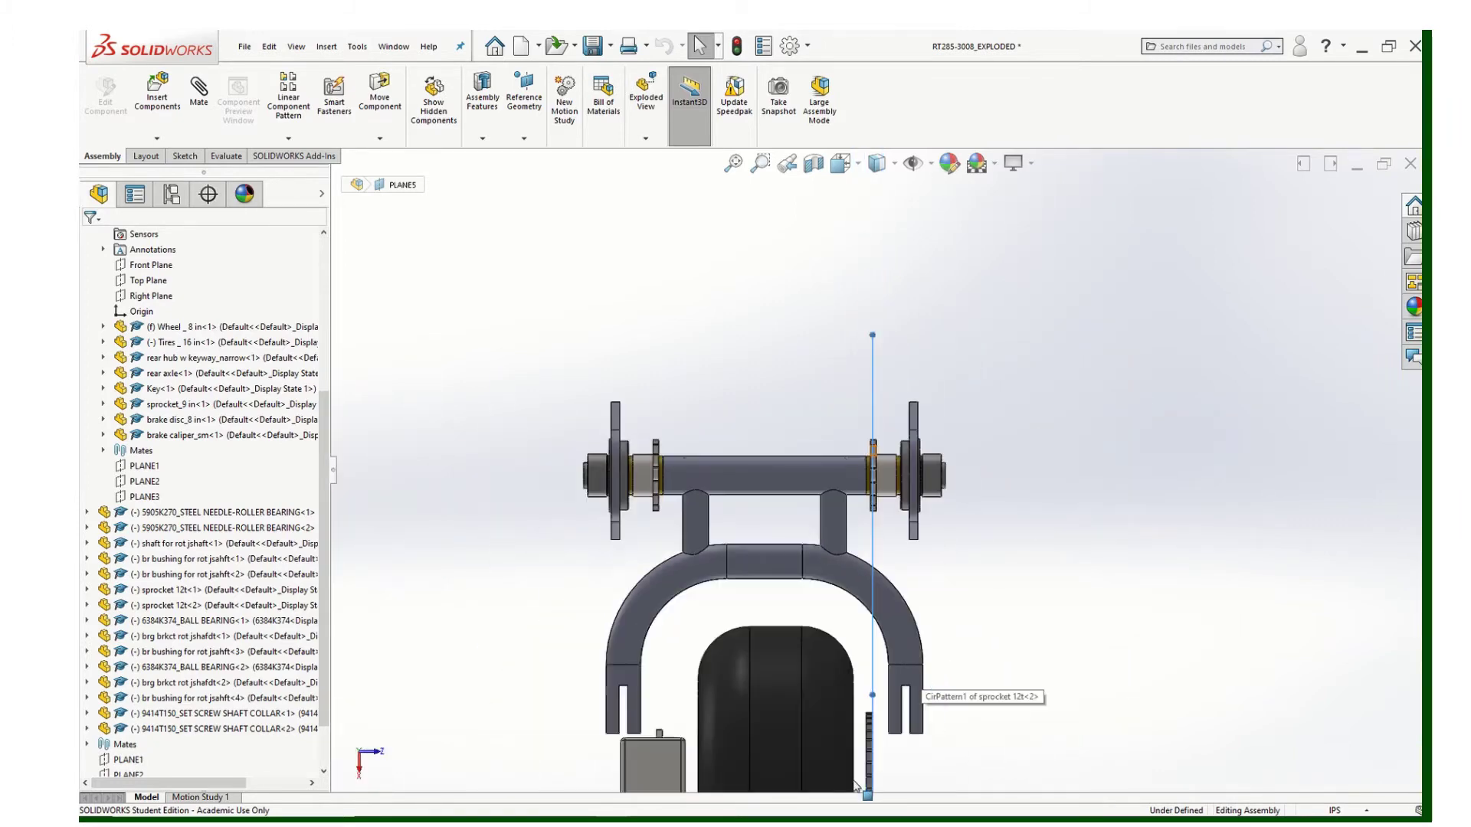
scroll(869, 416, "down", 5)
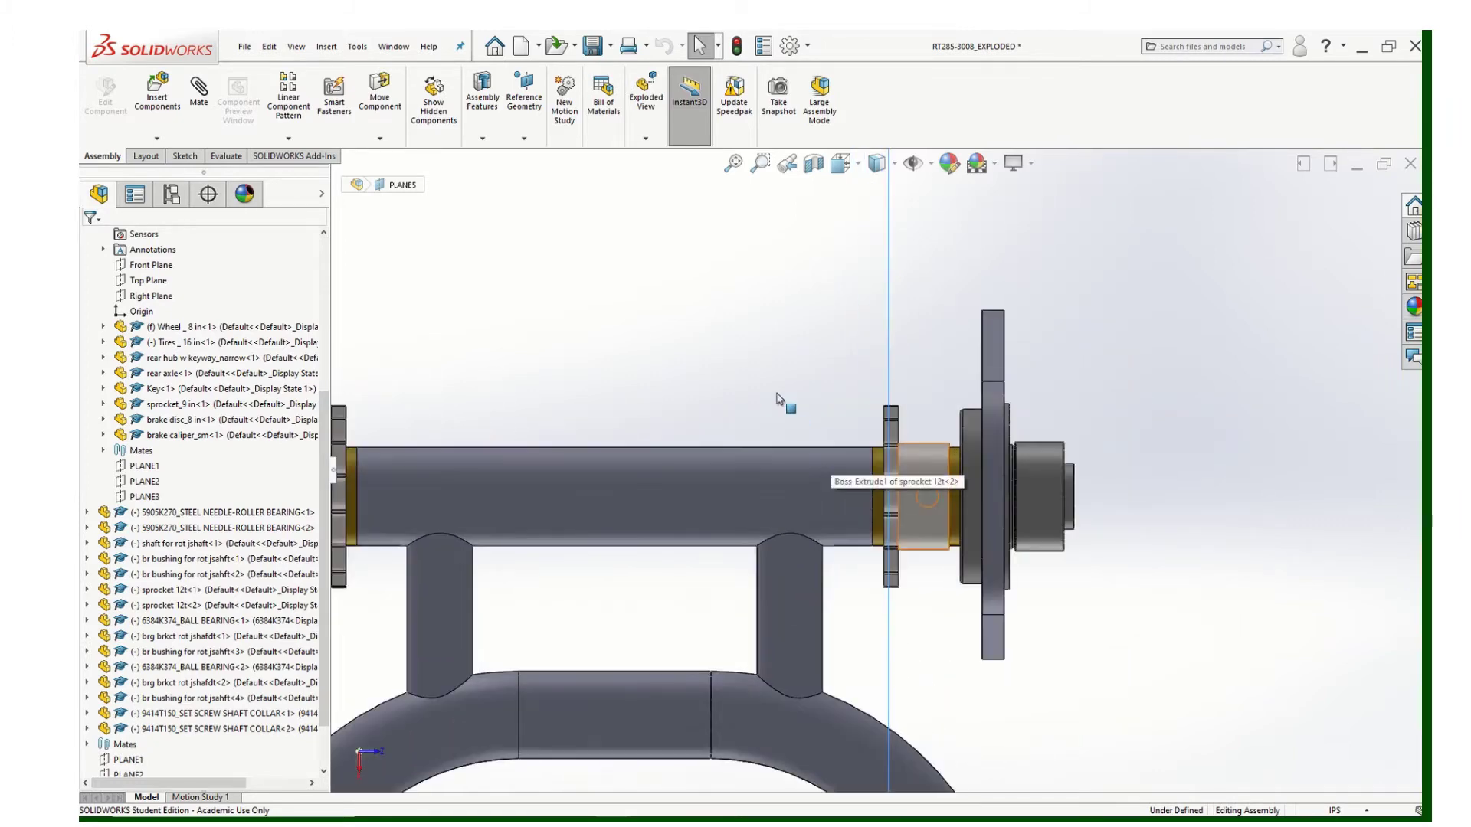
mouse_move(778, 397)
middle_mouse_down()
mouse_move(715, 347)
mouse_move(770, 405)
mouse_move(754, 394)
middle_mouse_up()
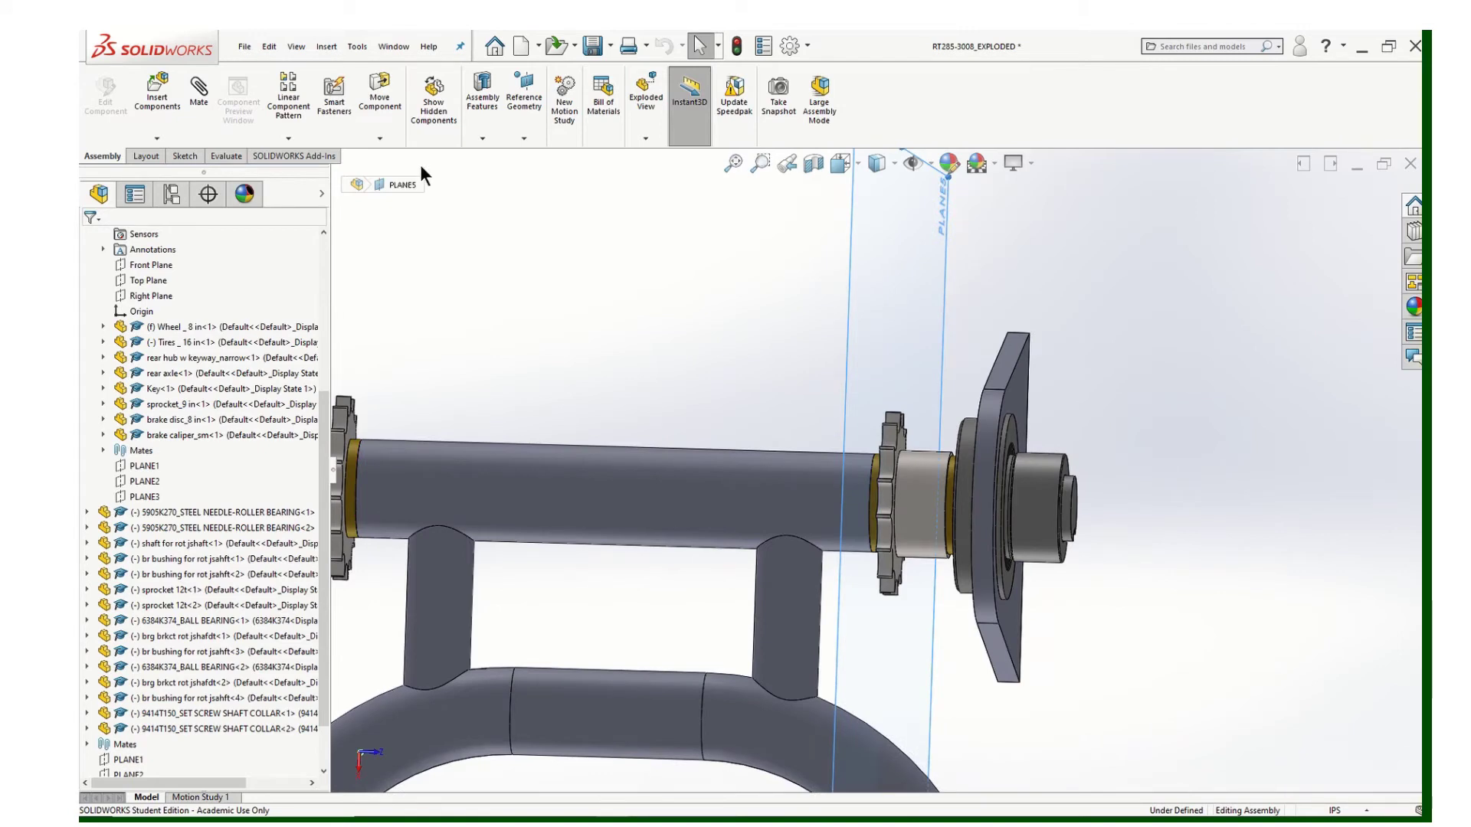
Measure the selected face, reading 1.48 in² area and 13.34 in perimeter.
left_click(228, 154)
left_click(275, 96)
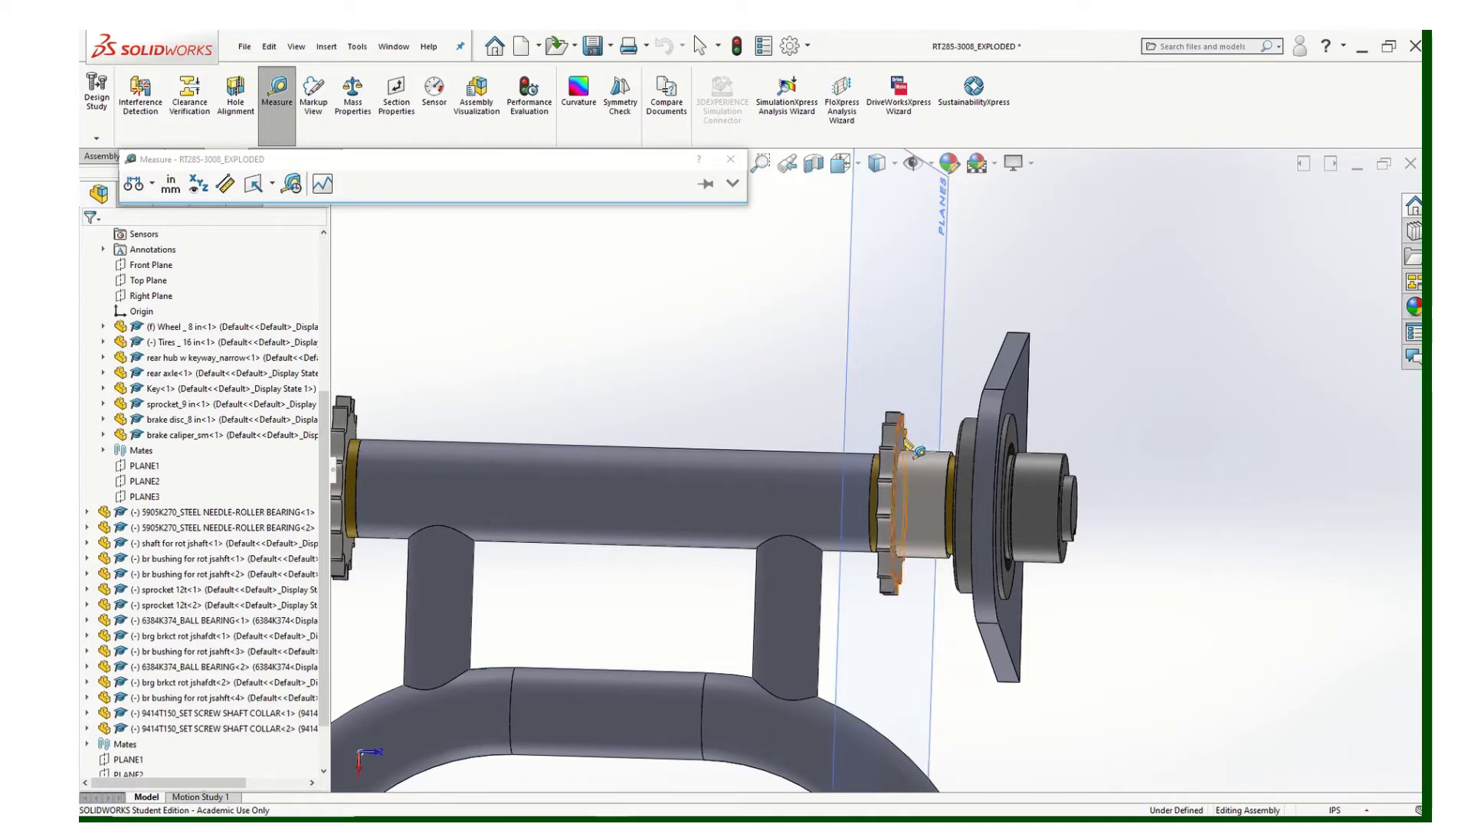
left_click(910, 444)
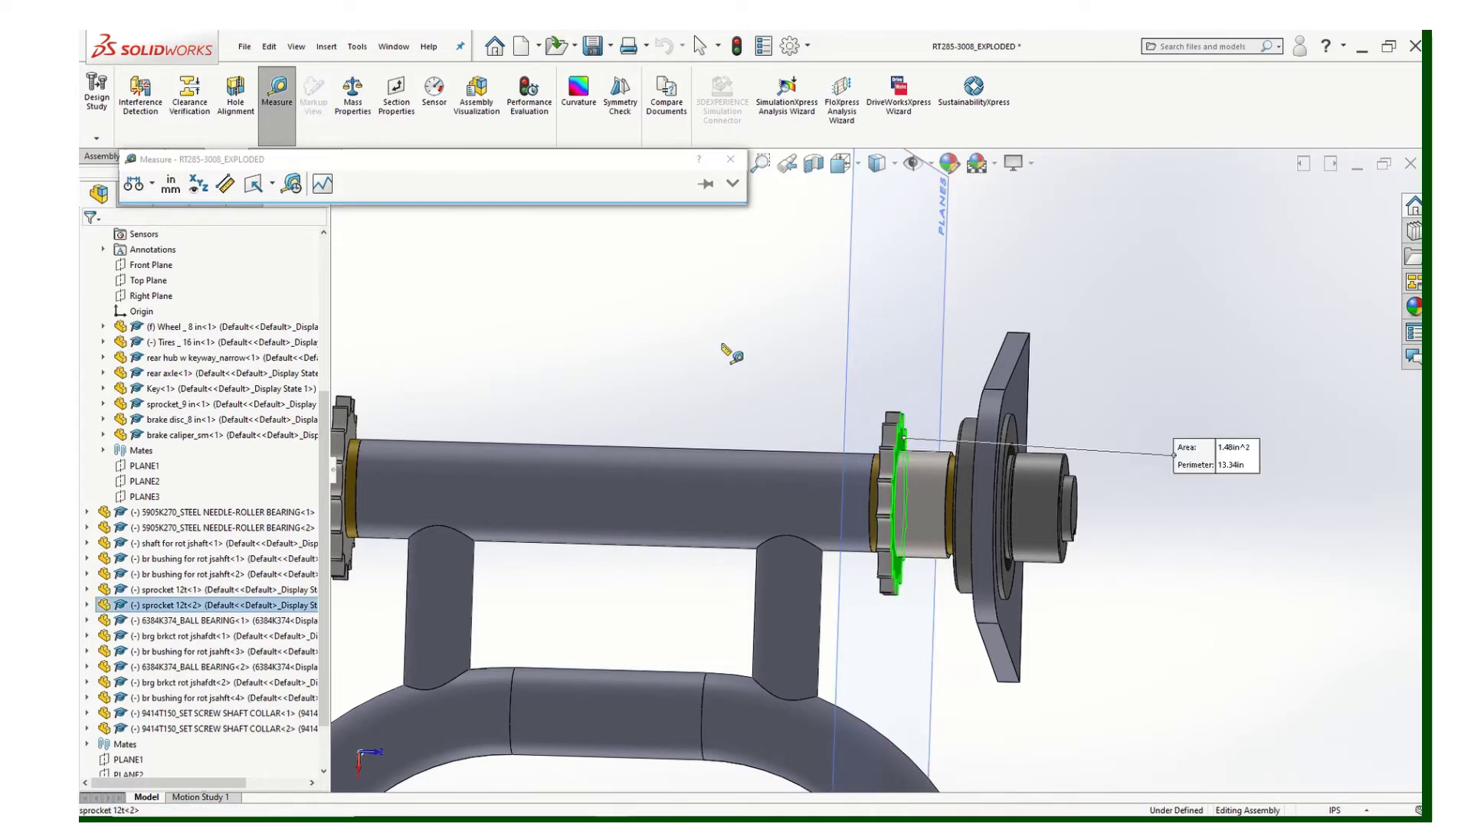
middle_click_drag(723, 350, 848, 411)
key("Escape")
Measure PLANE5 to sprocket 12t<2> (0.11in), then close the Measure dialog.
scroll(848, 418, "up", 3)
left_click(277, 92)
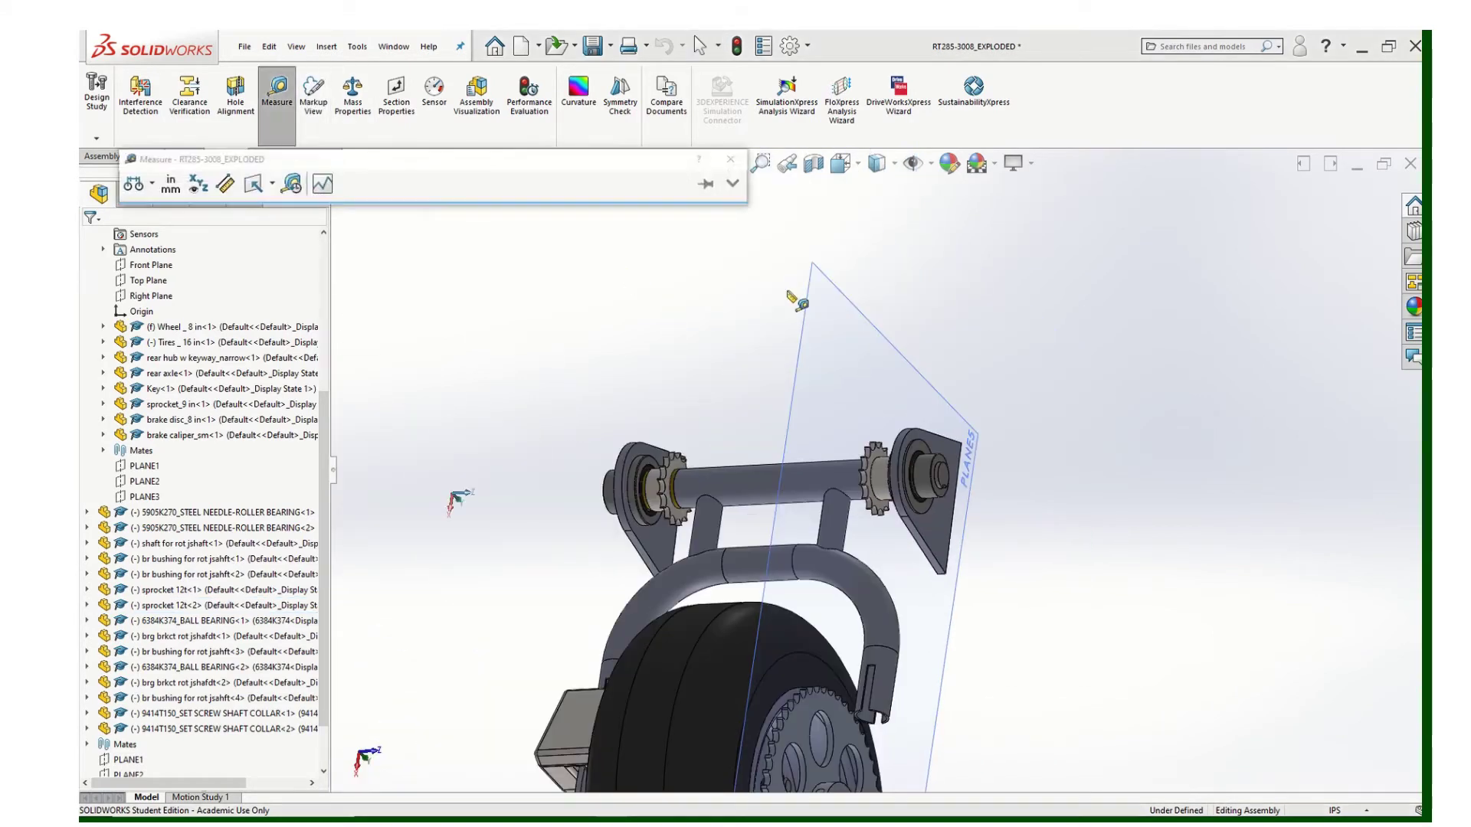
left_click(873, 327)
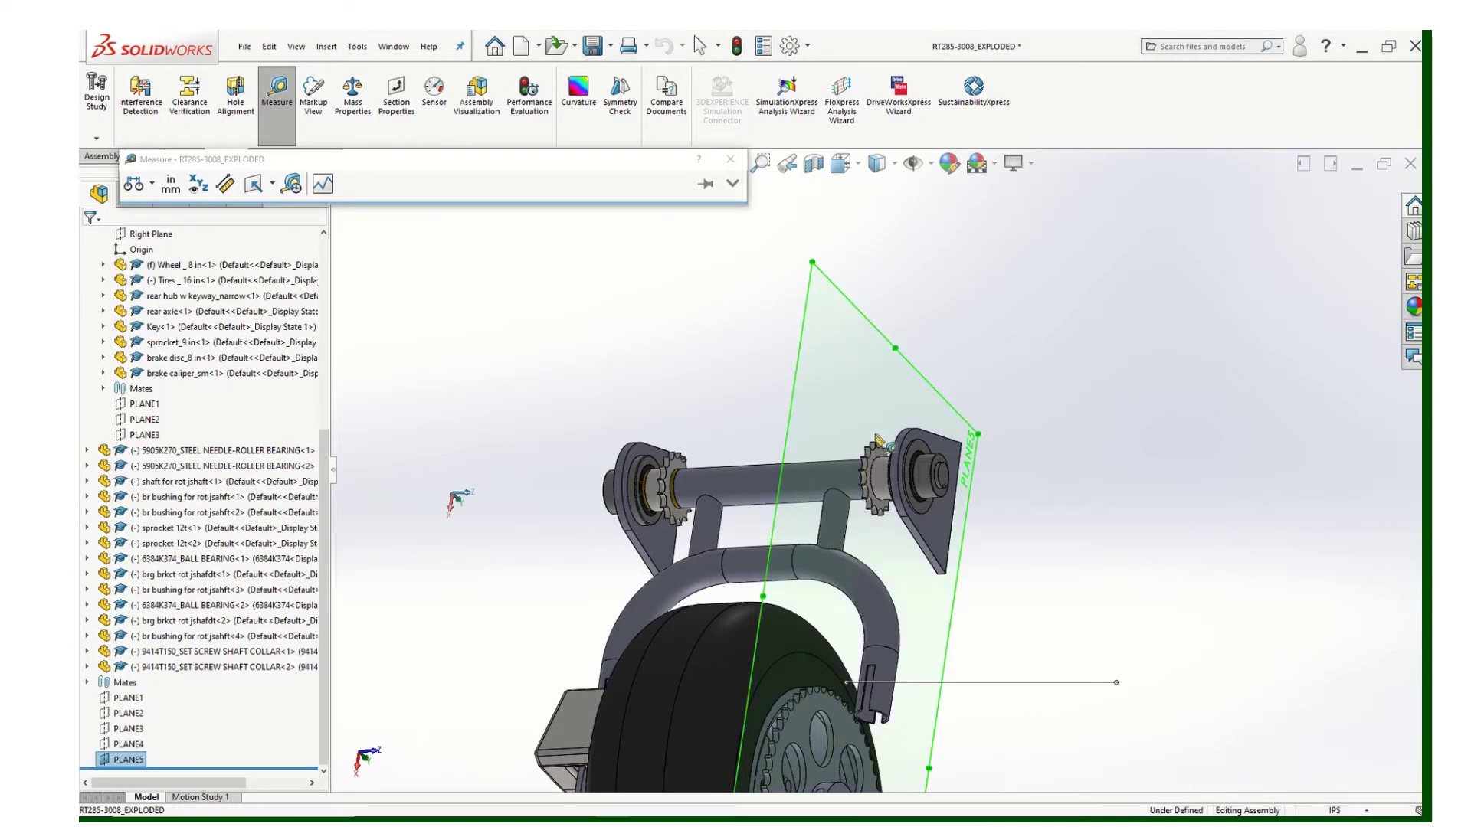
left_click(890, 465)
middle_click_drag(651, 387, 677, 319)
scroll(888, 472, "up", 3)
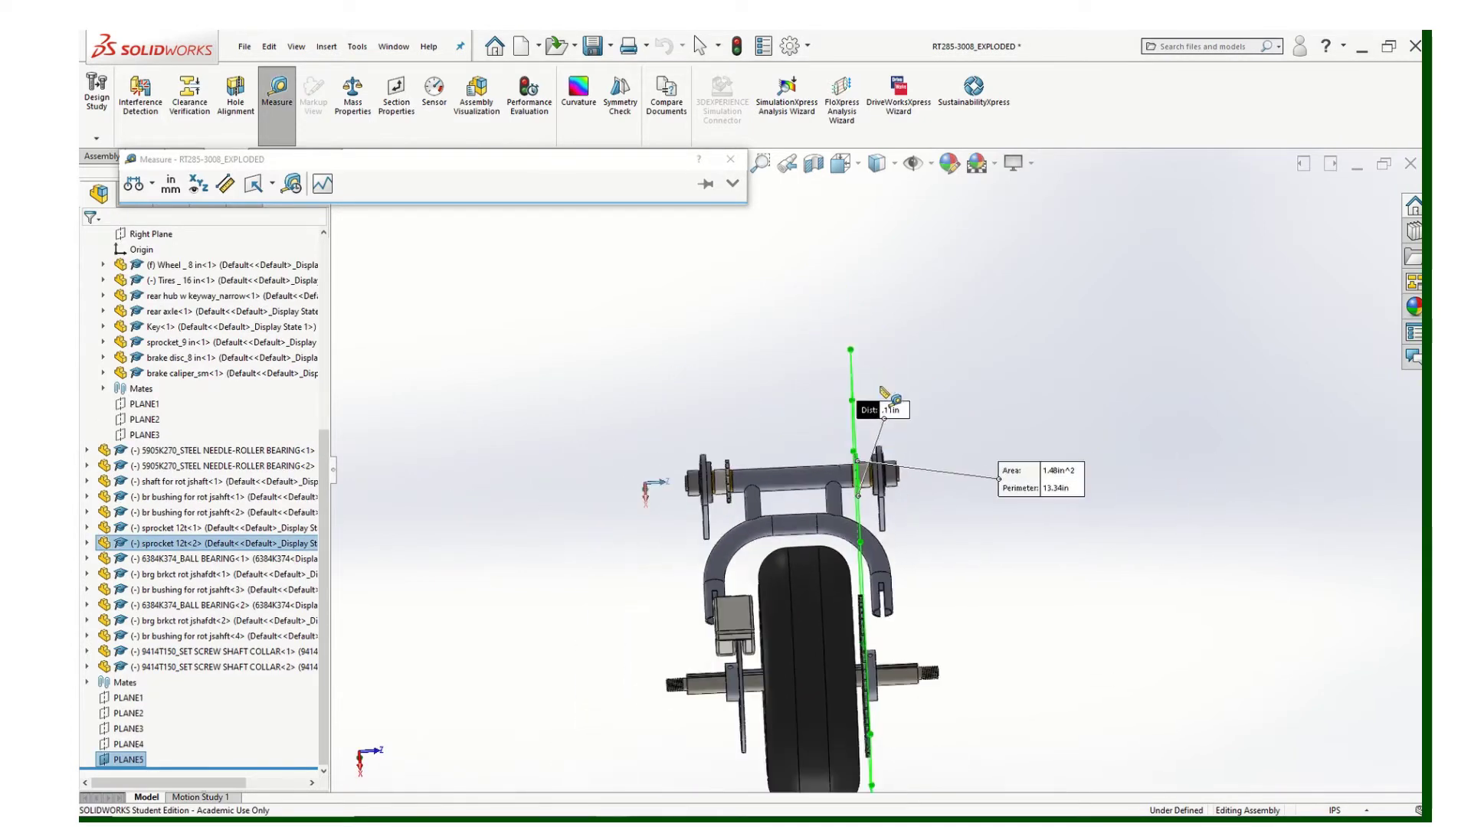
scroll(906, 476, "down", 8)
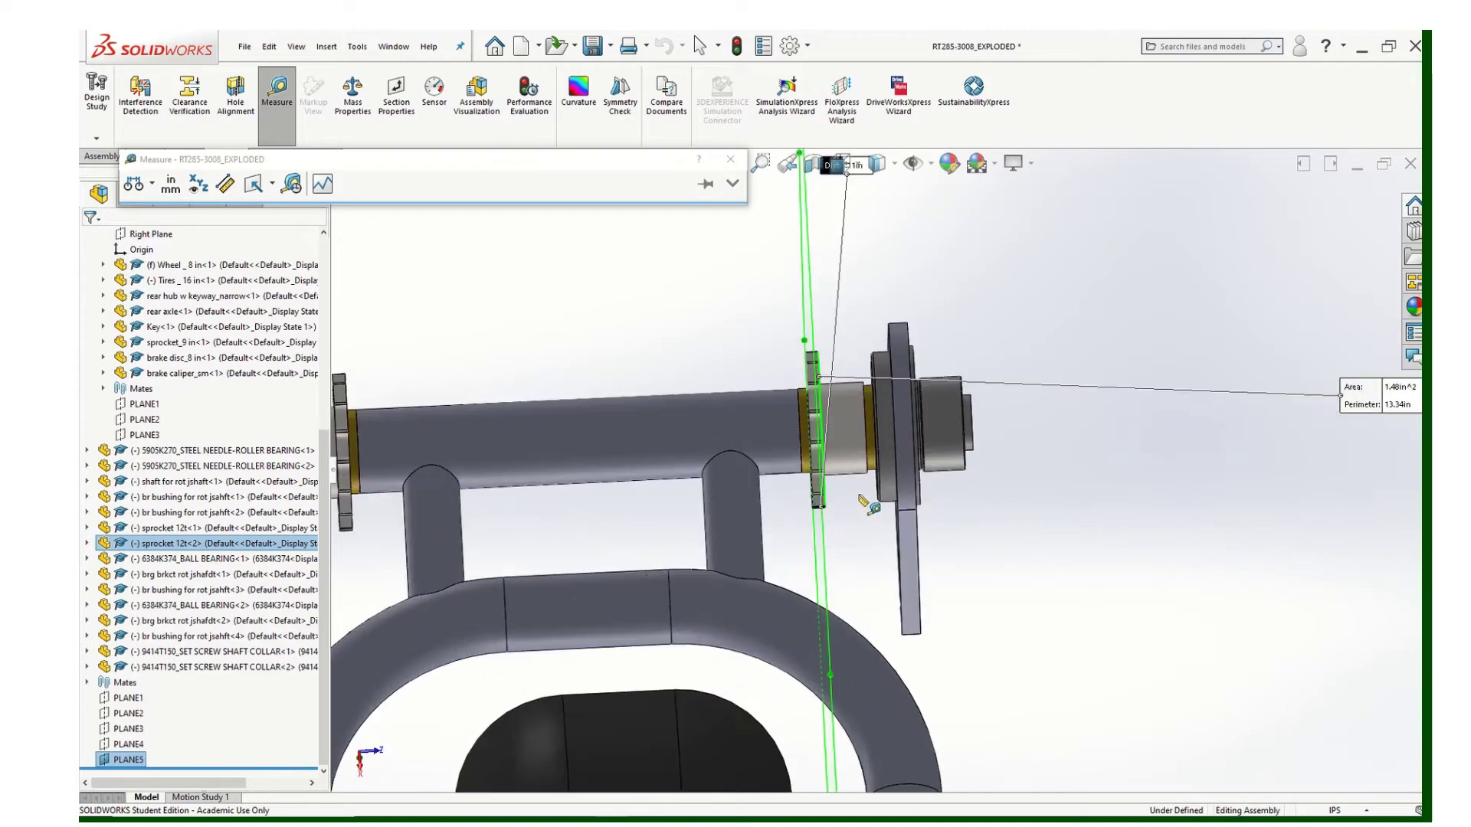
scroll(823, 524, "down", 2)
scroll(804, 509, "up", 10)
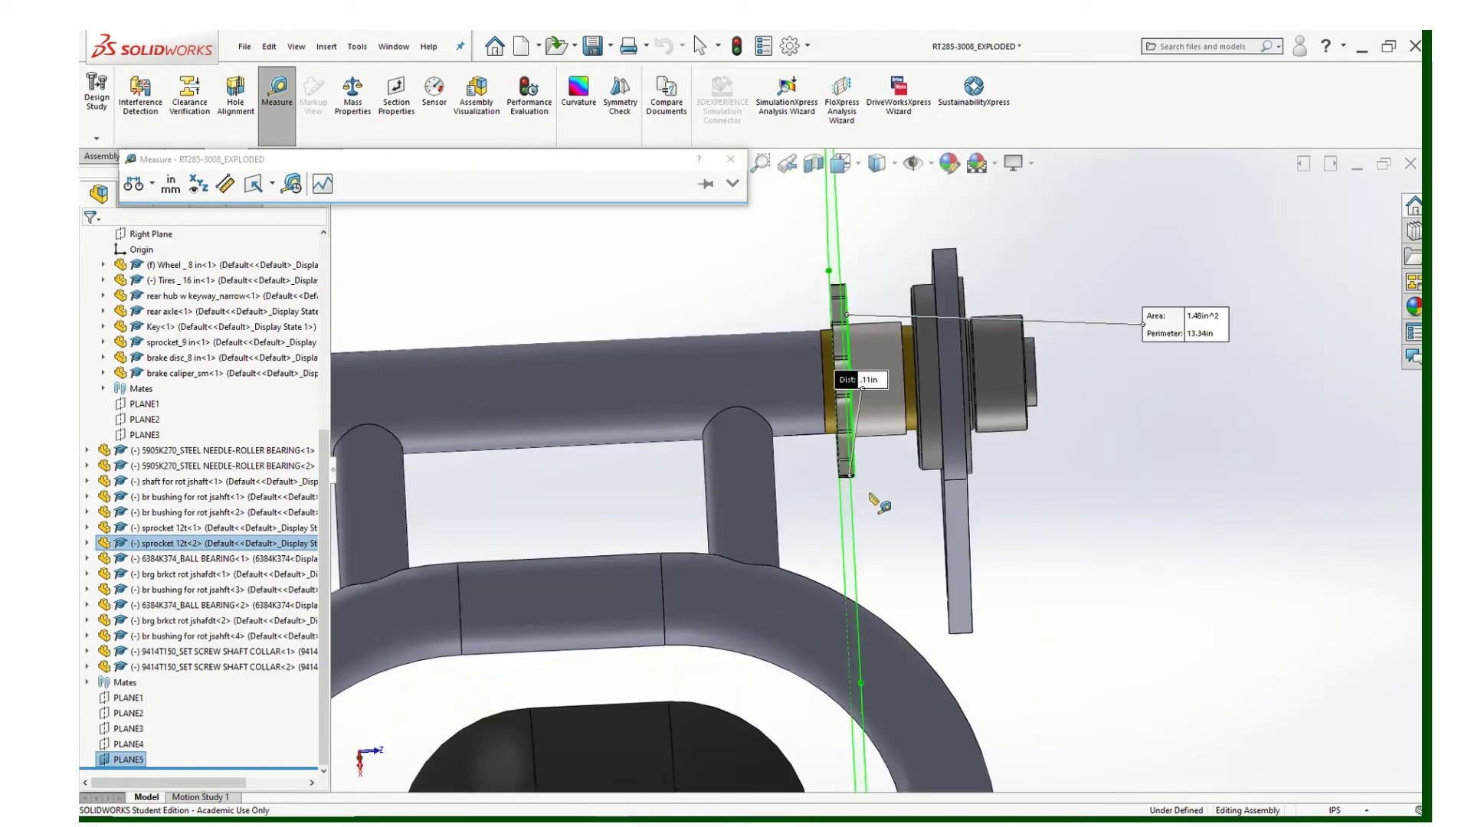
scroll(892, 480, "down", 5)
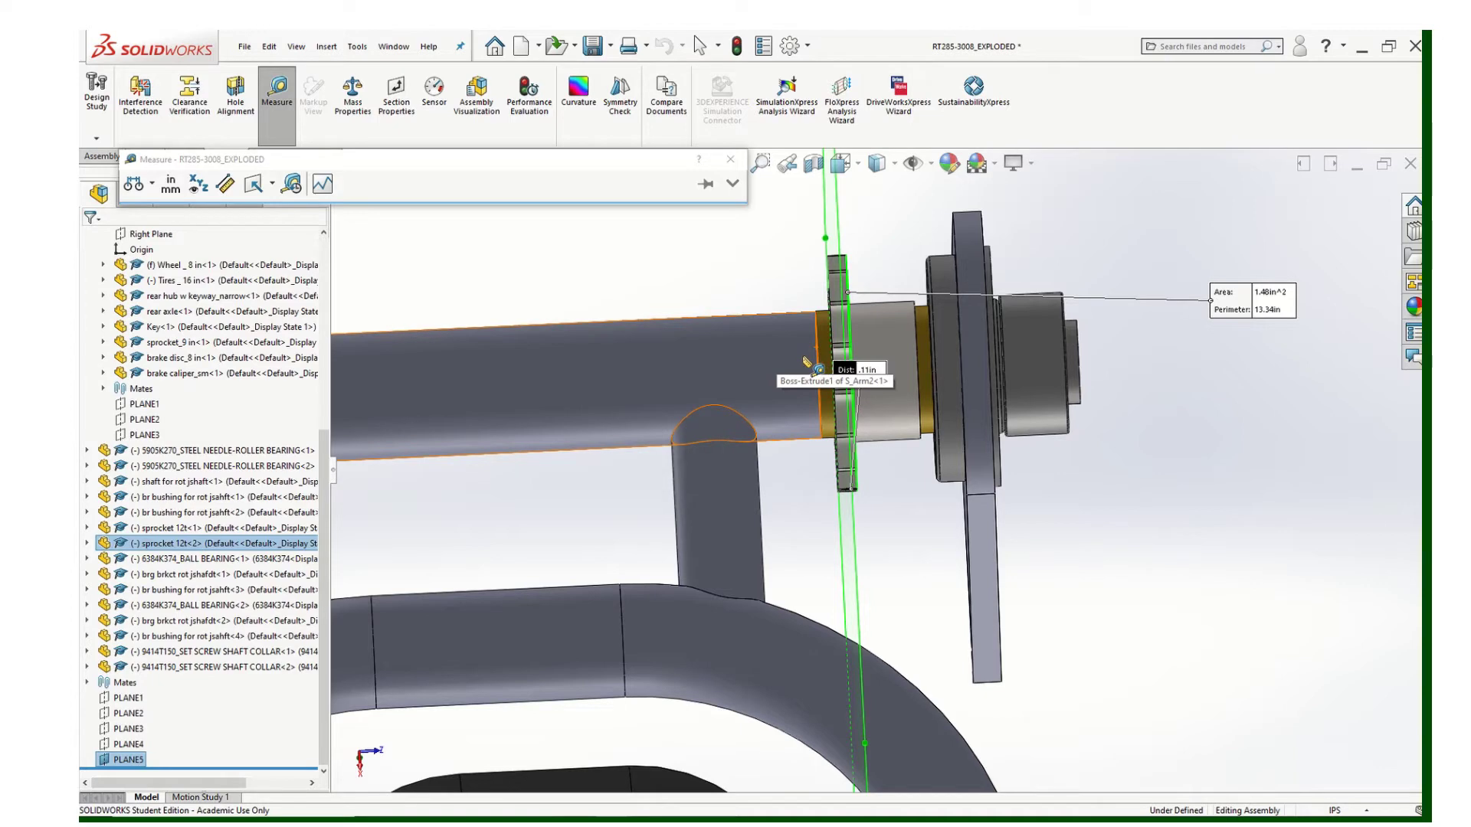
scroll(809, 364, "up", 5)
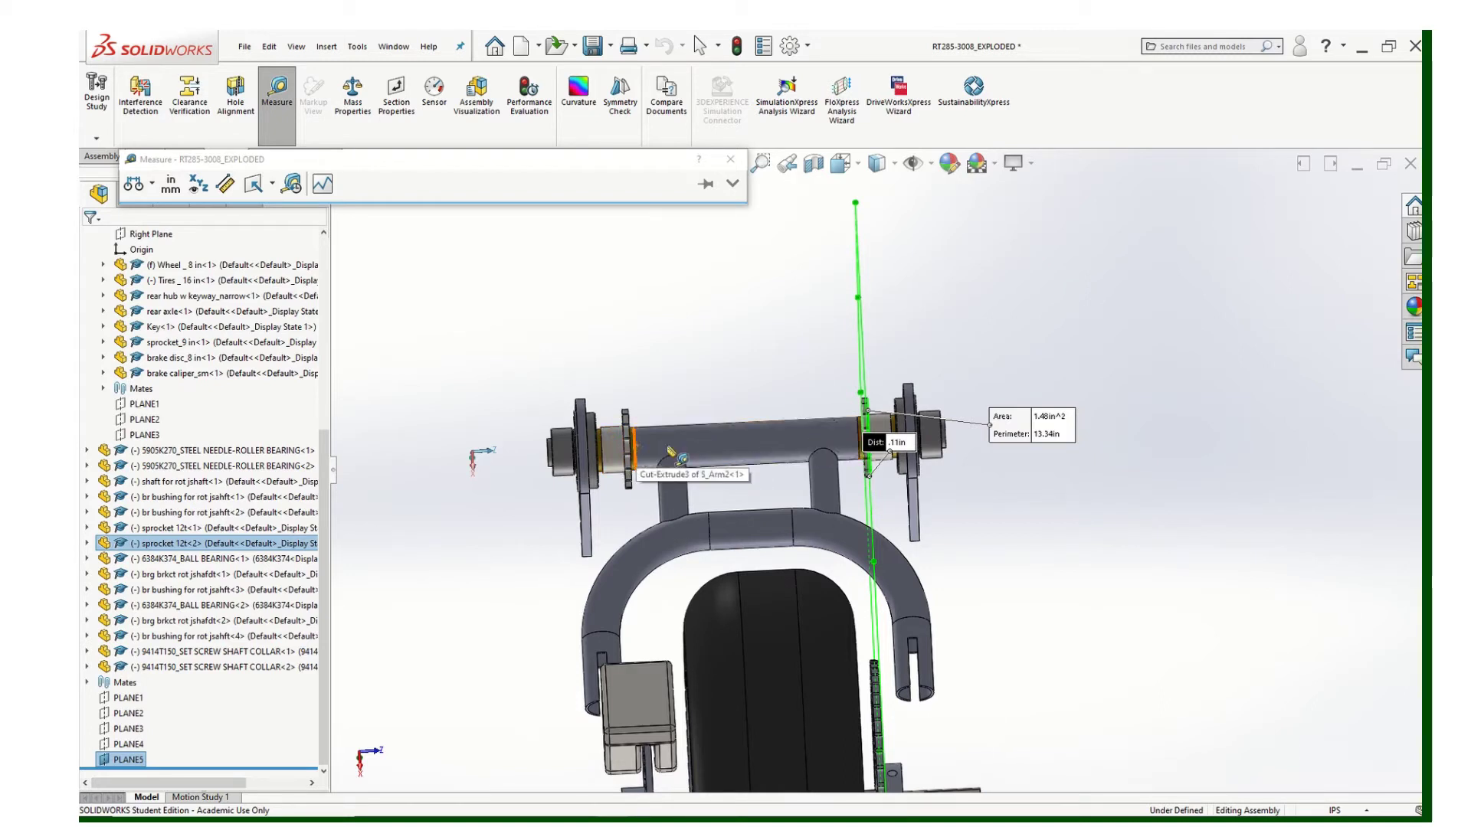
left_click(731, 159)
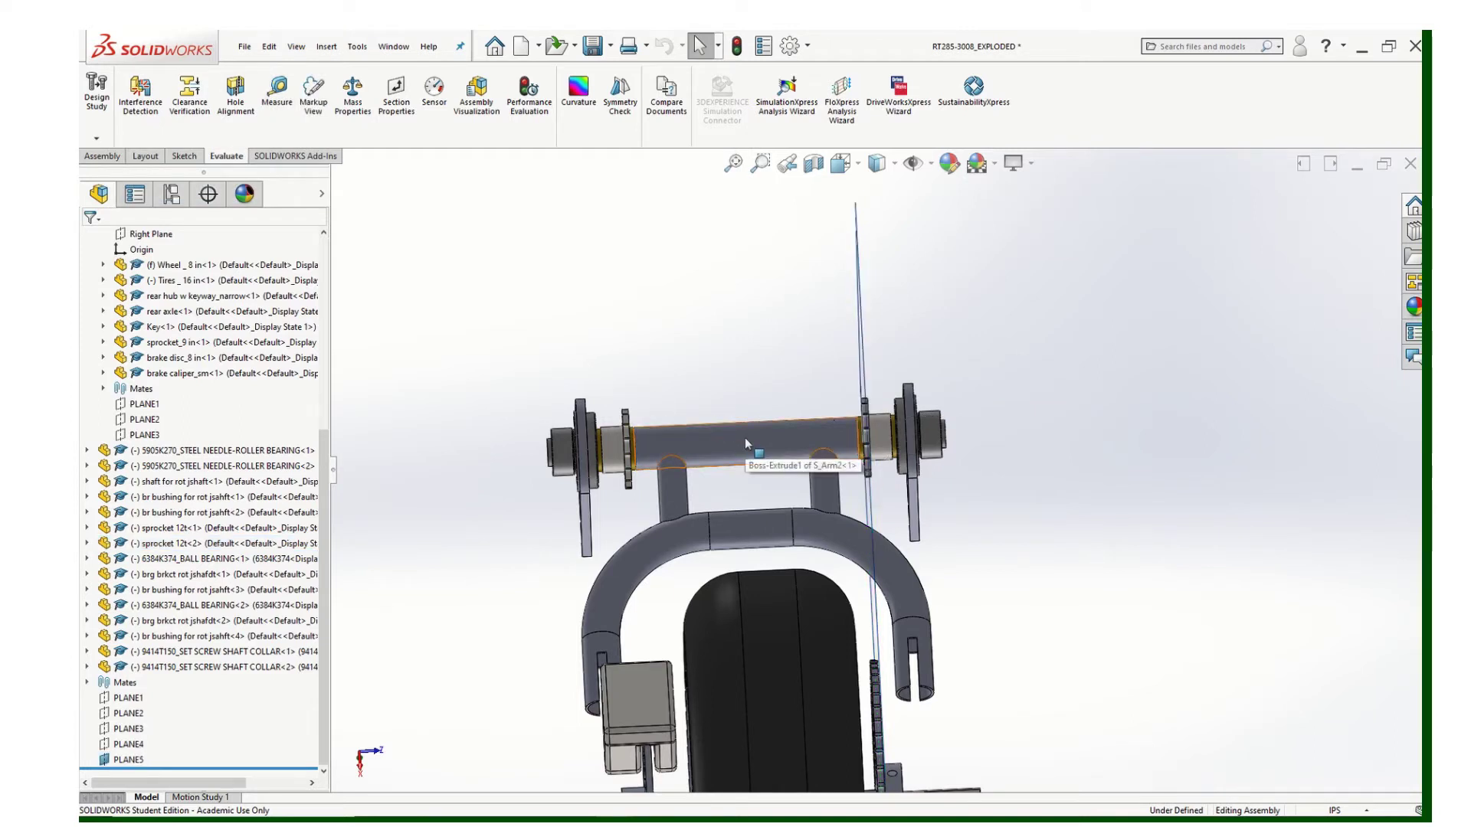
scroll(745, 438, "up", 2)
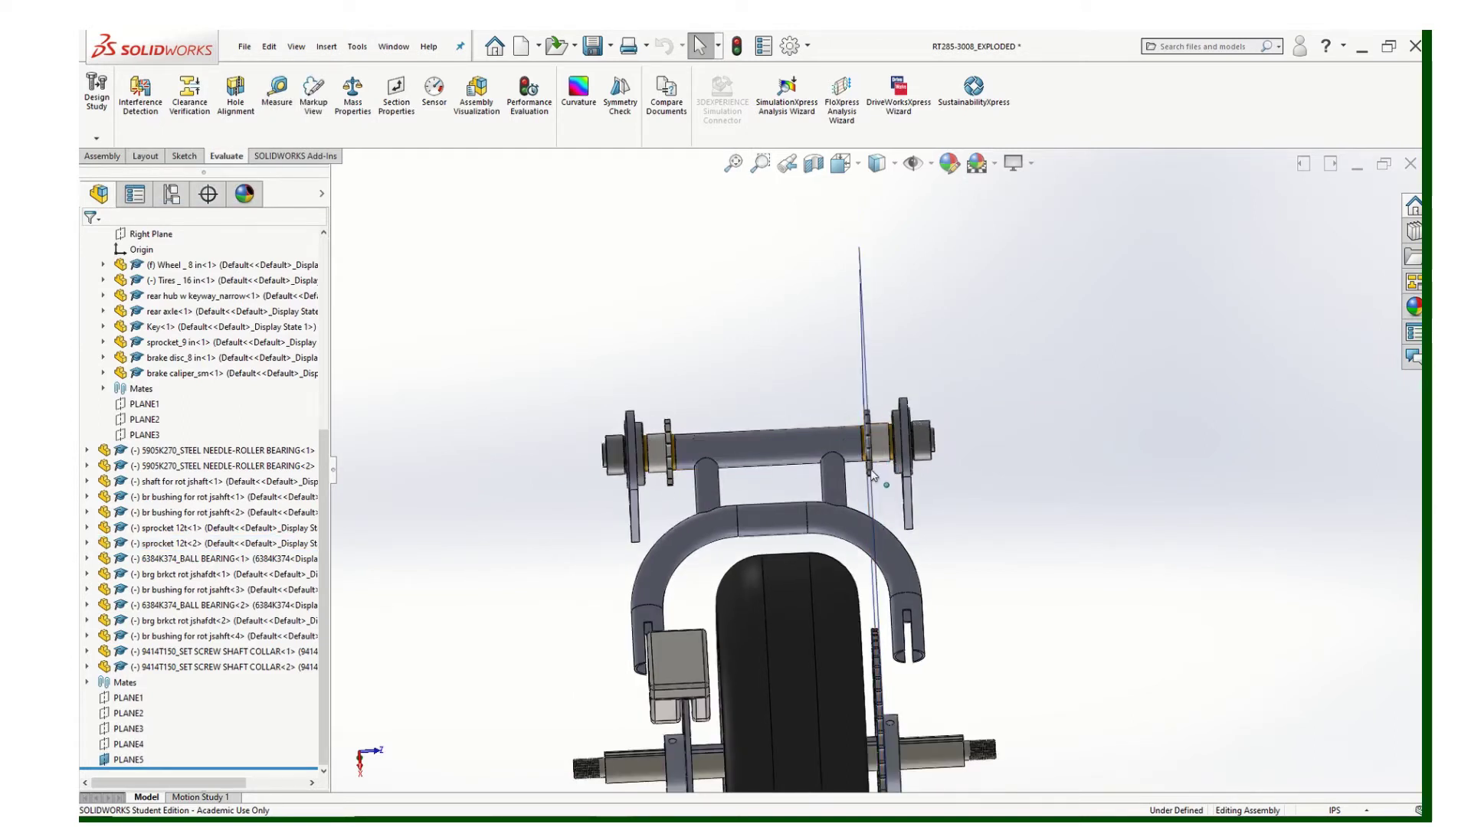
scroll(871, 463, "down", 4)
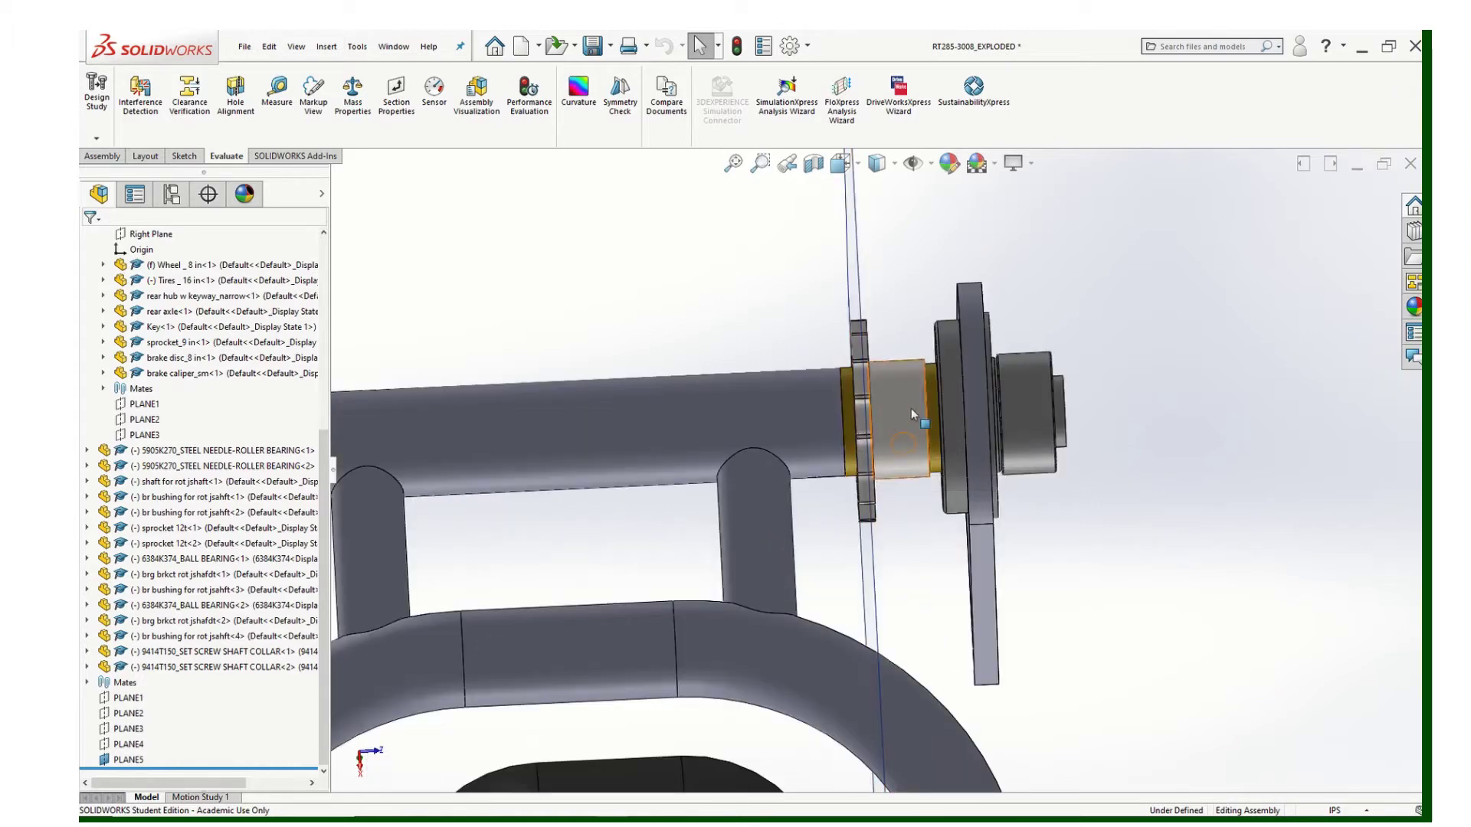
scroll(900, 460, "up", 3)
scroll(898, 464, "down", 4)
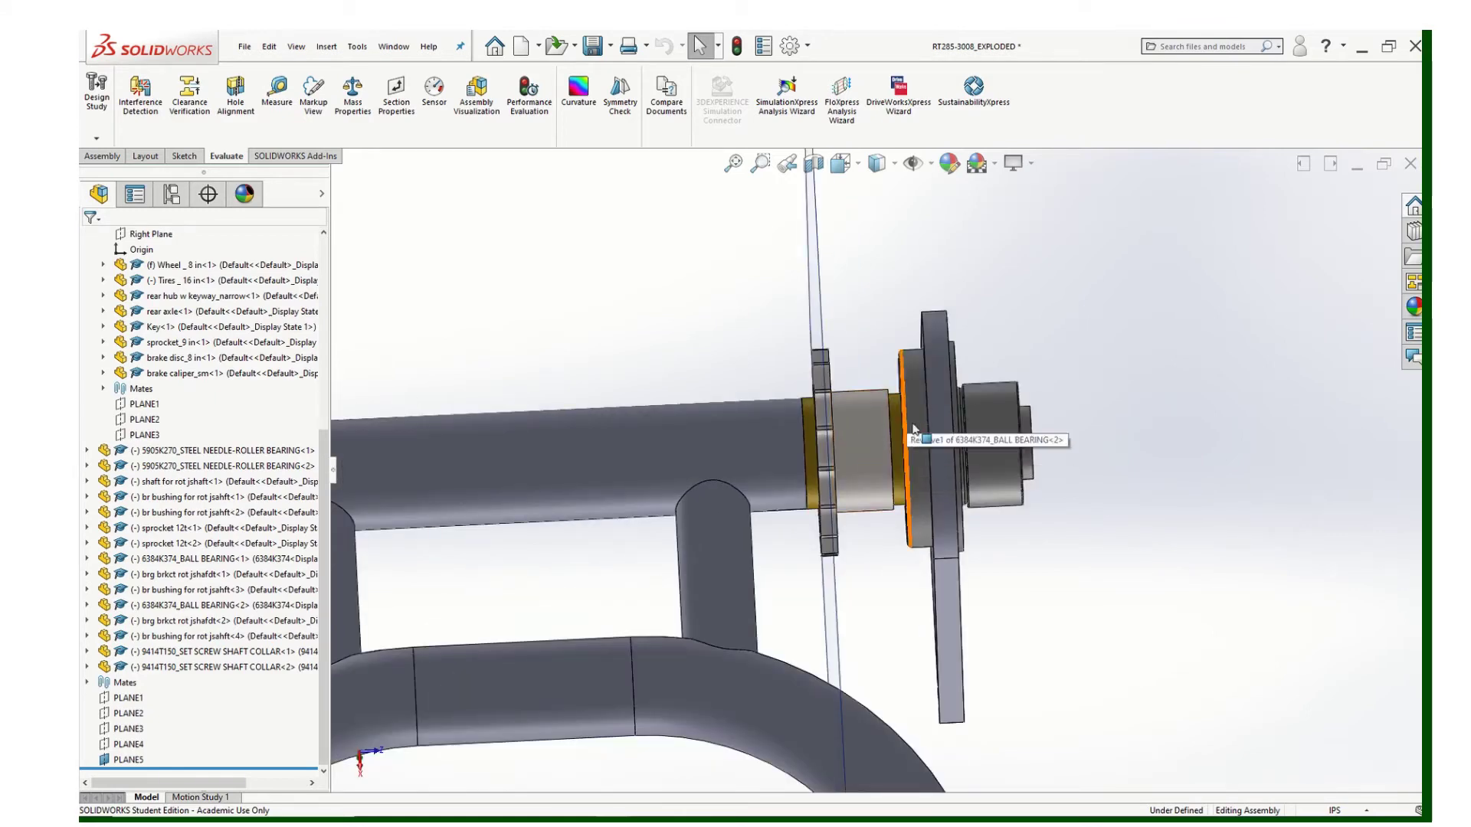
scroll(903, 469, "up", 3)
middle_click_drag(672, 397, 751, 522)
scroll(651, 438, "up", 4)
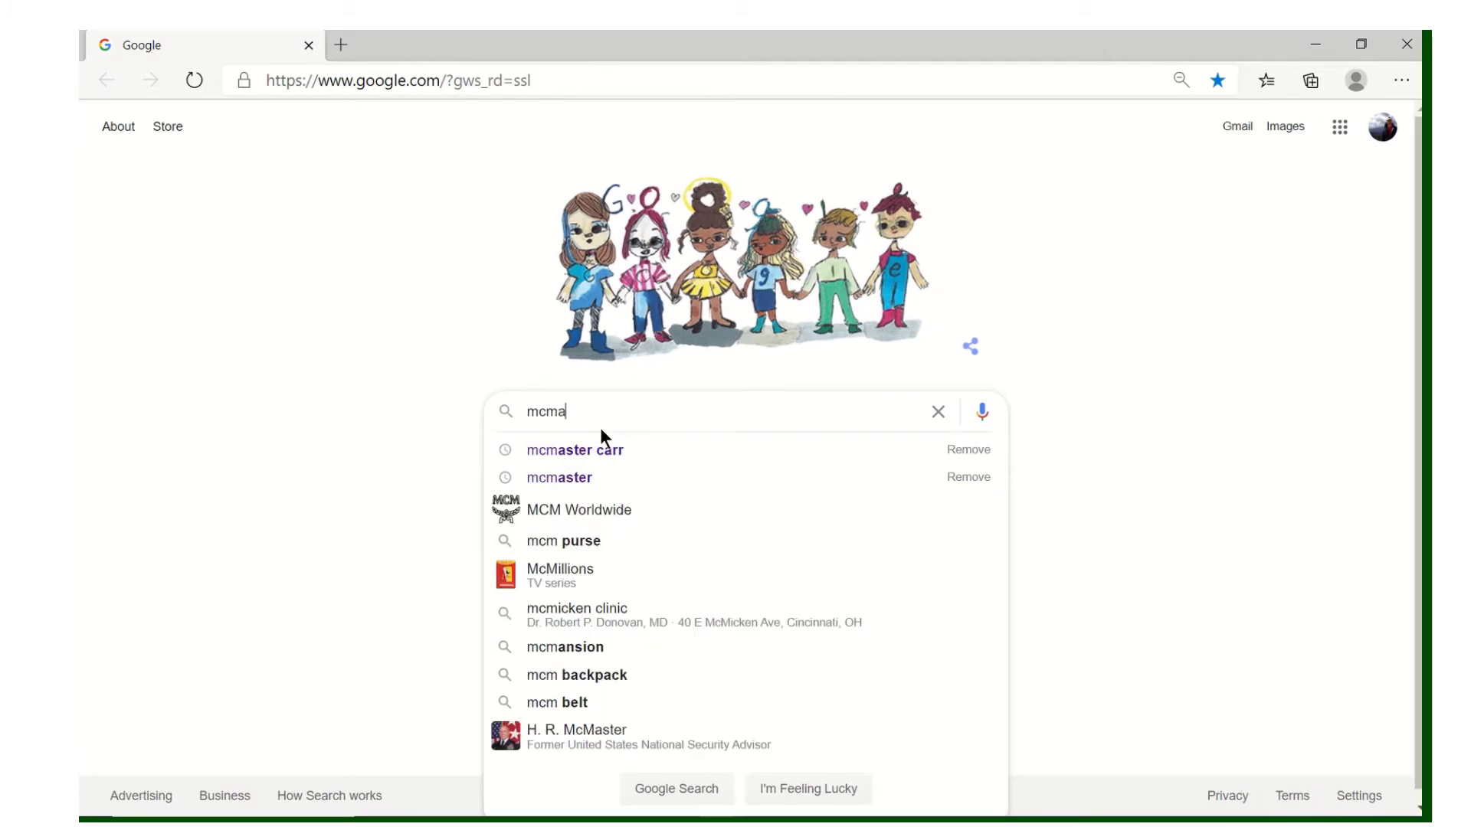
Open the McMaster-Carr website and search for 'bearing'.
left_click(588, 451)
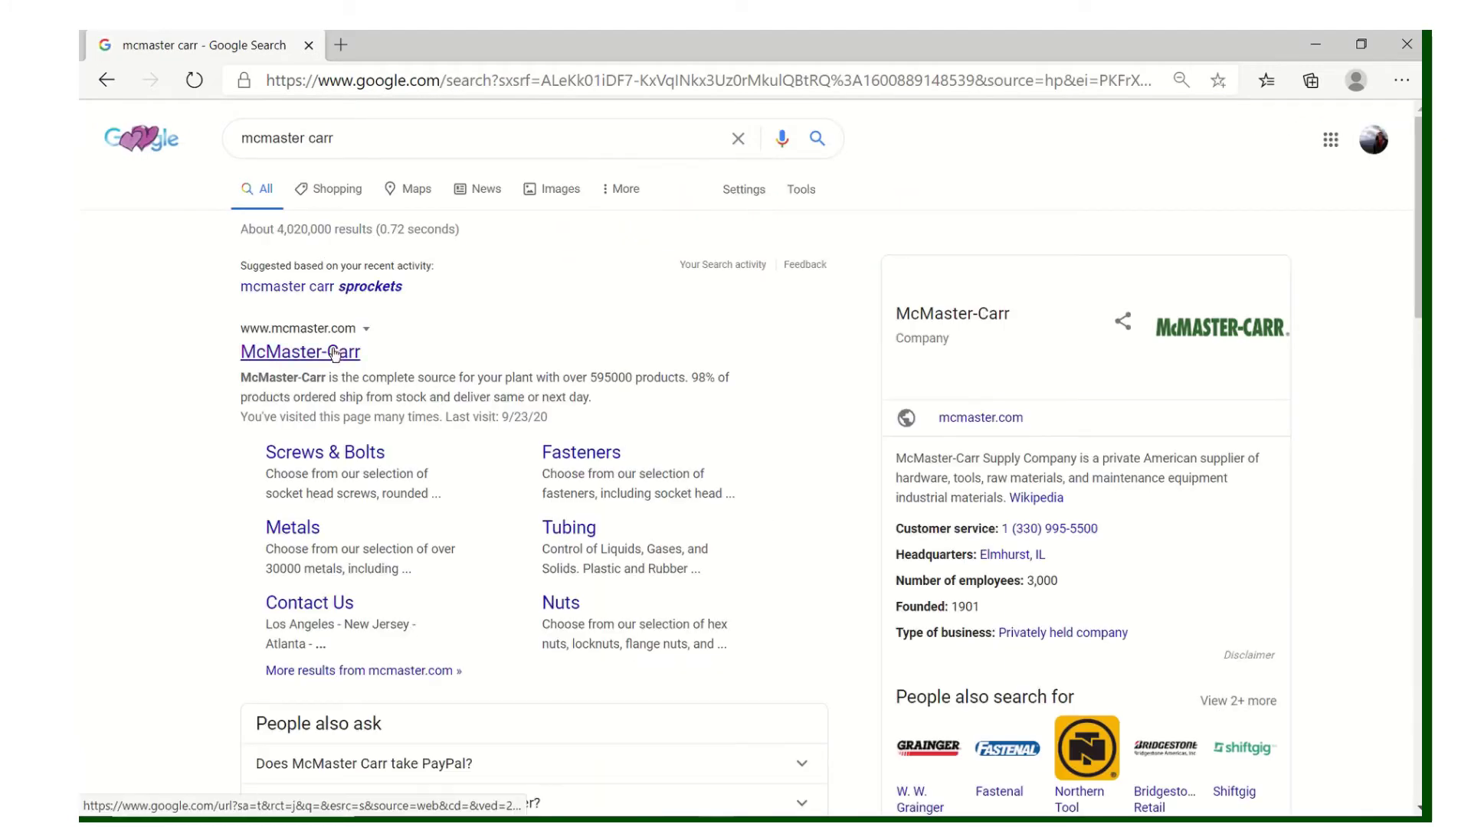
left_click(337, 352)
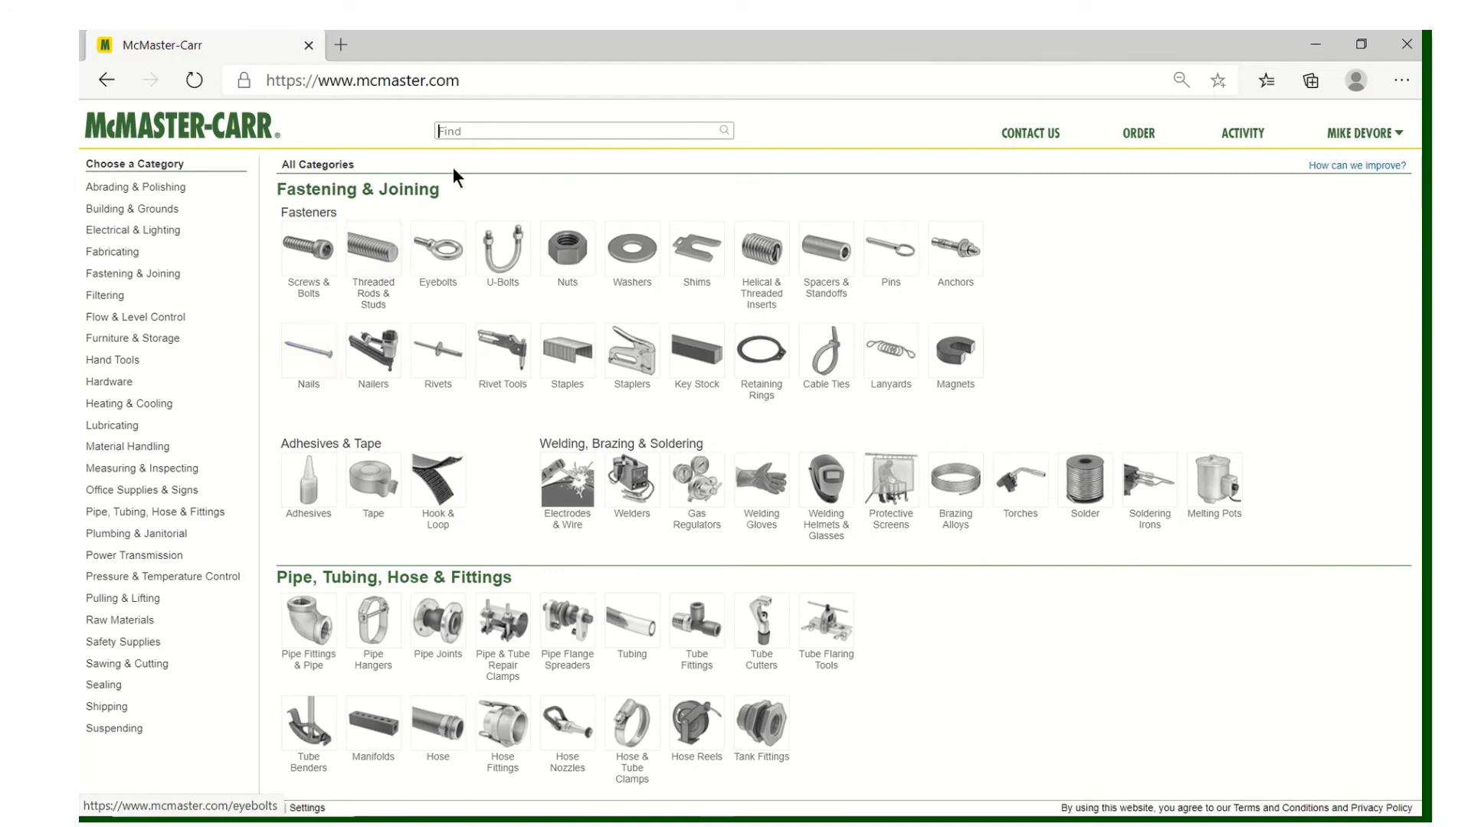
type("bearoin")
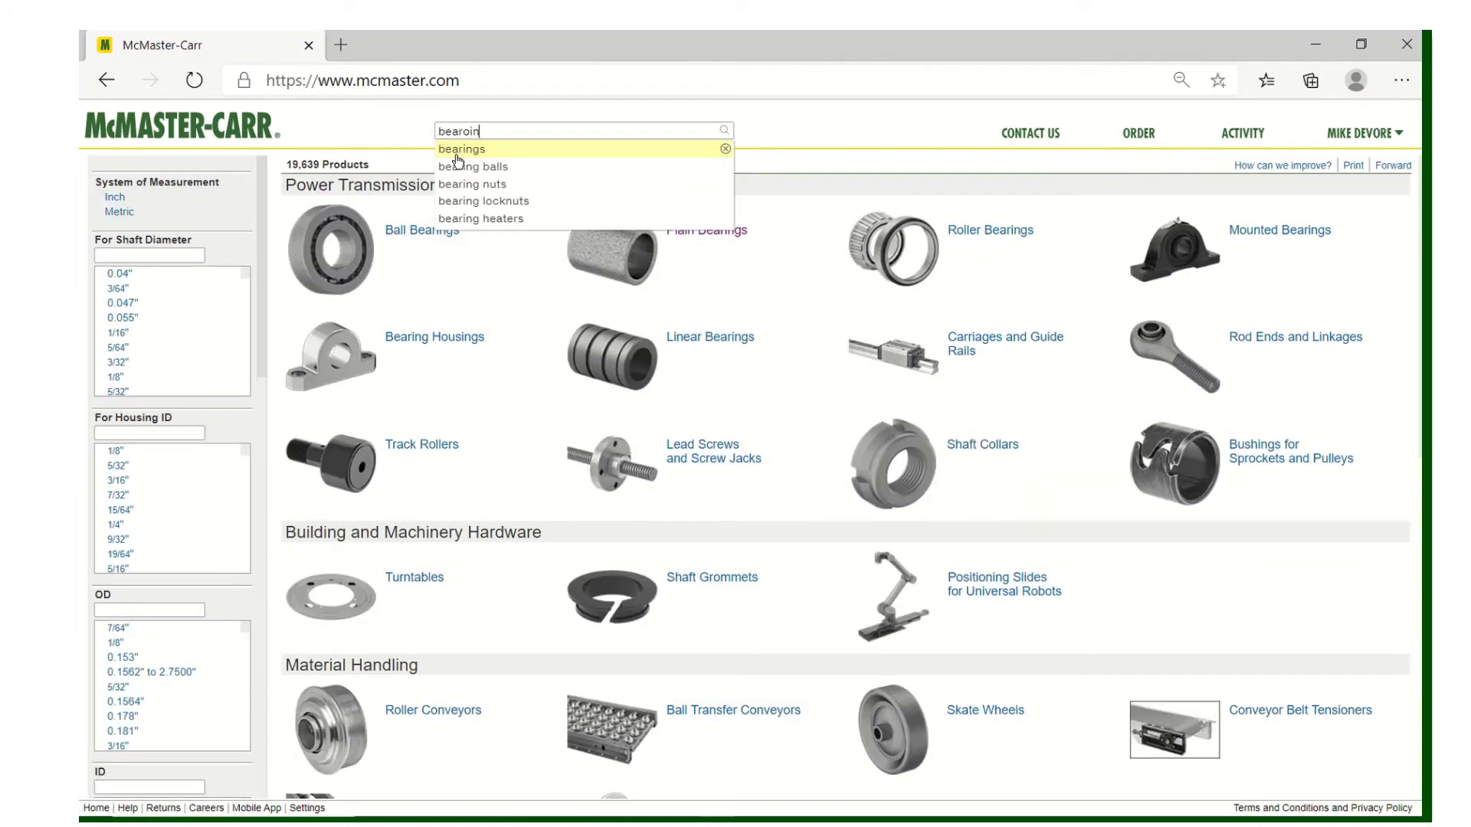
key("BackSpace")
key("BackSpace")
type("ing")
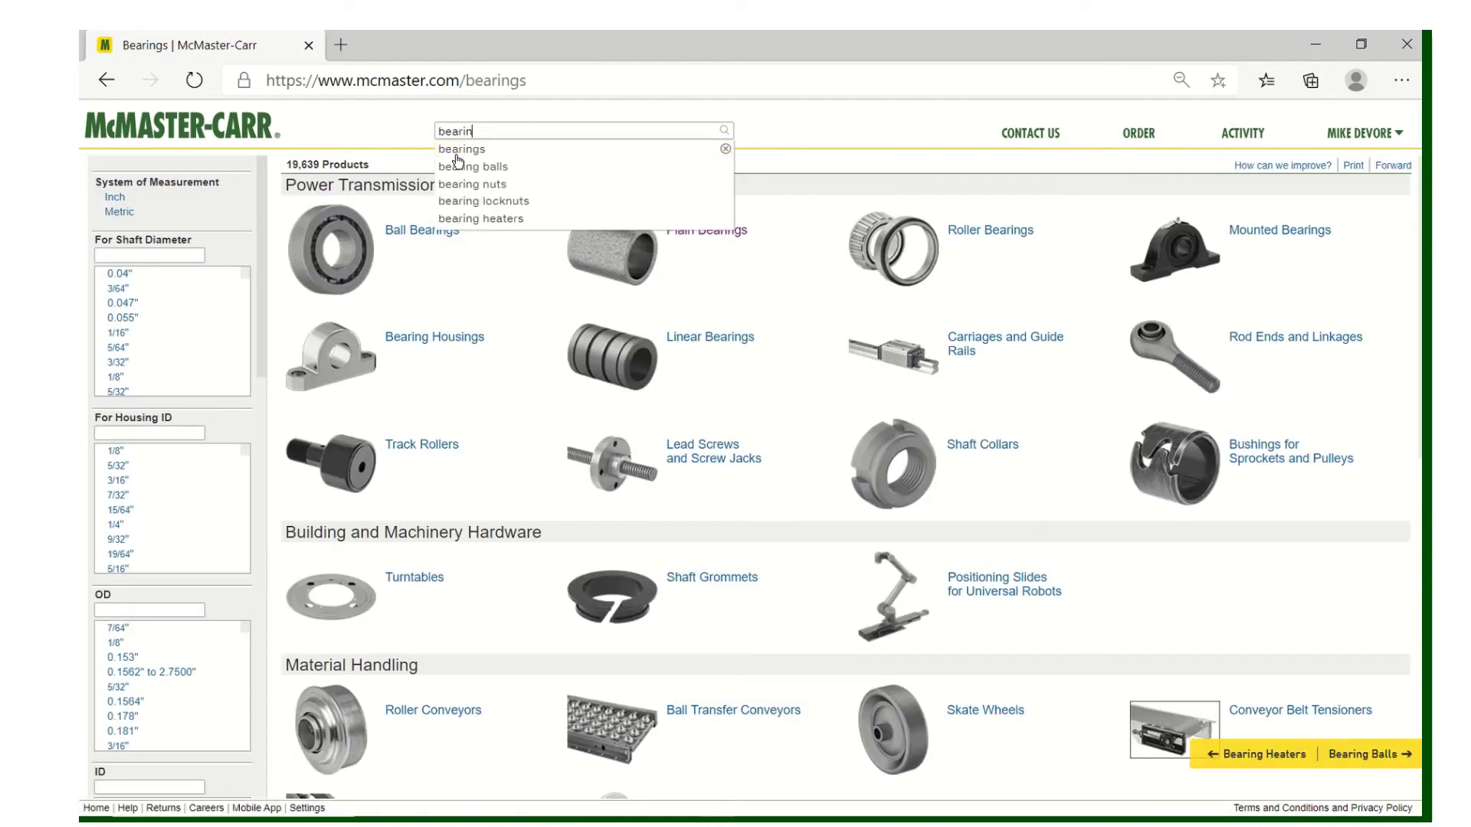
key("Return")
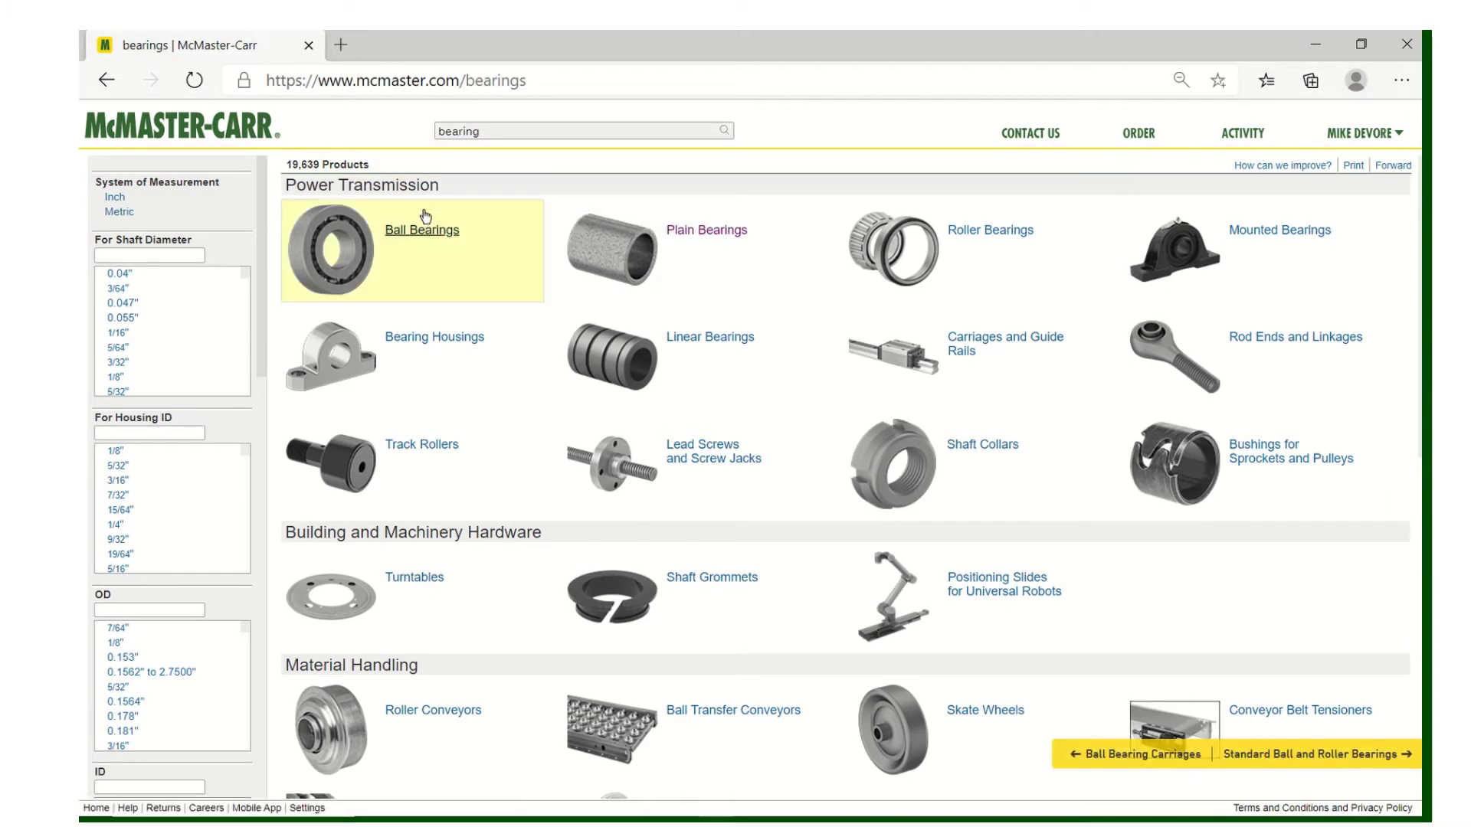
Go to Ball Bearings, then the Flanged Ball Bearings product table.
left_click(420, 242)
scroll(416, 333, "down", 10)
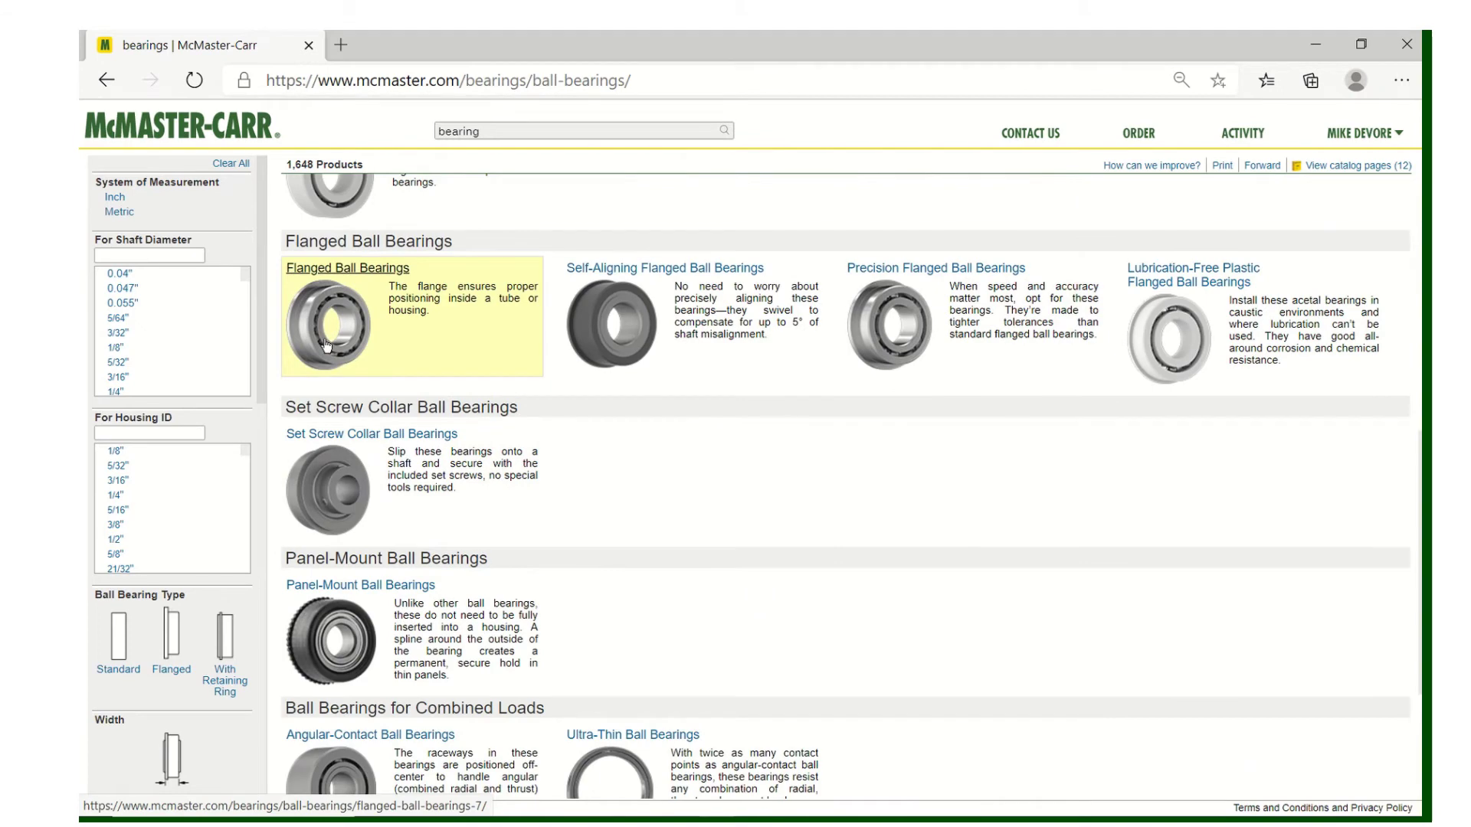
scroll(314, 303, "up", 1)
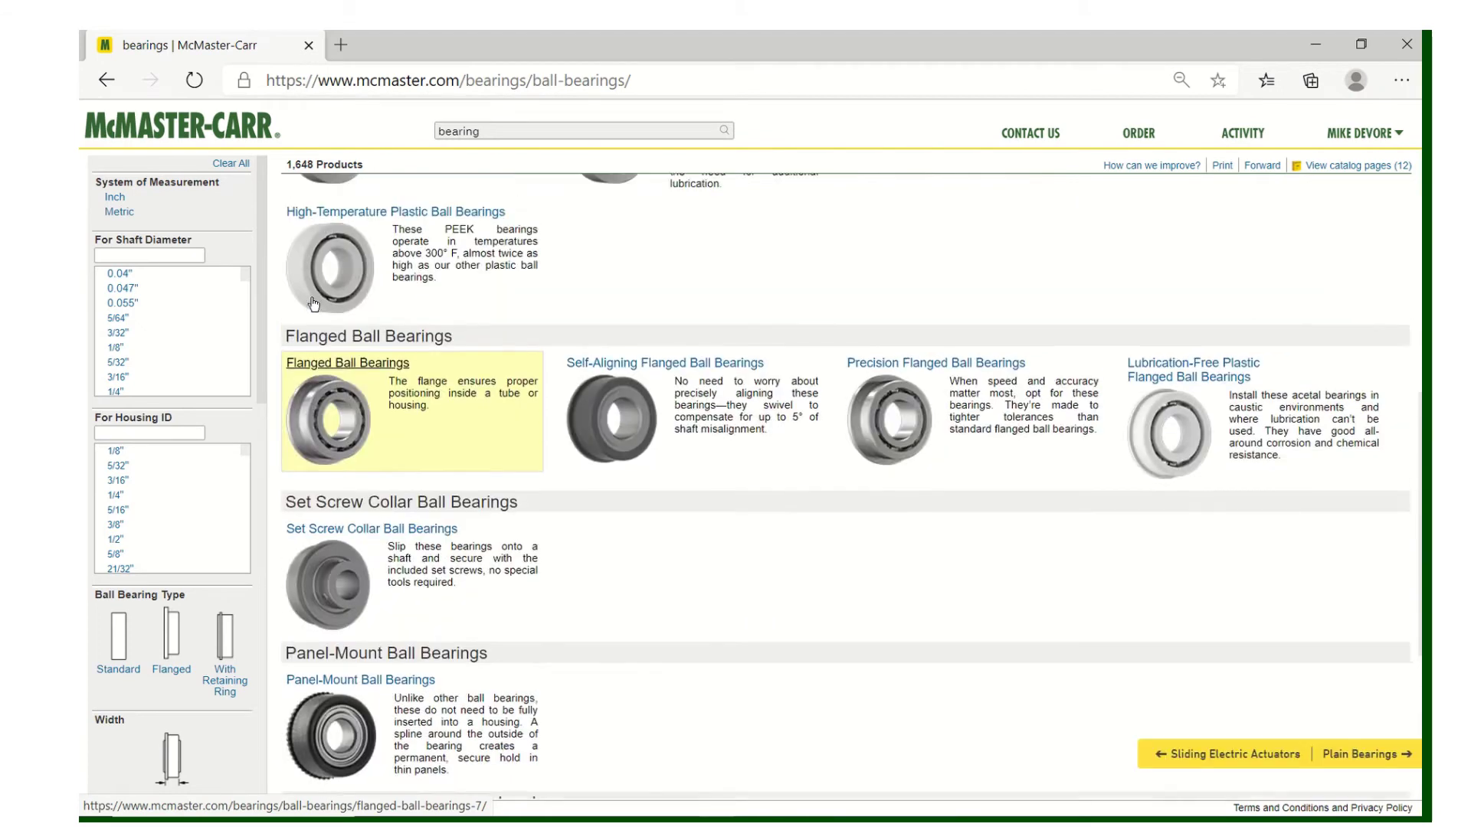
left_click(325, 365)
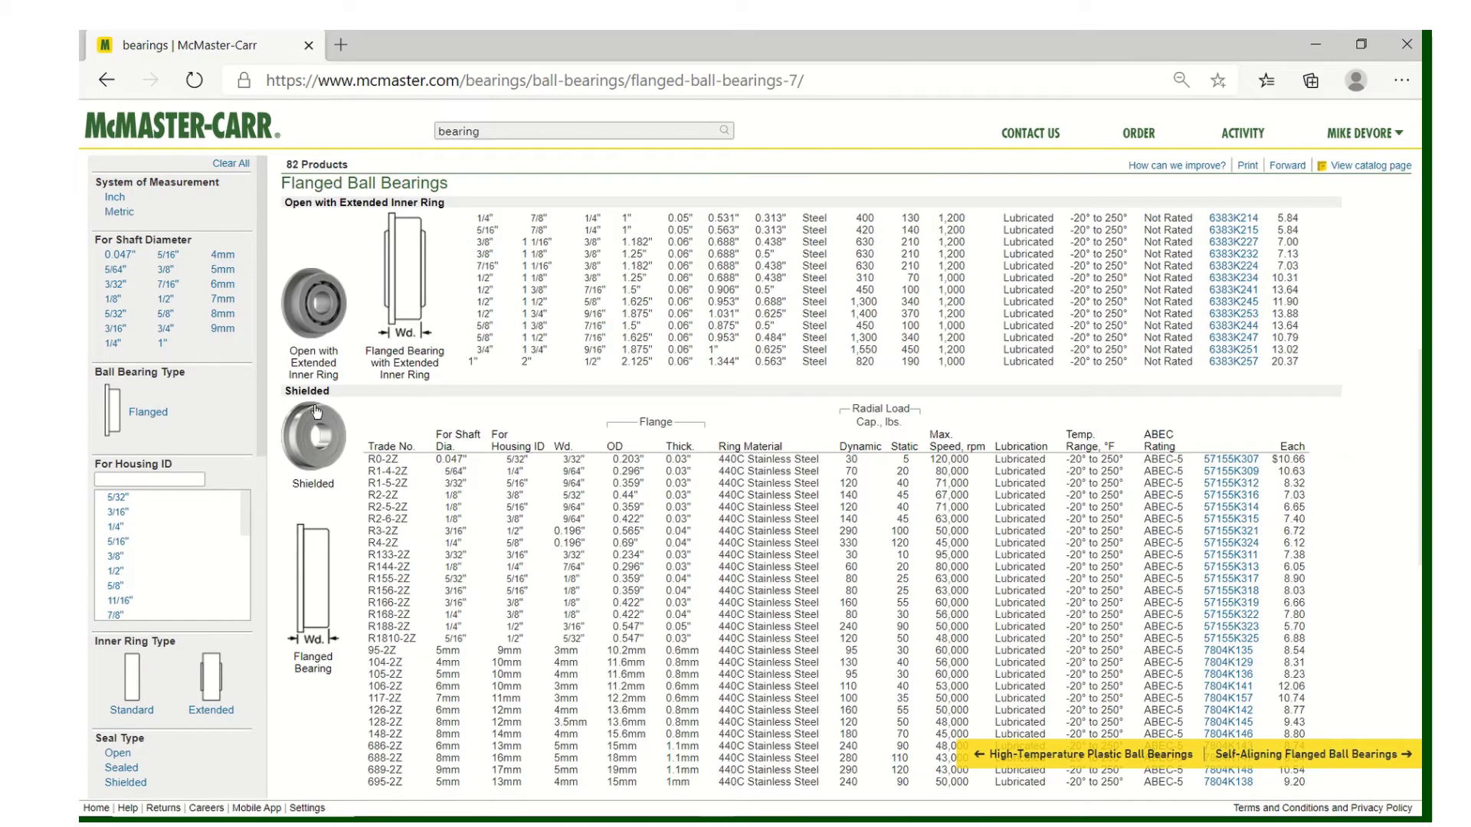
Find the sealed extended-inner-ring bearings and open part 6384K374's product detail page.
mouse_move(294, 423)
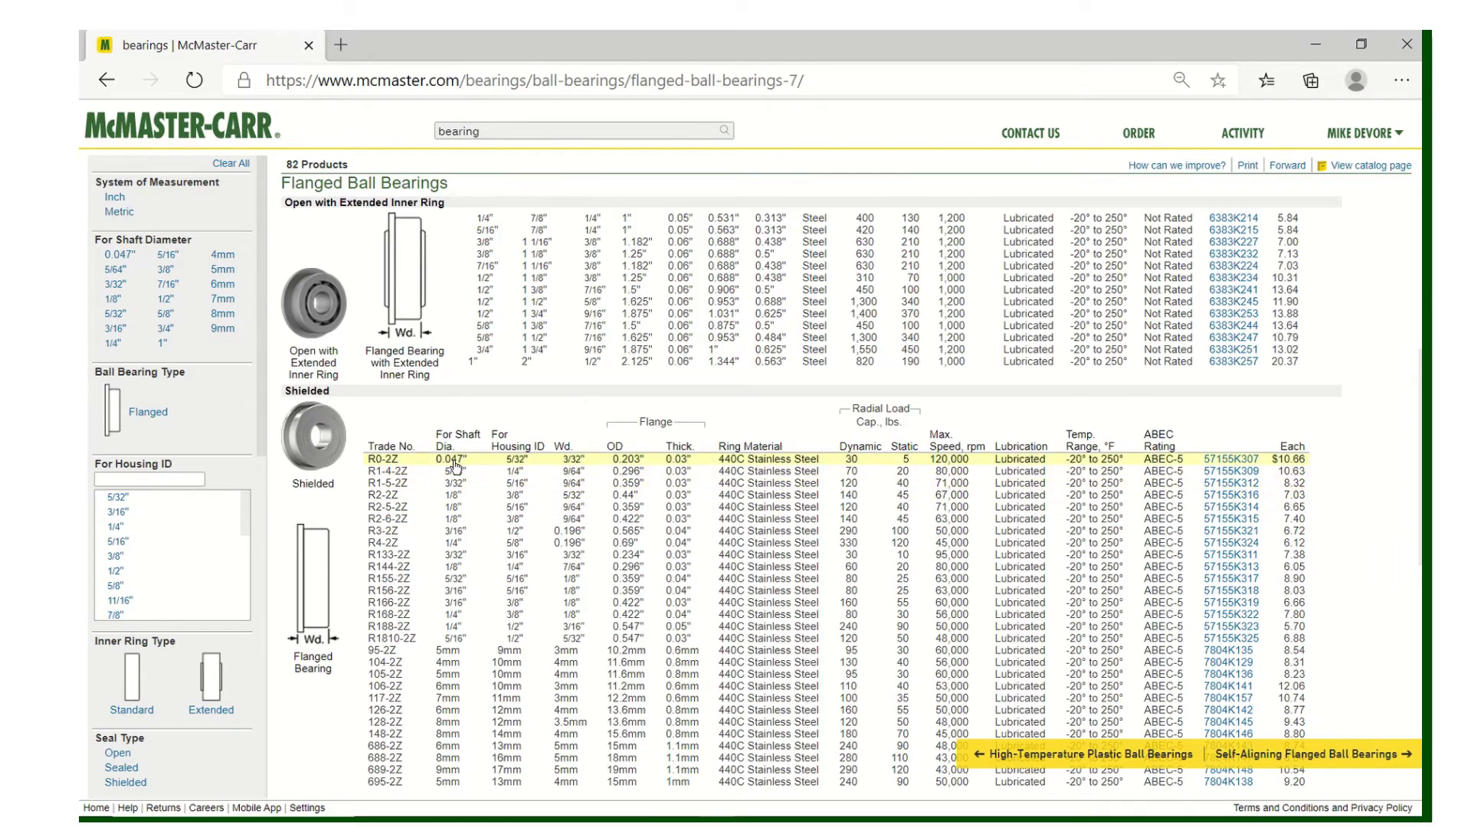
scroll(457, 467, "down", 5)
scroll(457, 452, "down", 3)
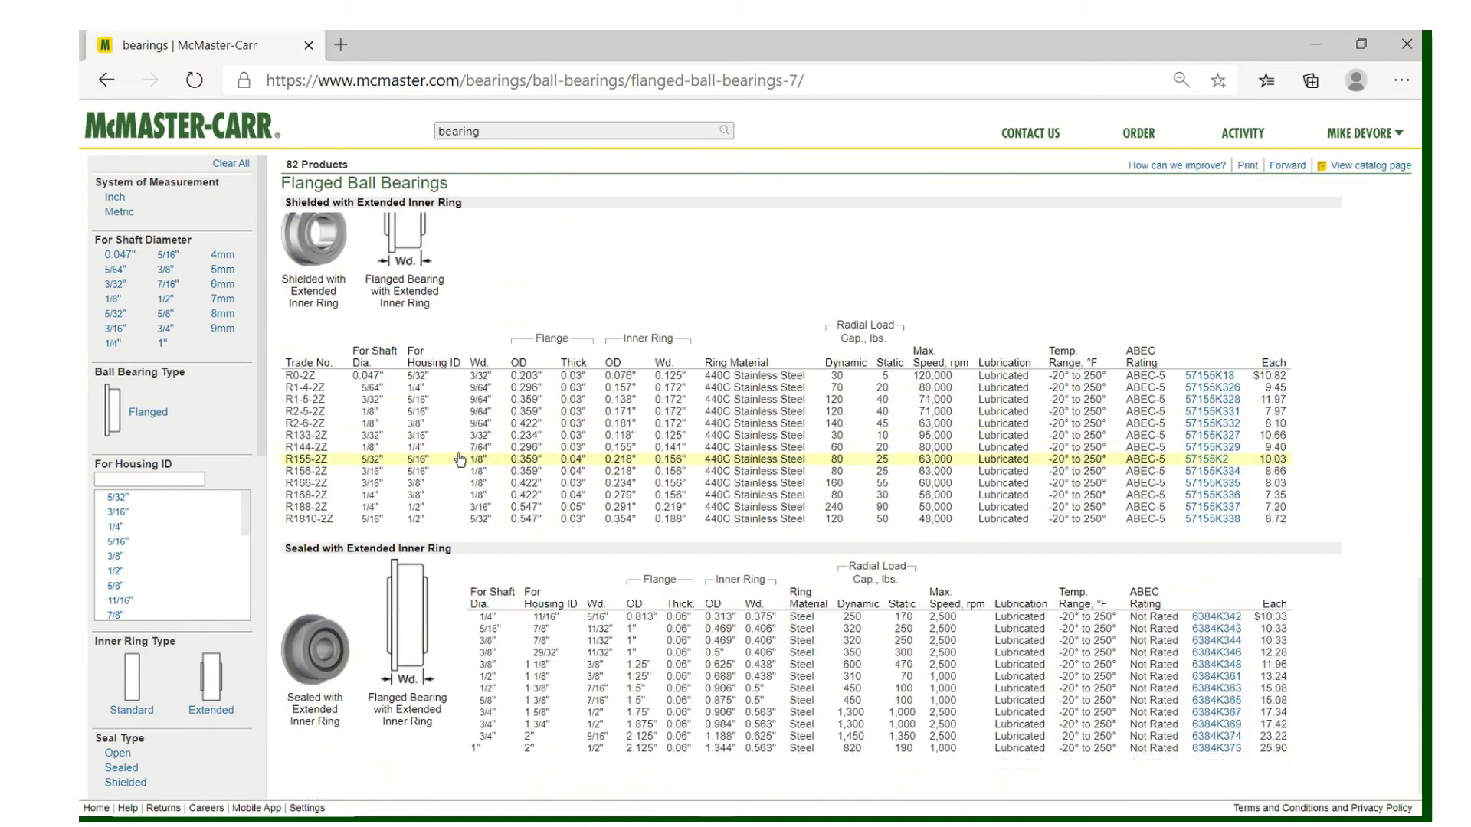
scroll(383, 506, "down", 1)
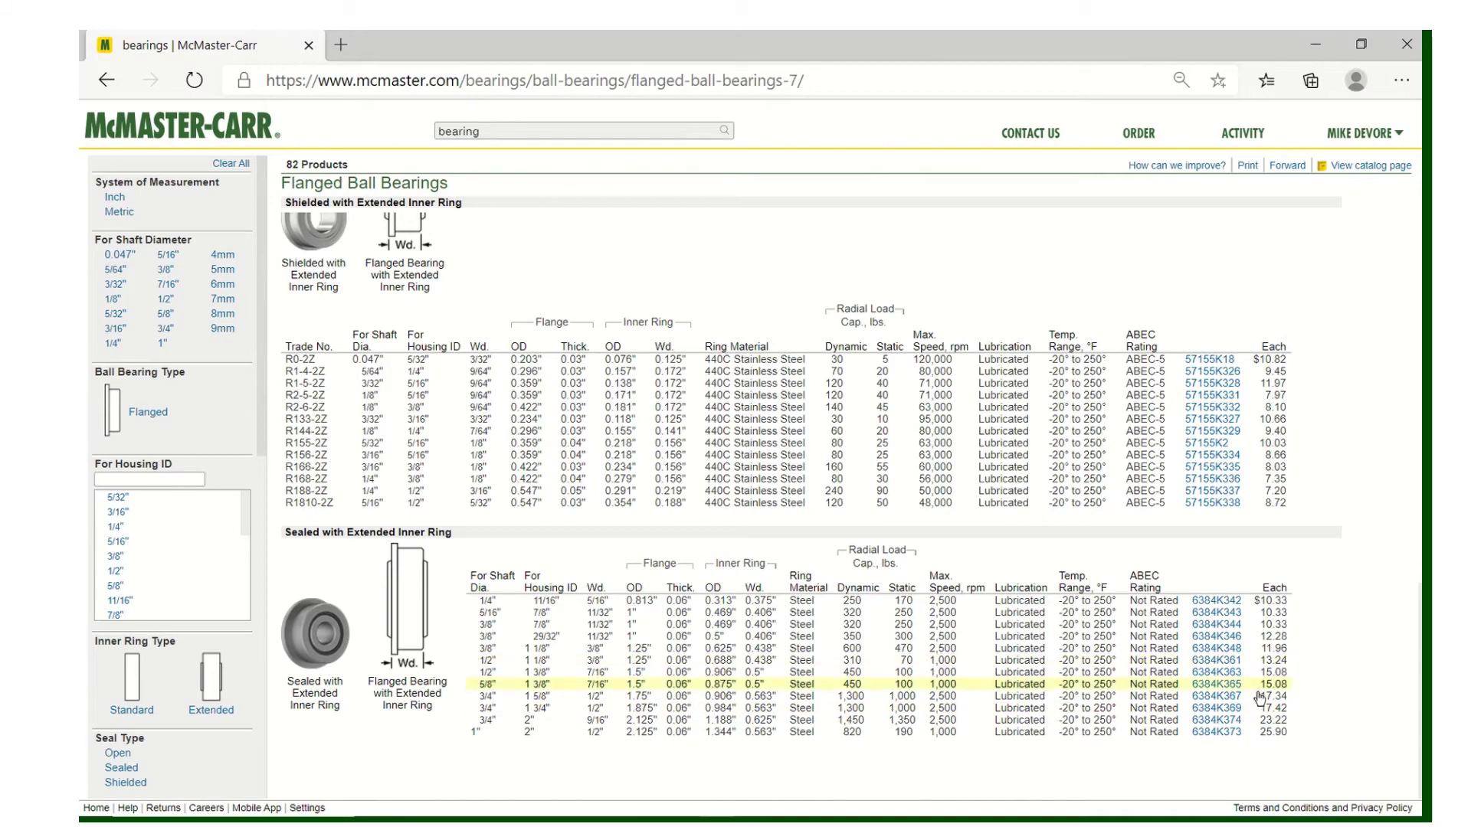
left_click(1222, 721)
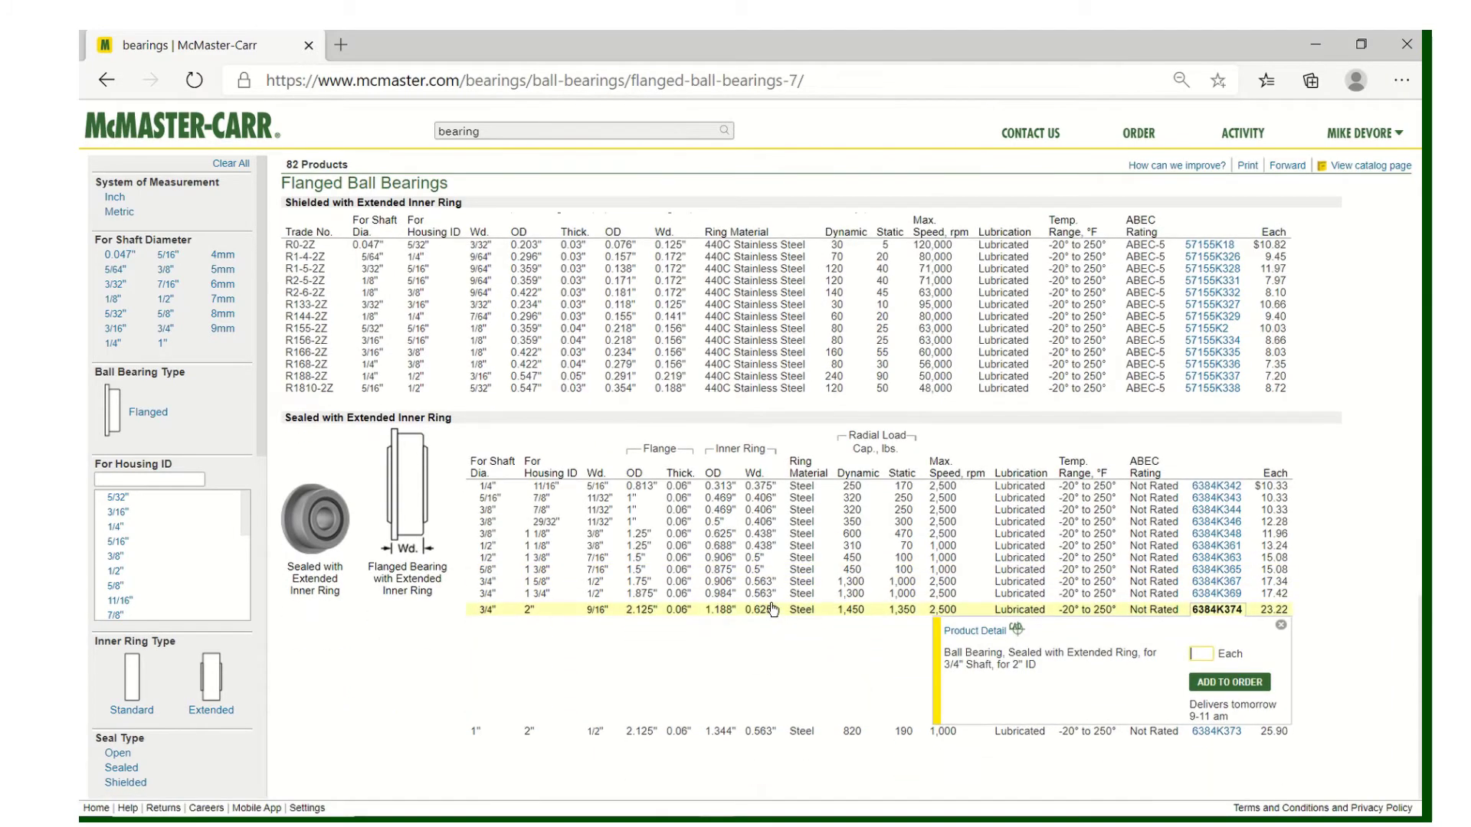
left_click(962, 636)
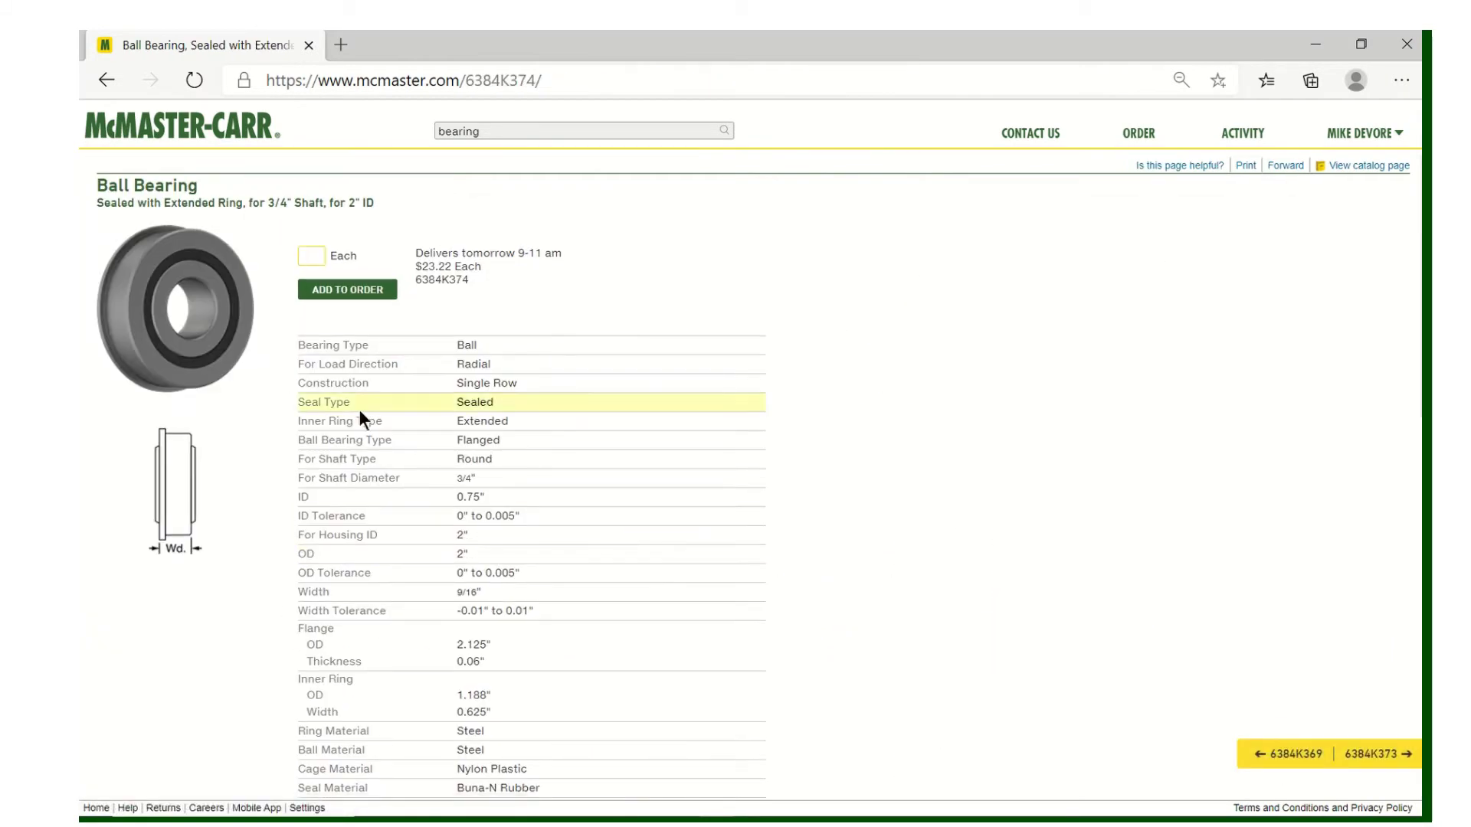
Scroll the 6384K374 page down to its CAD drawing (2.125" flange, 0.75" bore).
scroll(367, 452, "down", 10)
scroll(383, 506, "down", 4)
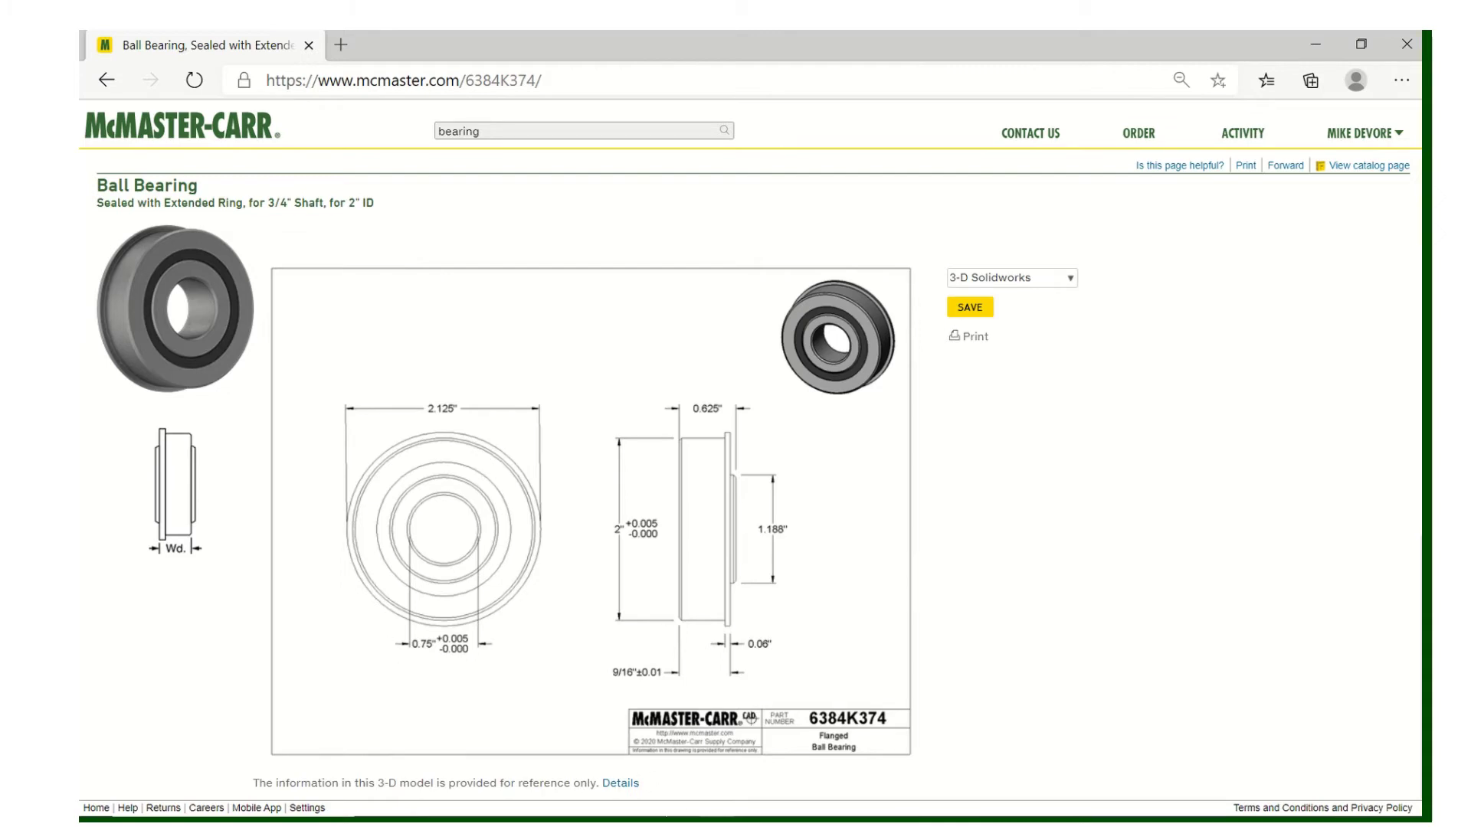
Back in the RT285-3008_EXPLODED assembly, suppress the first set screw shaft collar.
mouse_move(613, 825)
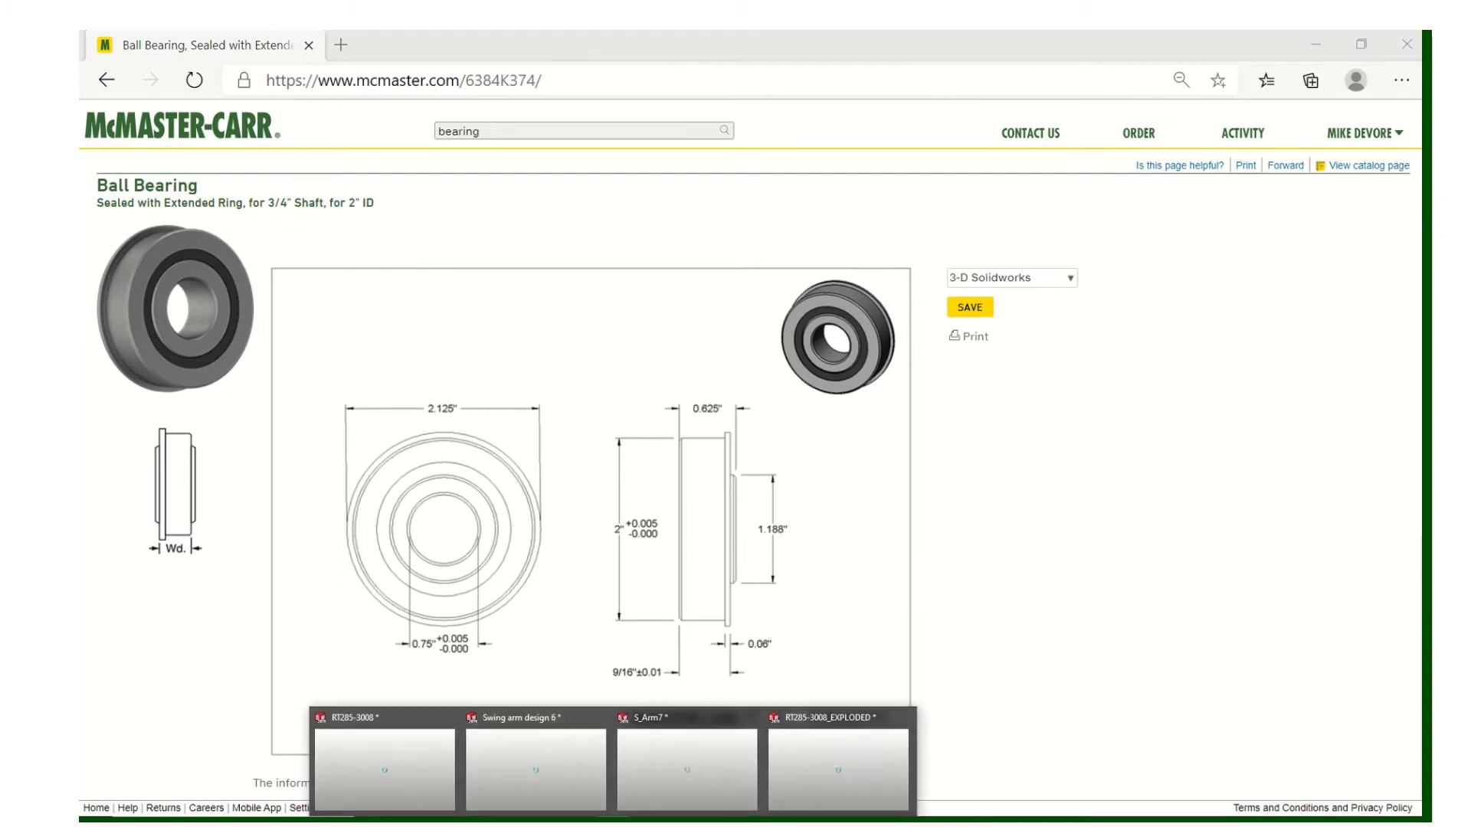
left_click(831, 746)
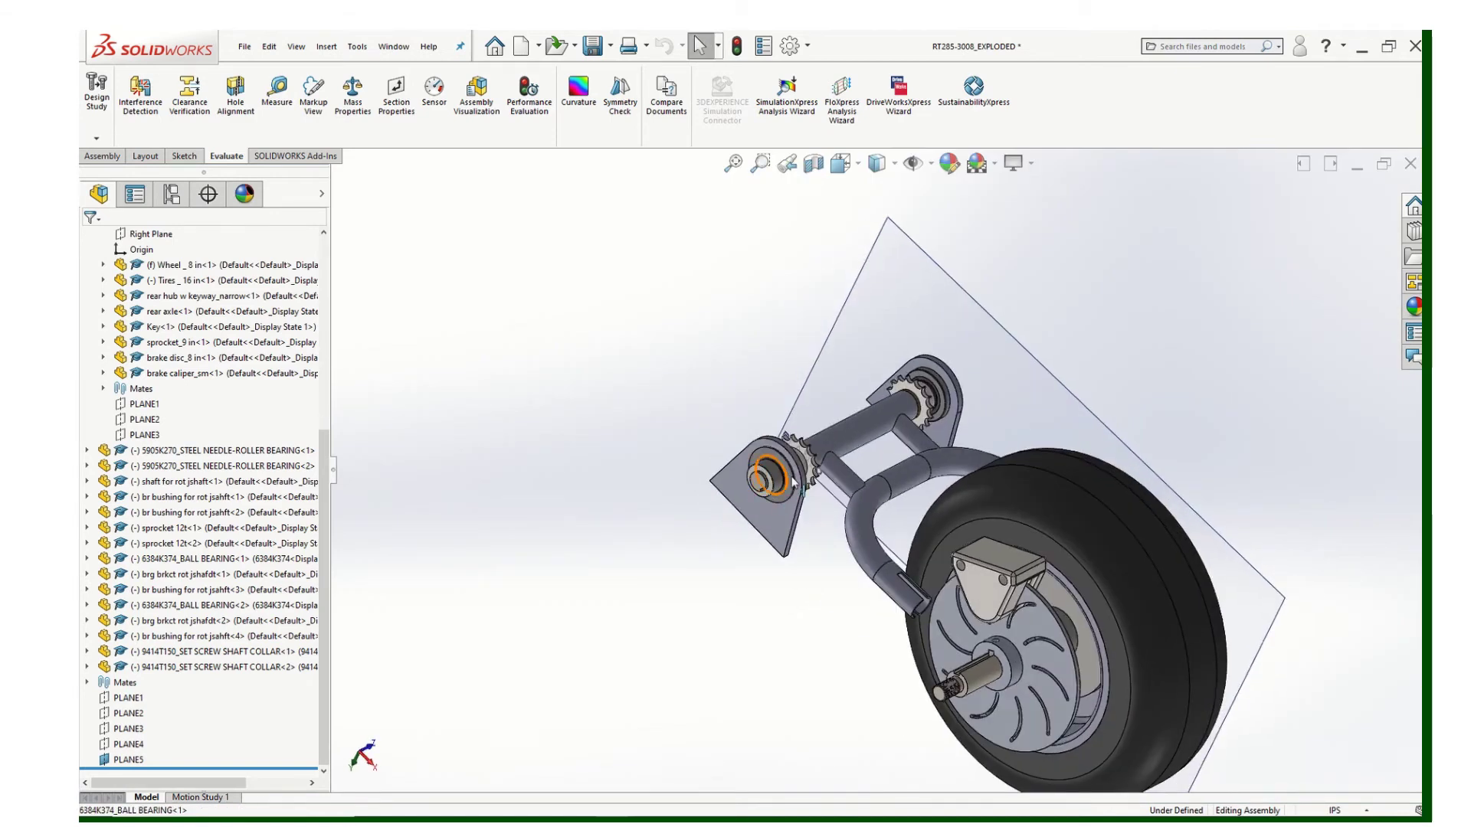
scroll(774, 462, "down", 3)
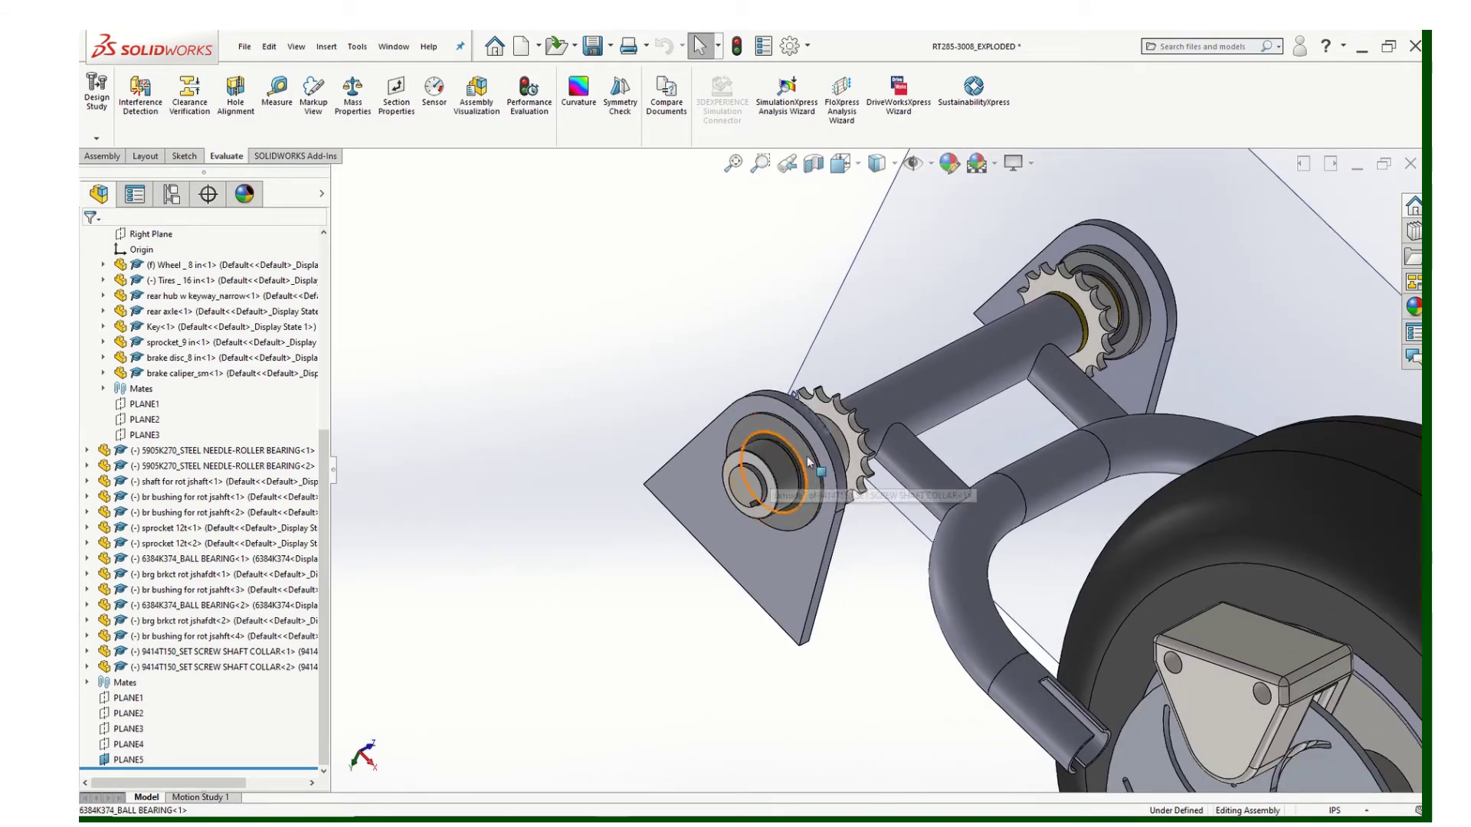
right_click(766, 459)
left_click(908, 329)
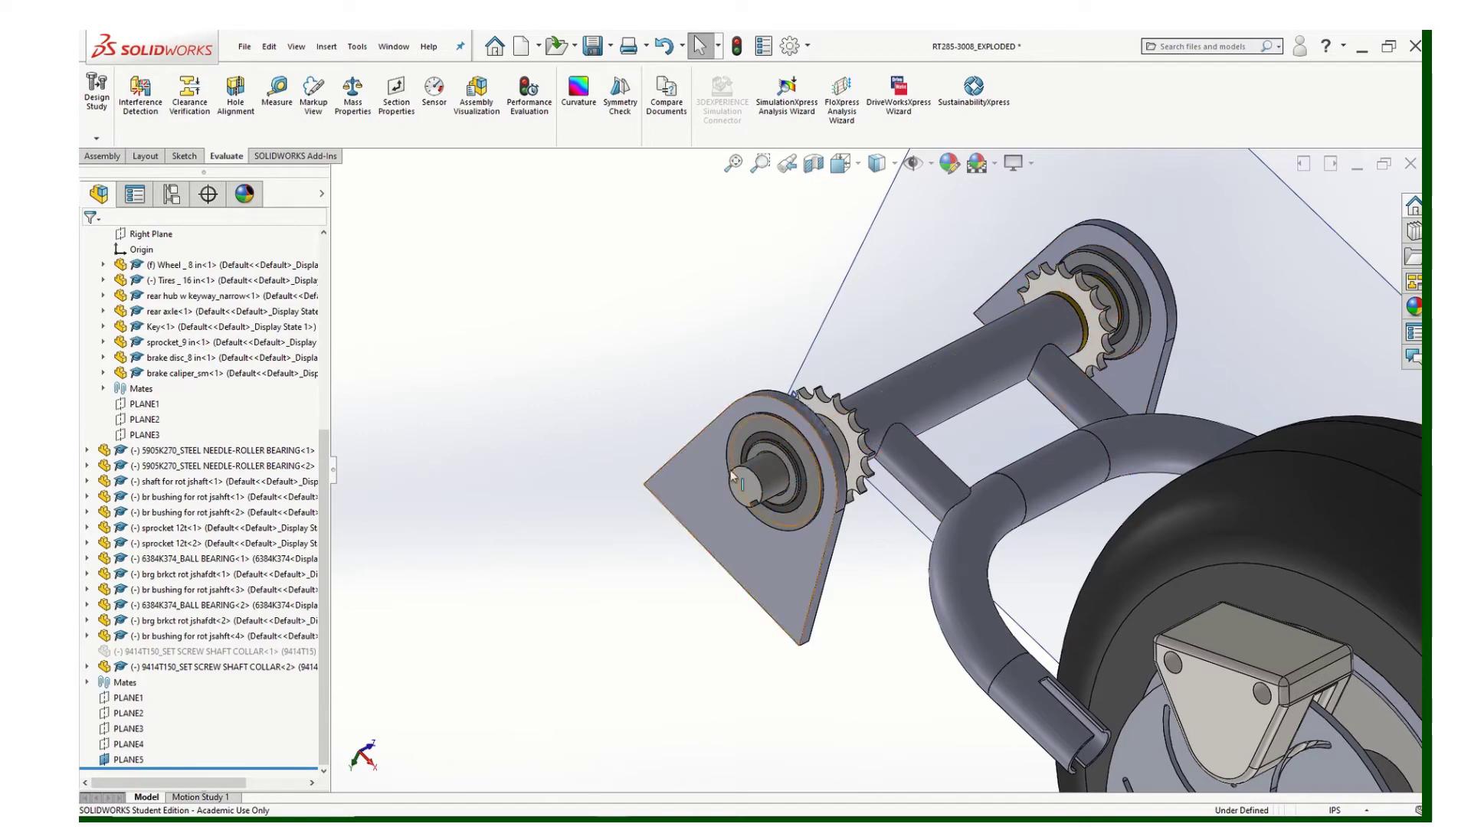
Orbit the assembly to inspect the wheel side, swing arm and sprocket.
scroll(778, 481, "up", 2)
middle_click_drag(783, 481, 898, 486)
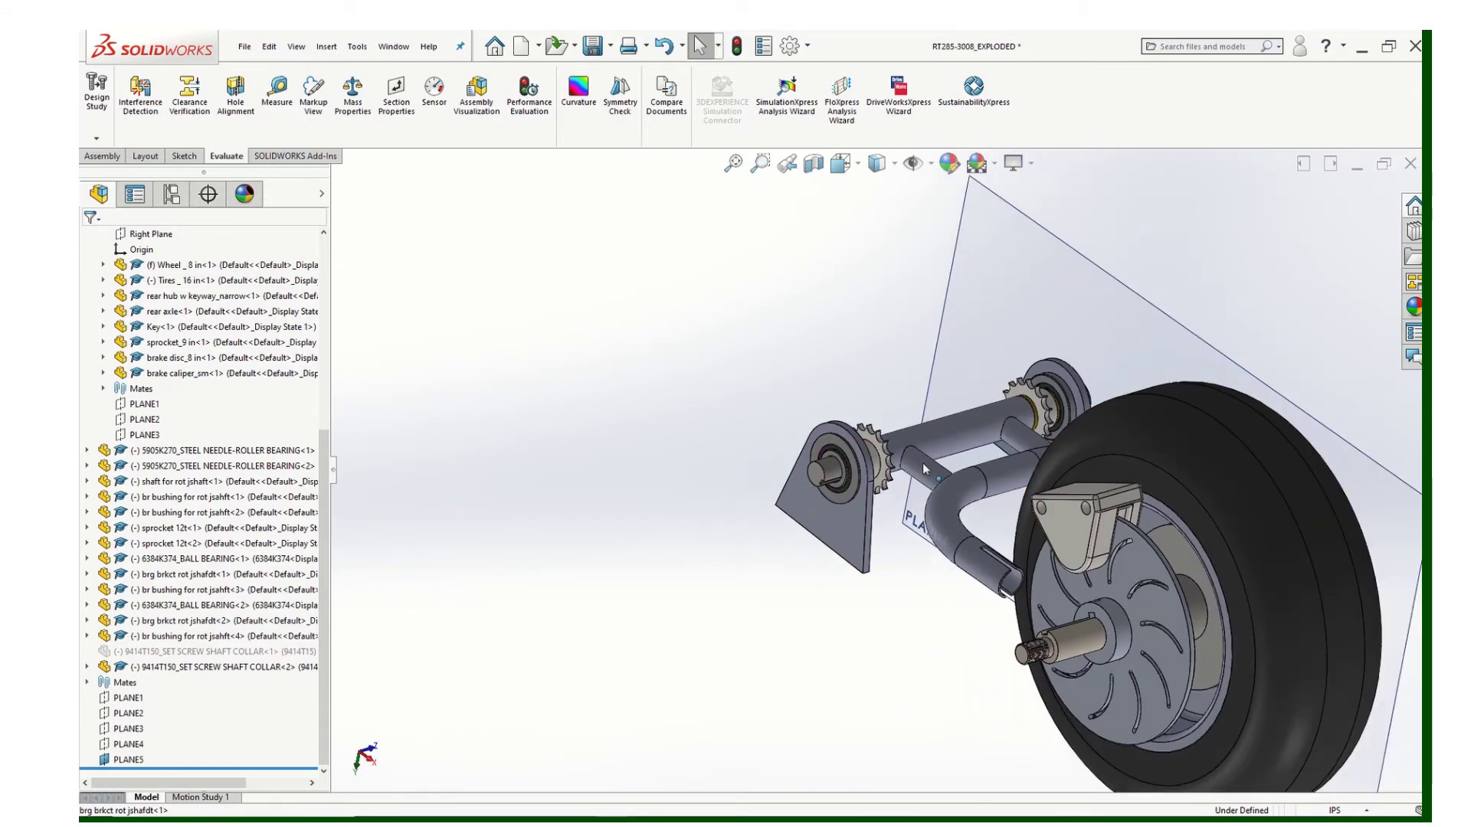
scroll(911, 467, "down", 3)
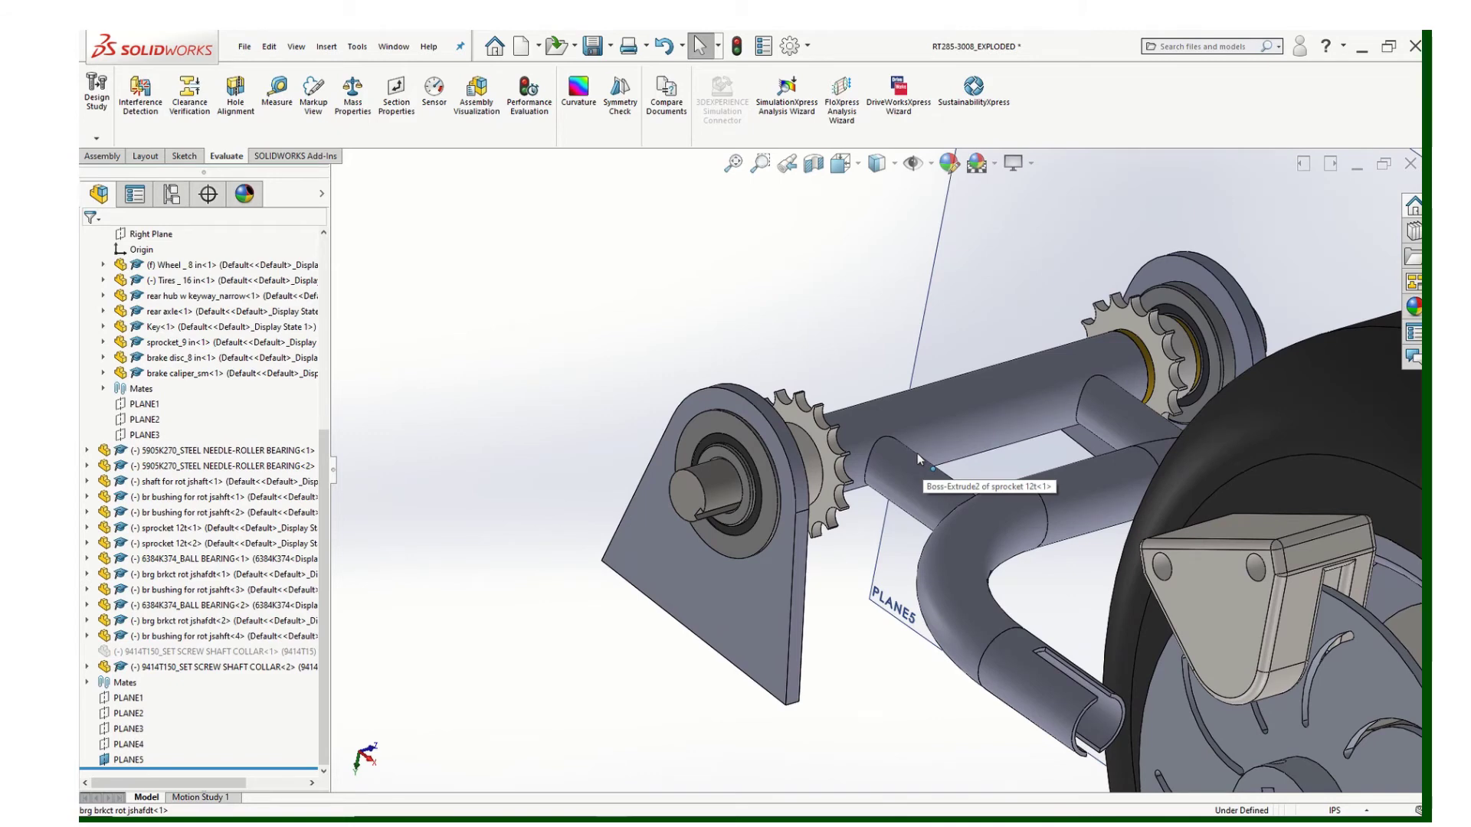
scroll(917, 458, "up", 2)
scroll(908, 464, "down", 2)
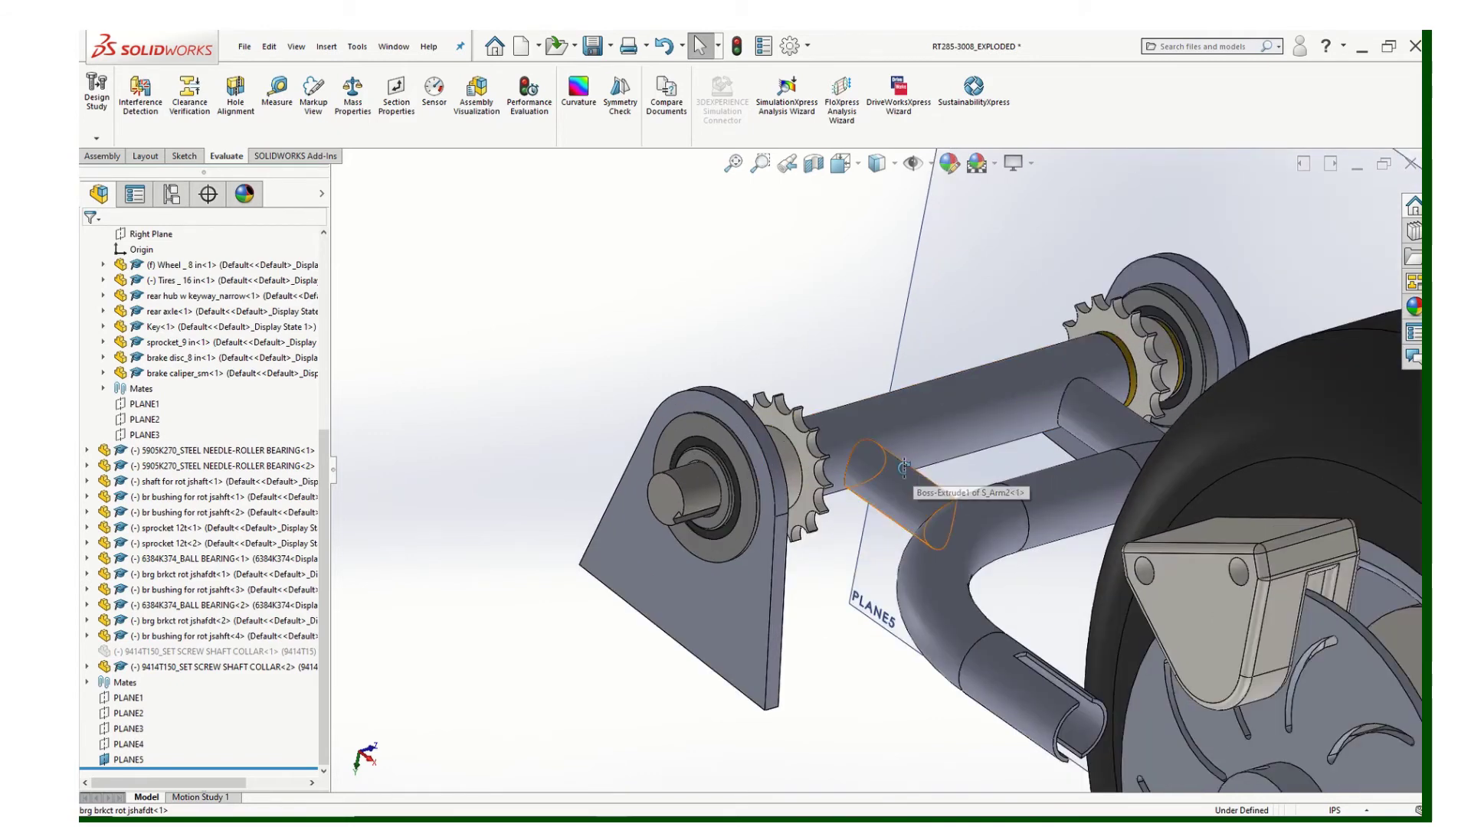
middle_click_drag(904, 467, 821, 466)
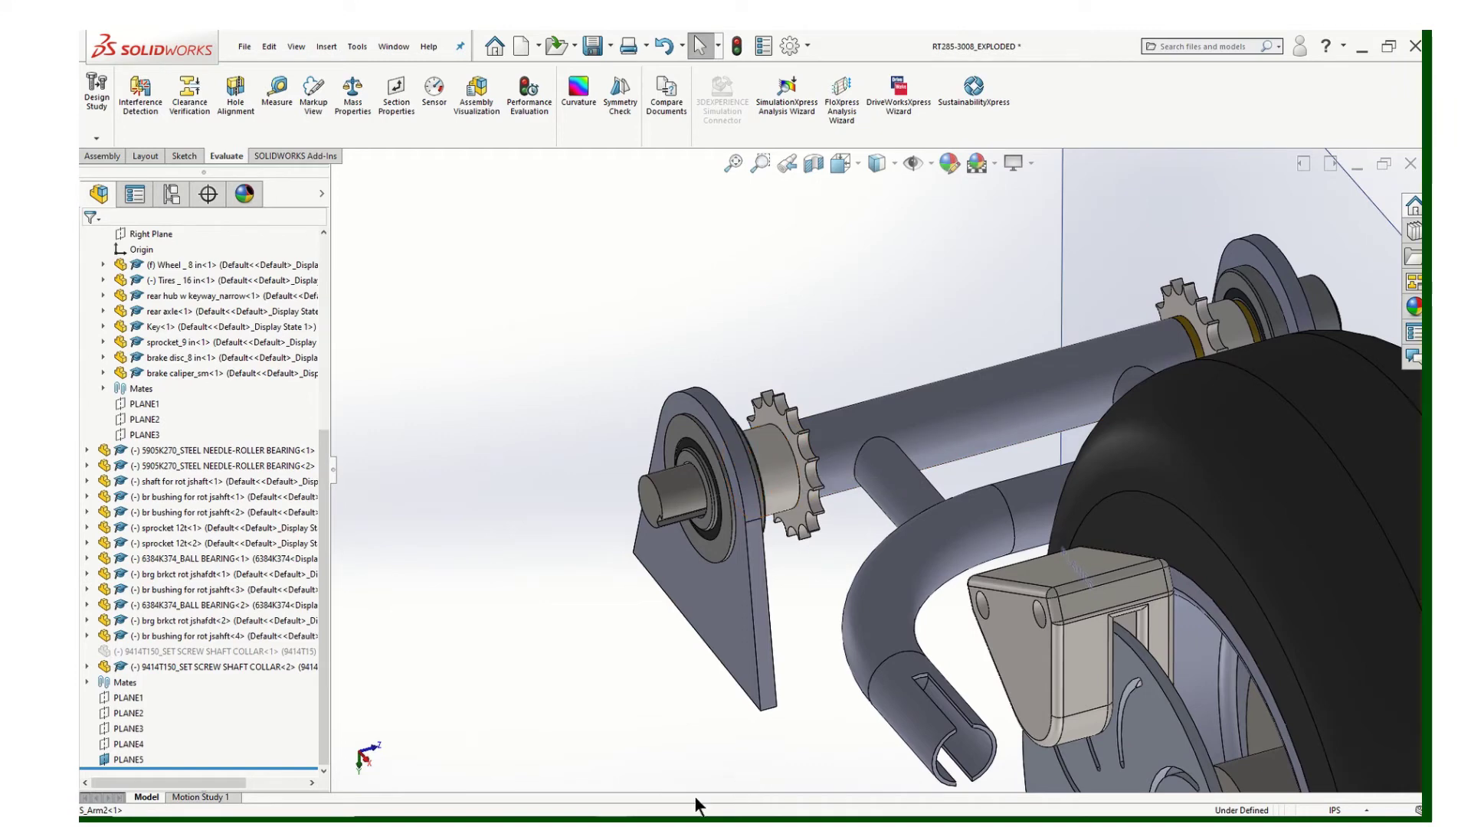
In the browser, search McMaster-Carr for 'sprocket' and open Sprockets for ANSI Roller Chain.
key("alt+Tab")
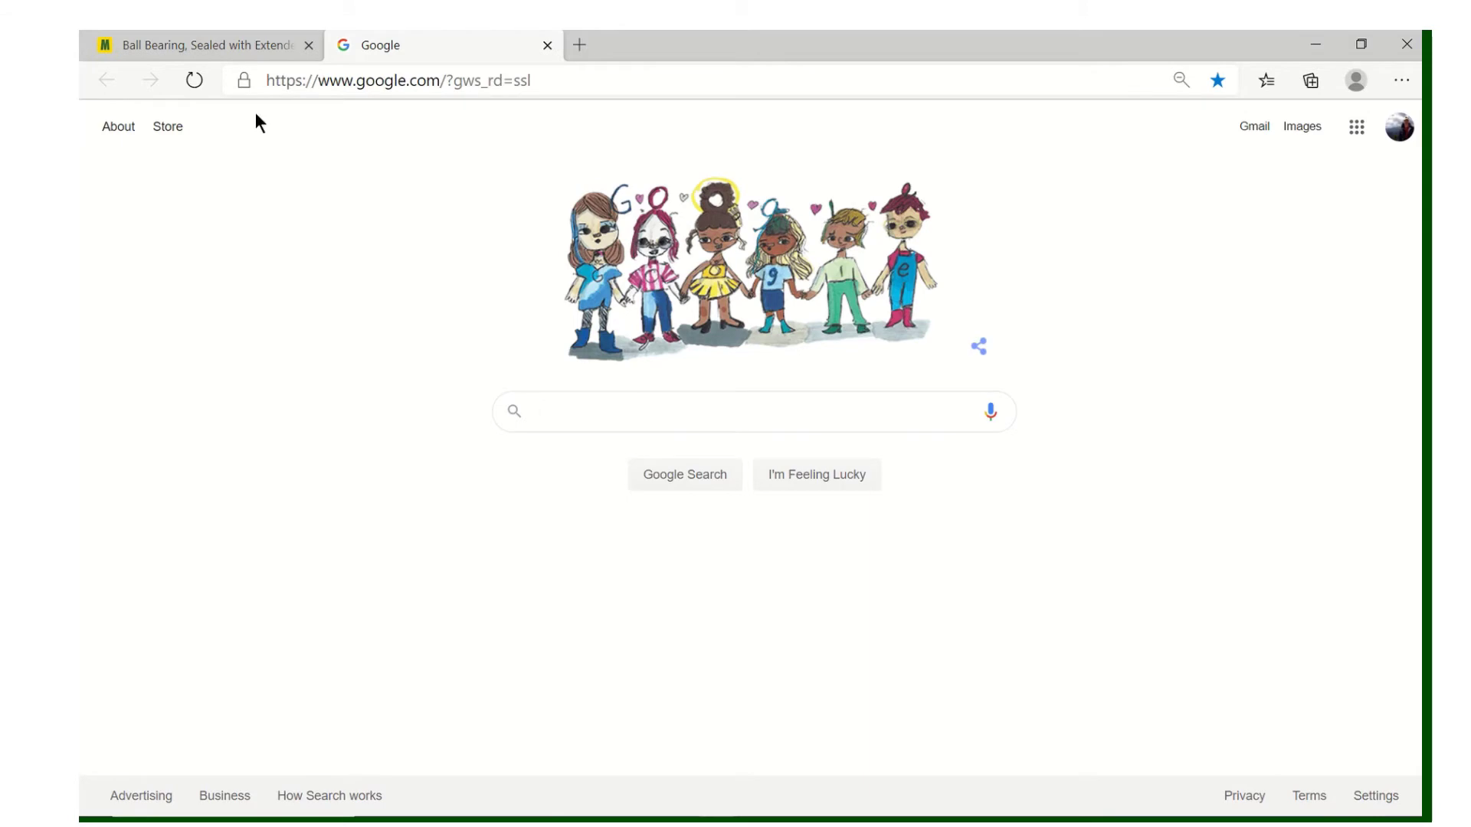
key("ctrl+Tab")
left_click(452, 134)
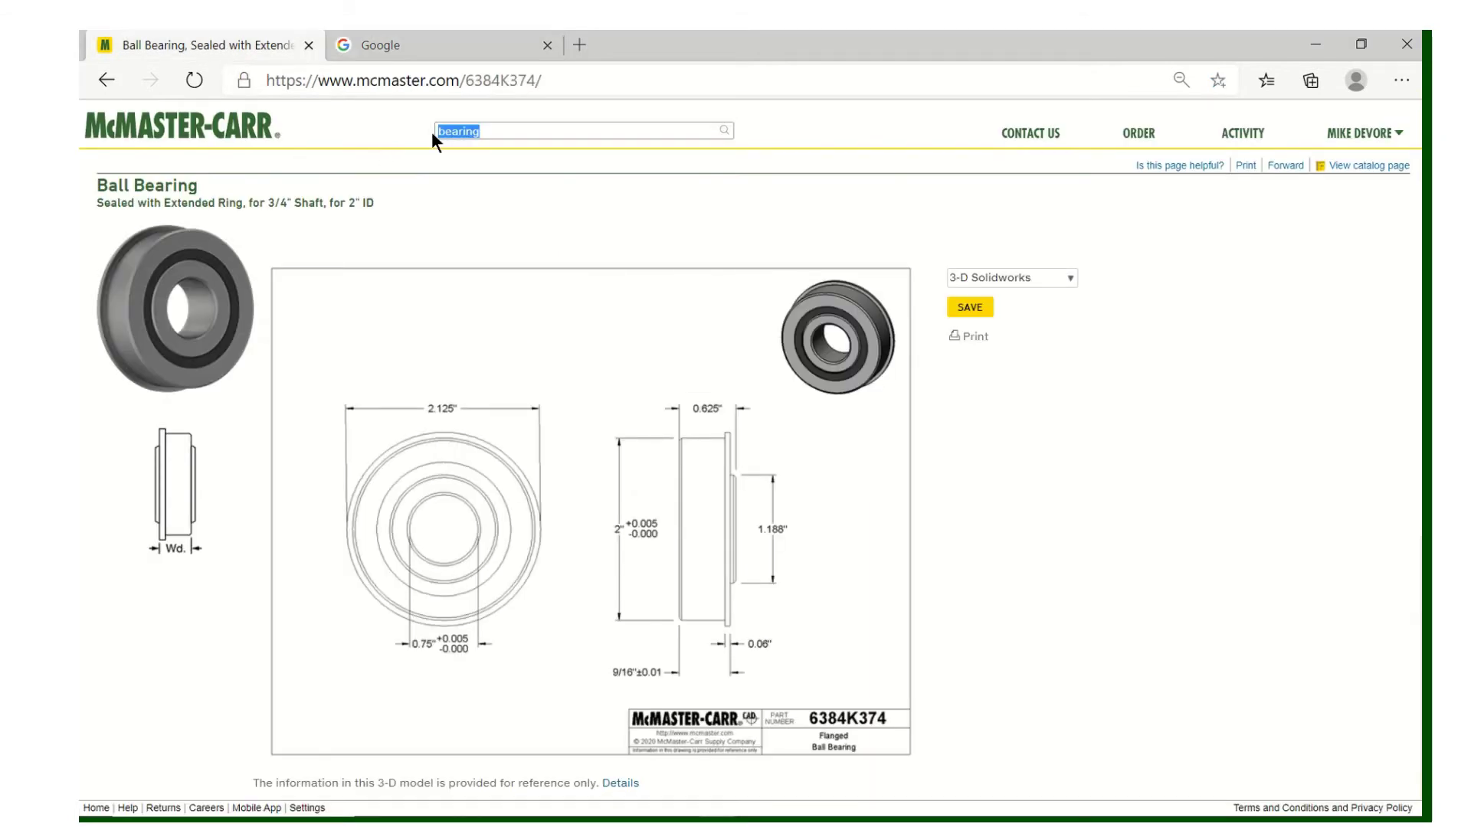
type("sprocket")
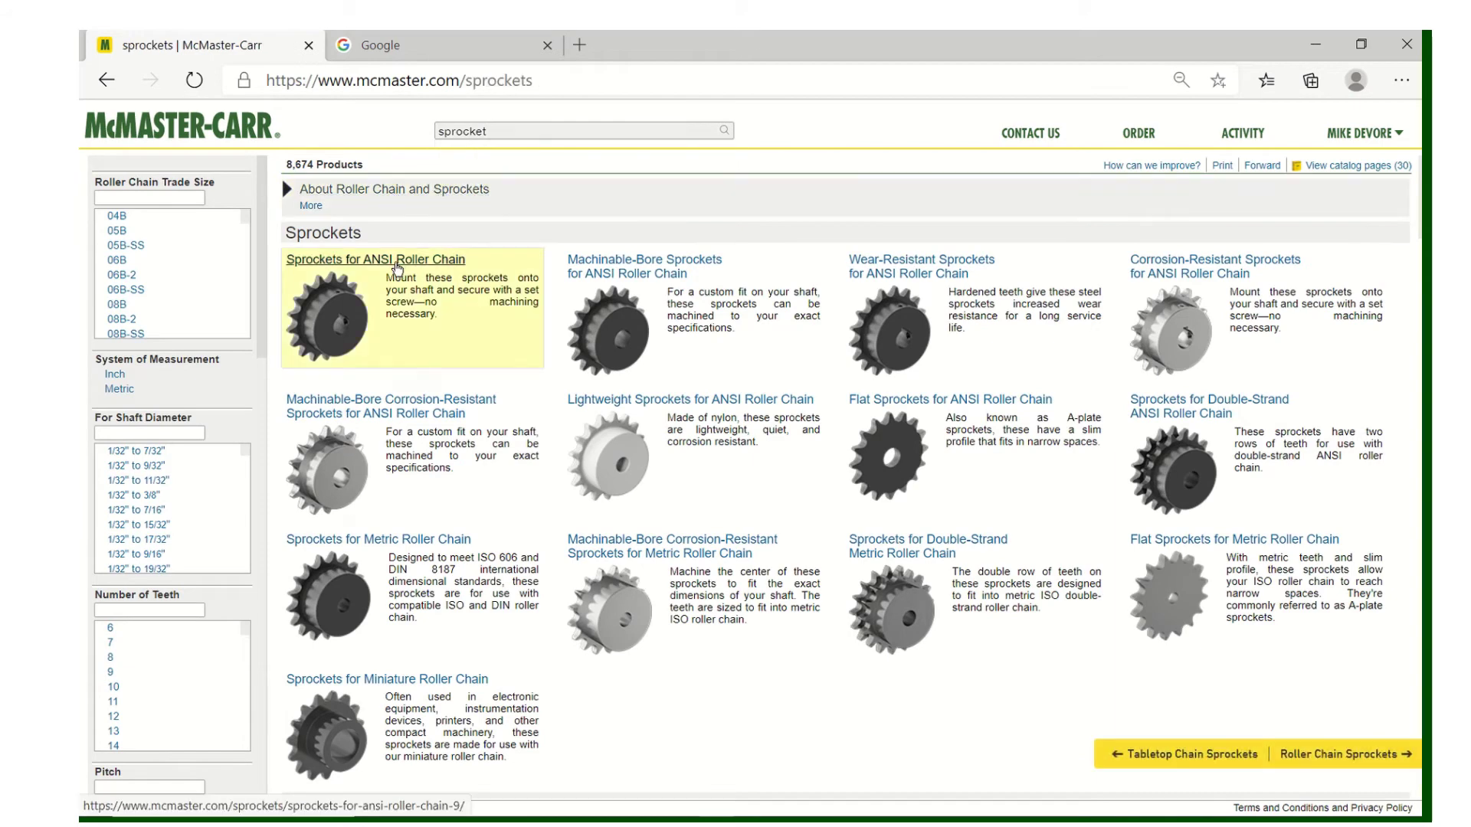
left_click(394, 261)
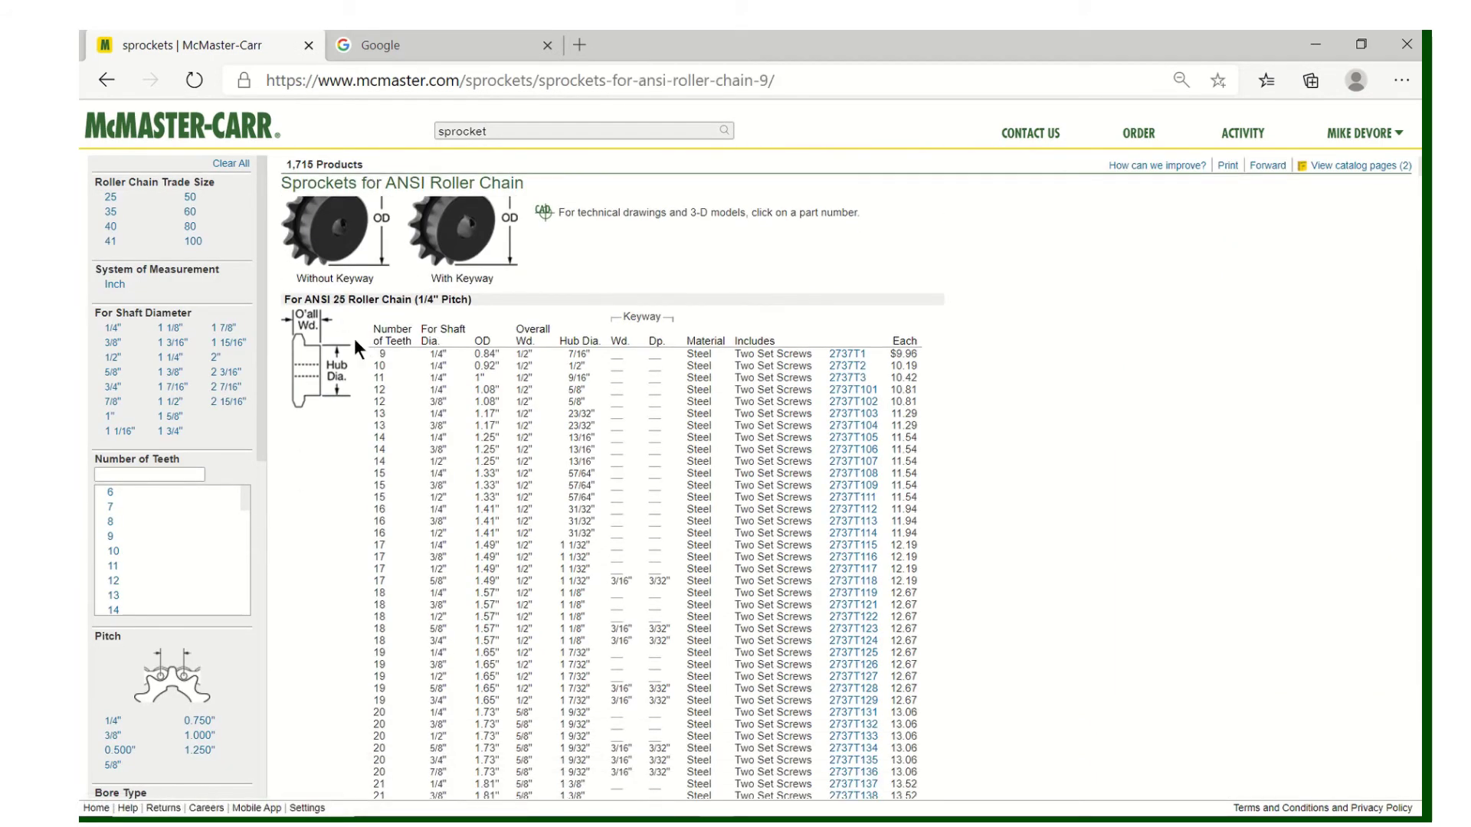
Open the 14-tooth ANSI 35 sprocket 6280K363 (3/4" shaft) product page and its drawing.
scroll(354, 339, "down", 15)
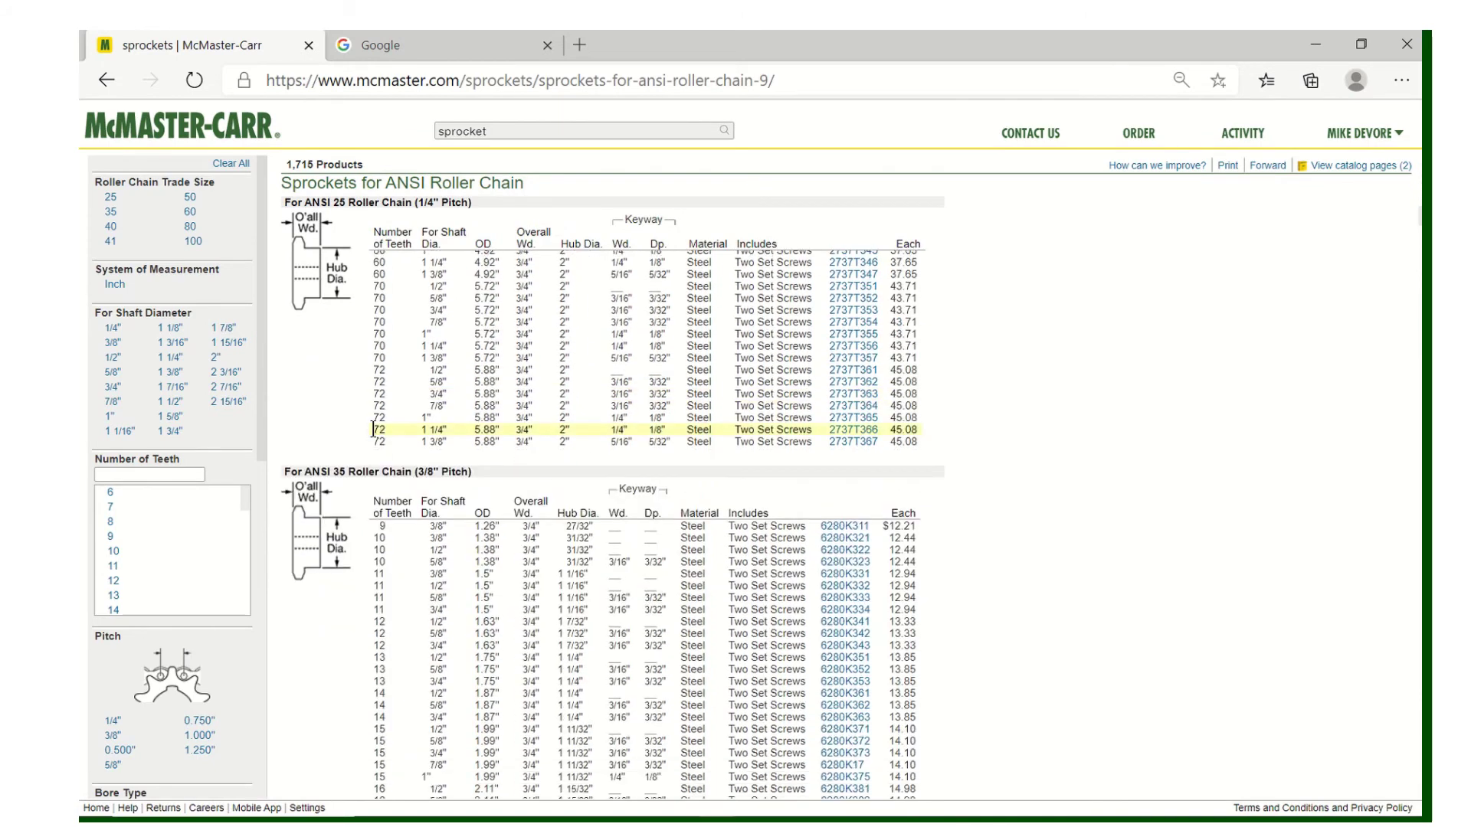
scroll(373, 429, "down", 1)
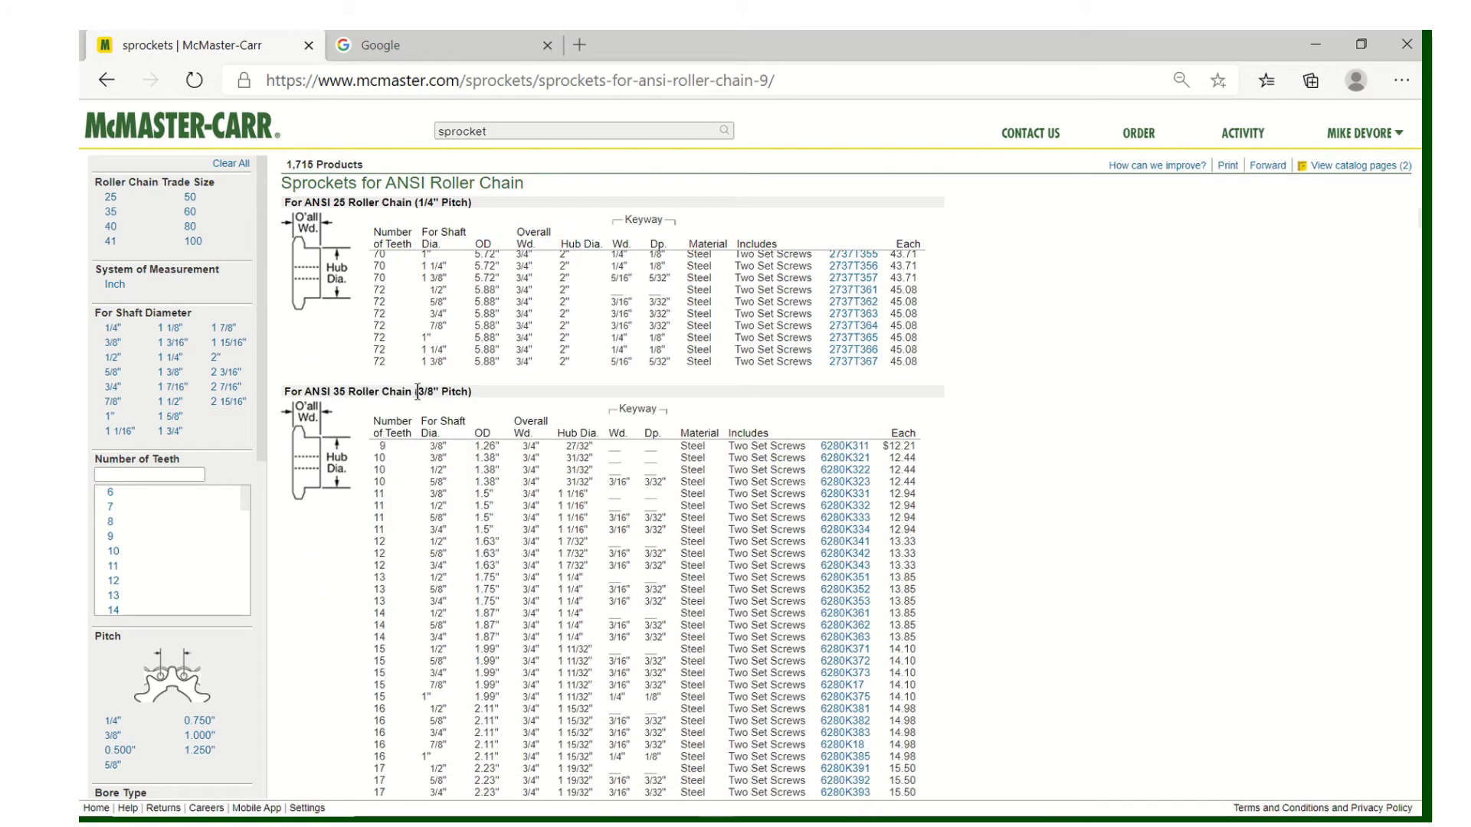
scroll(439, 396, "down", 1)
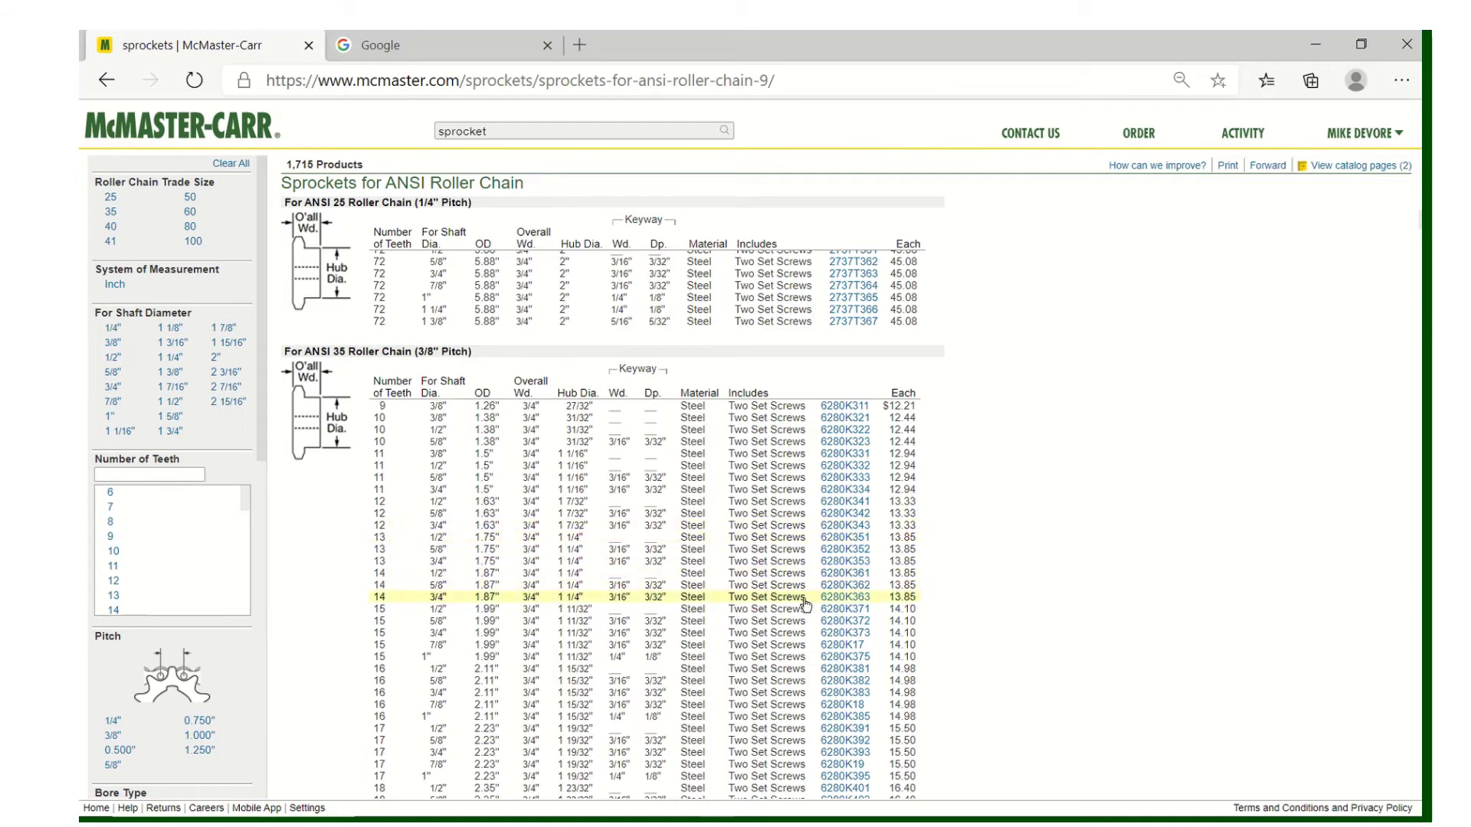
left_click(845, 597)
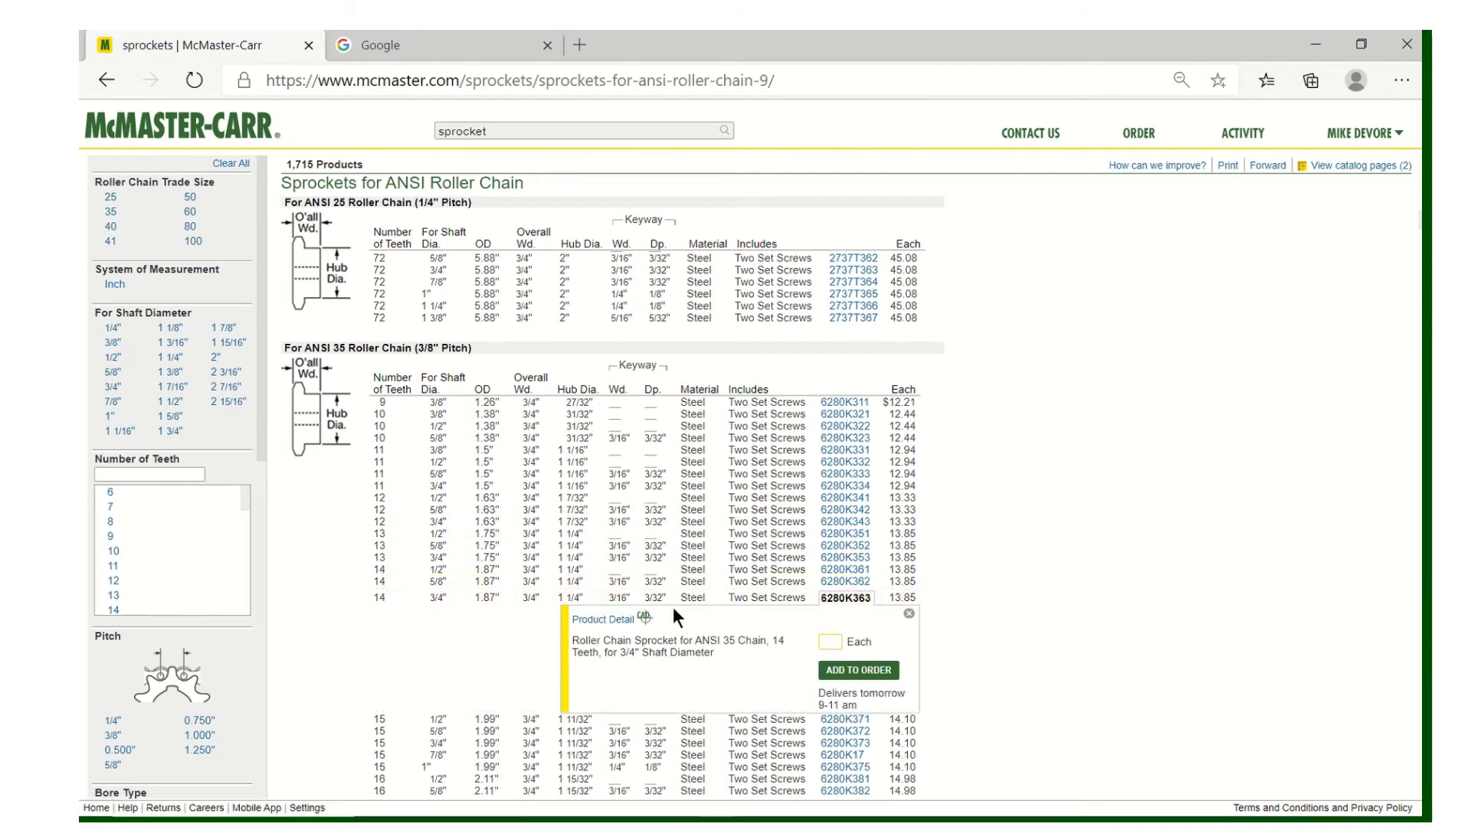
left_click(602, 619)
scroll(489, 491, "down", 5)
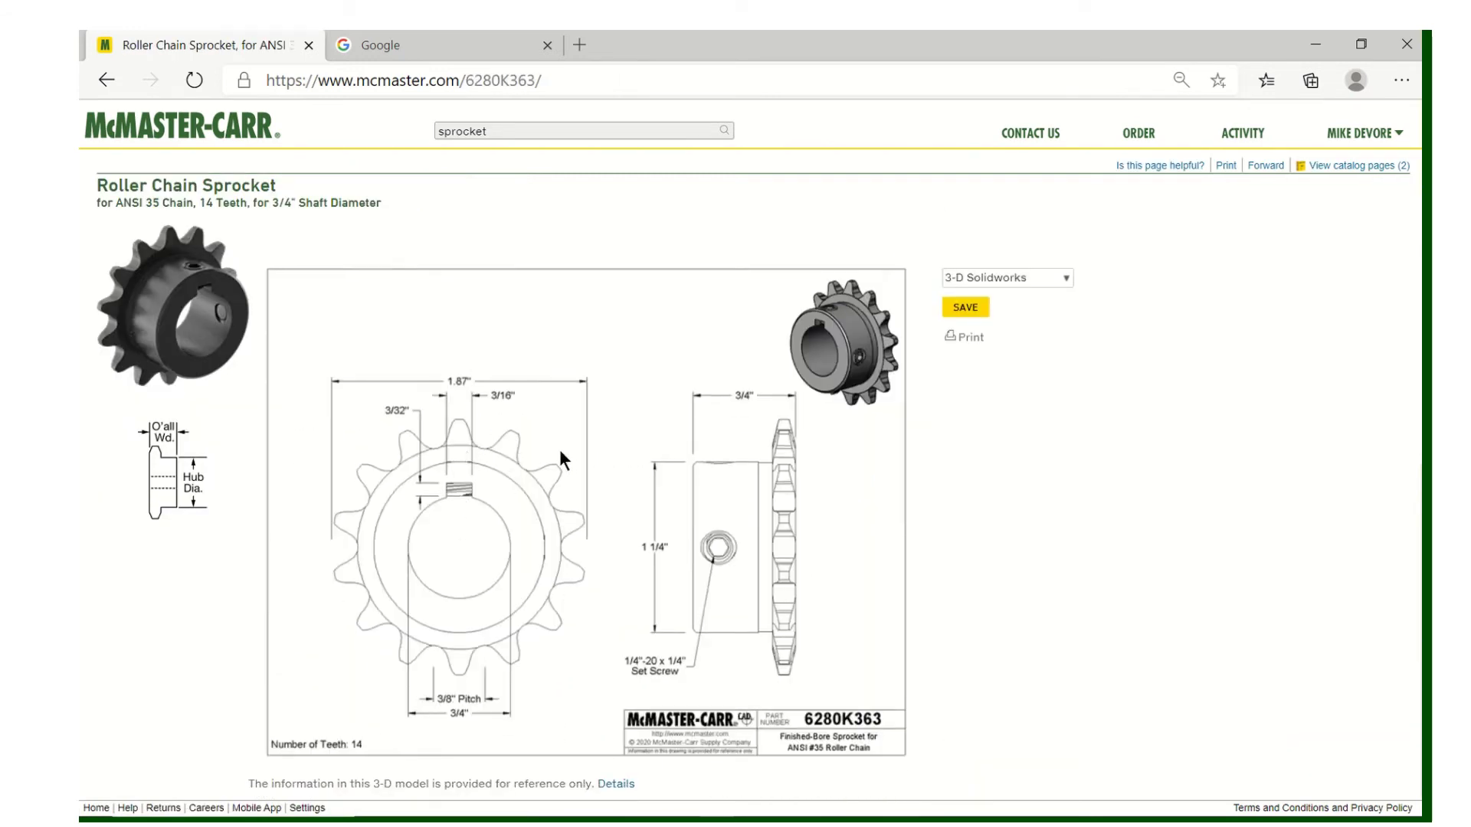
Check the 6280K363 CAD format list, then return to the RT285-3008_EXPLODED assembly.
left_click(1063, 280)
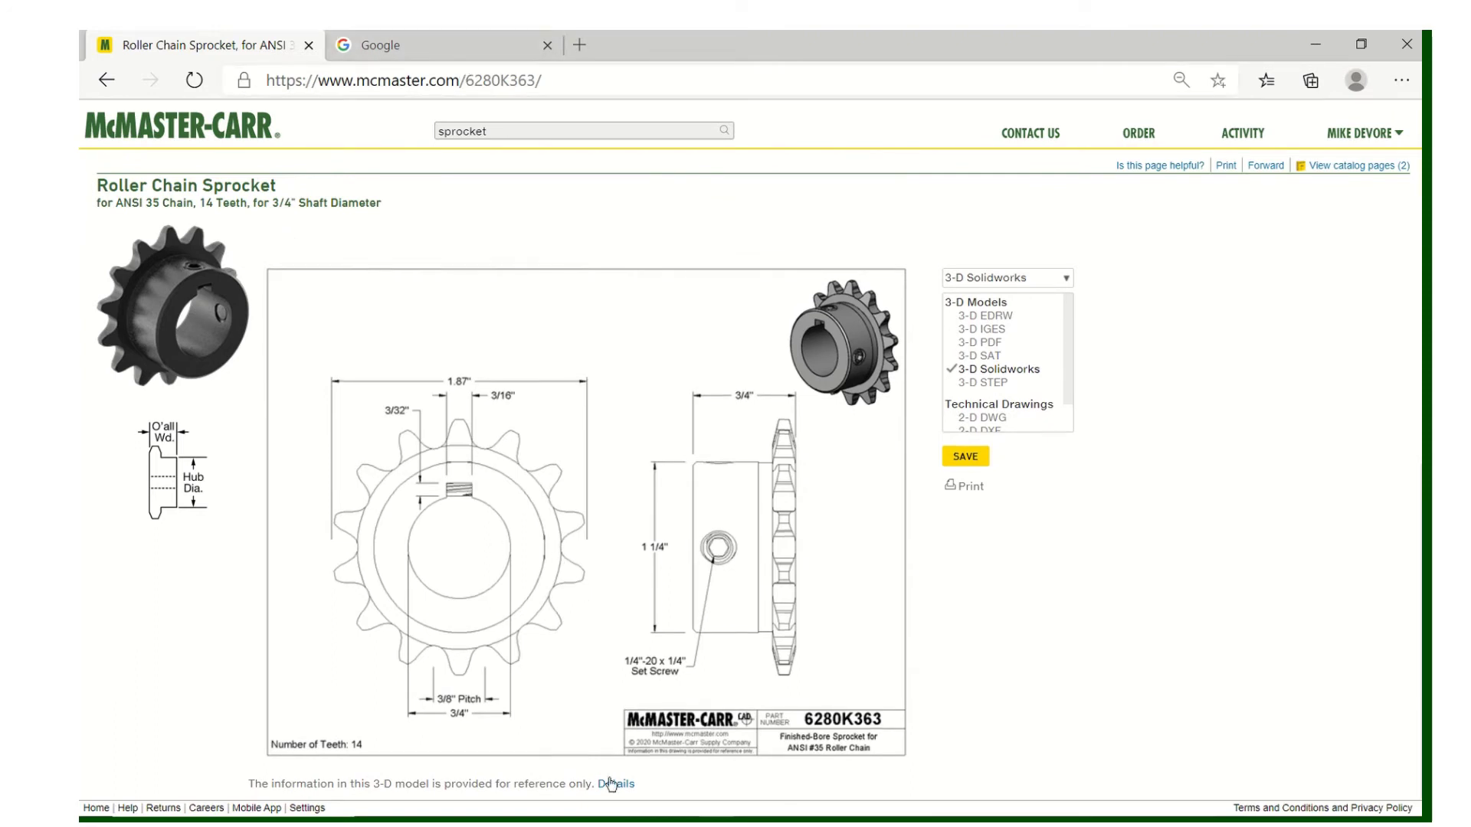
left_click(613, 824)
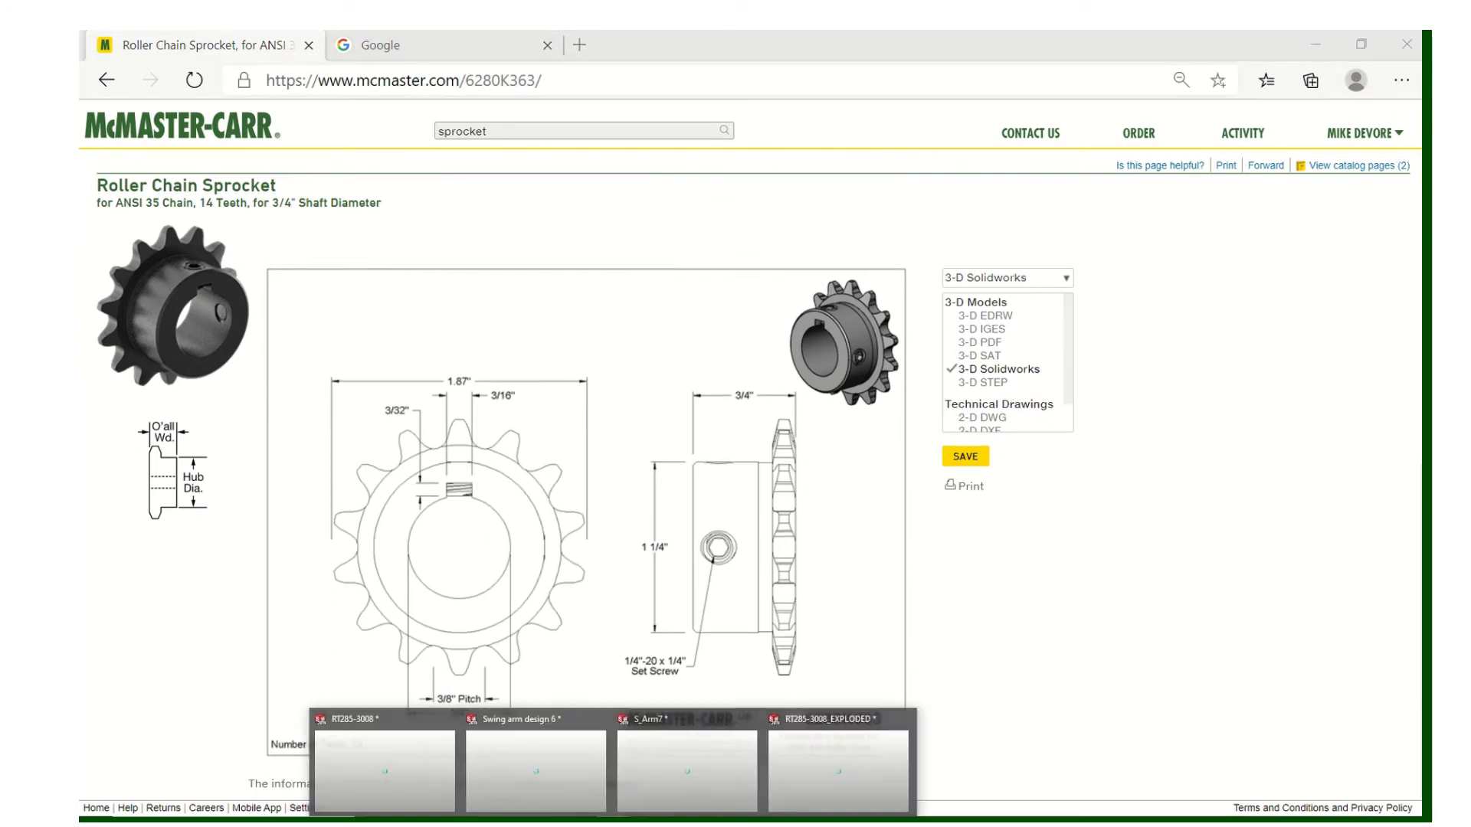
left_click(824, 738)
Orbit to the sprocket side and suppress the 12-tooth sprocket 12t<1>.
scroll(838, 502, "up", 3)
middle_click_drag(796, 500, 762, 493)
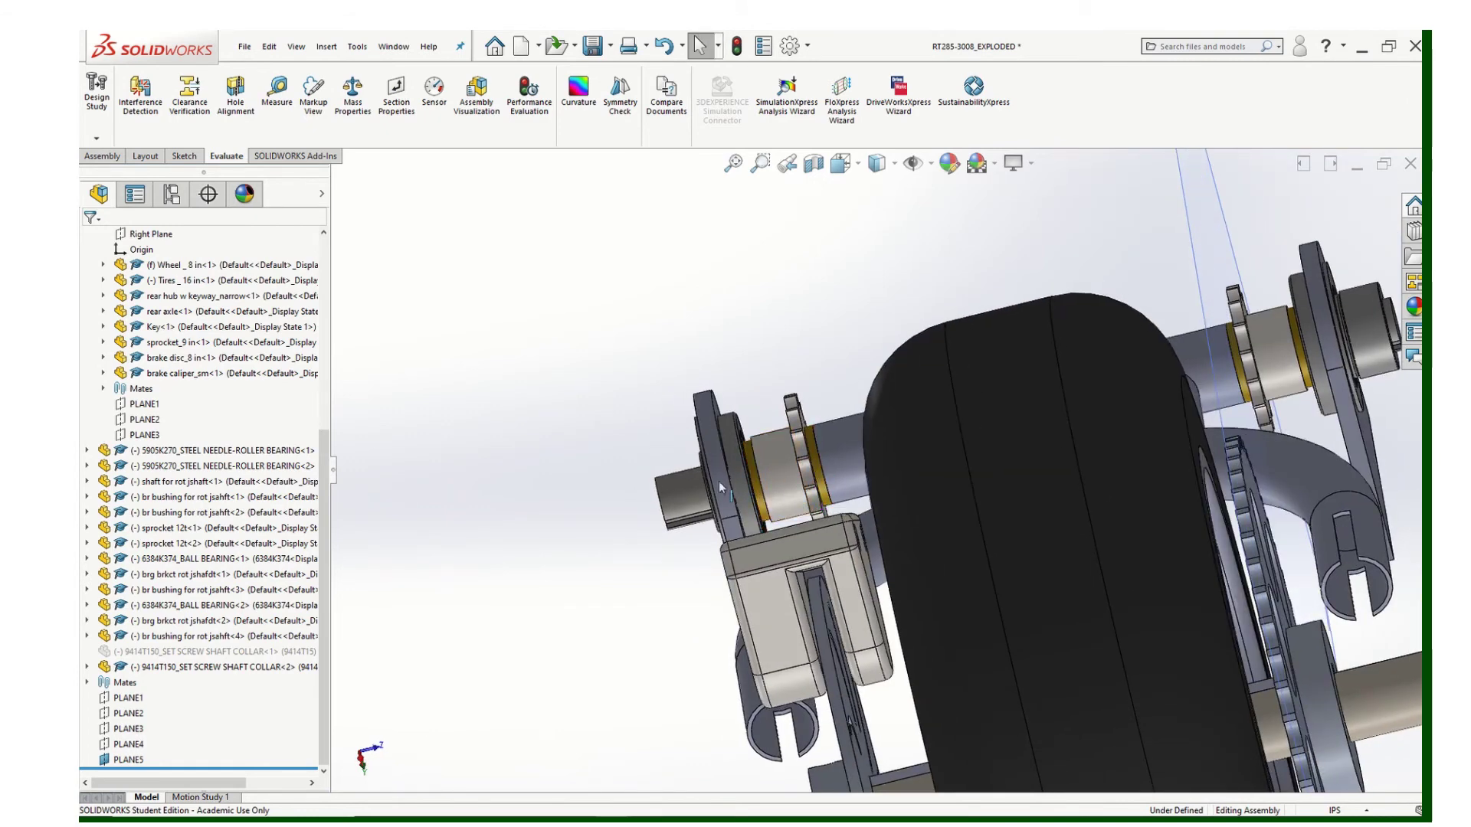
middle_click_drag(678, 477, 827, 460)
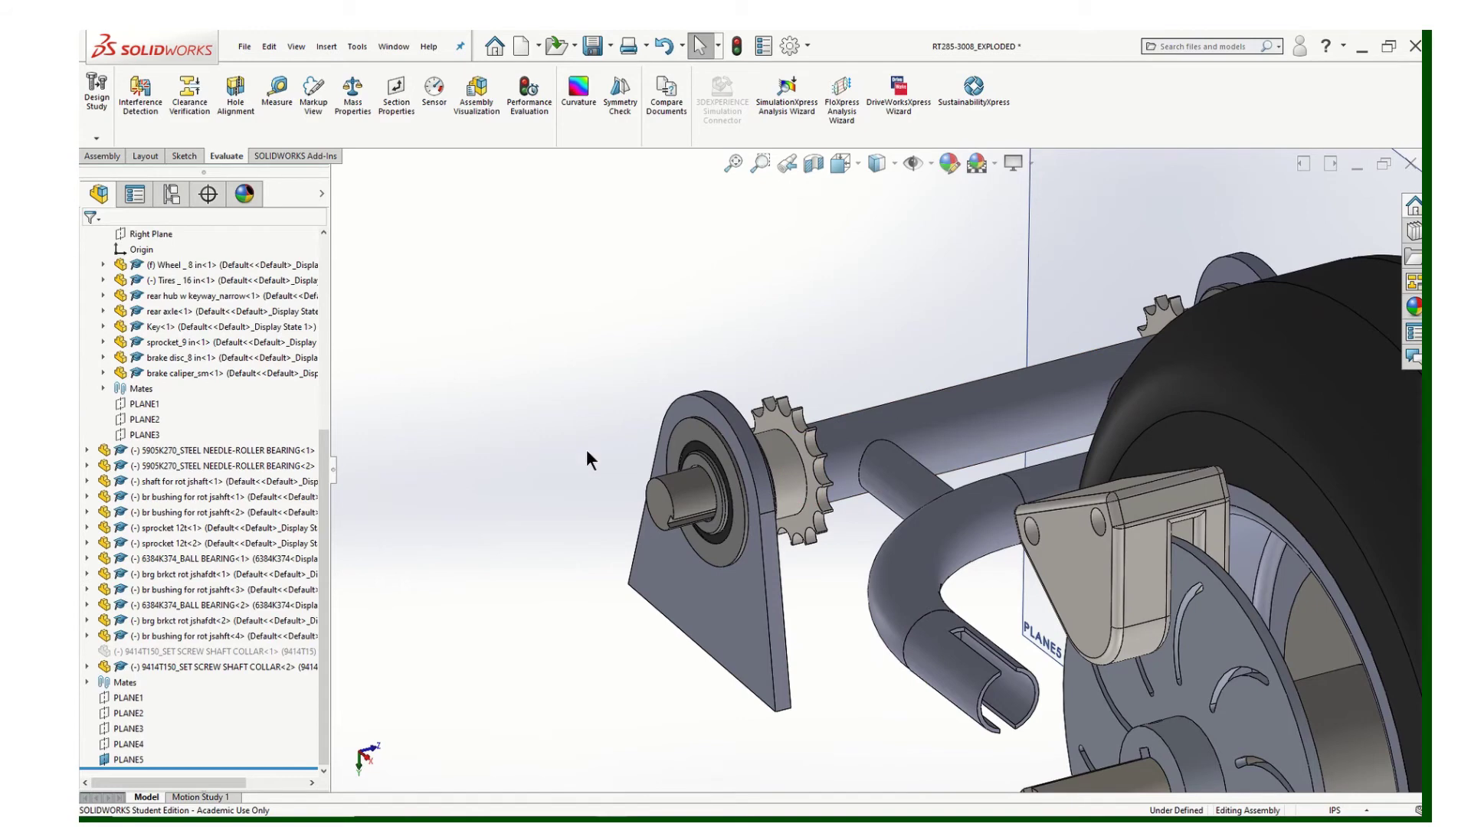
right_click(798, 463)
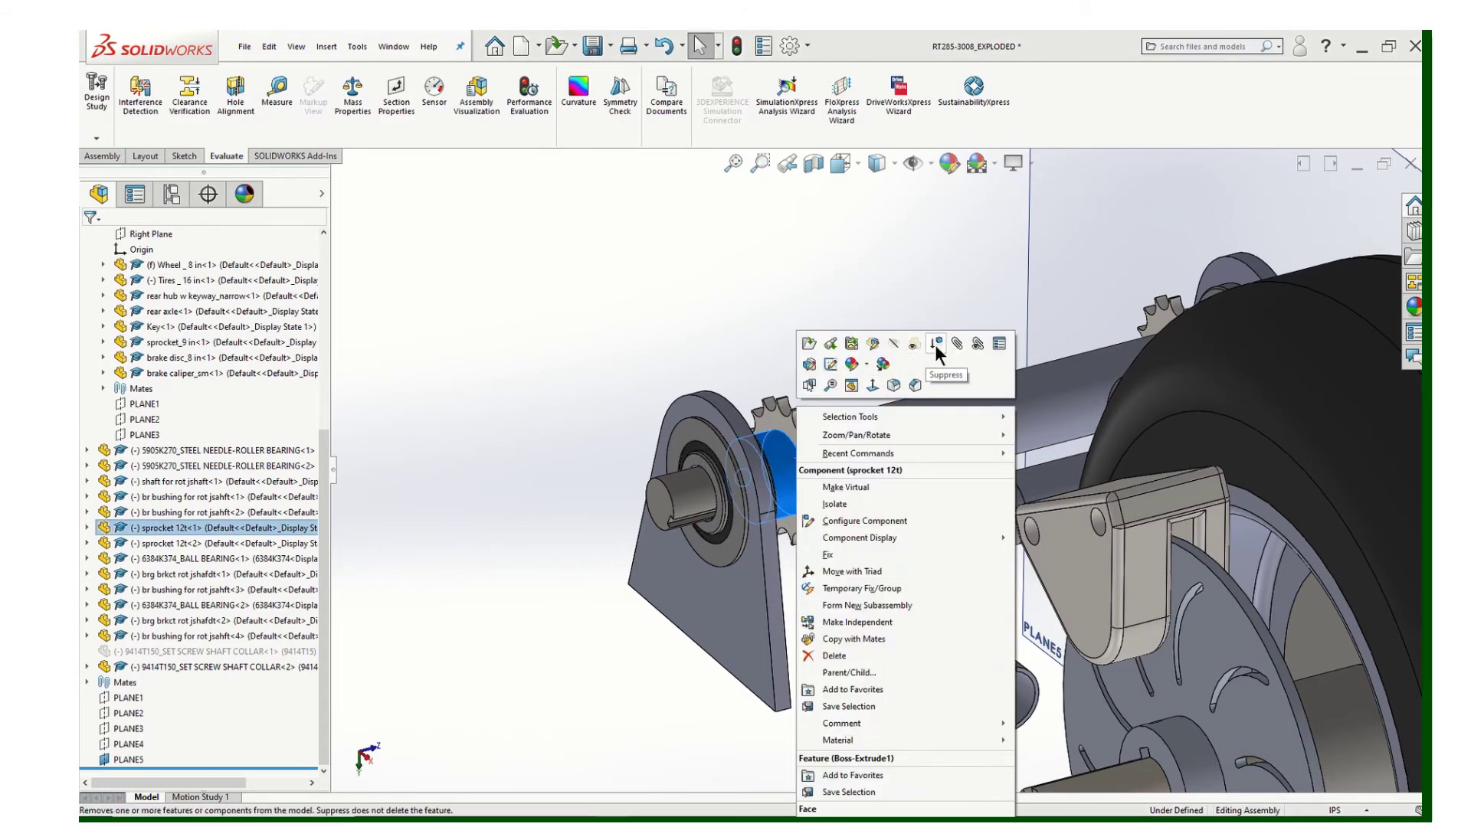
left_click(936, 344)
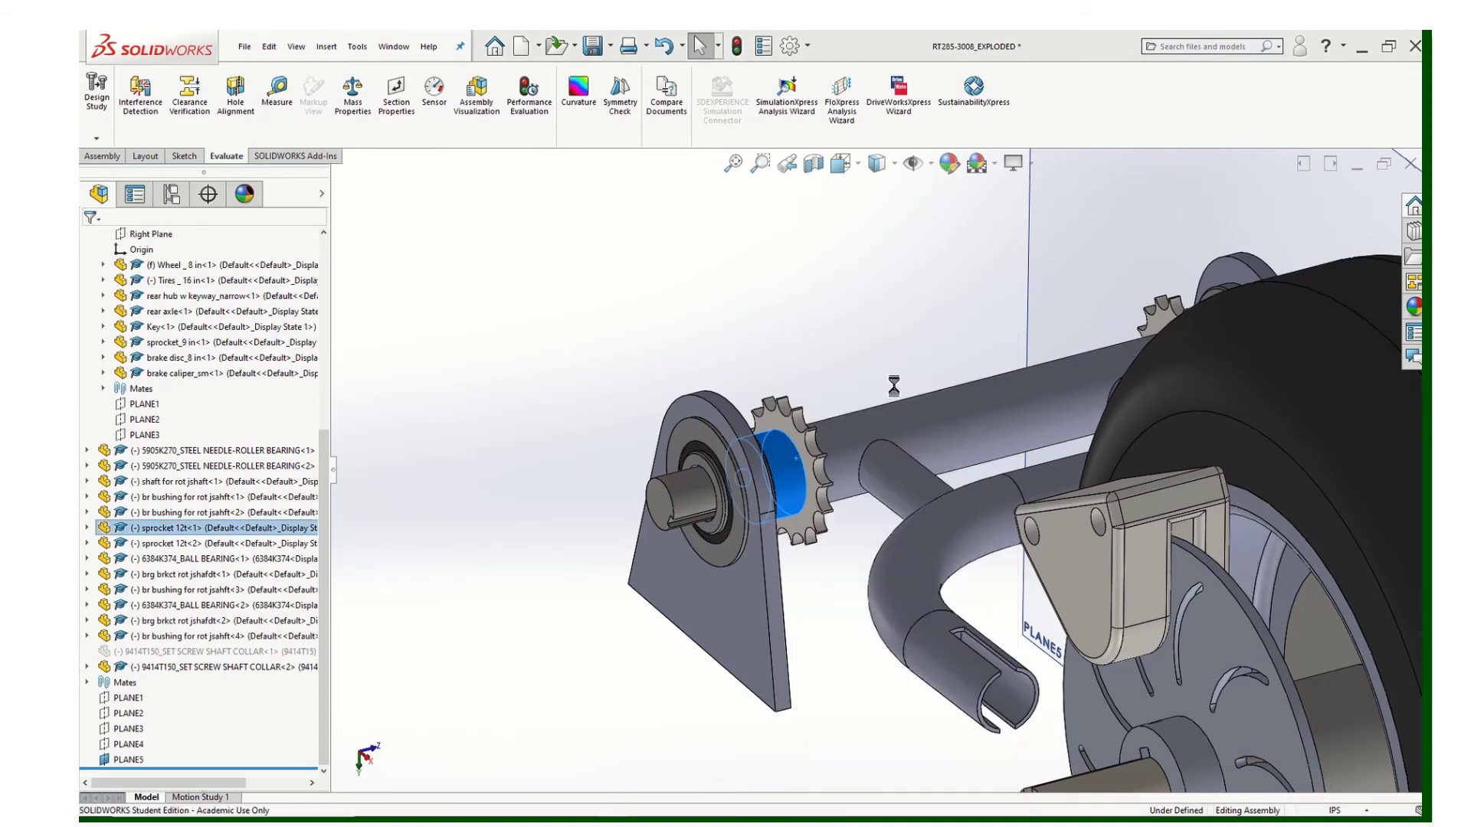
Suppress the br bushing on the jackshaft to expose the needle bearing, then go to the browser.
right_click(846, 428)
left_click(985, 354)
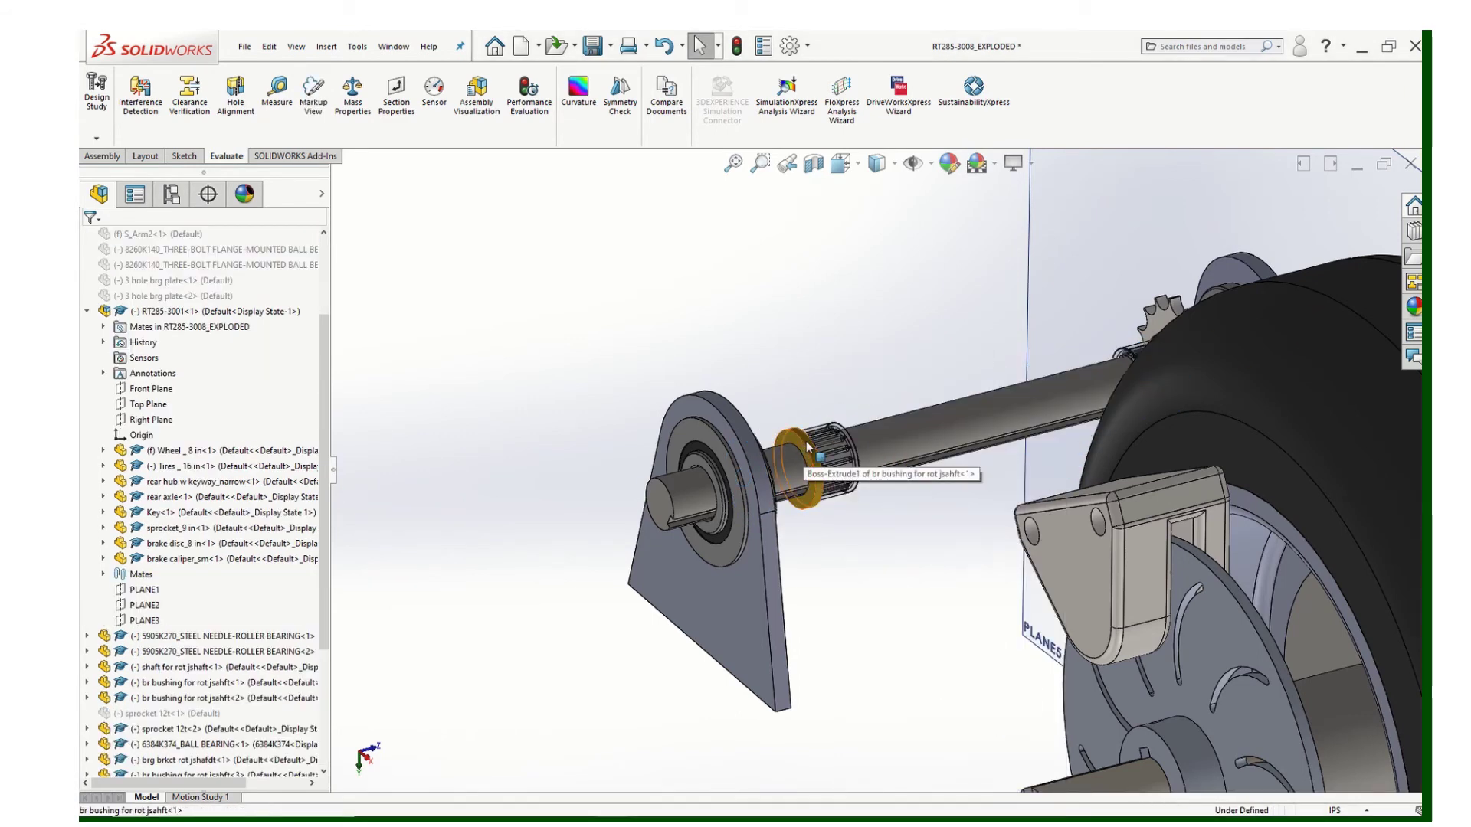
right_click(808, 448)
left_click(948, 351)
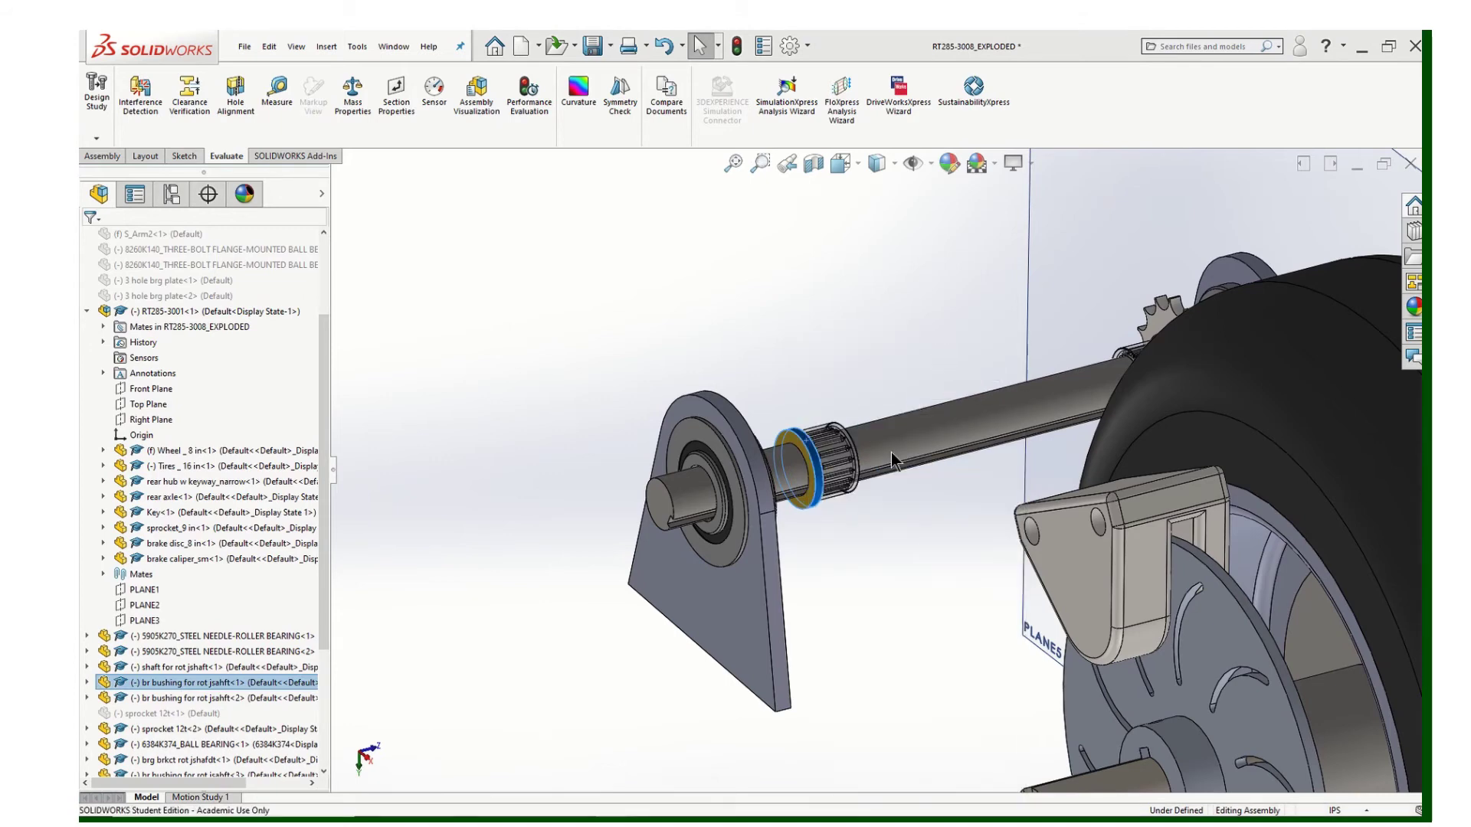
scroll(811, 453, "down", 3)
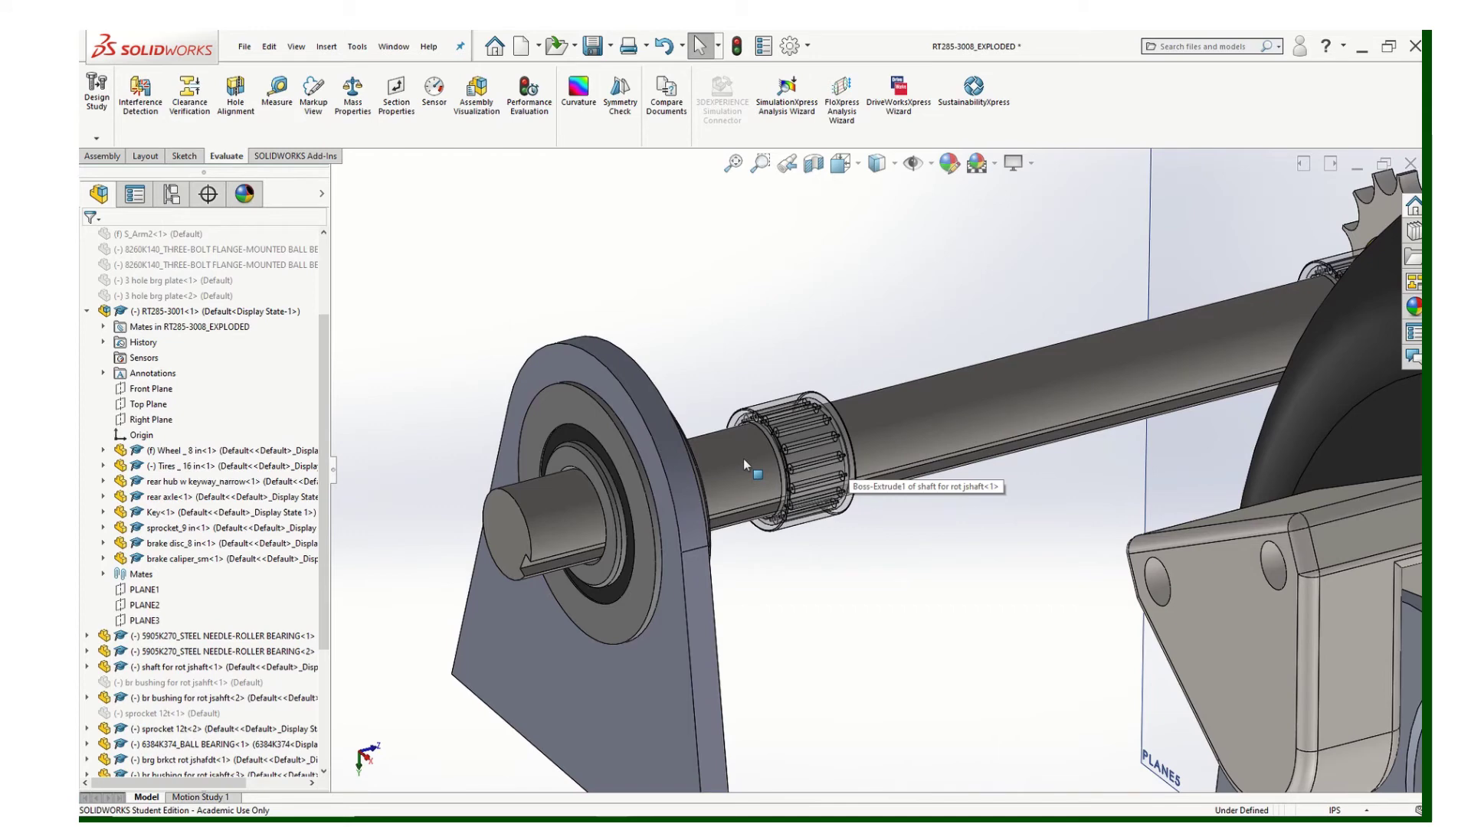
key("alt+Tab")
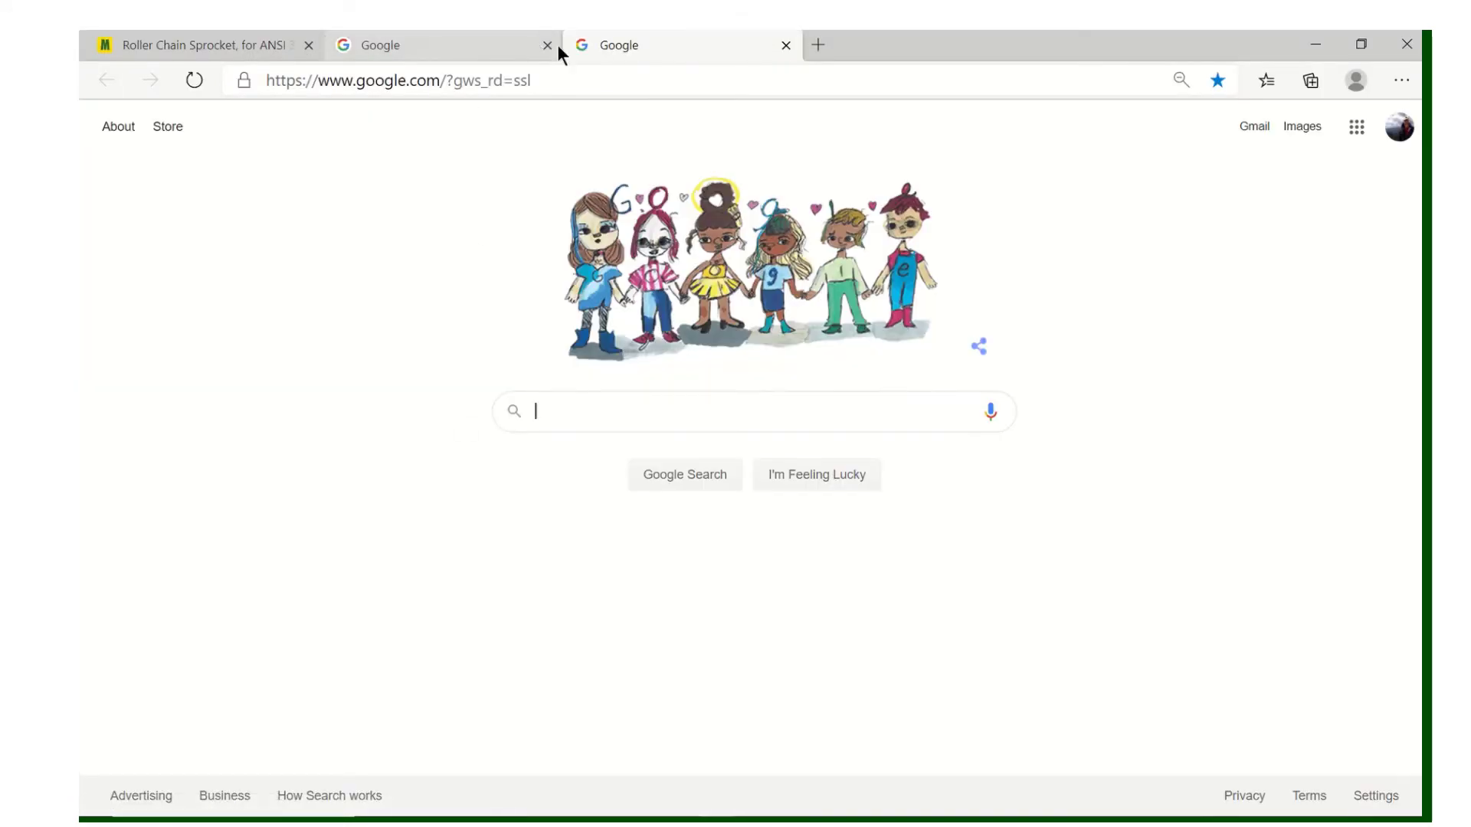
Back out of the sprocket pages, search 'bearings', and open the Roller Bearings category.
left_click(270, 48)
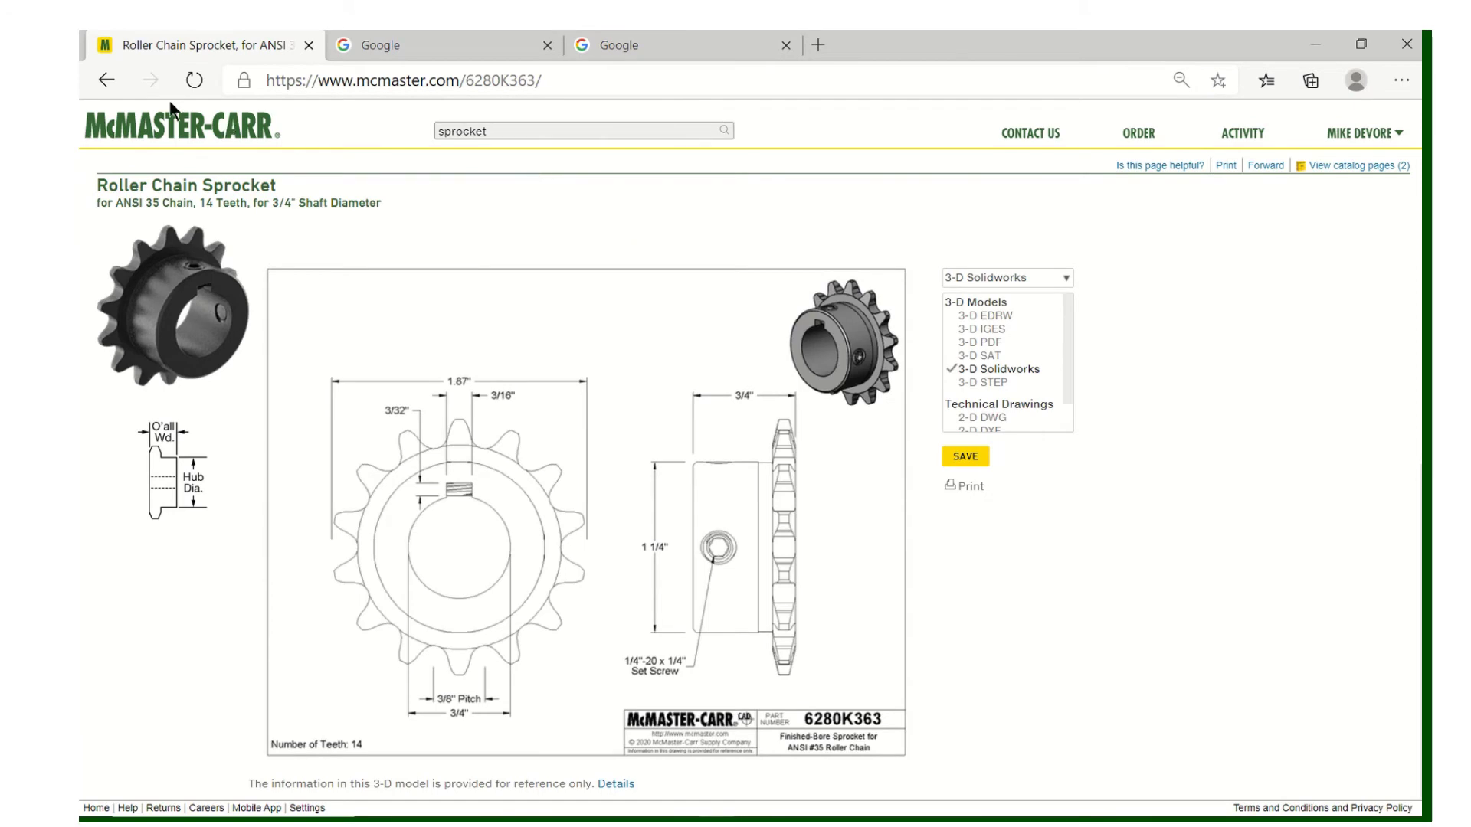
left_click(108, 79)
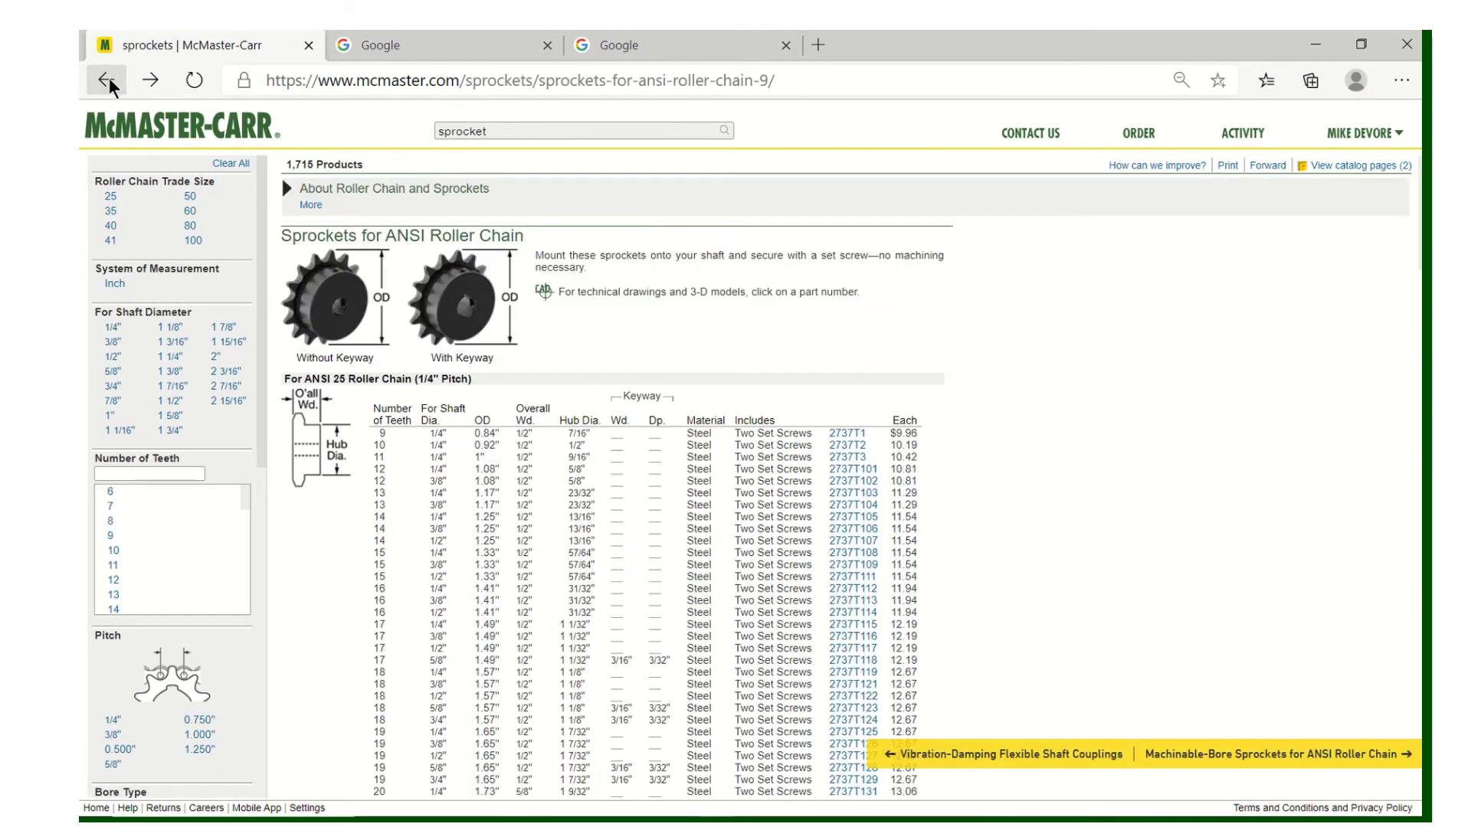
left_click(107, 80)
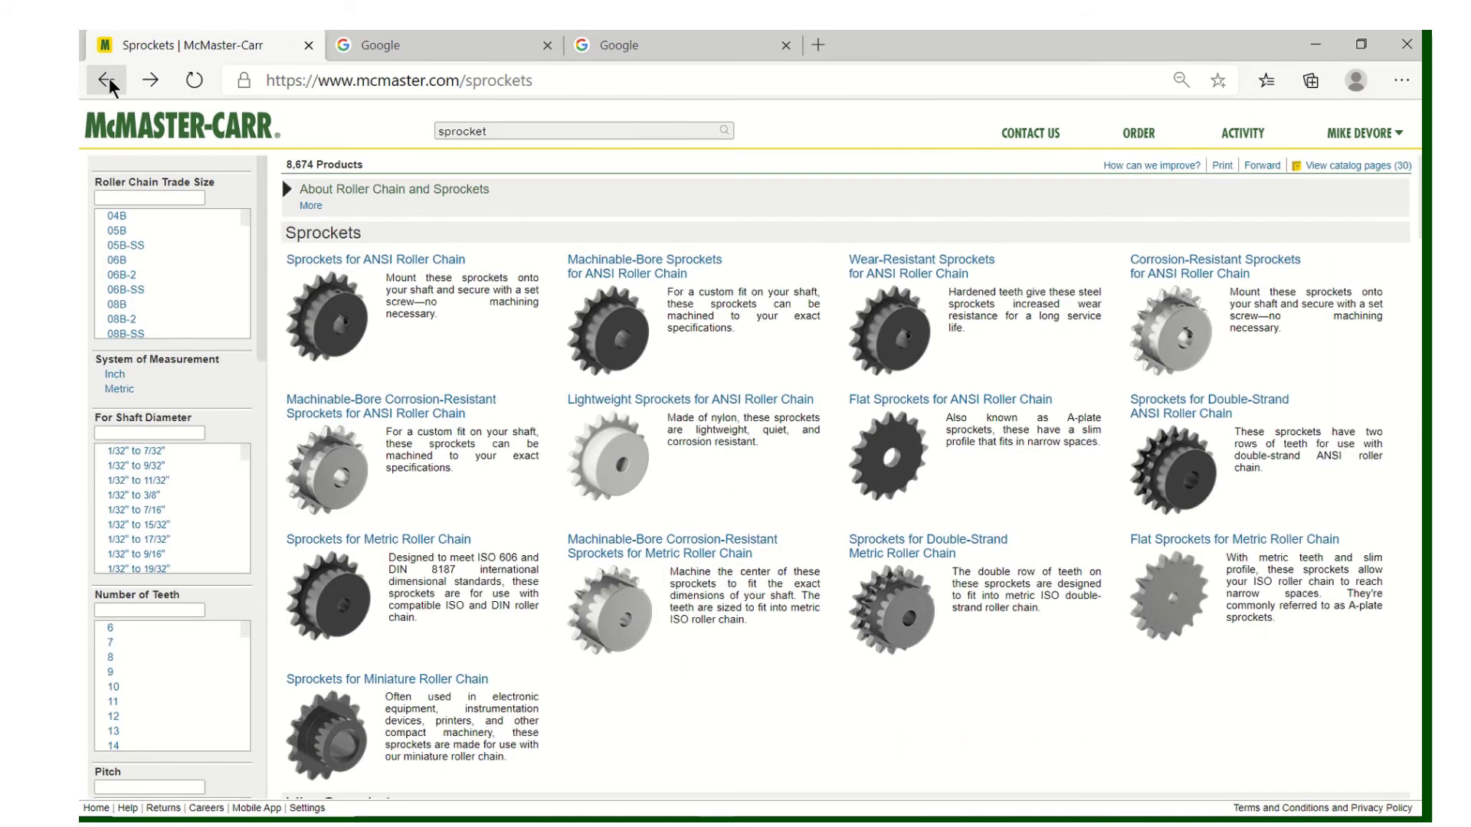
left_click_drag(491, 130, 429, 132)
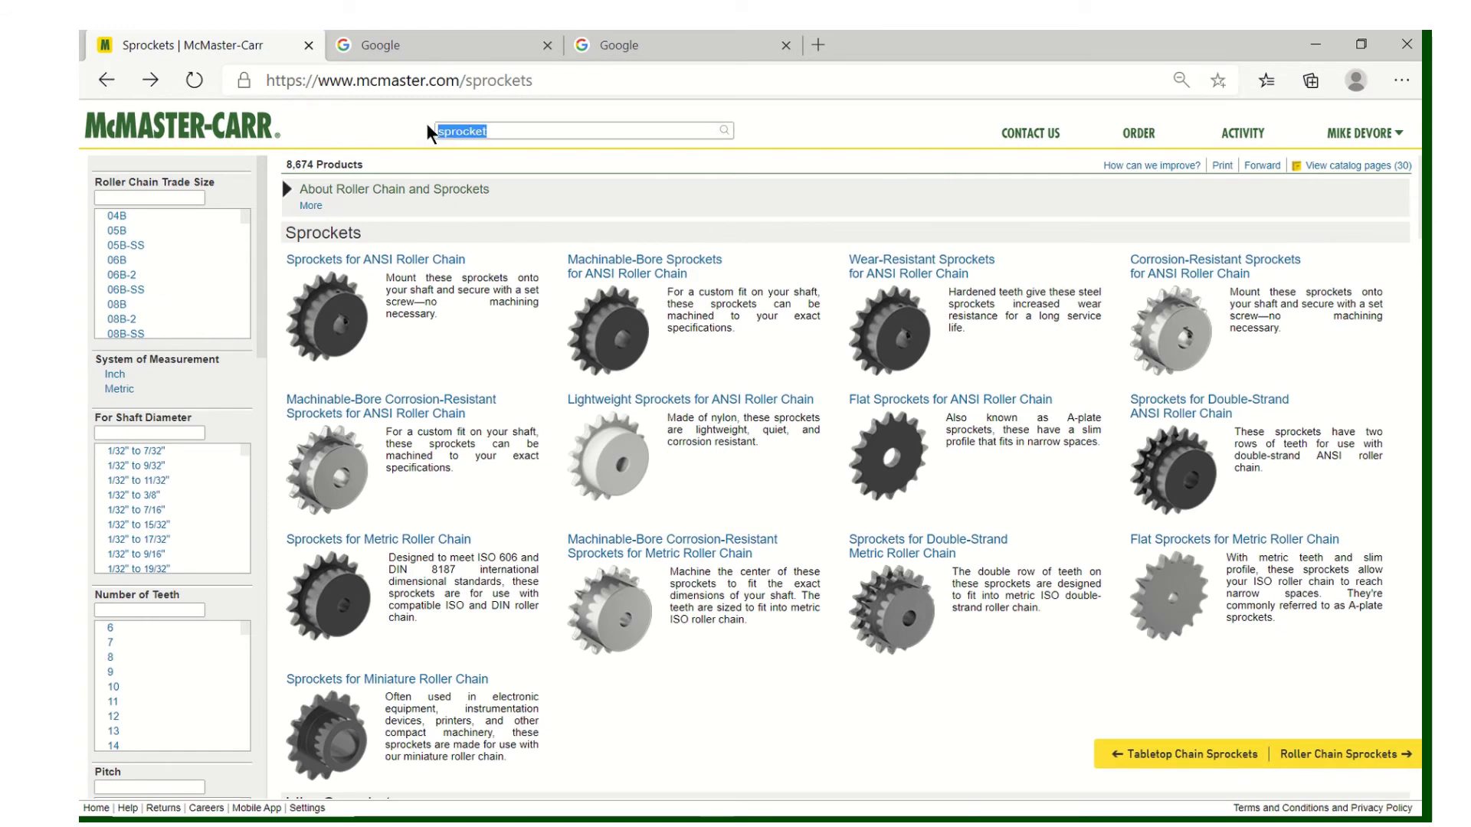
type("bearings")
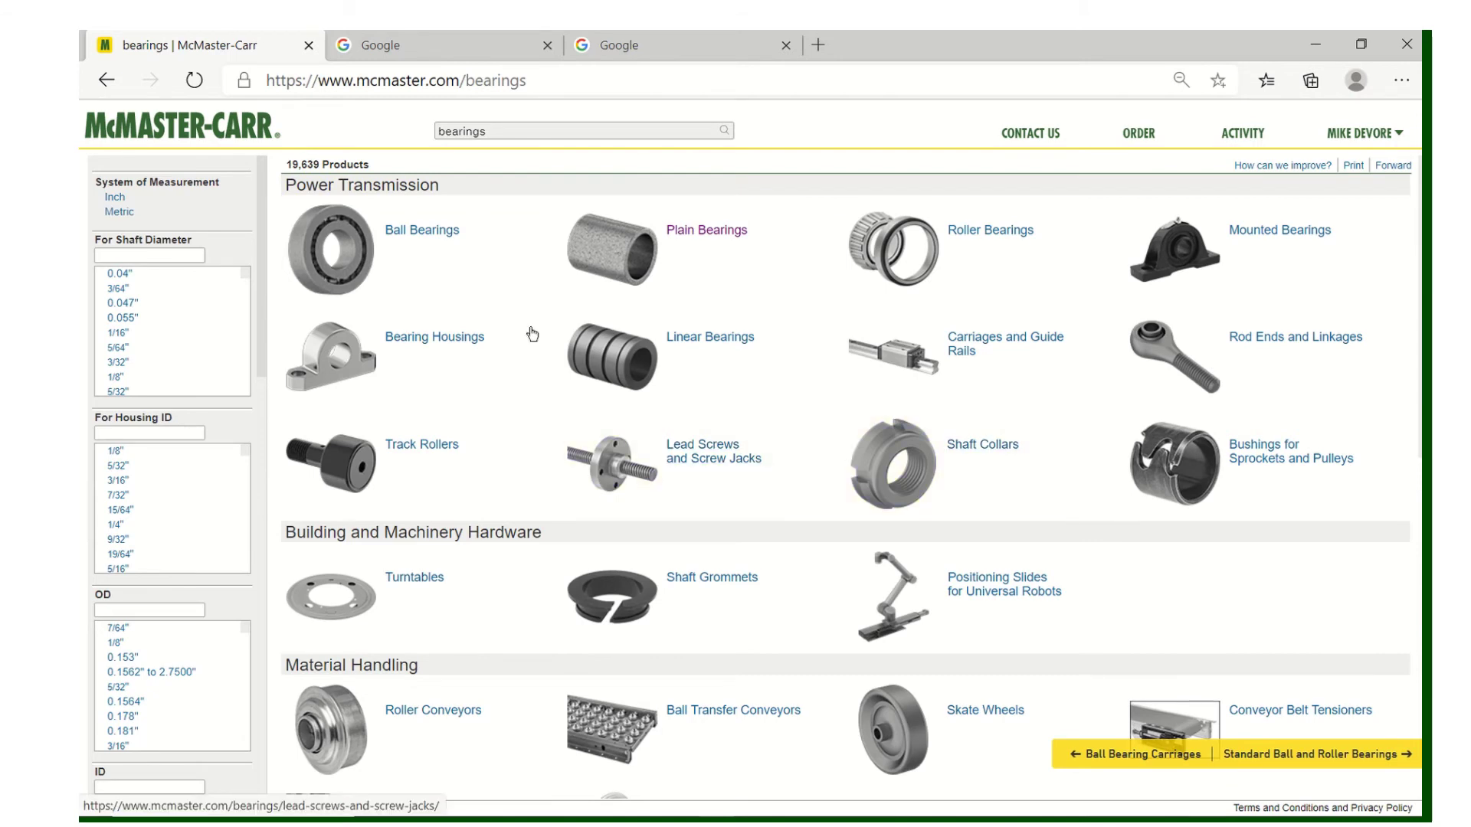
left_click(971, 240)
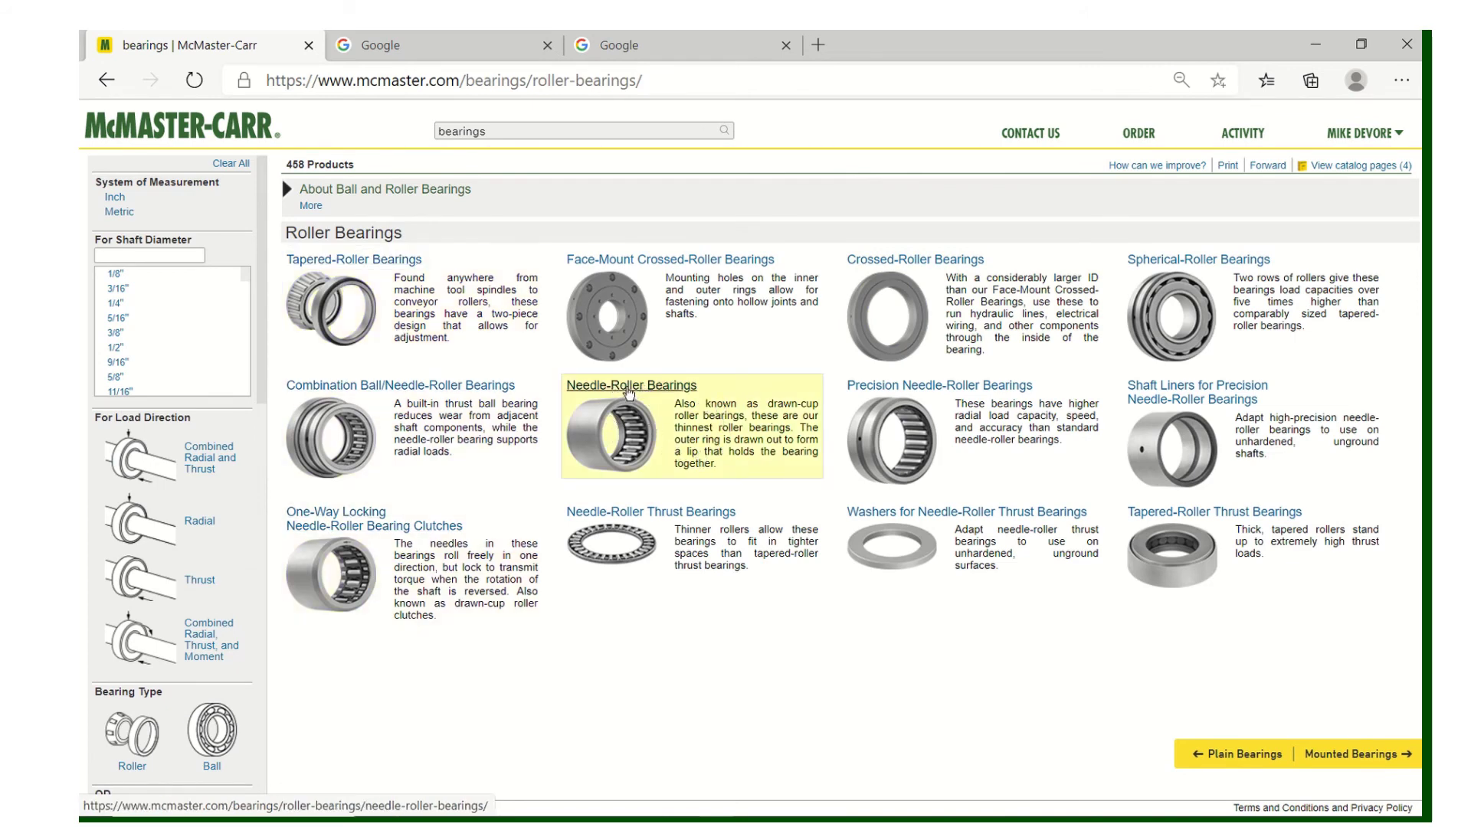
Open needle-roller bearing 5905K26 (3/4" shaft, 1" housing) and scroll to its CAD drawing.
left_click(611, 422)
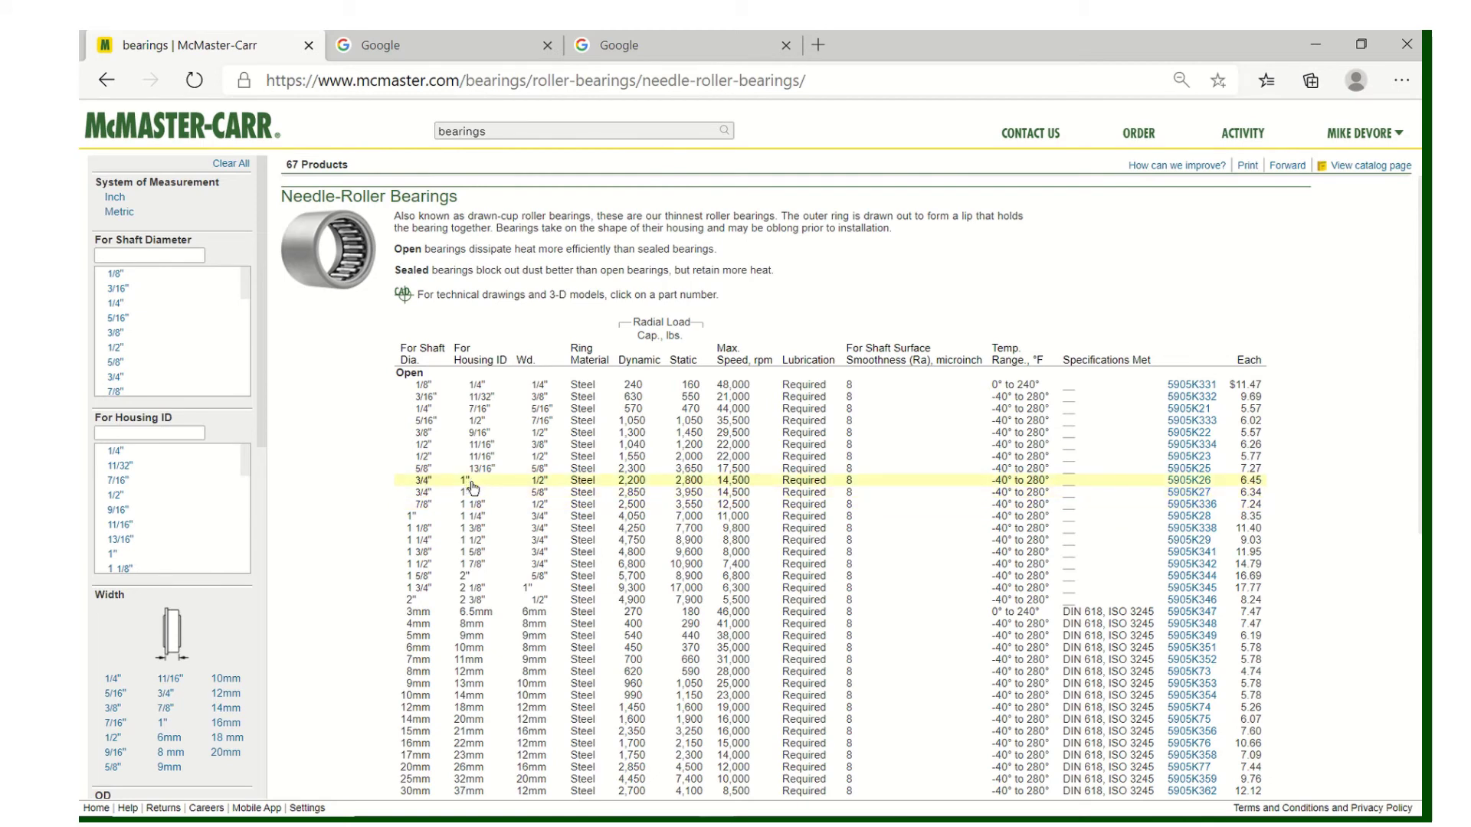
mouse_move(333, 230)
left_click(1189, 480)
left_click(950, 500)
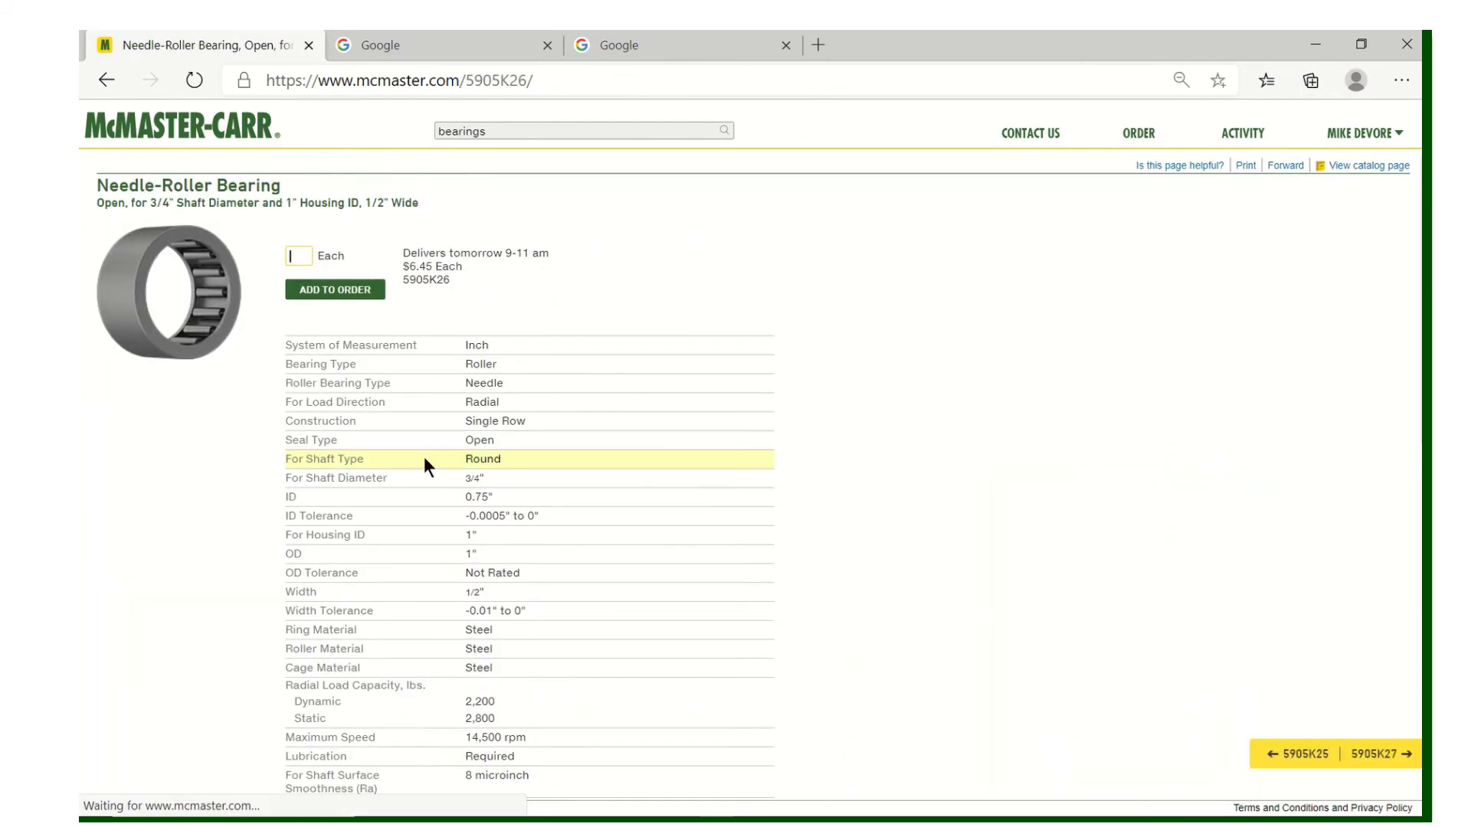
scroll(424, 456, "down", 10)
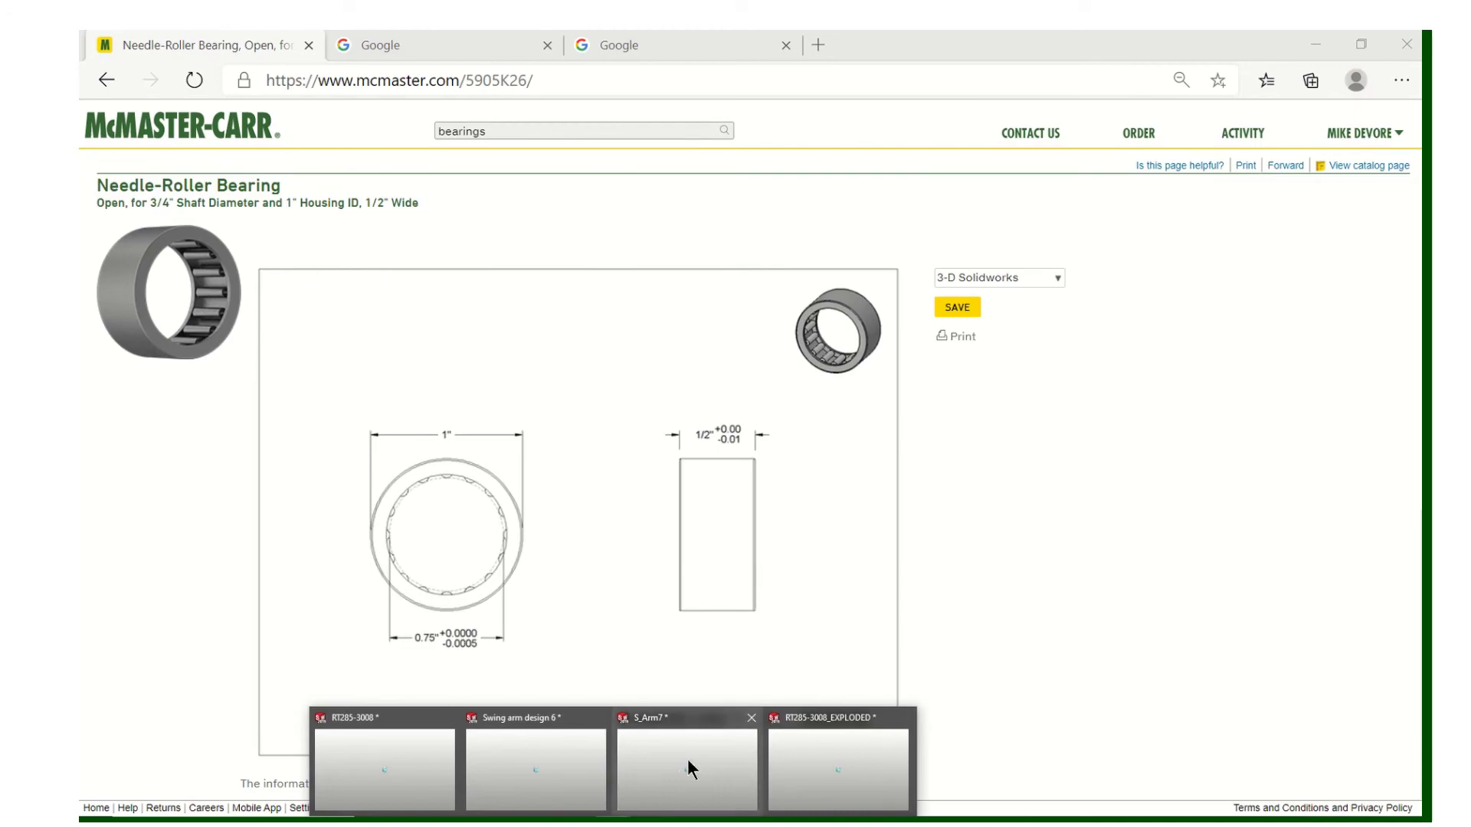
In the S_Arm7 part, start a sketch on the tube's end face, viewed normal.
left_click(689, 766)
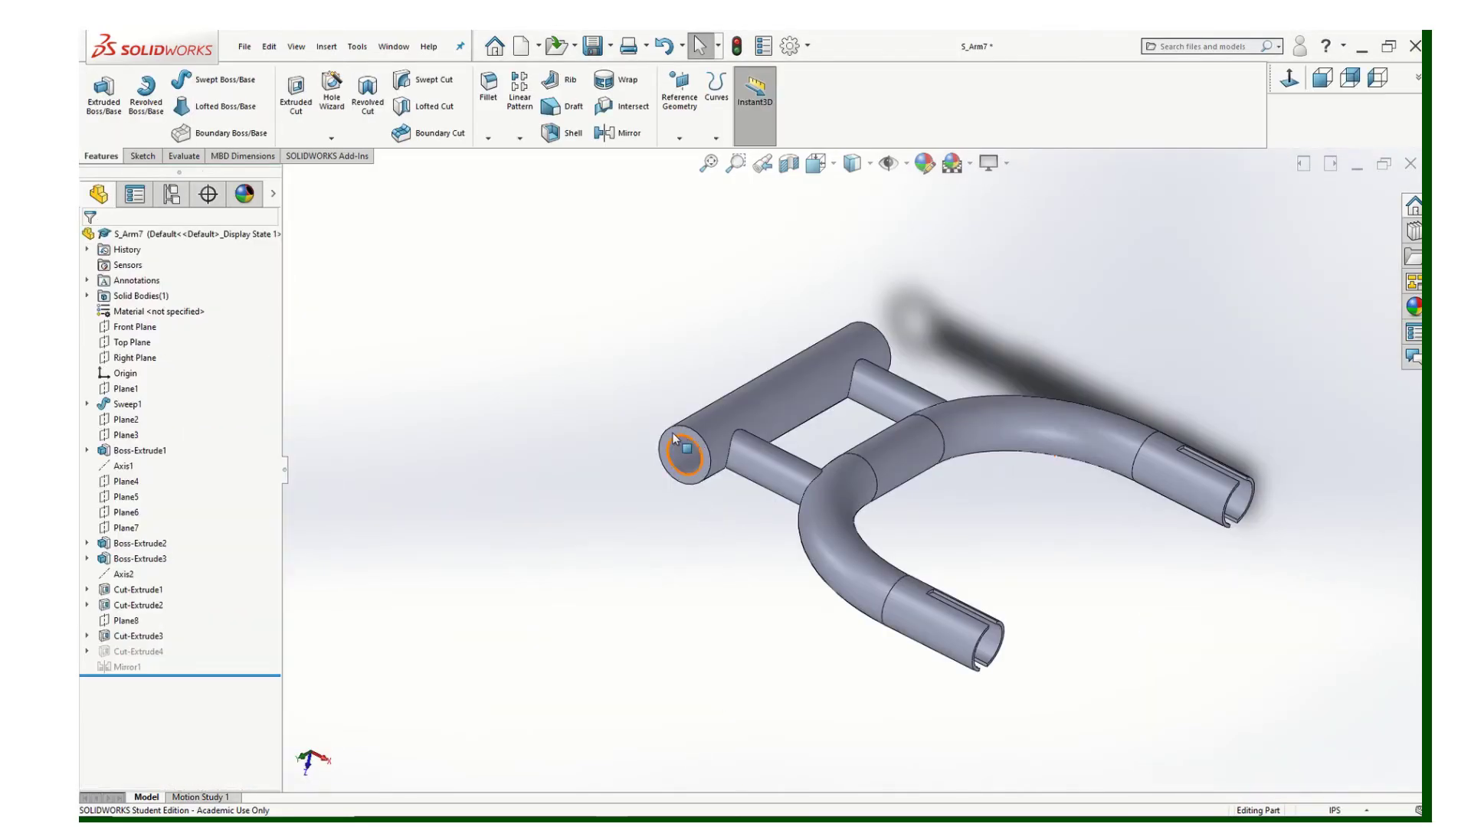
scroll(682, 426, "down", 2)
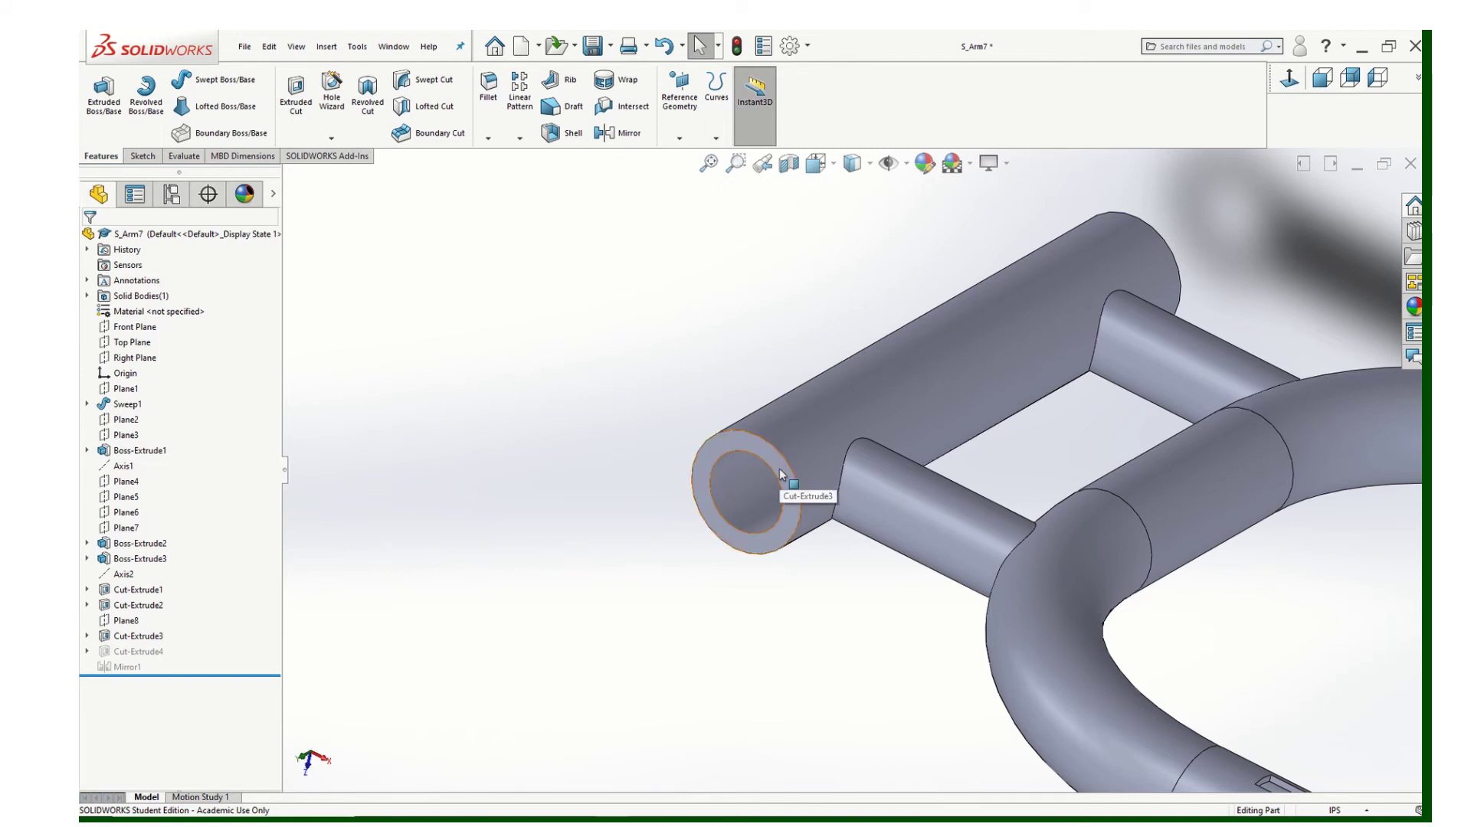
left_click(142, 155)
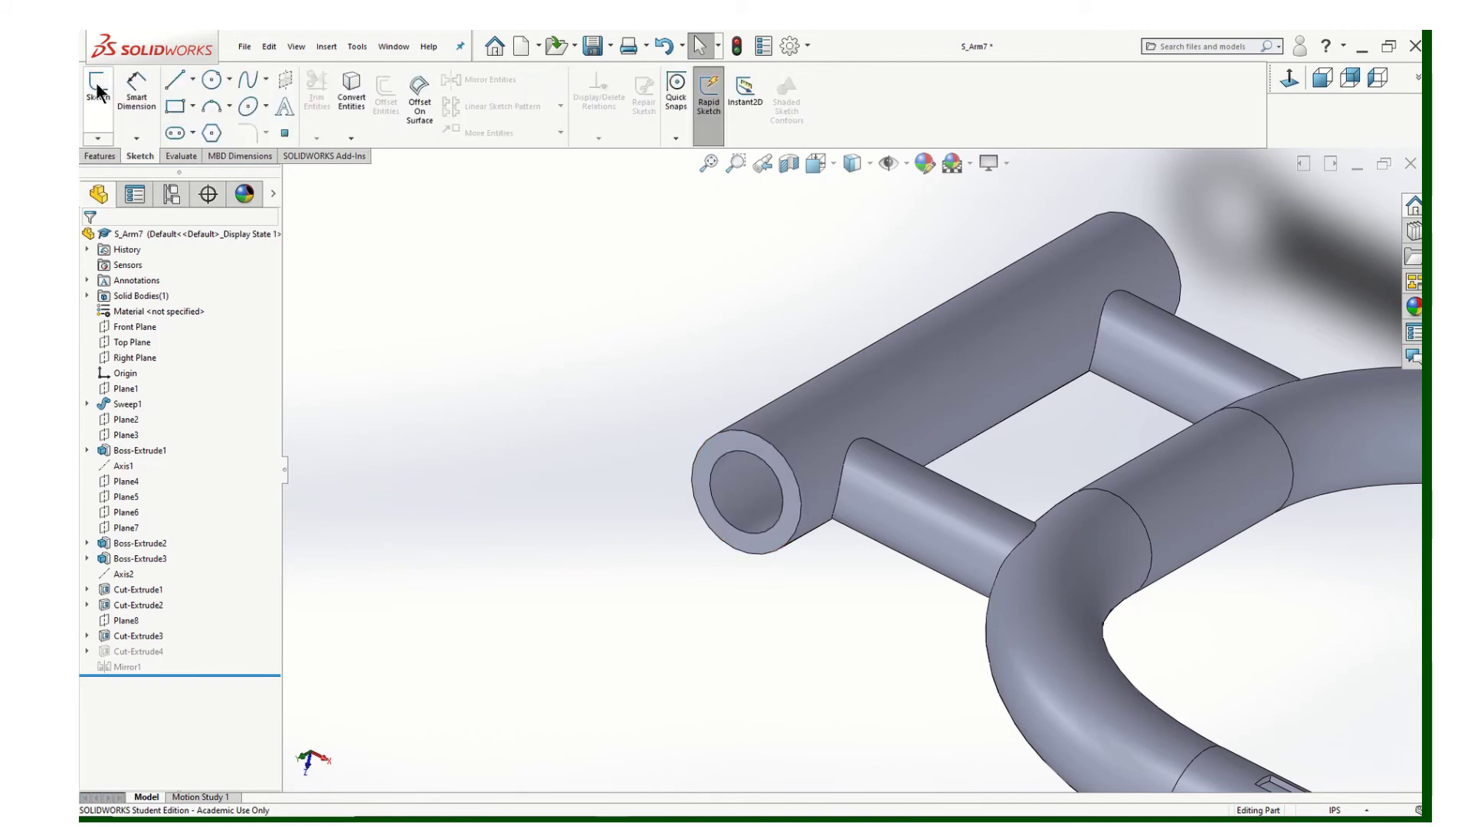
left_click(98, 96)
left_click(714, 447)
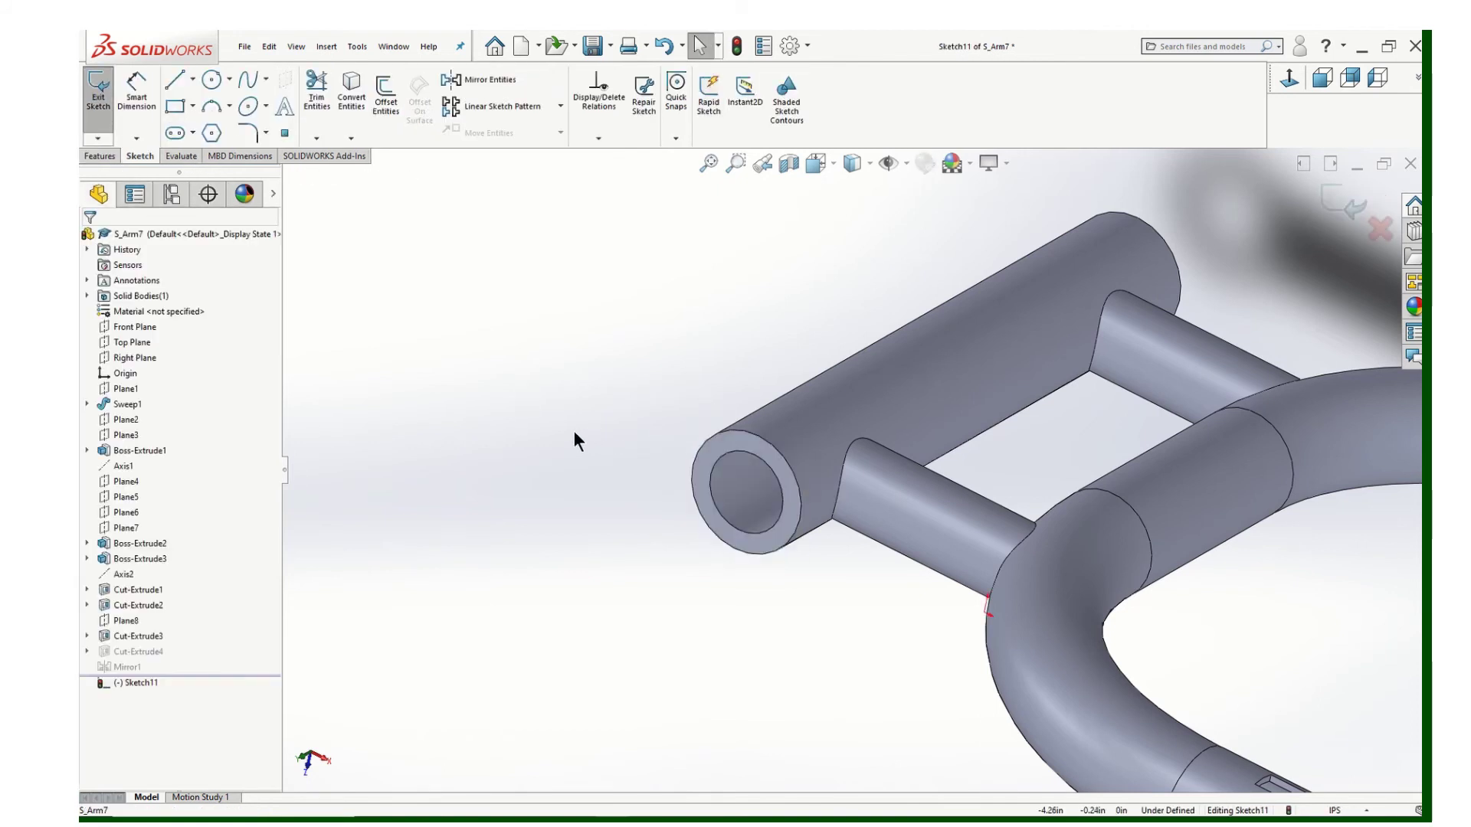
key("ctrl+8")
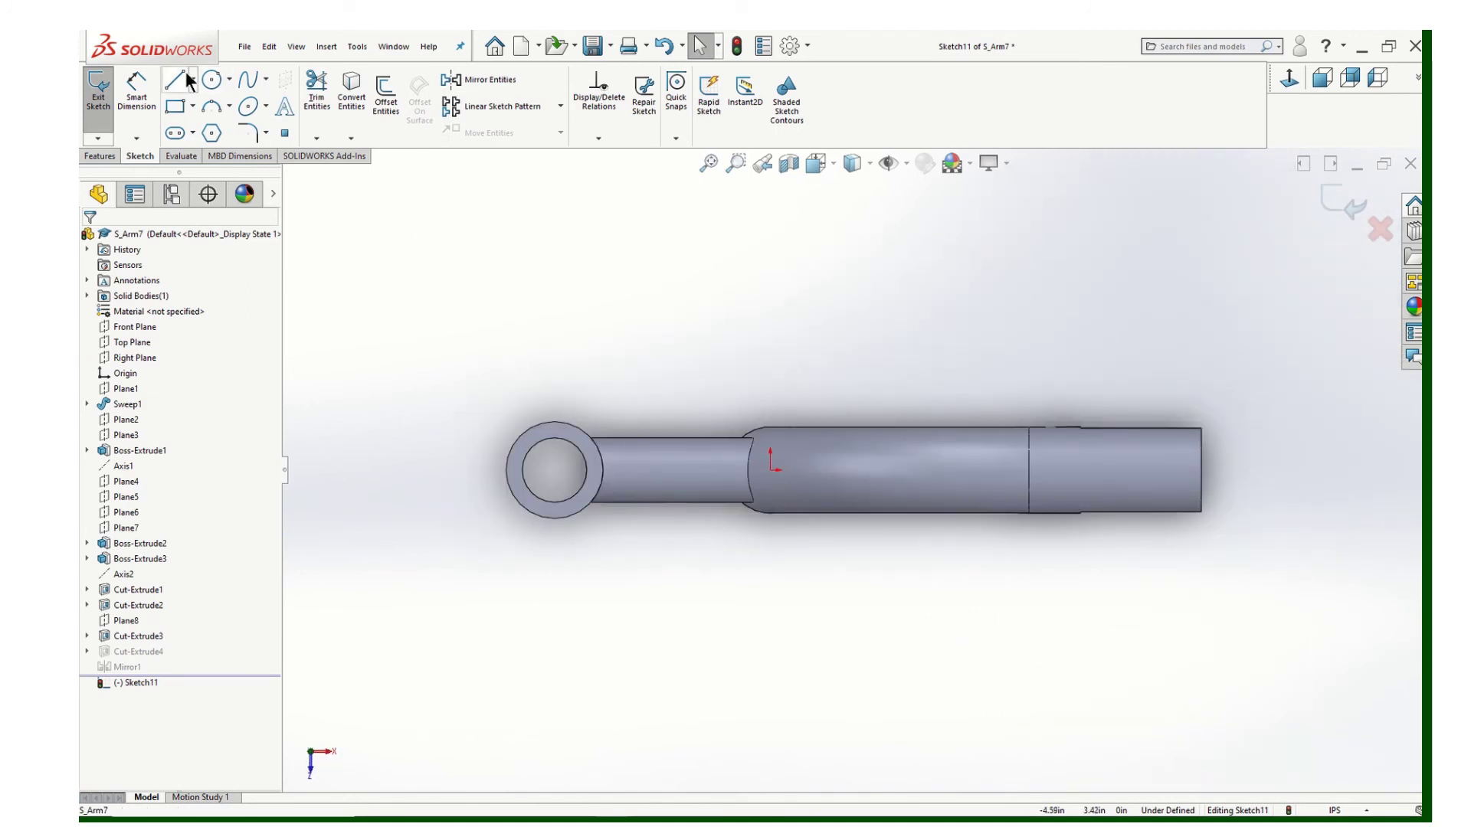
Draw a circle centred on the eye hole, dimension it Ø1.00 in, and exit Sketch11.
key("c")
left_click(555, 469)
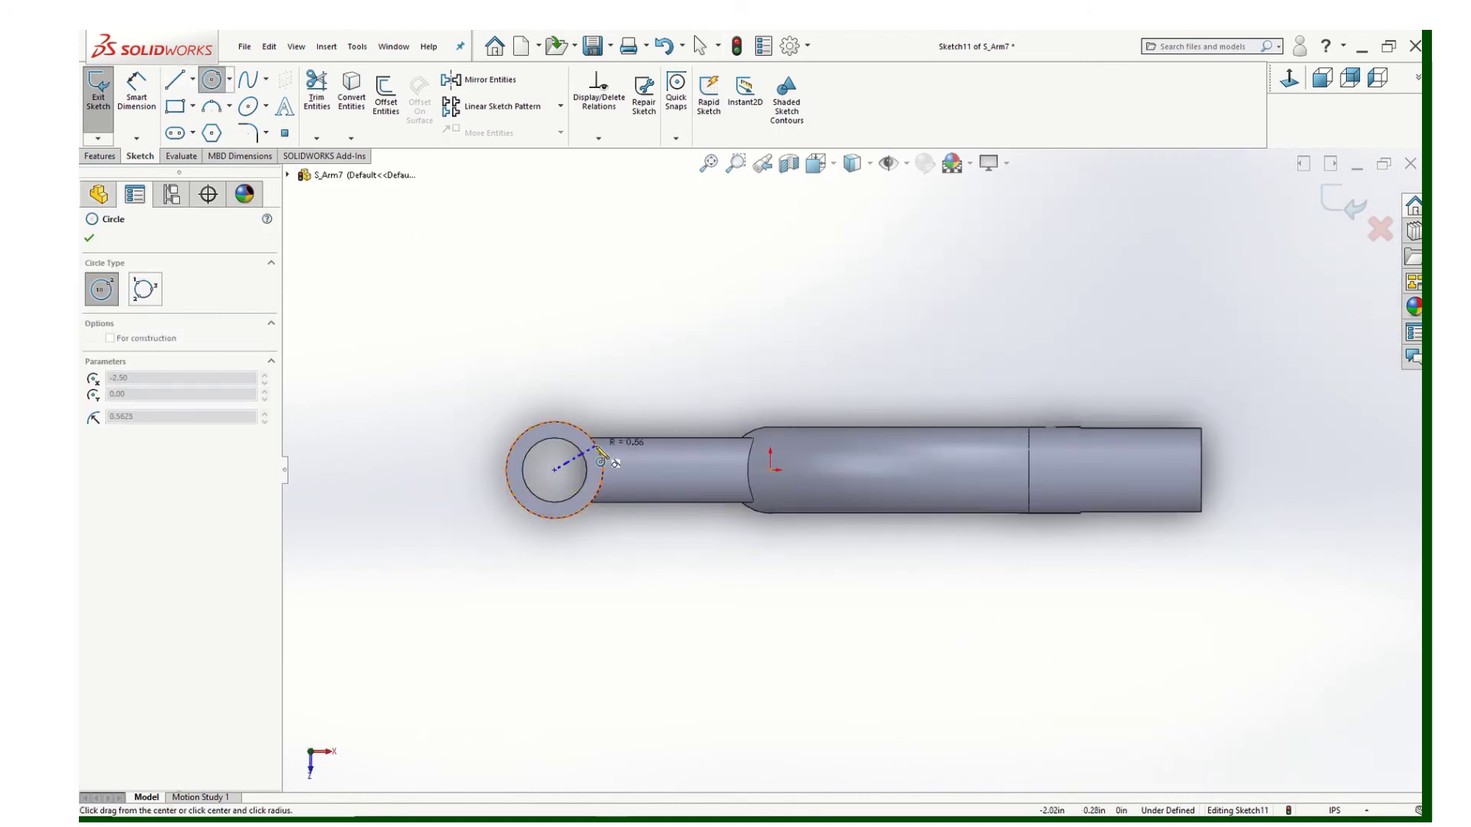
left_click(592, 456)
key("d")
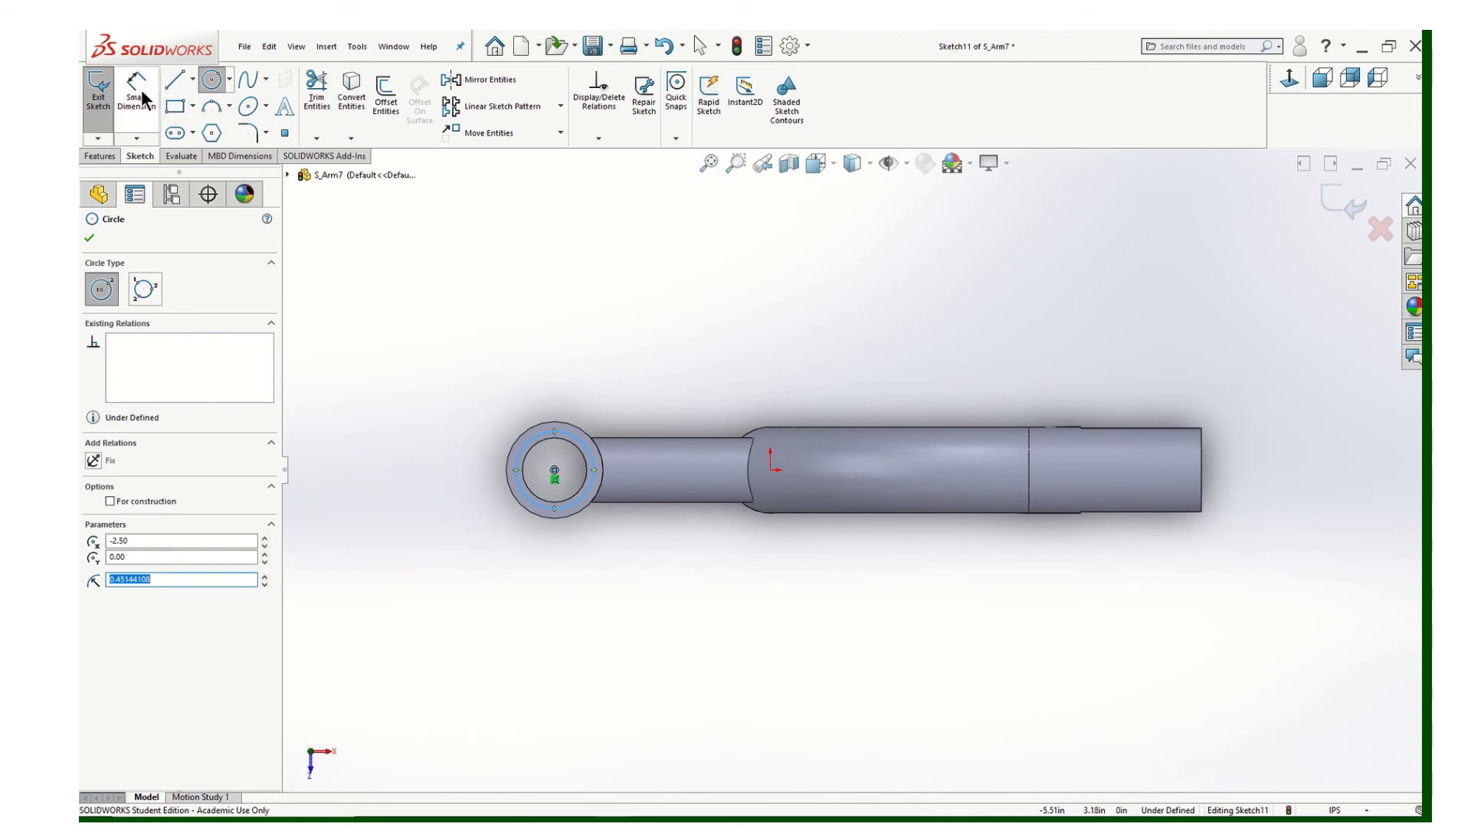
left_click(537, 435)
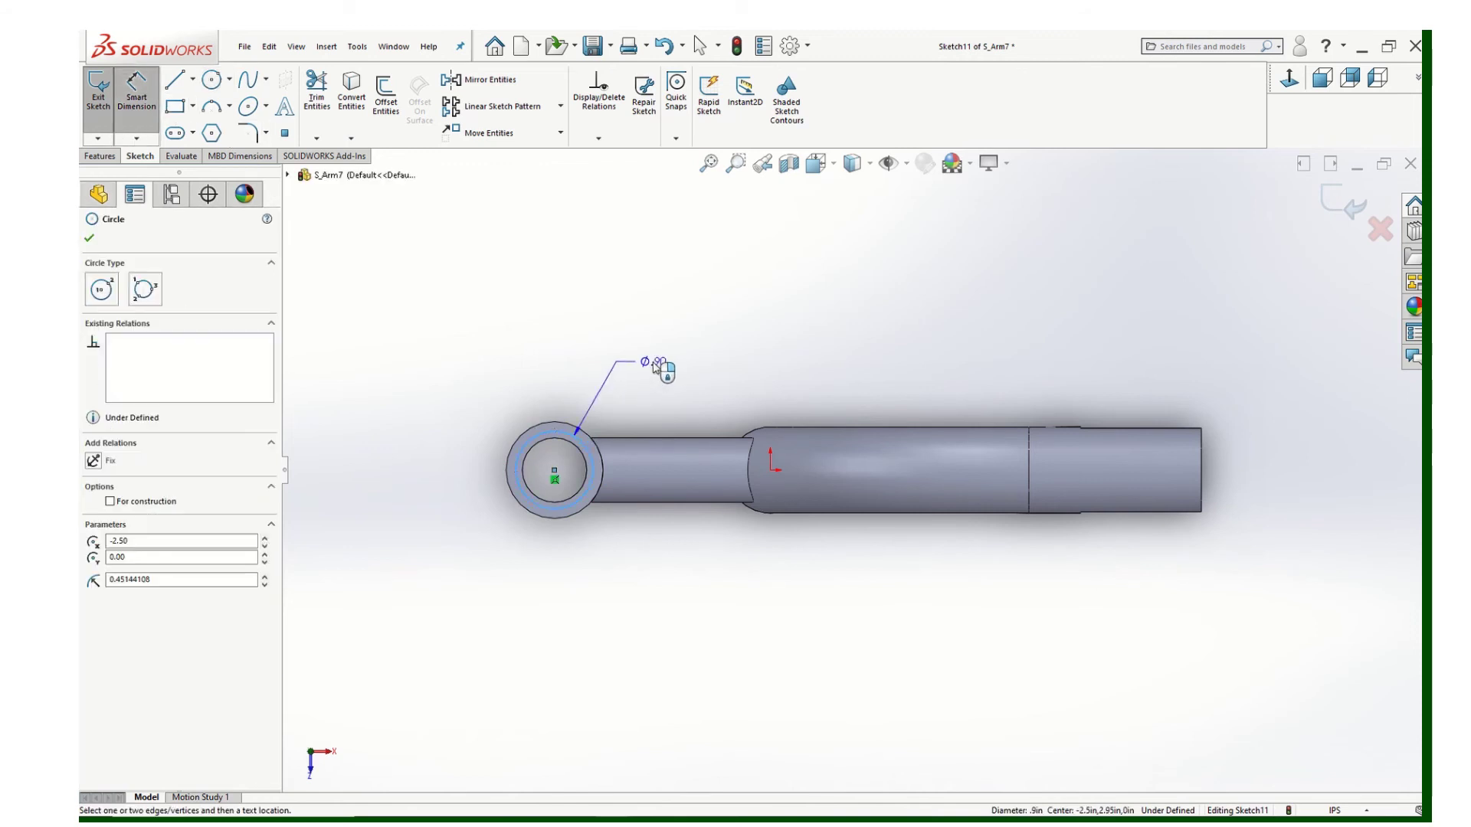
left_click(655, 368)
type("1")
key("Return")
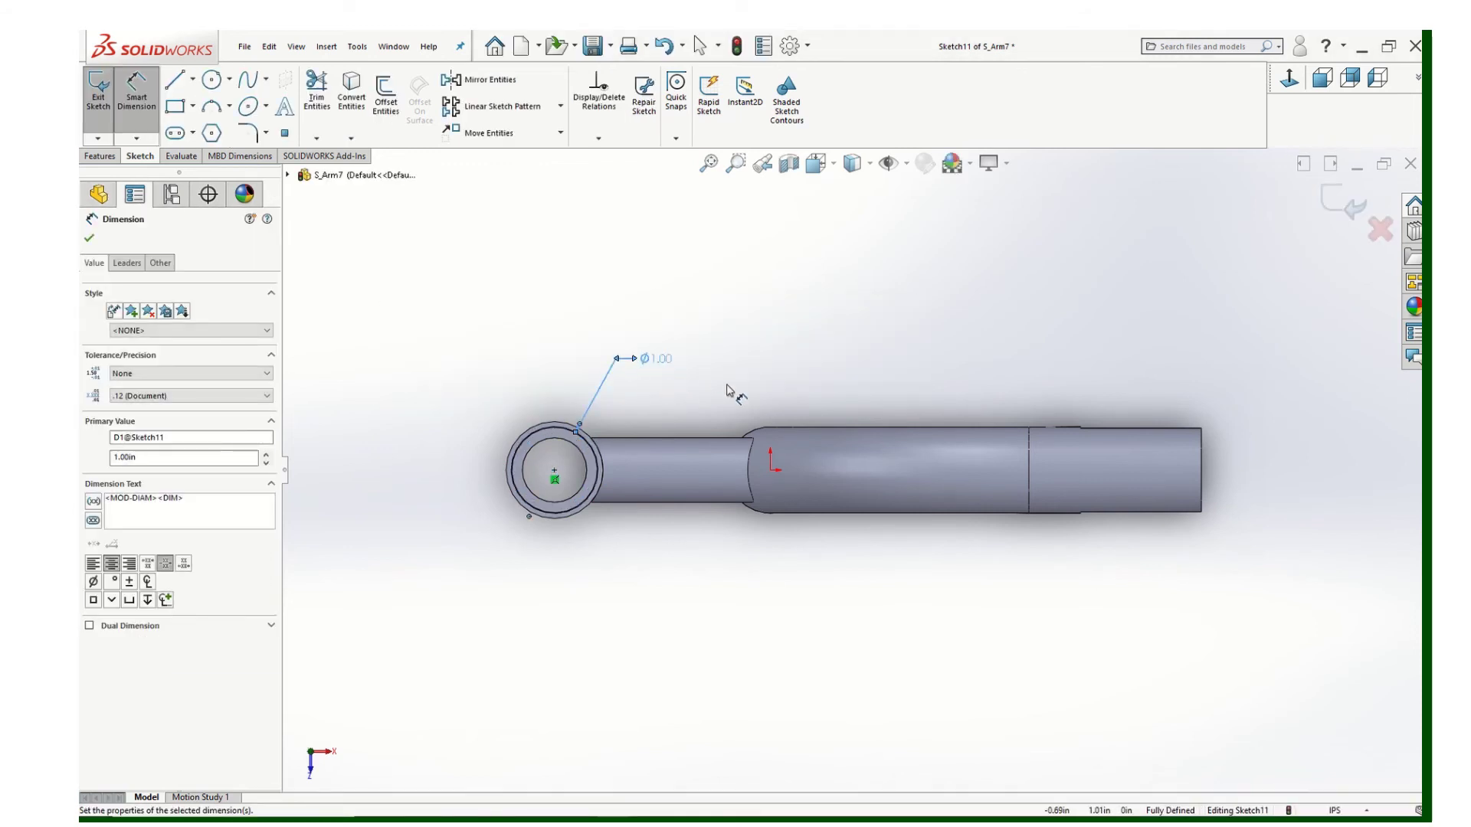
left_click(1337, 206)
left_click(1417, 204)
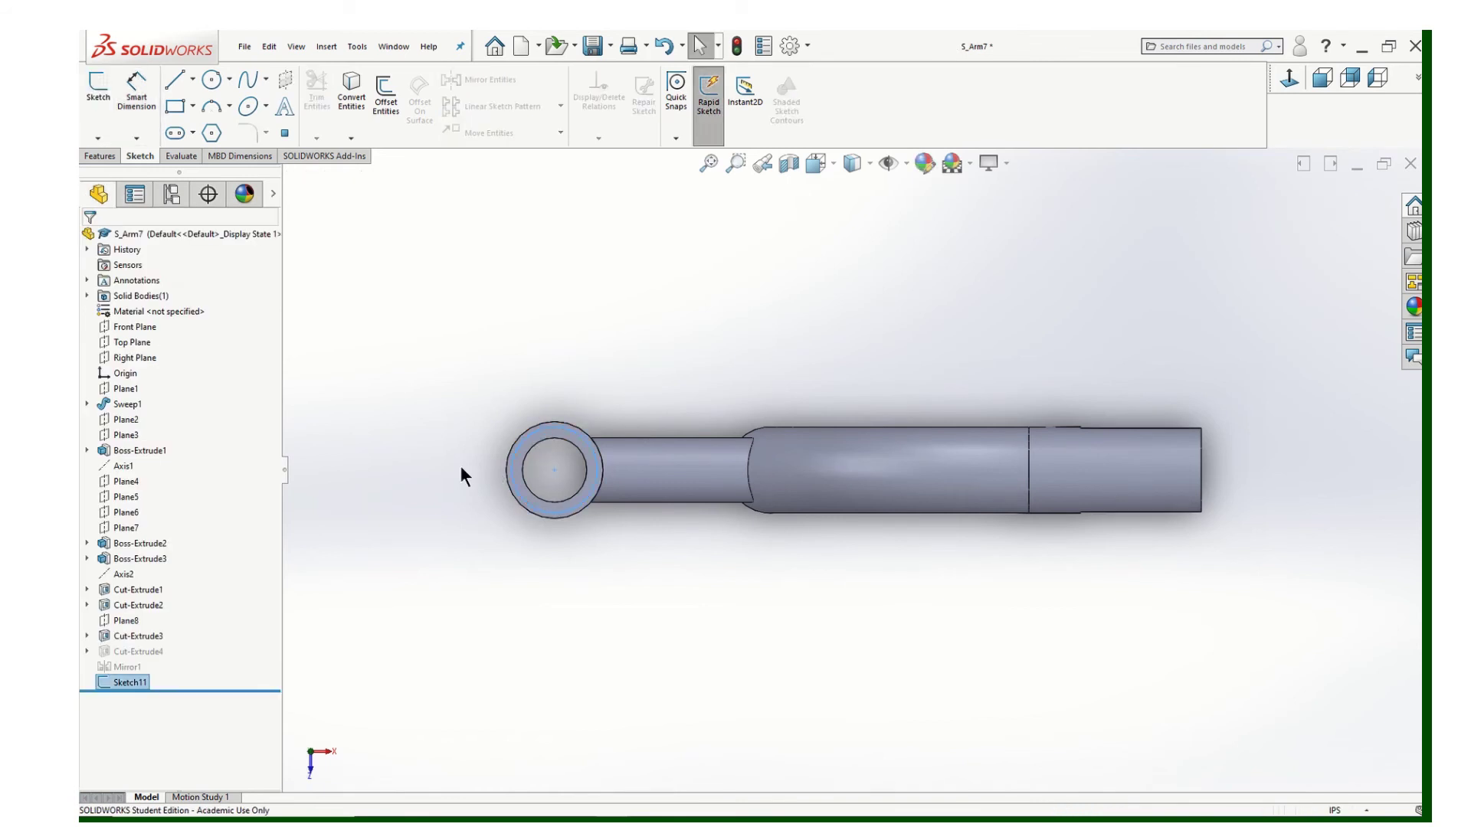
middle_click_drag(461, 465, 455, 469)
Extrude-cut the circle Blind 0.50 in deep into the tube end as Cut-Extrude5.
left_click(101, 157)
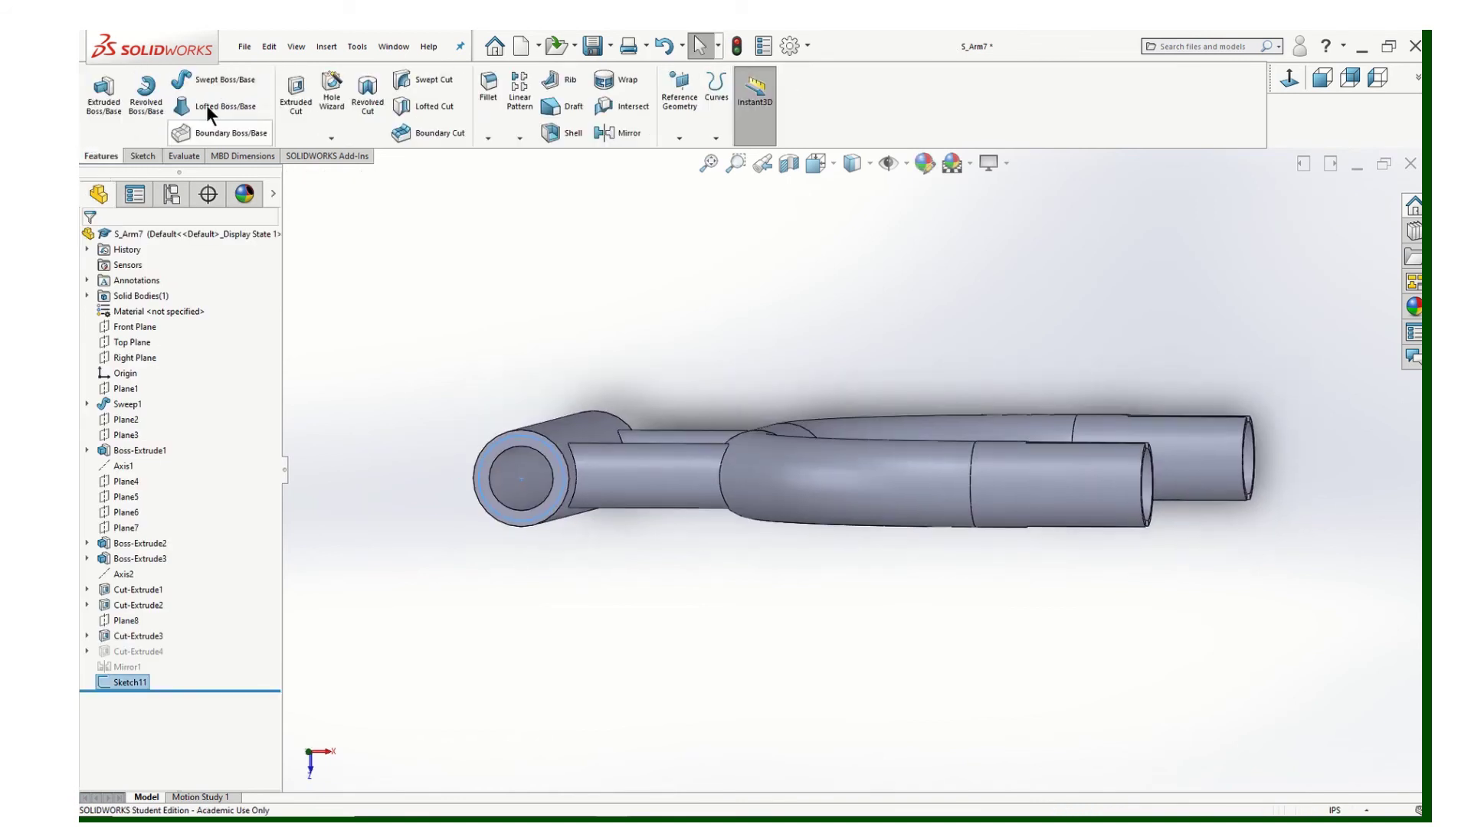
left_click(285, 85)
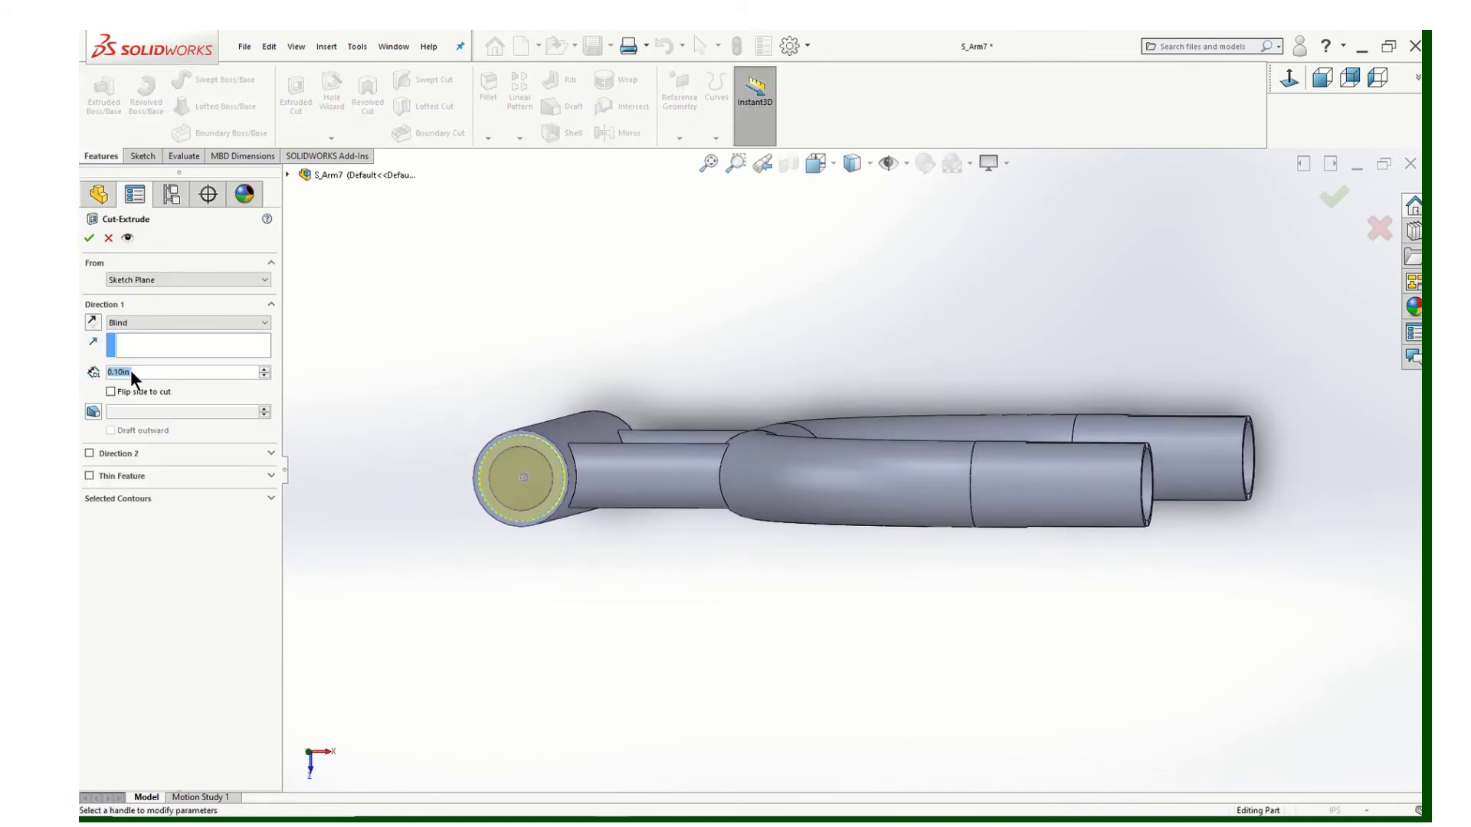
scroll(131, 370, "up", 4)
left_click(88, 239)
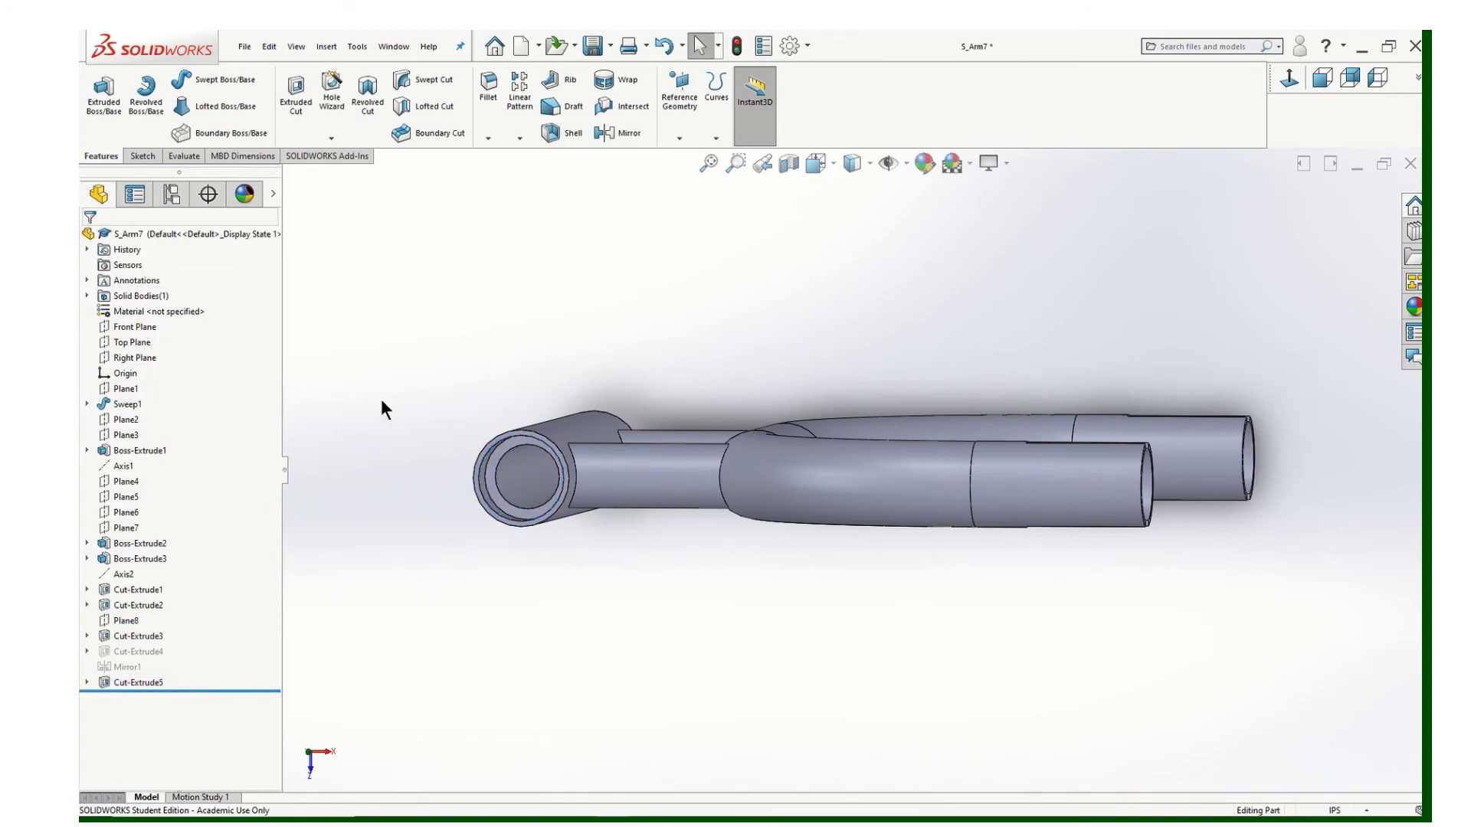
middle_click_drag(380, 398, 360, 421)
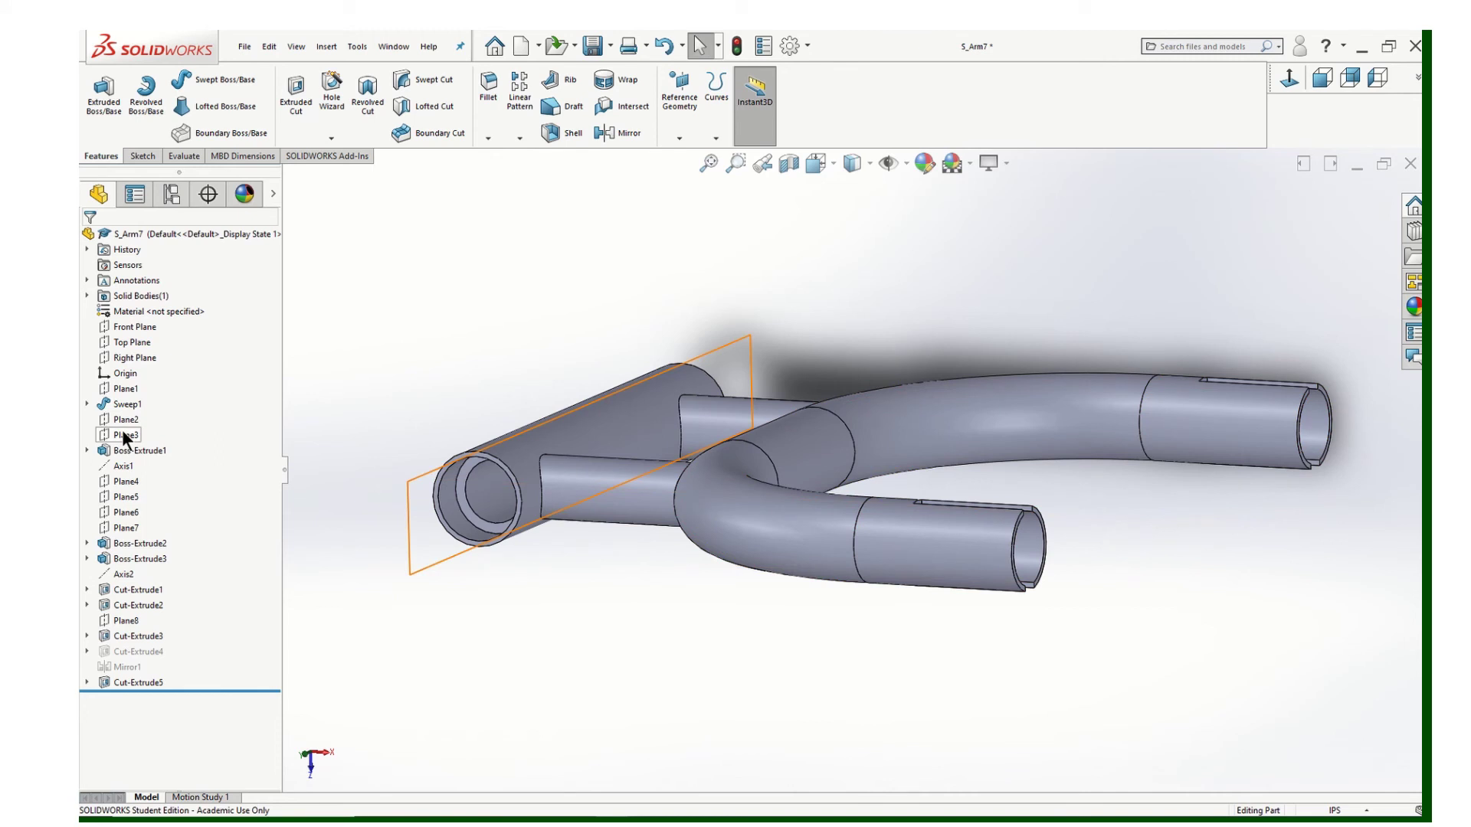
Edit Boss-Extrude1's Sketch3 to check the Ø1.13 and Ø.75 eye tube diameters, then exit.
left_click(115, 453)
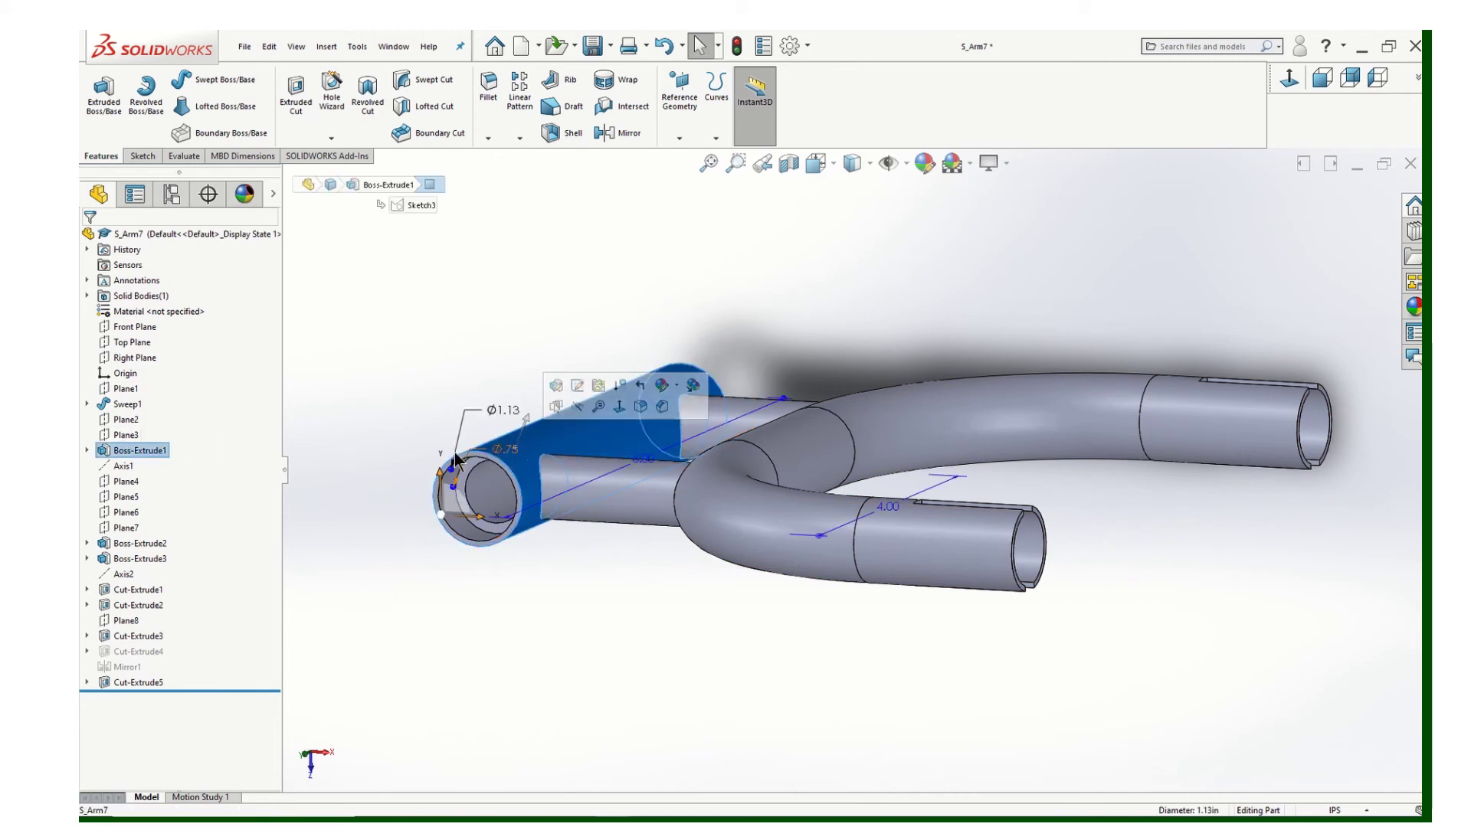
left_click(87, 451)
right_click(129, 466)
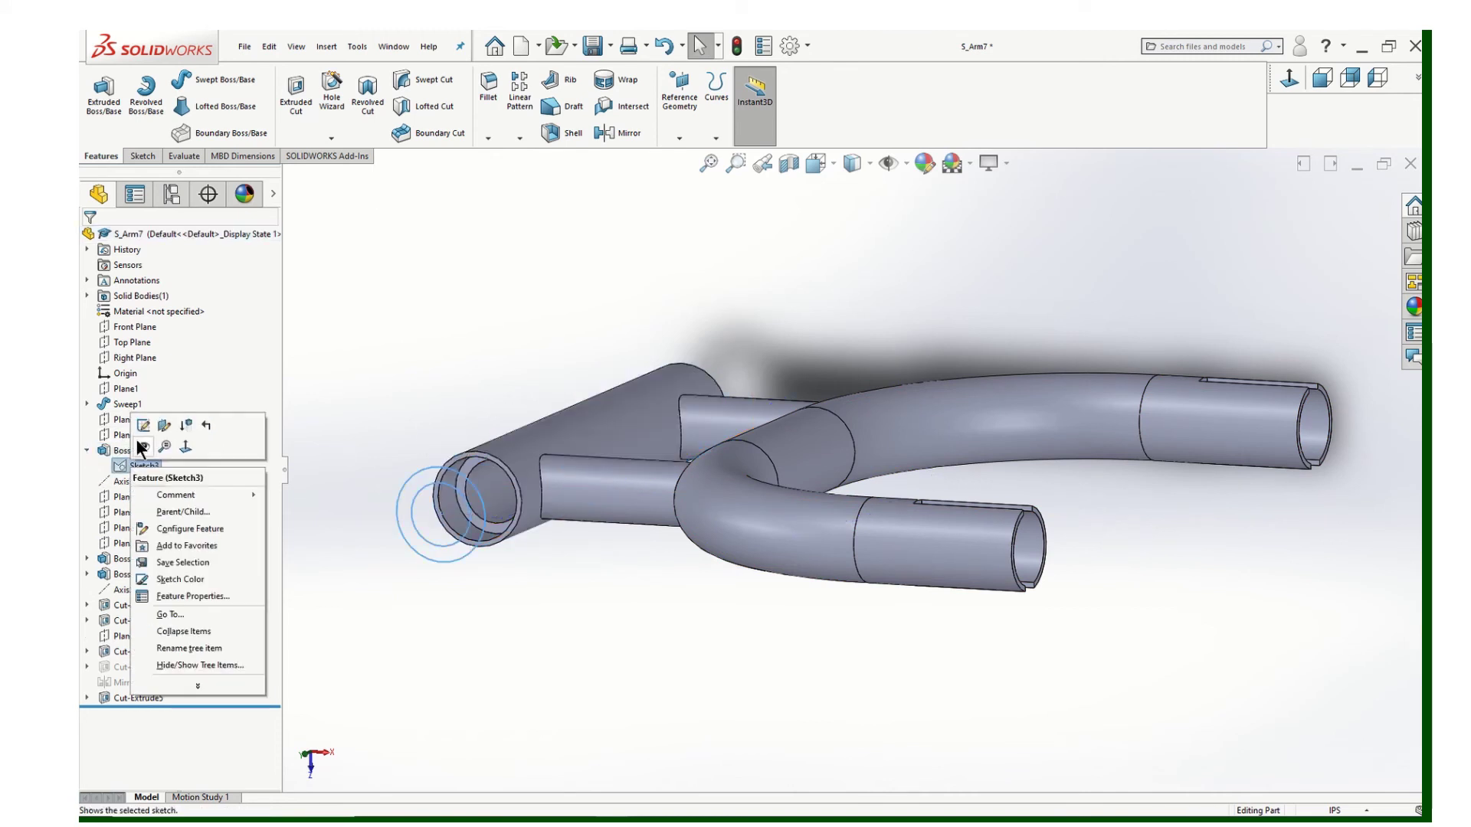
left_click(144, 426)
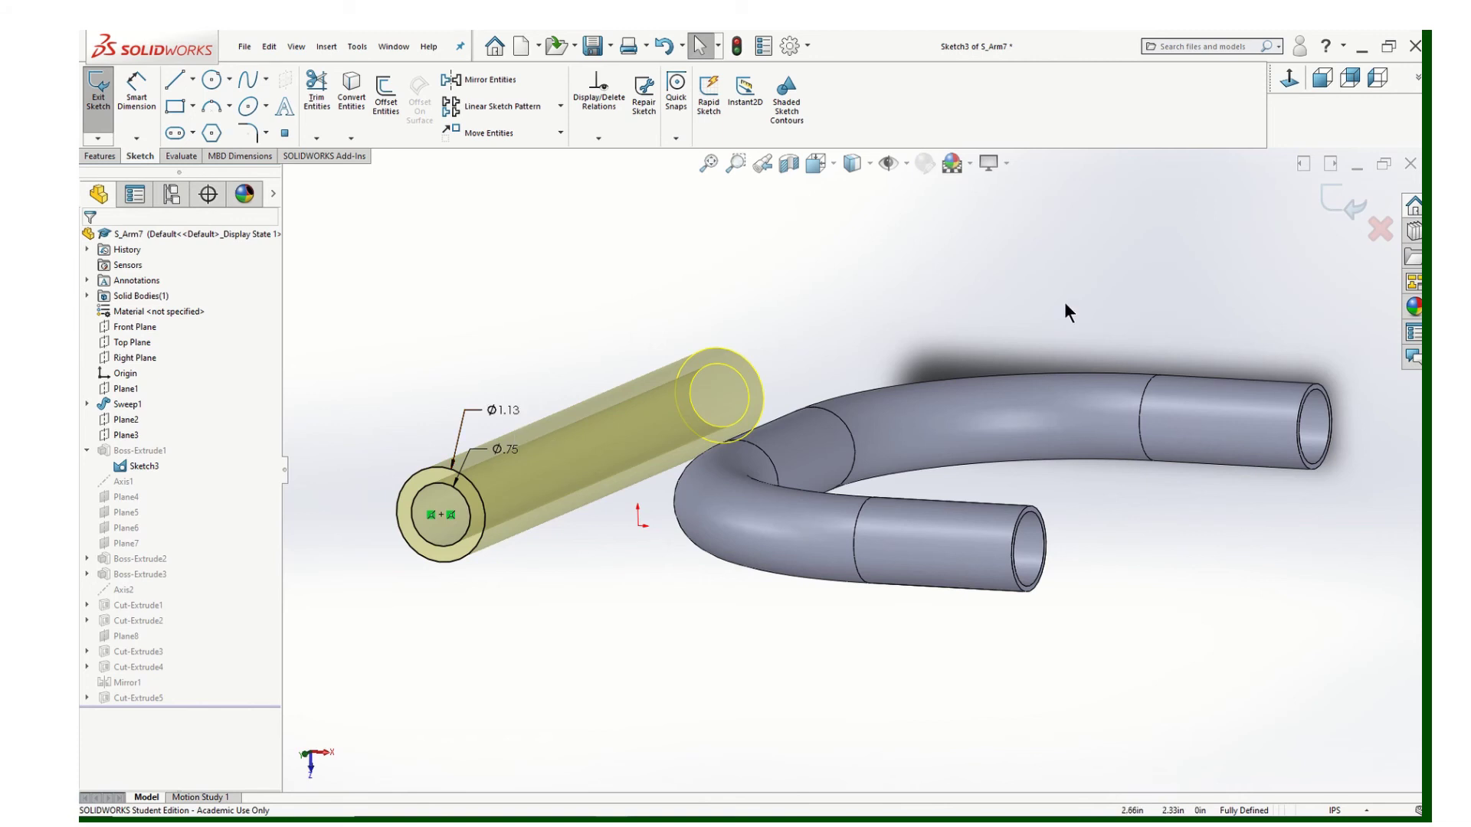
left_click(1347, 205)
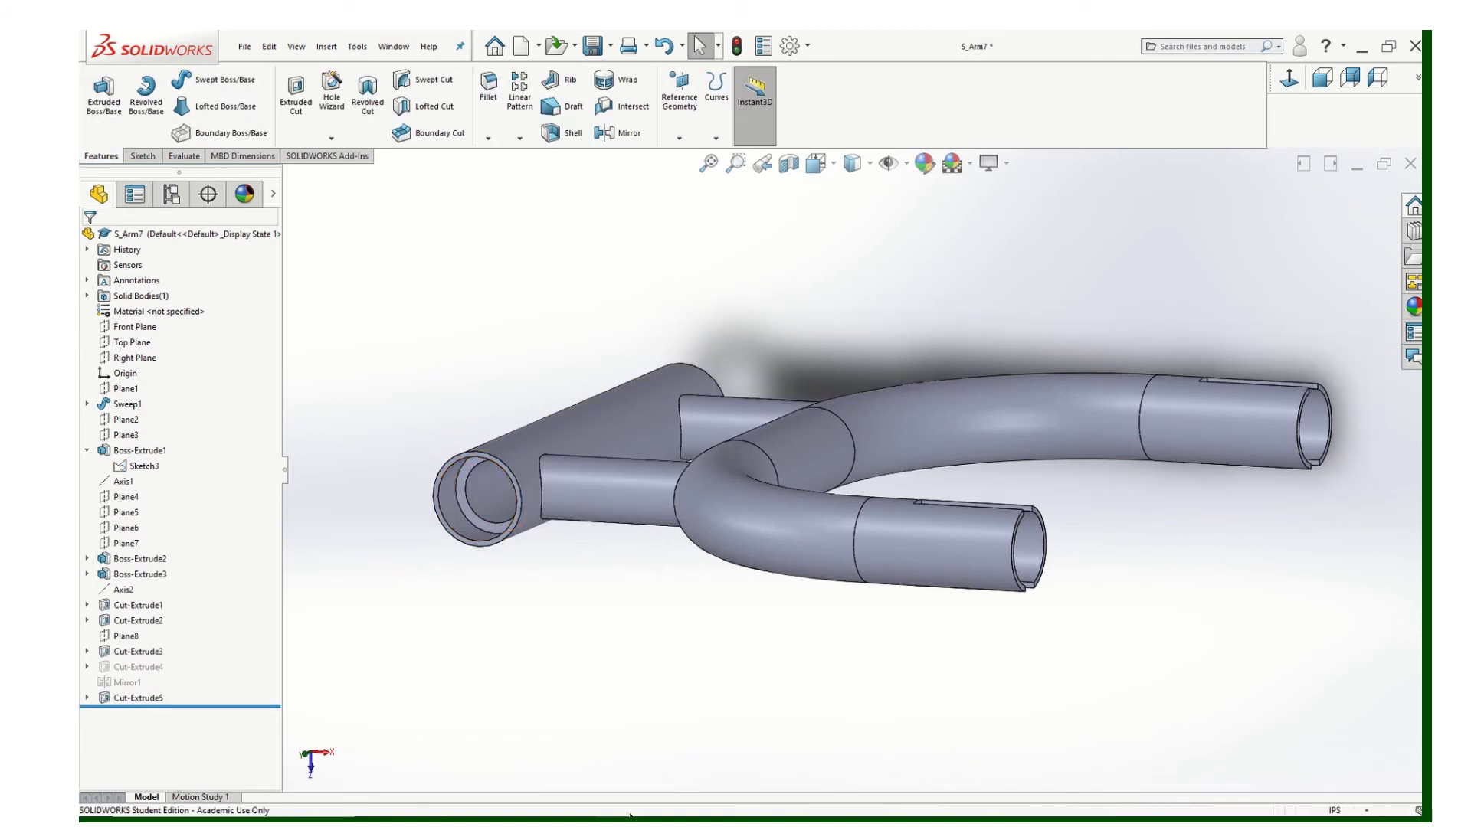
In the RT285-3008_EXPLODED assembly, set the suppressed S_Arm2 swing arm to Resolved so it reappears.
mouse_move(630, 816)
left_click(716, 778)
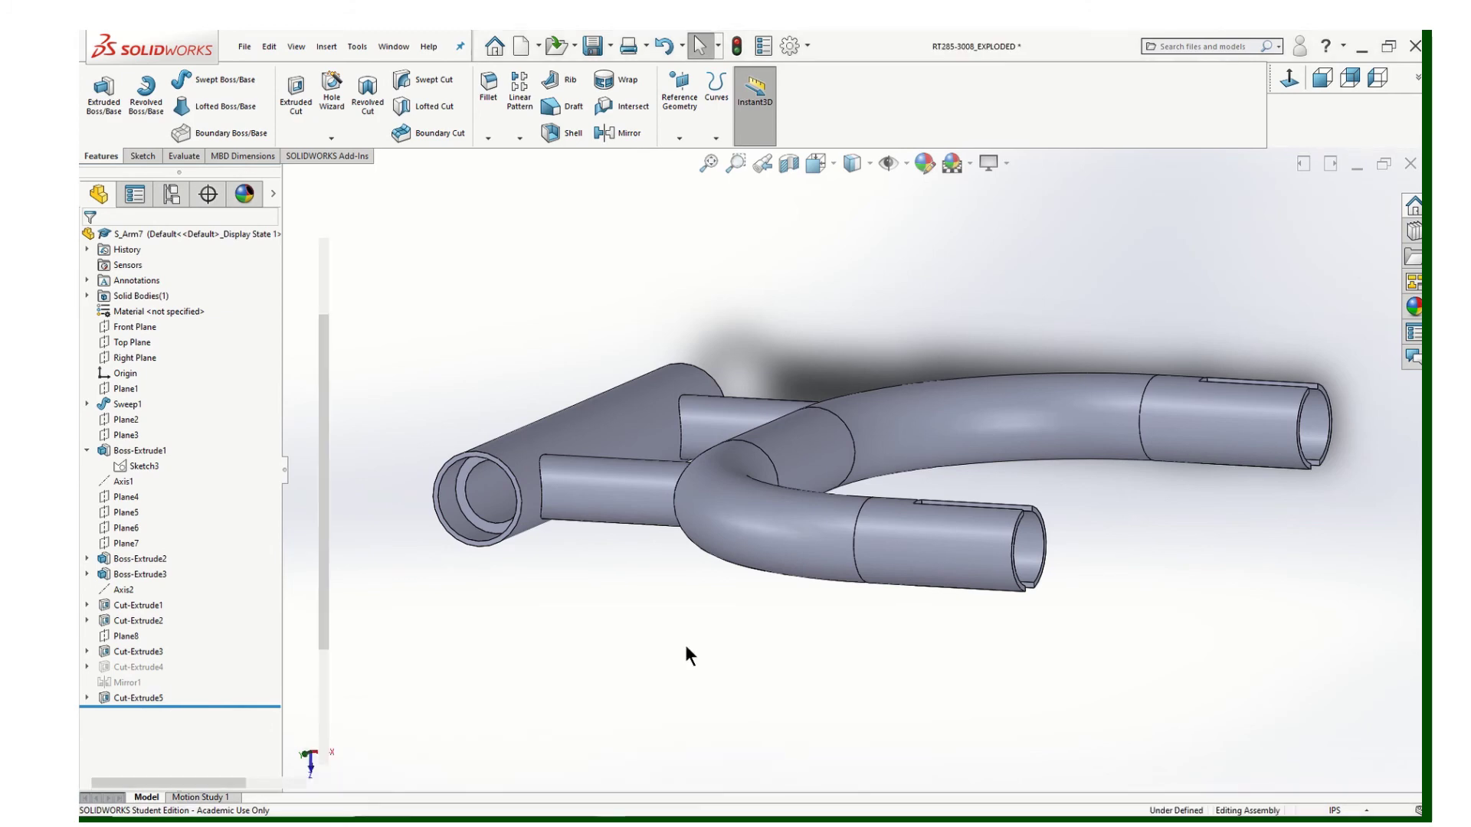
scroll(913, 532, "up", 3)
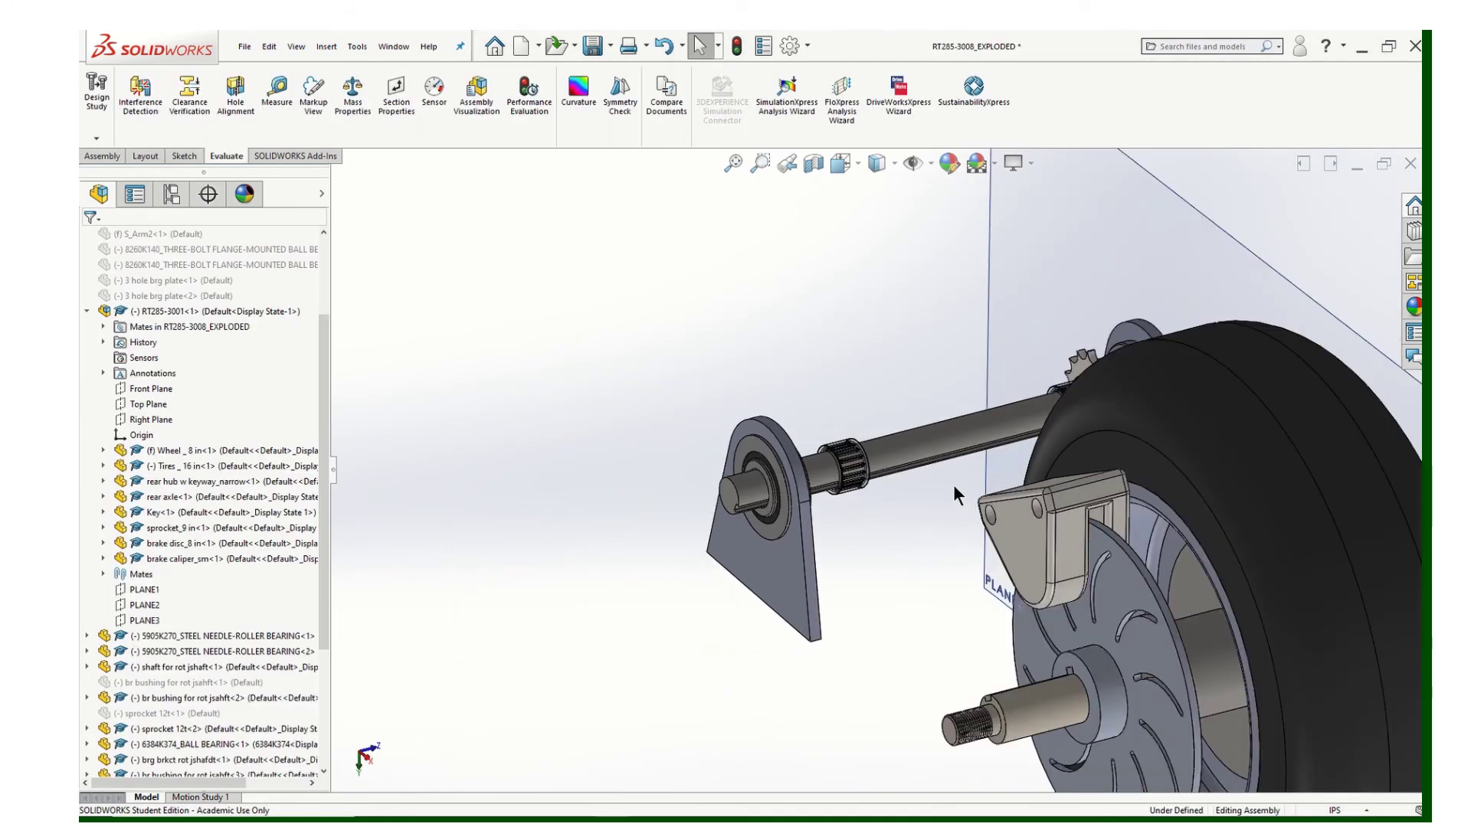
middle_click_drag(953, 484, 789, 461)
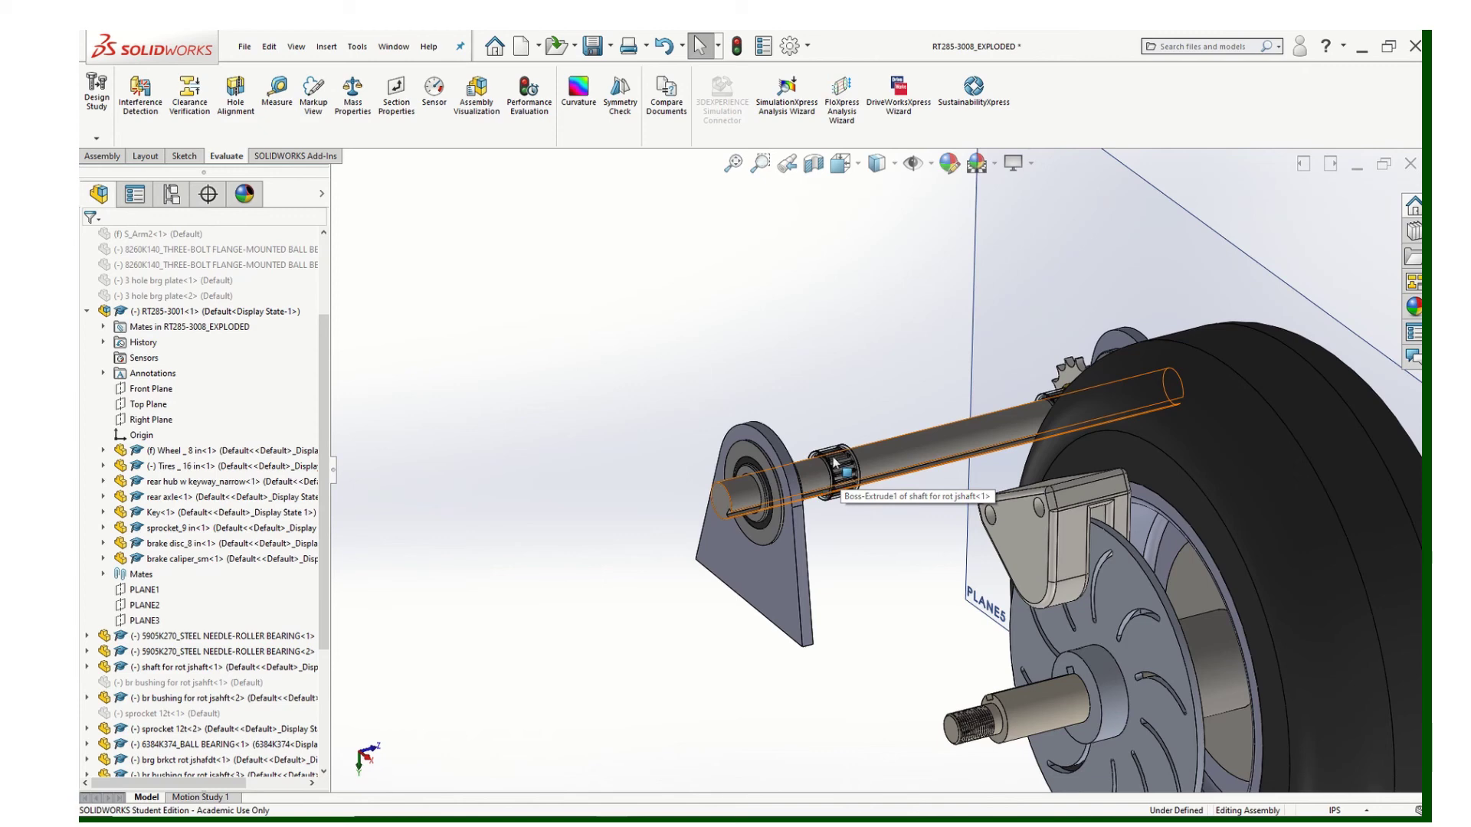
scroll(885, 494, "up", 3)
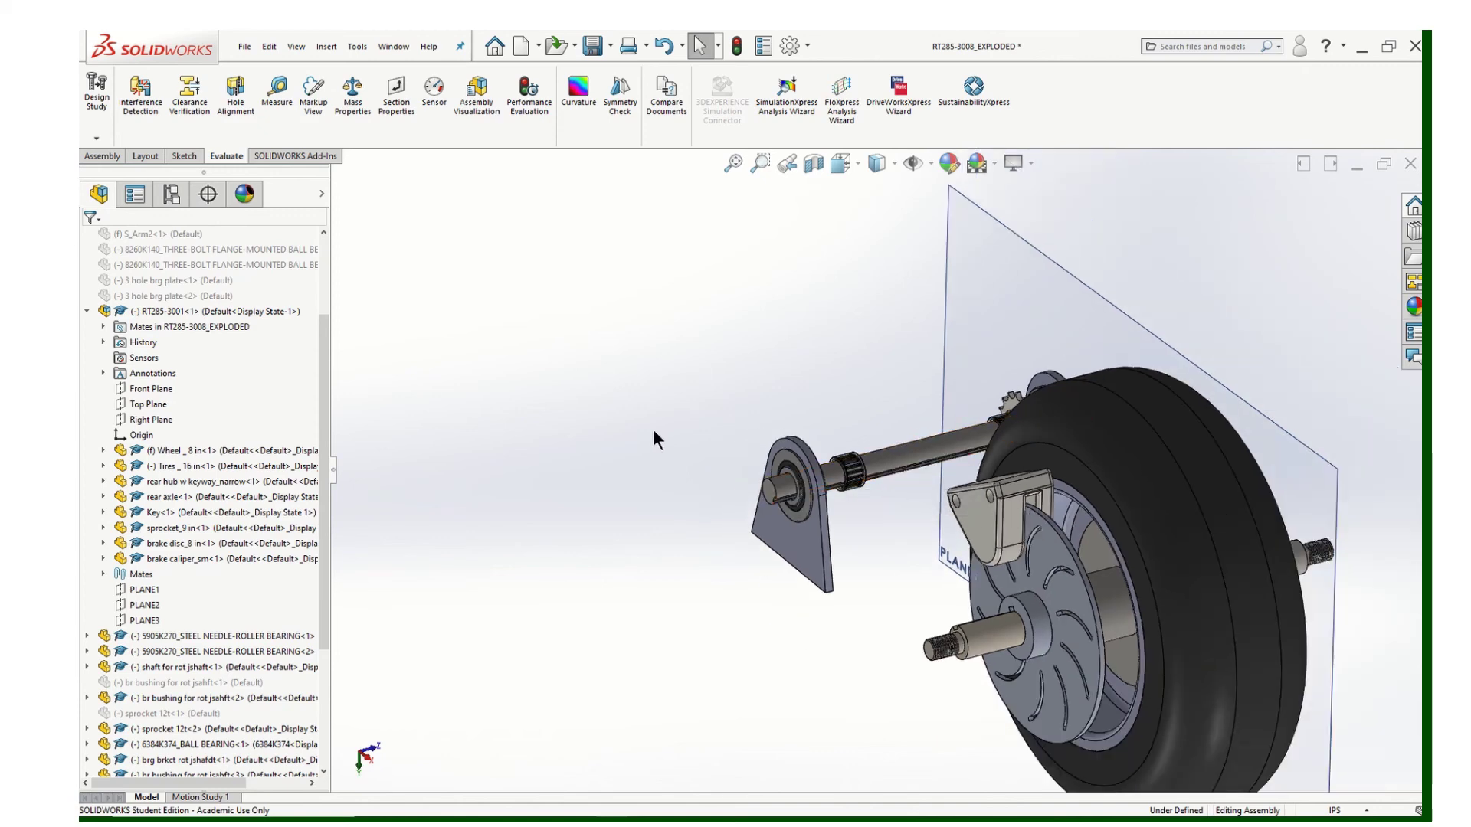
right_click(163, 236)
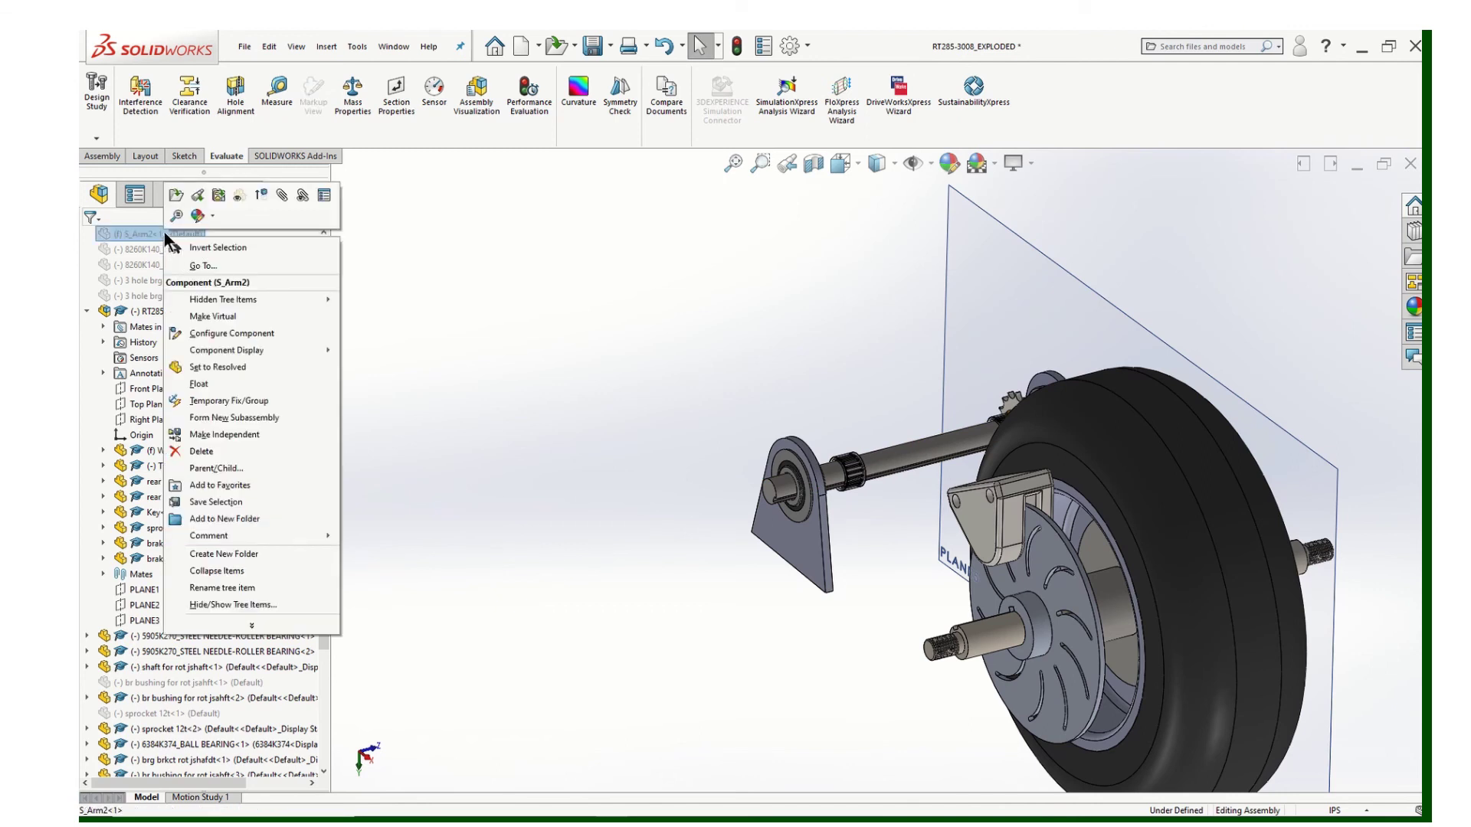
left_click(218, 367)
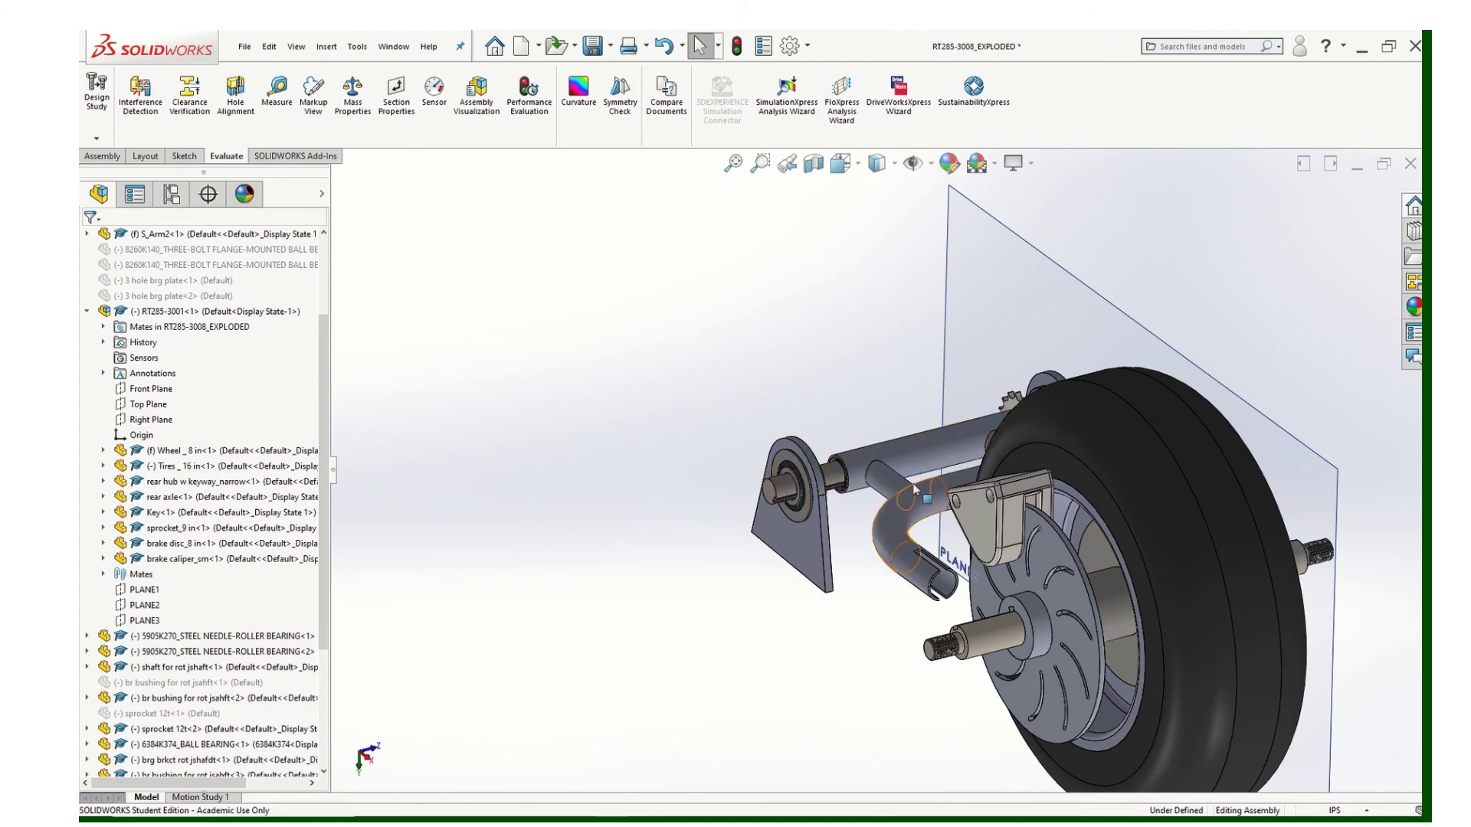
Unsuppress br bushing for rot jshaft<1> so it sits on the jackshaft.
middle_click_drag(927, 481, 862, 485)
scroll(858, 484, "down", 5)
scroll(844, 489, "down", 6)
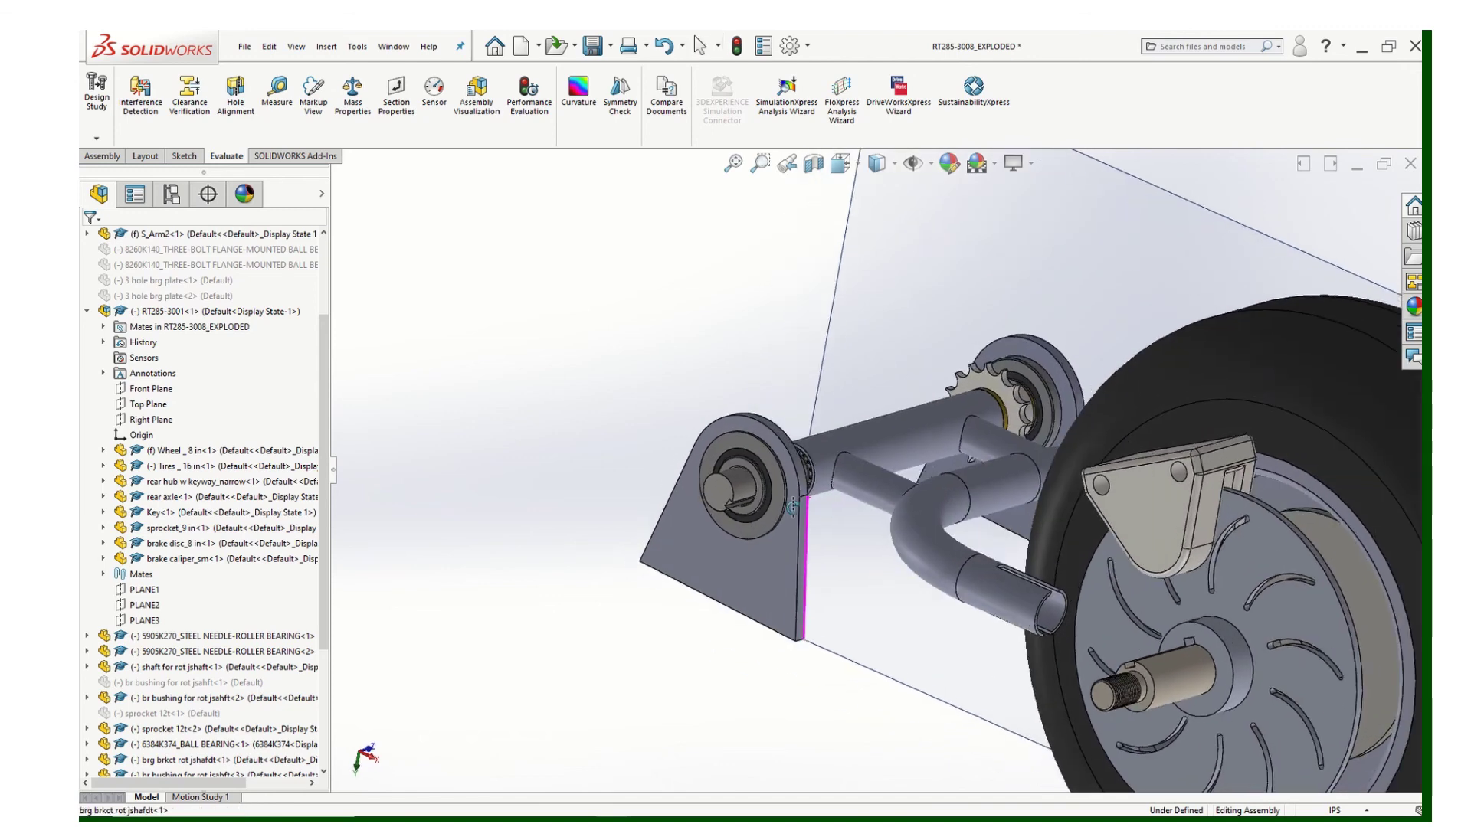
scroll(839, 463, "up", 5)
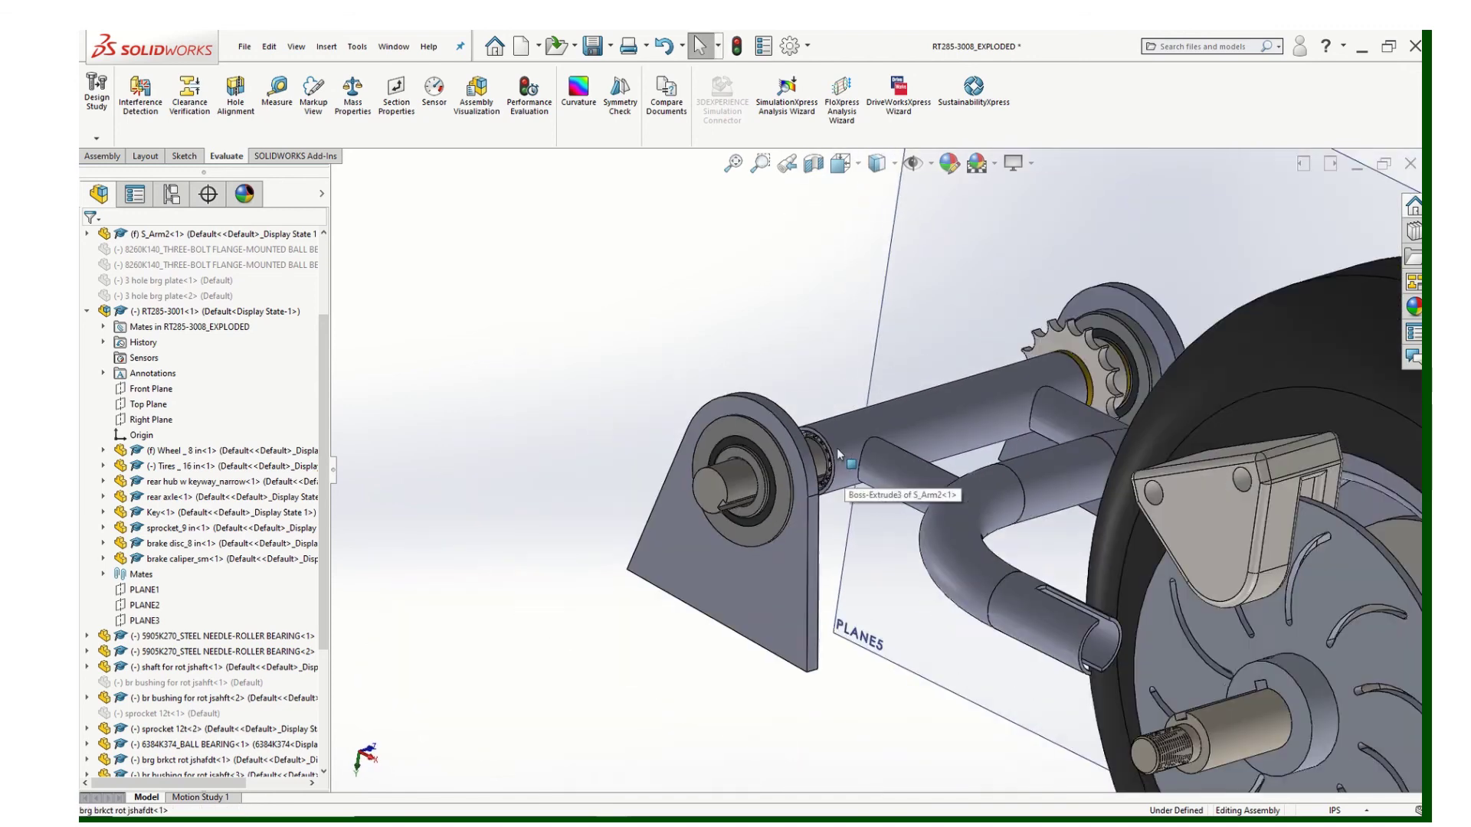
scroll(820, 452, "down", 2)
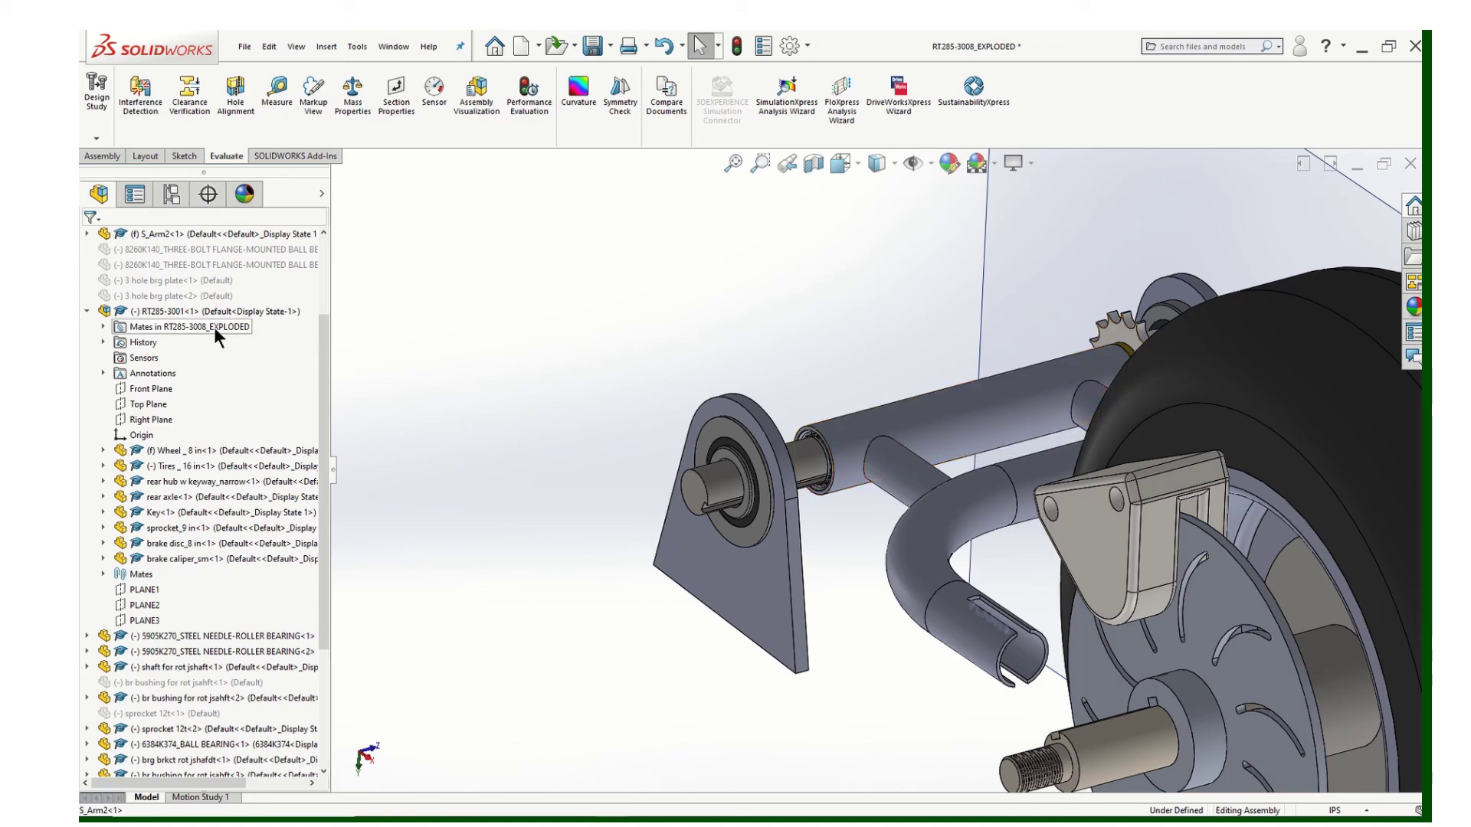
right_click(204, 681)
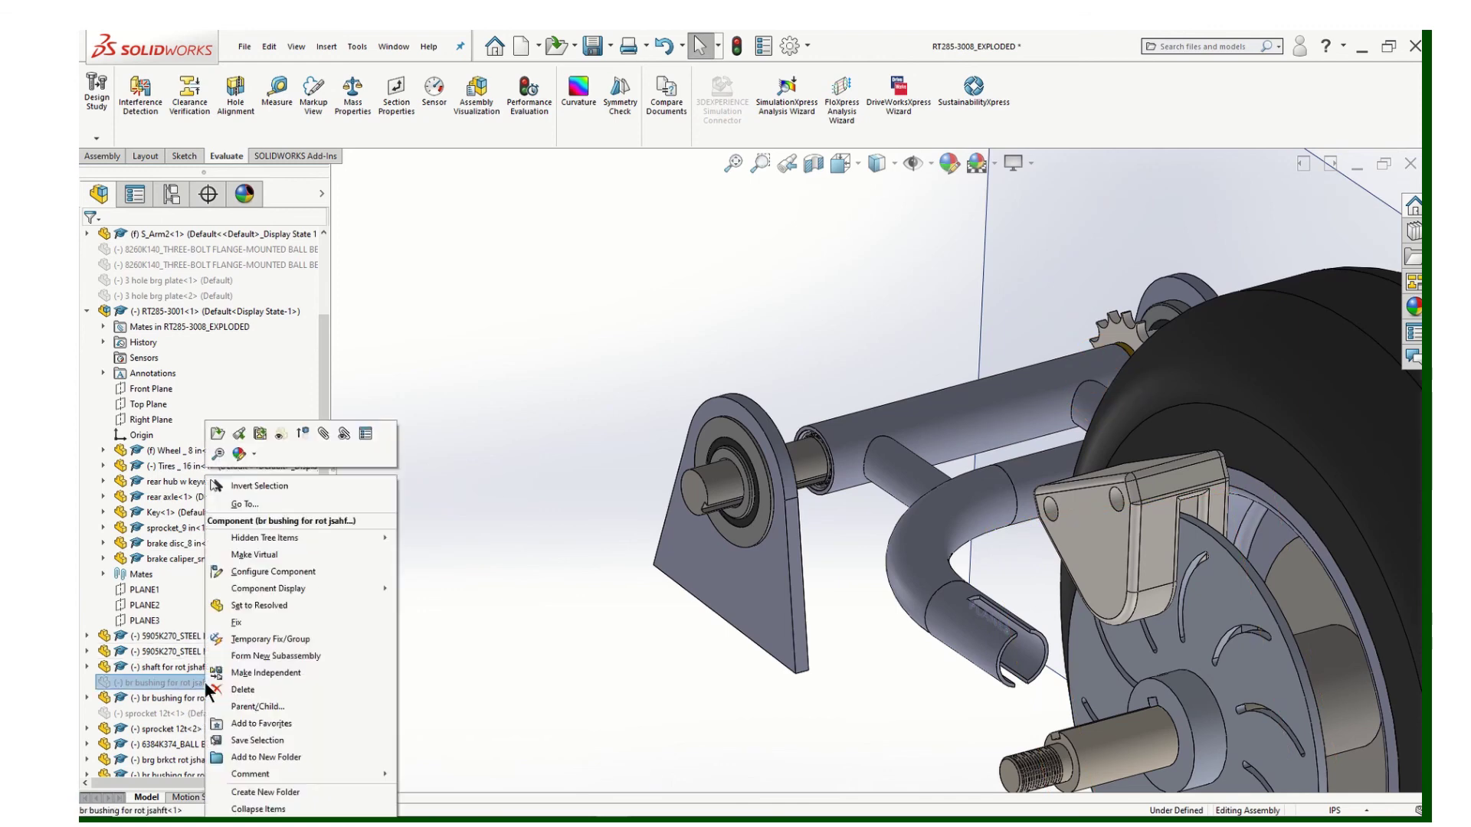
left_click(306, 434)
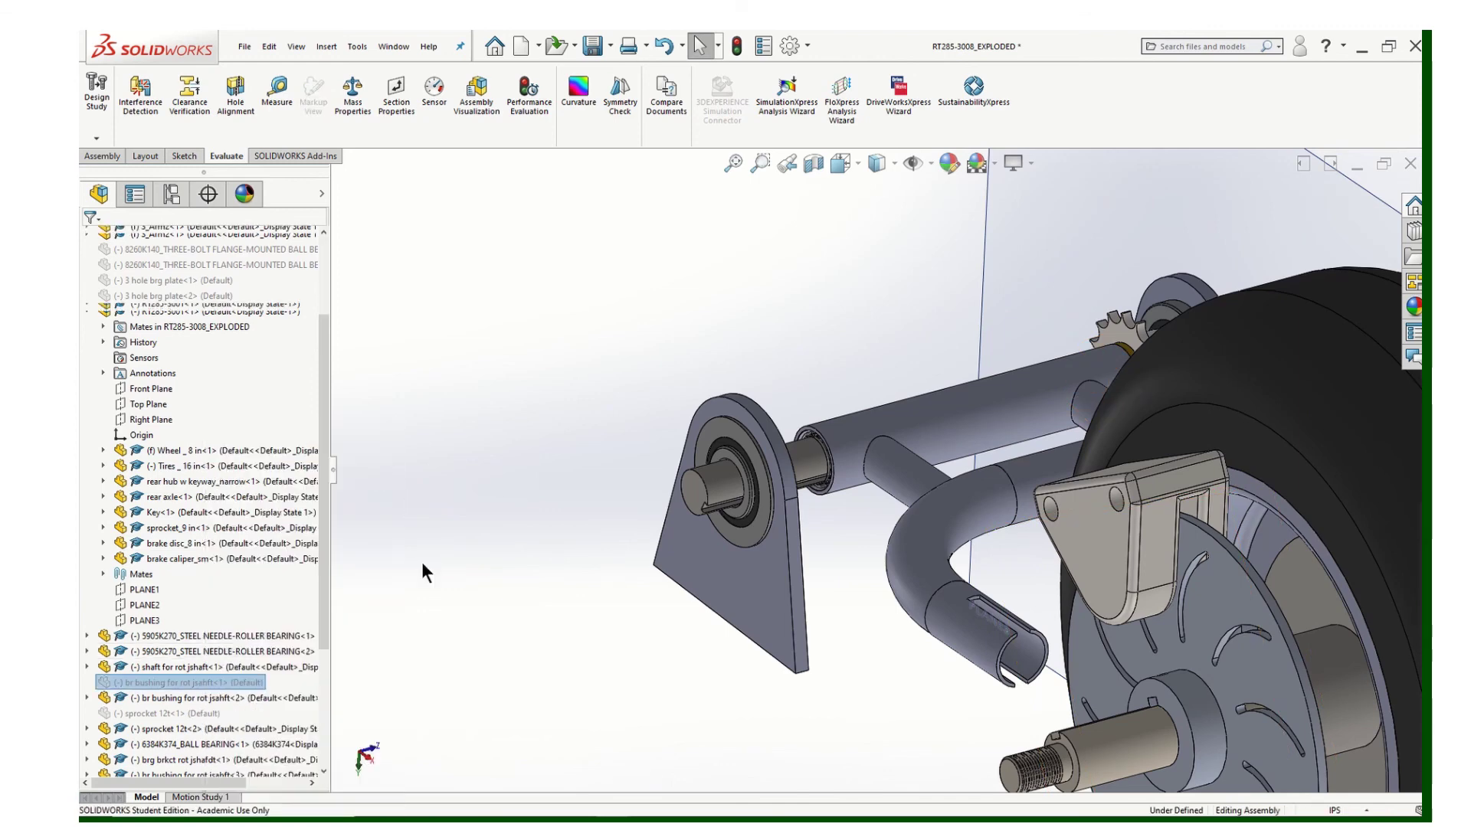
Apply a context-menu option to the 12t sprocket, then orbit to view the assembly from below.
right_click(193, 714)
left_click(273, 434)
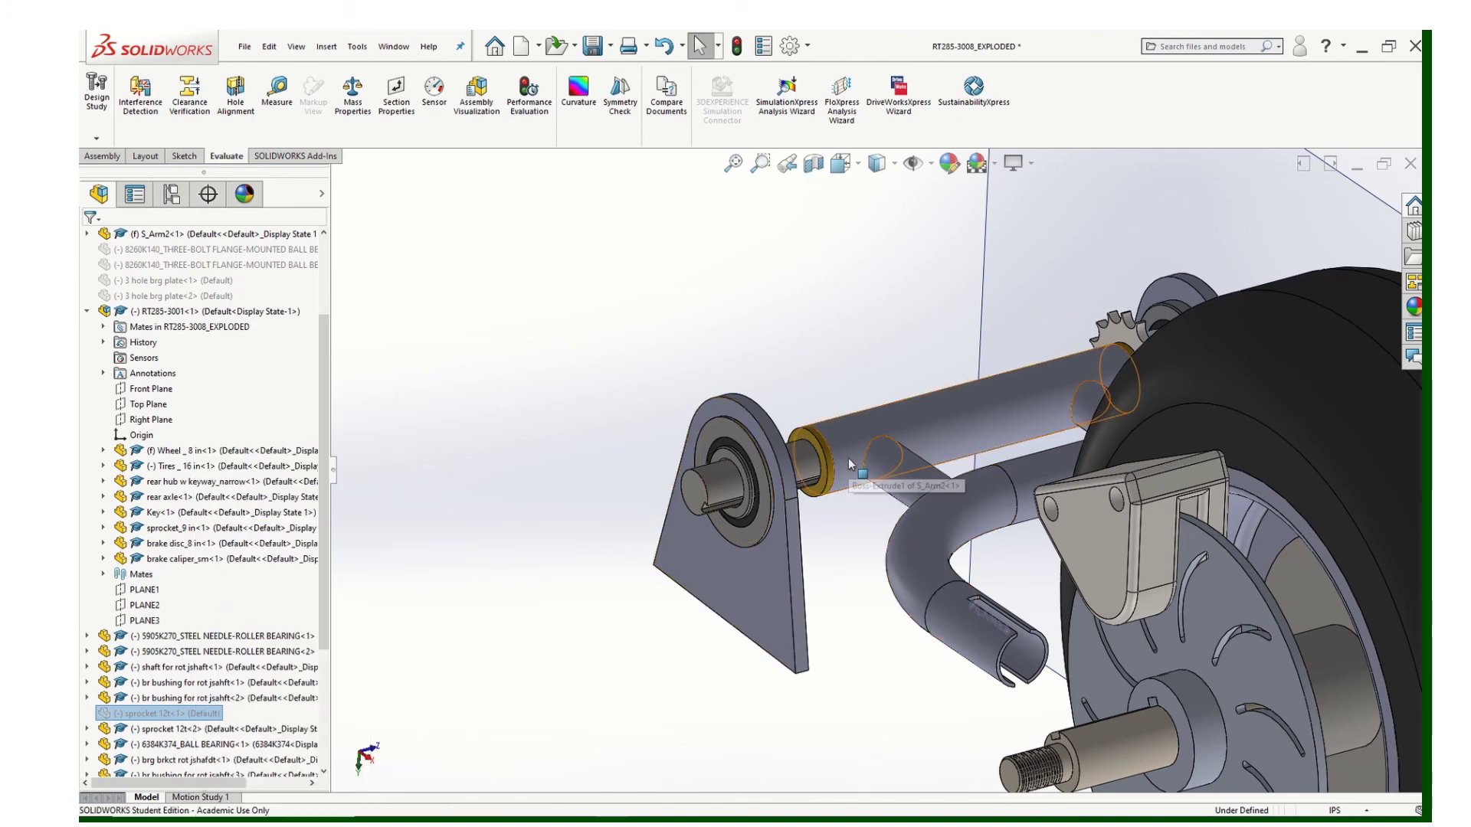
middle_click_drag(984, 384, 933, 420)
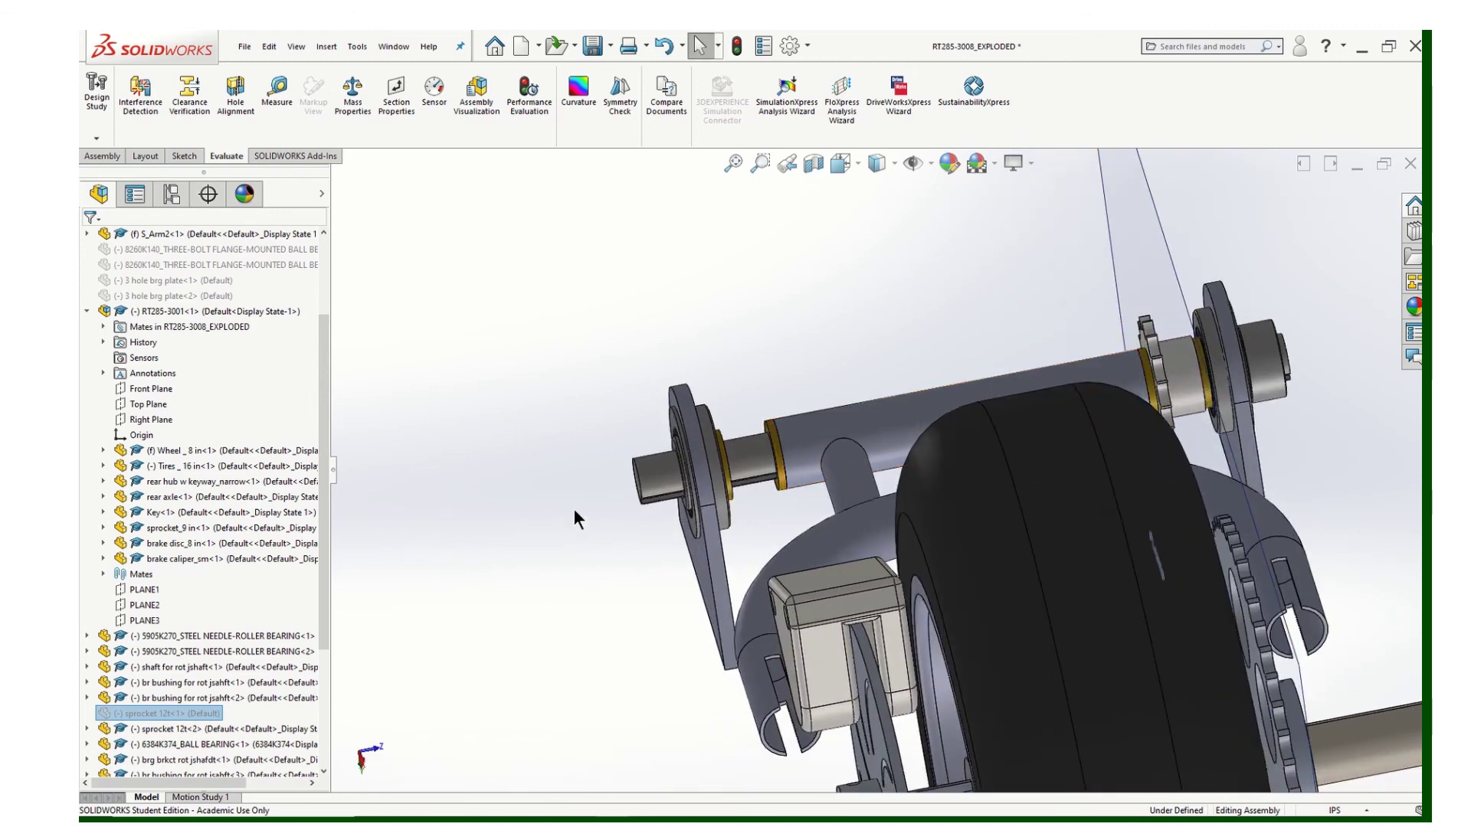
left_click(647, 473)
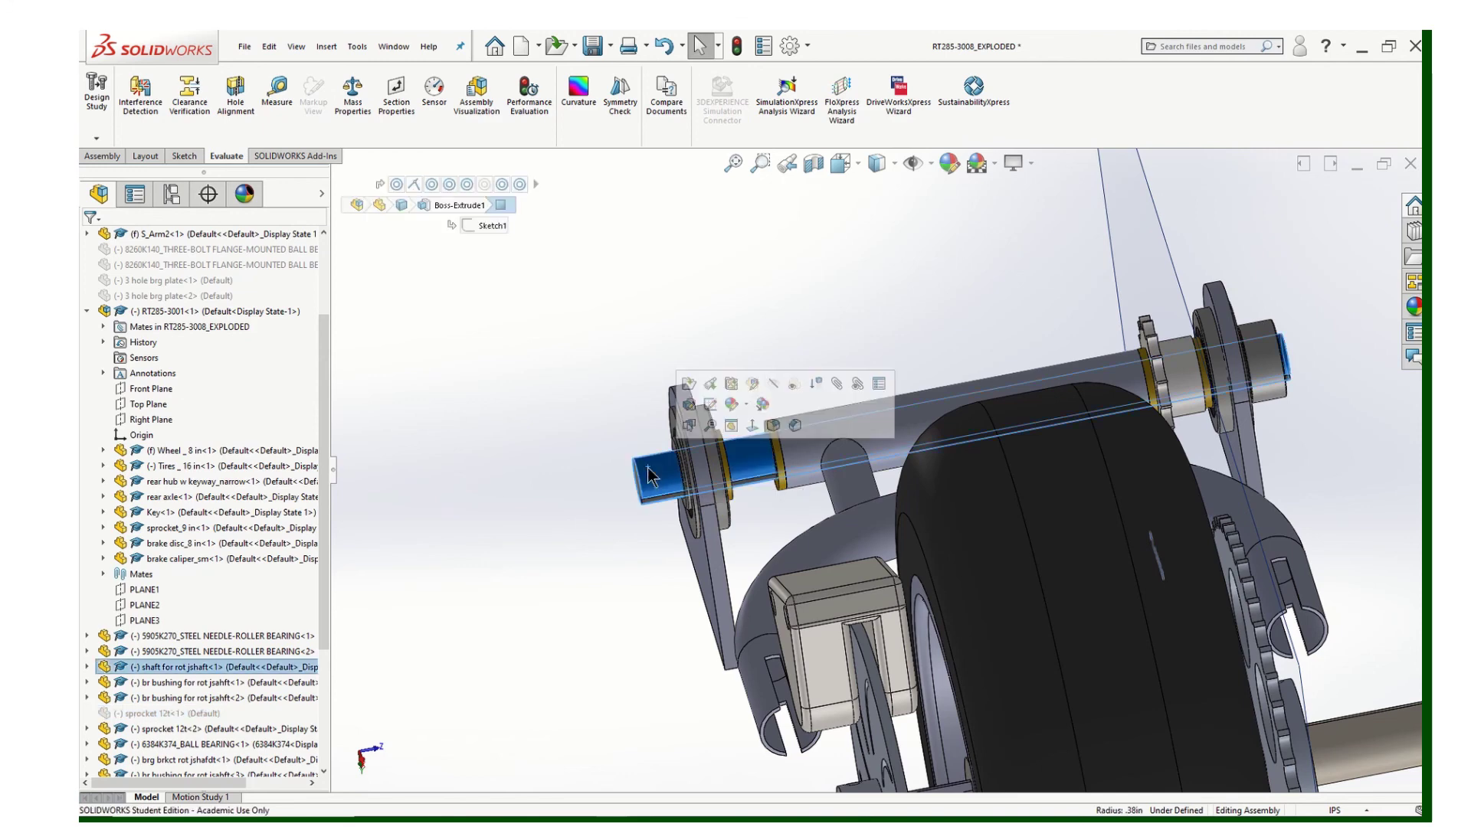
left_click(544, 435)
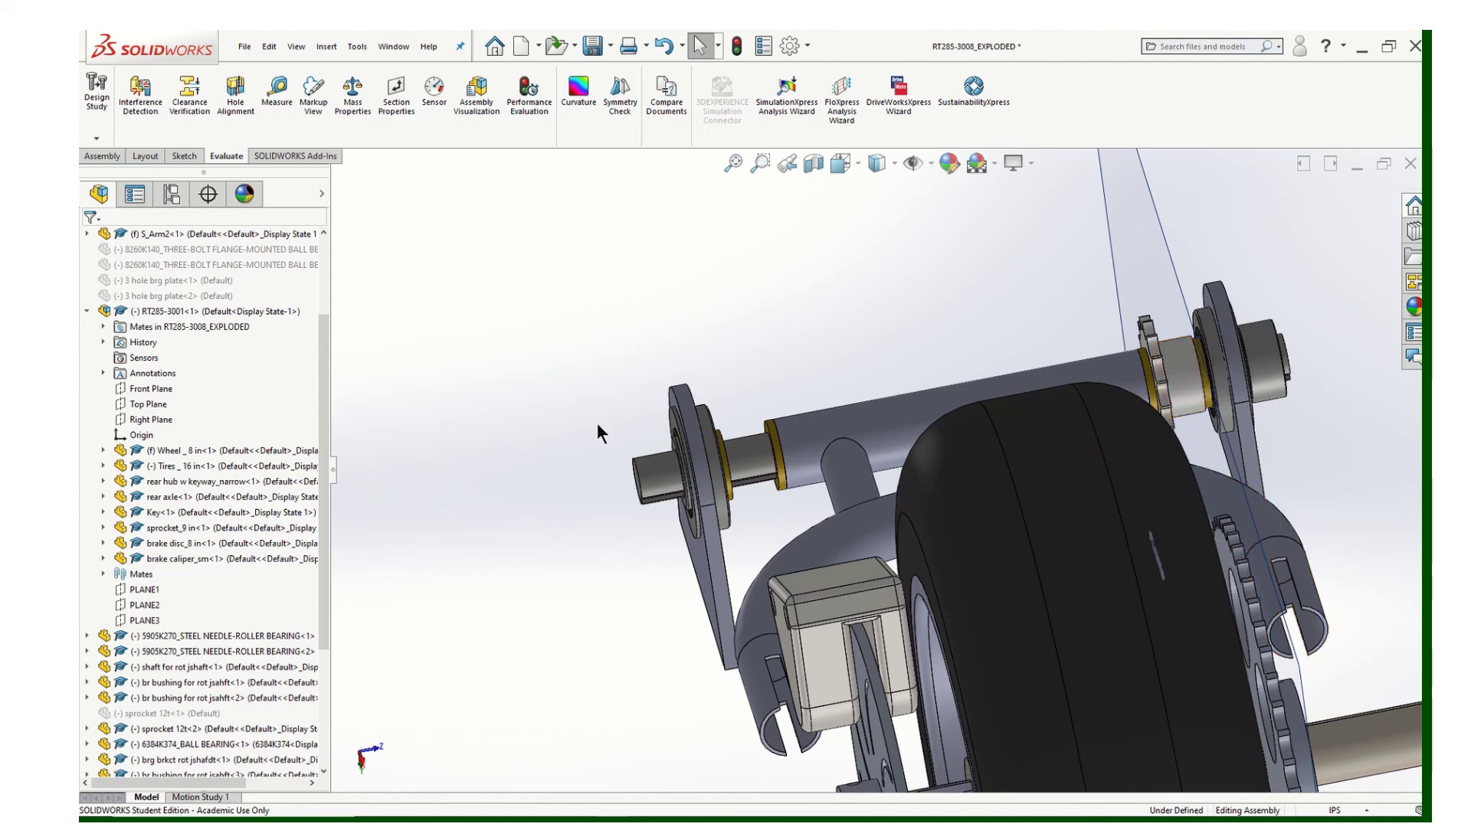
key("z")
middle_click_drag(815, 462, 690, 253)
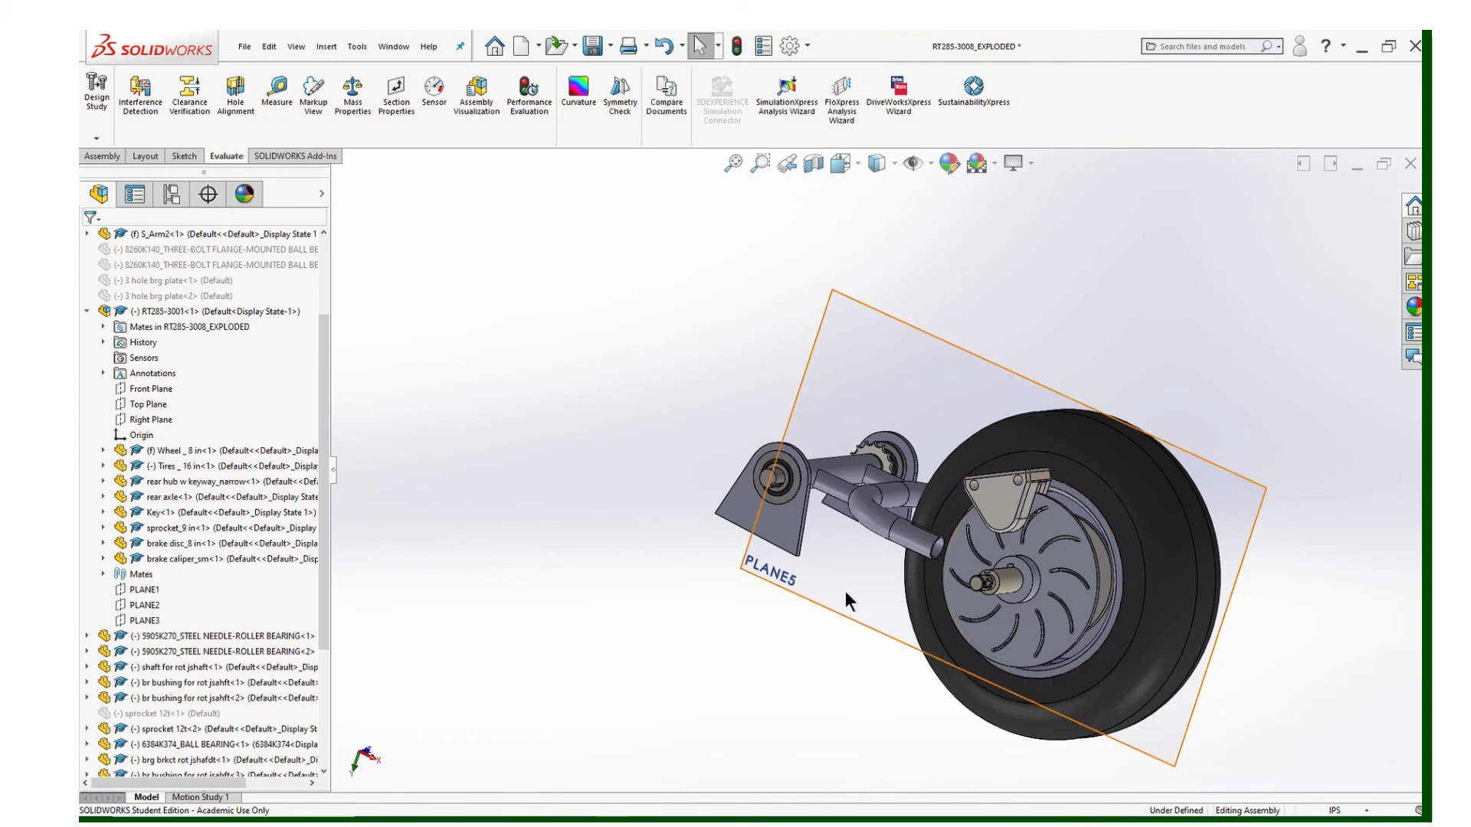
middle_click_drag(847, 594, 824, 521)
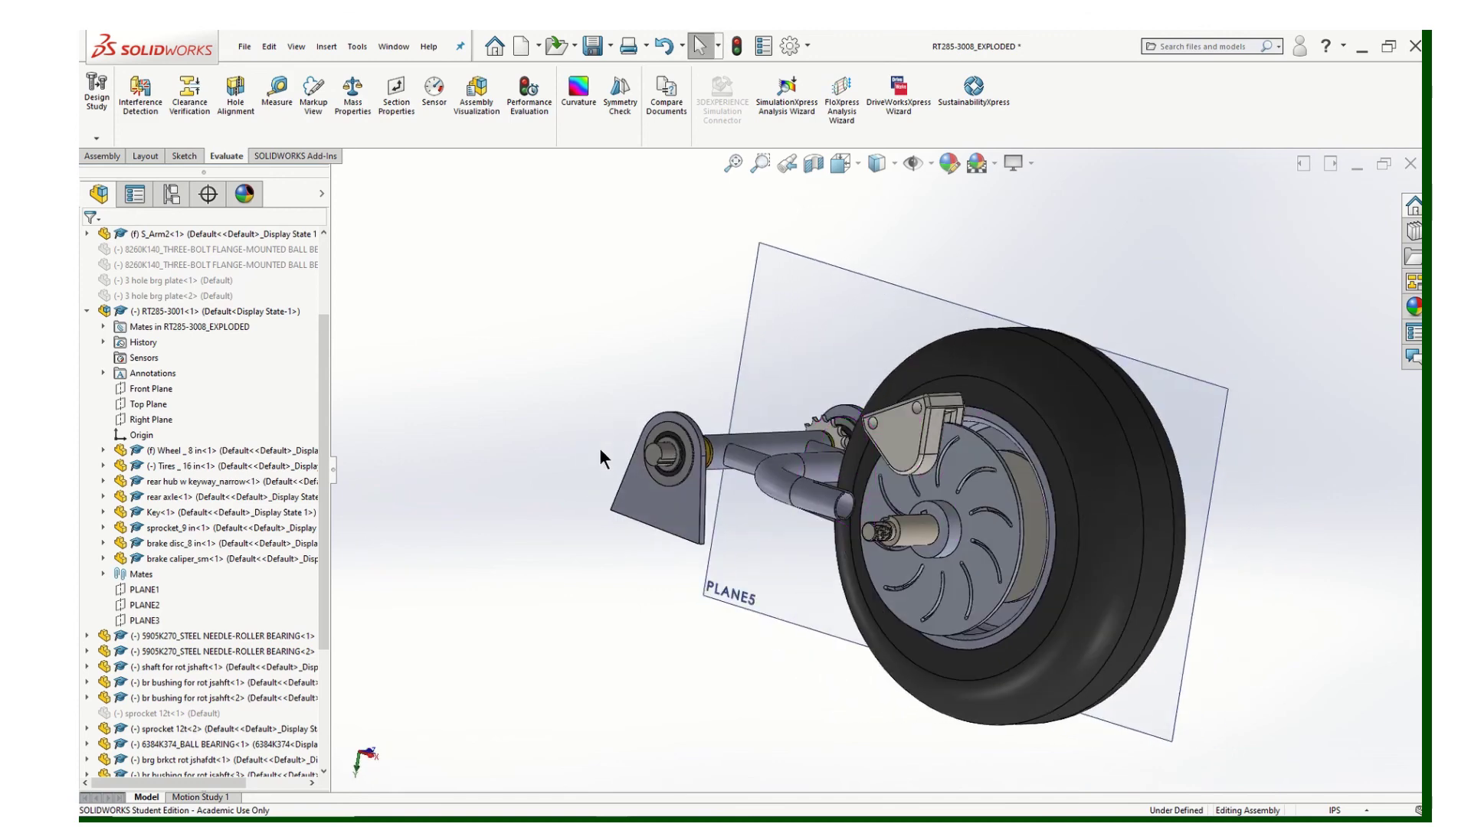